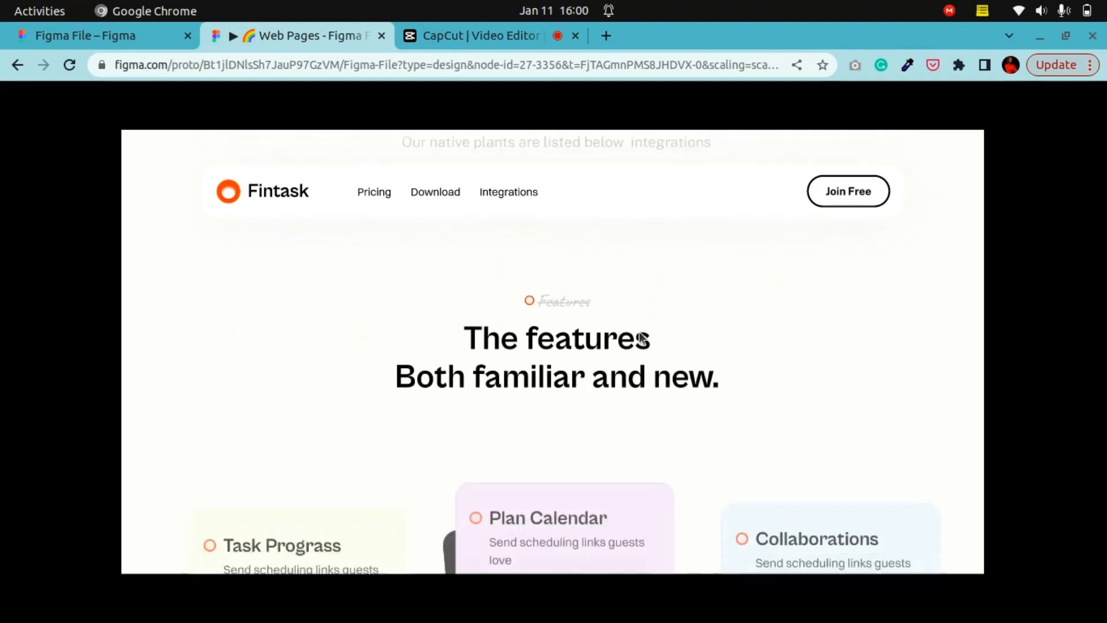
Step: Go back through the Fintask prototype's frames and bring up the hero screen with the "Manage Your Team's Productivity" heading
scroll(666, 443, down, 2)
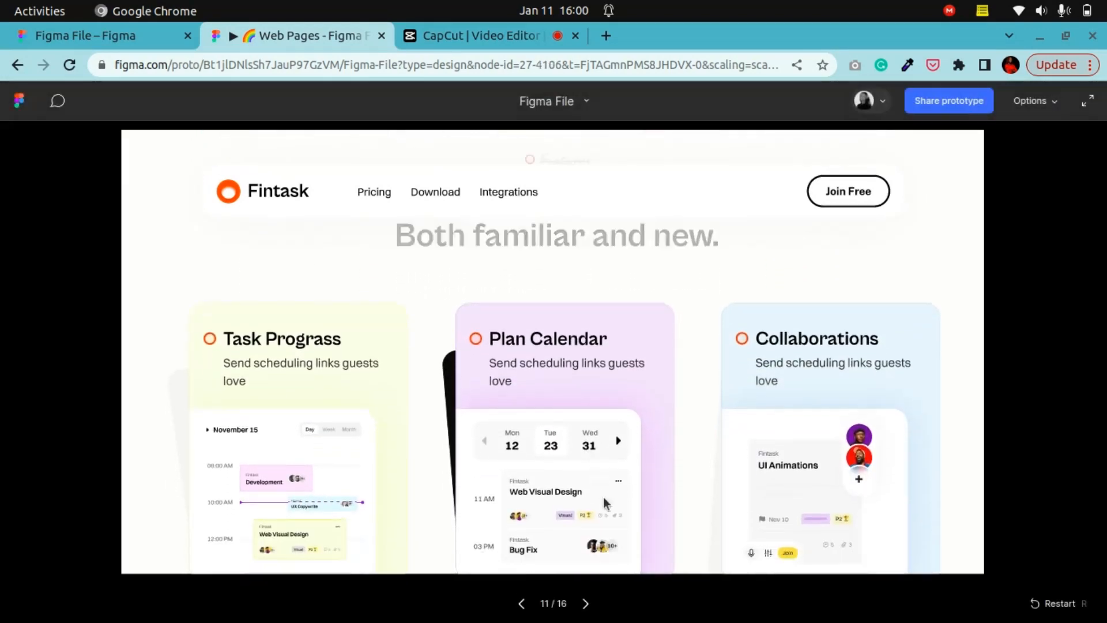
click(521, 603)
click(521, 603)
click(521, 603)
click(521, 603)
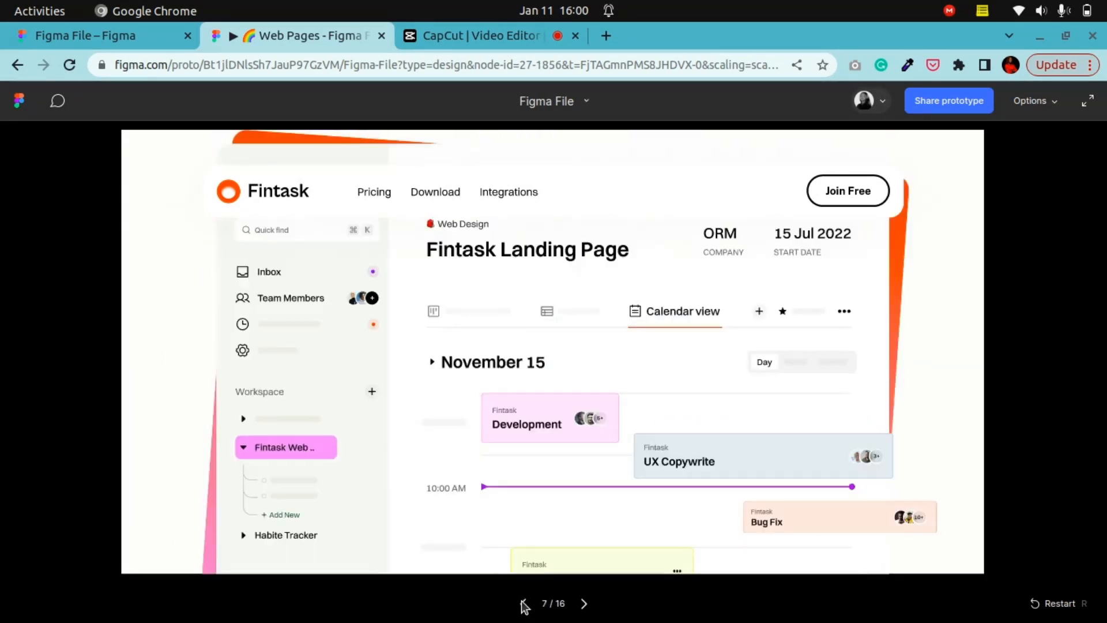
click(521, 603)
click(521, 603)
click(523, 604)
click(523, 604)
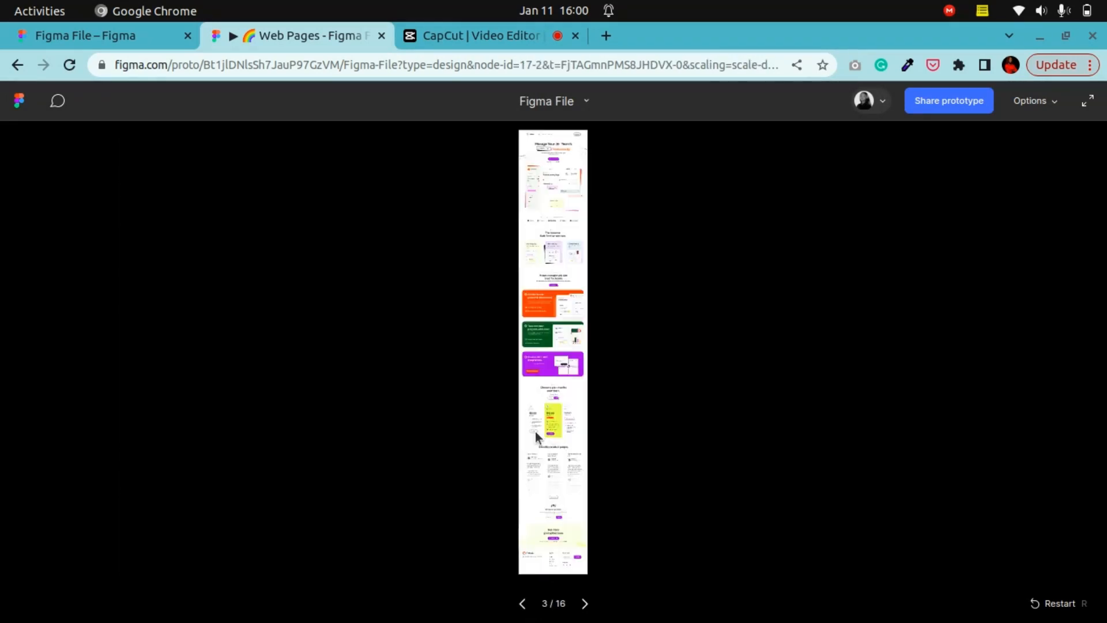
click(582, 598)
click(583, 597)
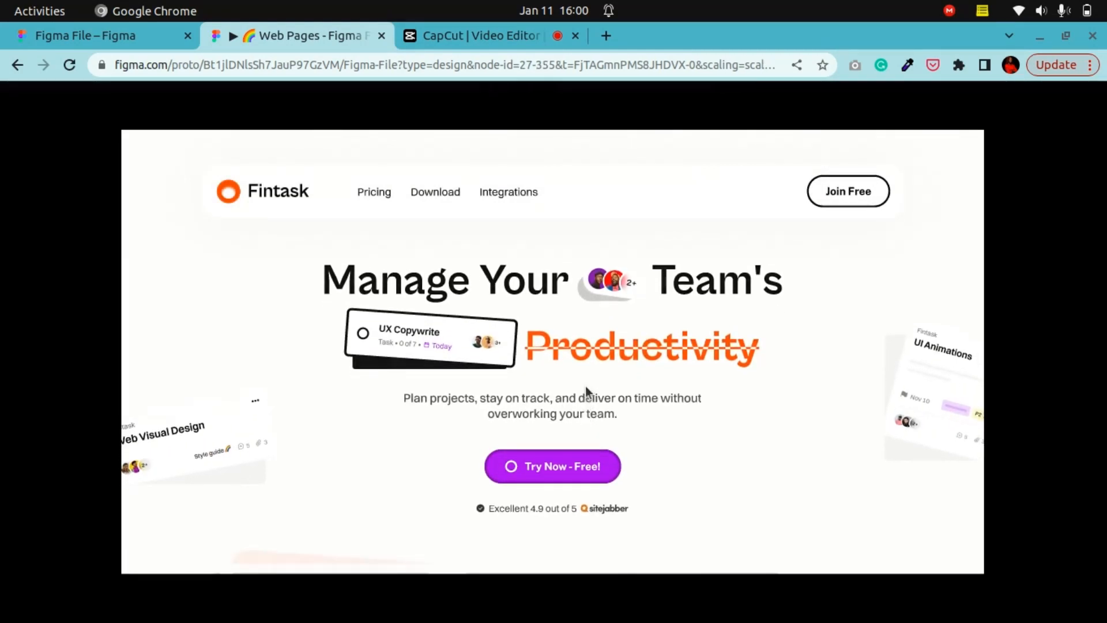
Step: Preview the prototype's scroll animation from the hero through the dashboard and integrations sections to the feature cards
scroll(586, 369, down, 5)
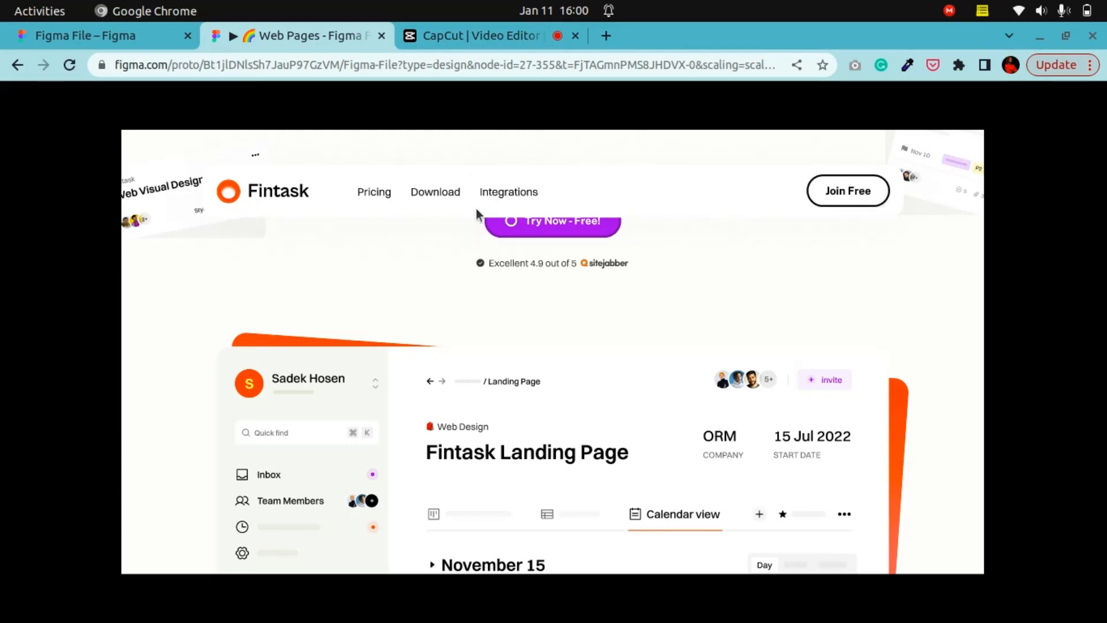
scroll(641, 347, down, 4)
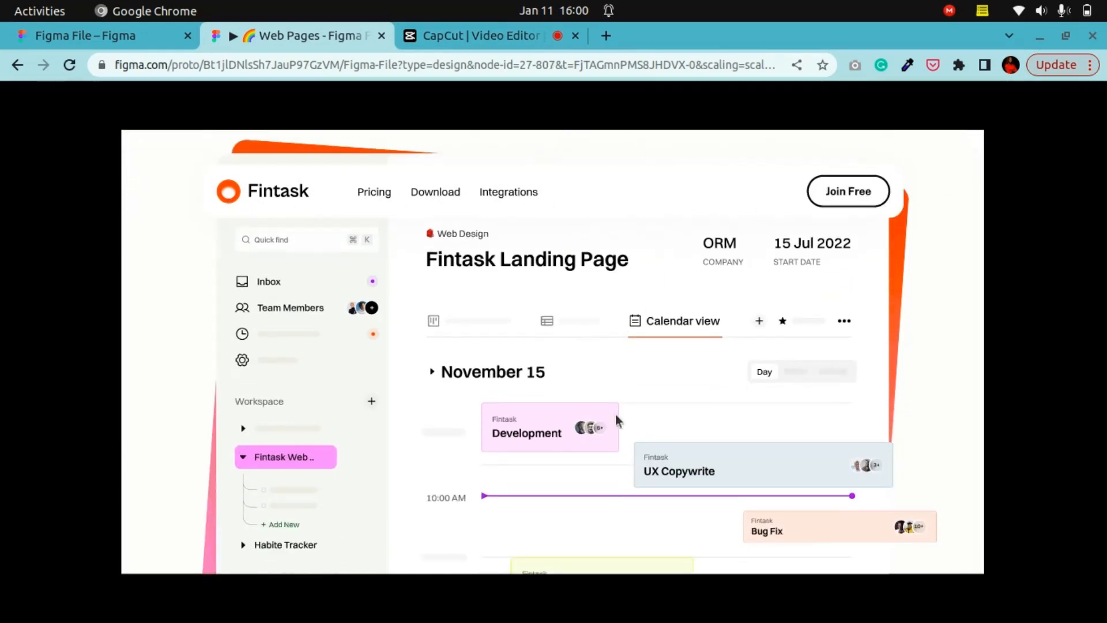
scroll(616, 466, down, 5)
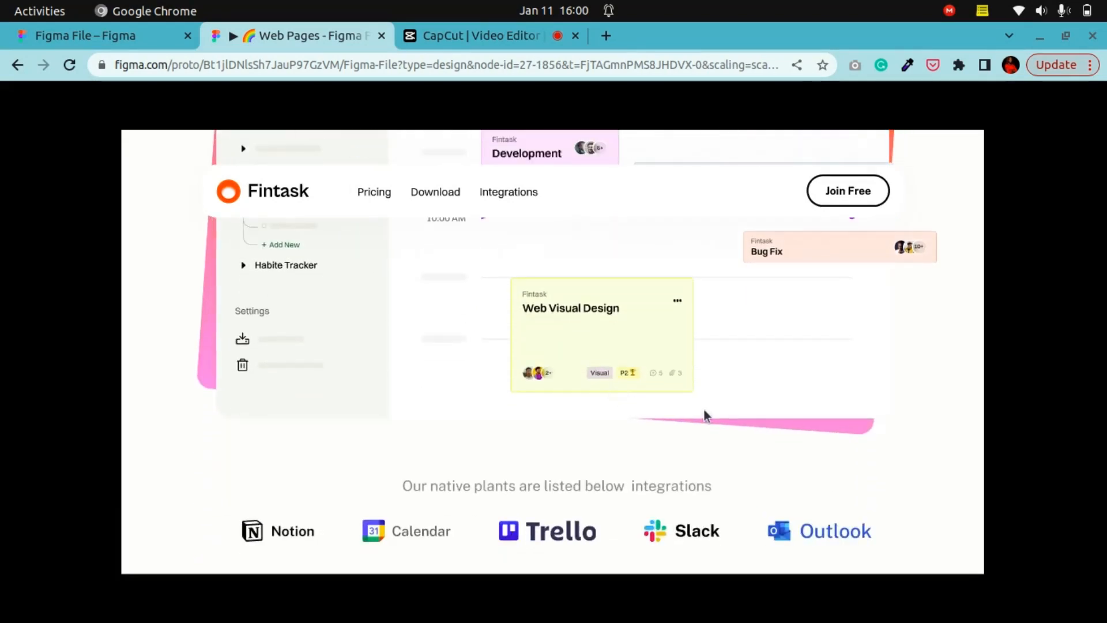
scroll(662, 473, down, 5)
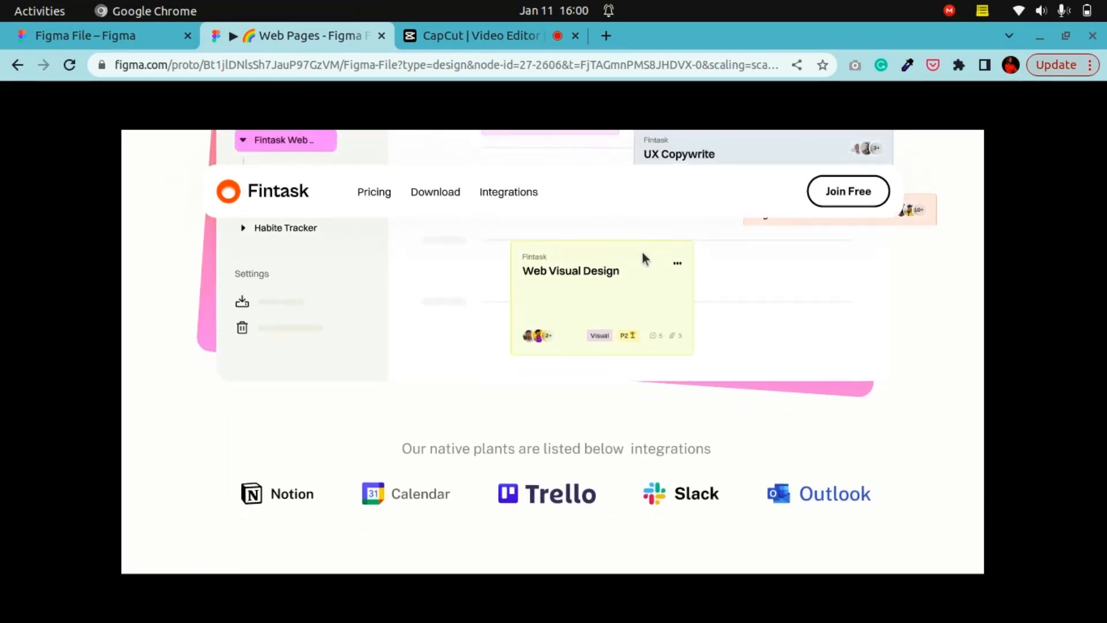
scroll(617, 383, down, 4)
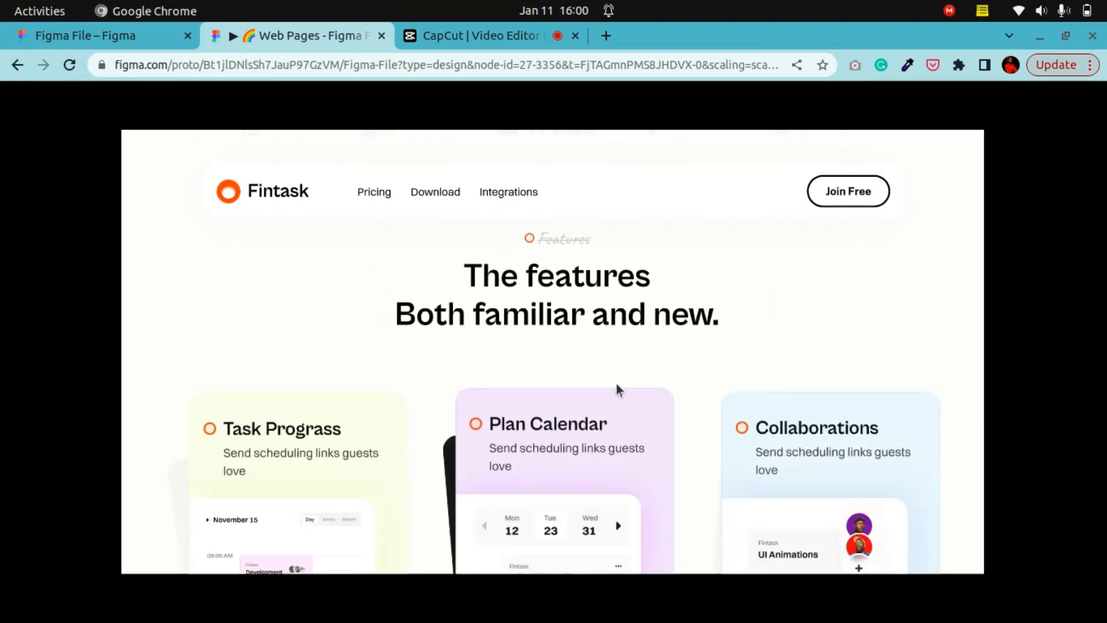
scroll(741, 309, down, 1)
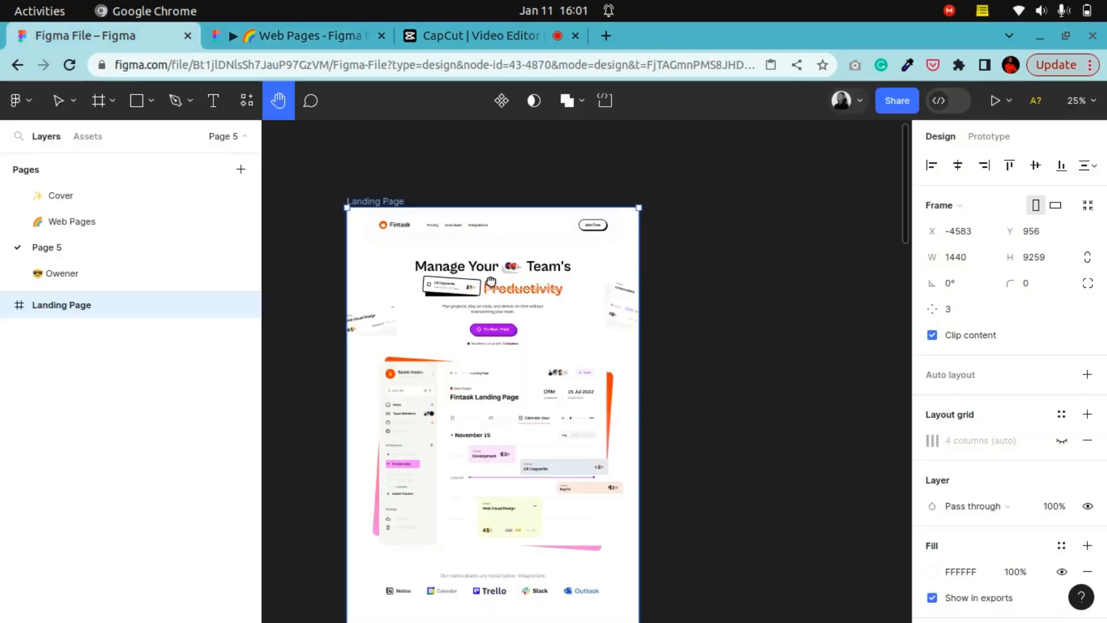
Step: On Page 5, add a 1440 × 728 frame beside the Landing Page frame, aligned with its upper edge
mouse_move(490, 282)
mouse_down()
mouse_move(469, 280)
mouse_move(495, 292)
mouse_up()
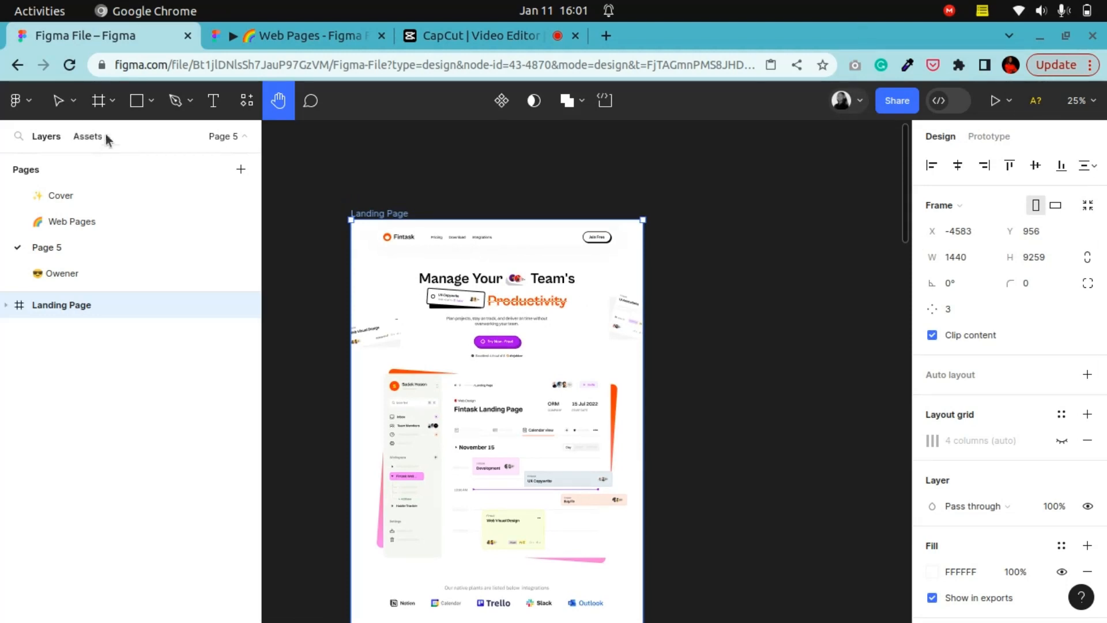
click(99, 102)
drag(341, 195, 643, 215)
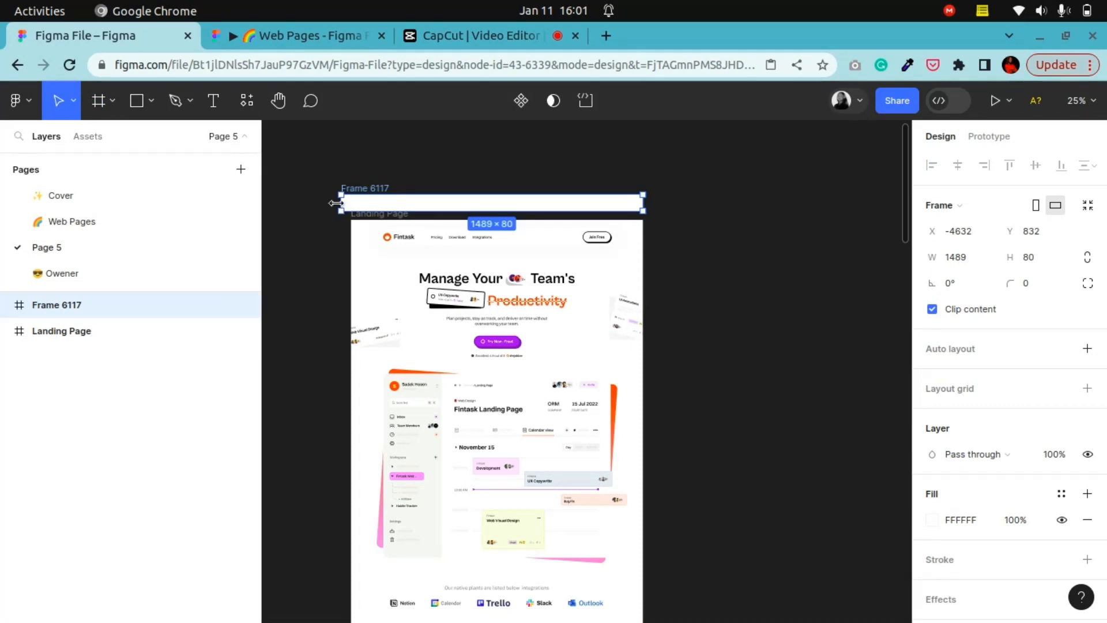
drag(337, 205, 685, 367)
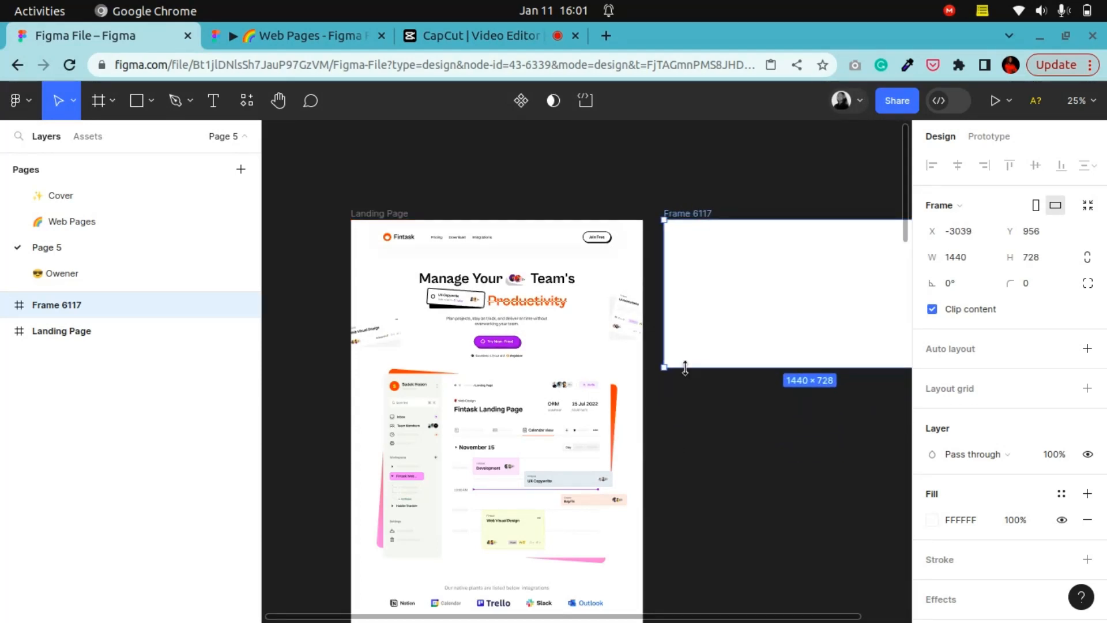
Step: Copy the Fintask navigation bar from the Landing Page into the new 1440 × 728 frame
click(278, 100)
drag(556, 350, 501, 289)
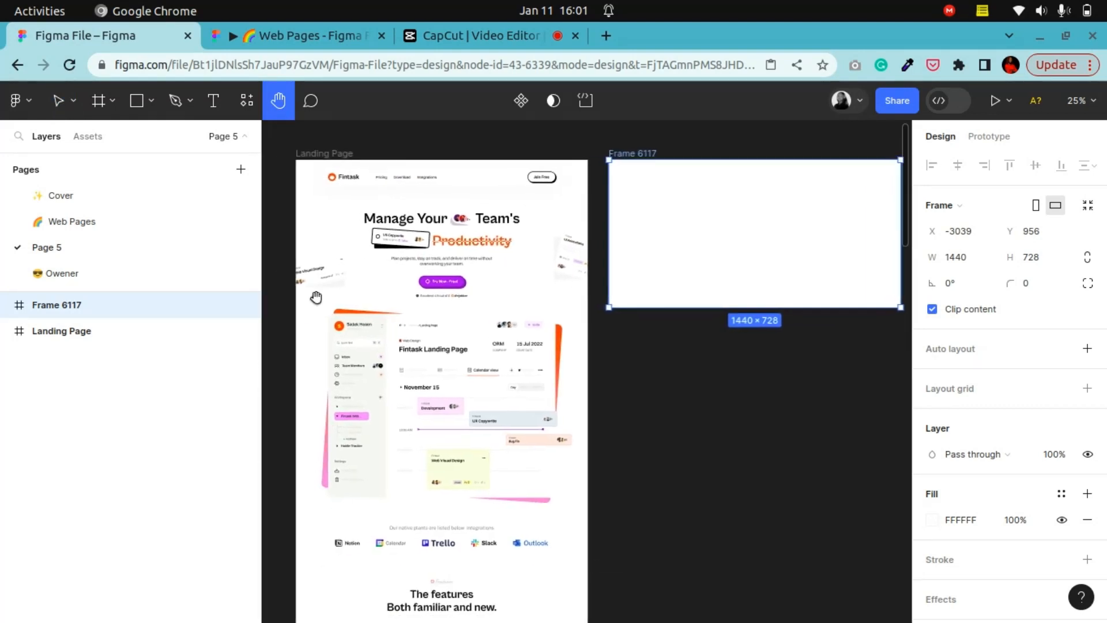
click(58, 104)
click(390, 185)
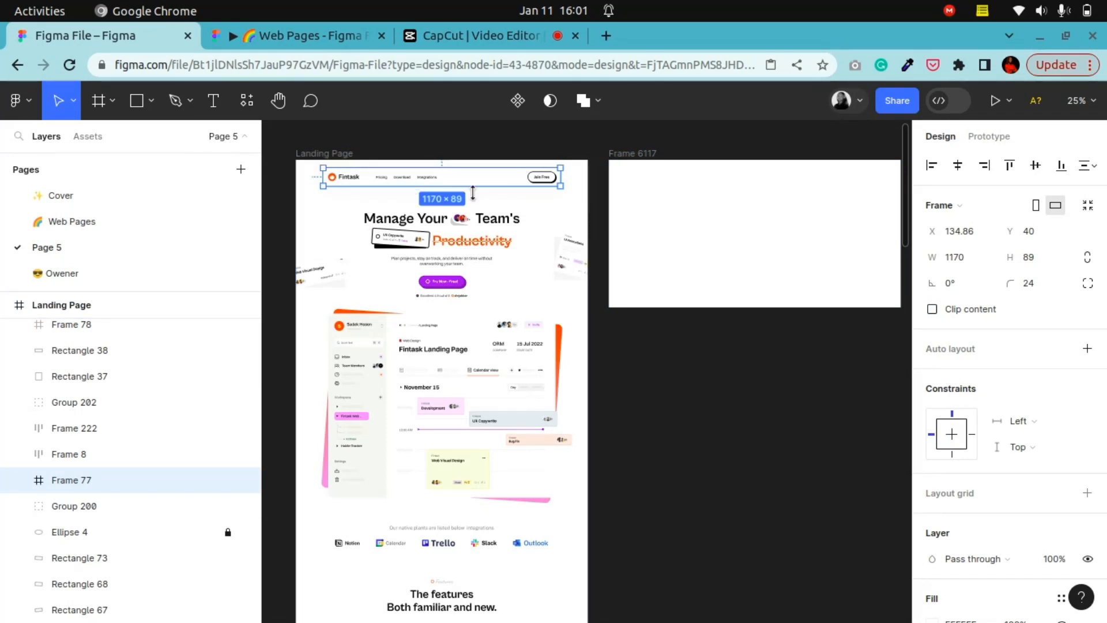
click(631, 153)
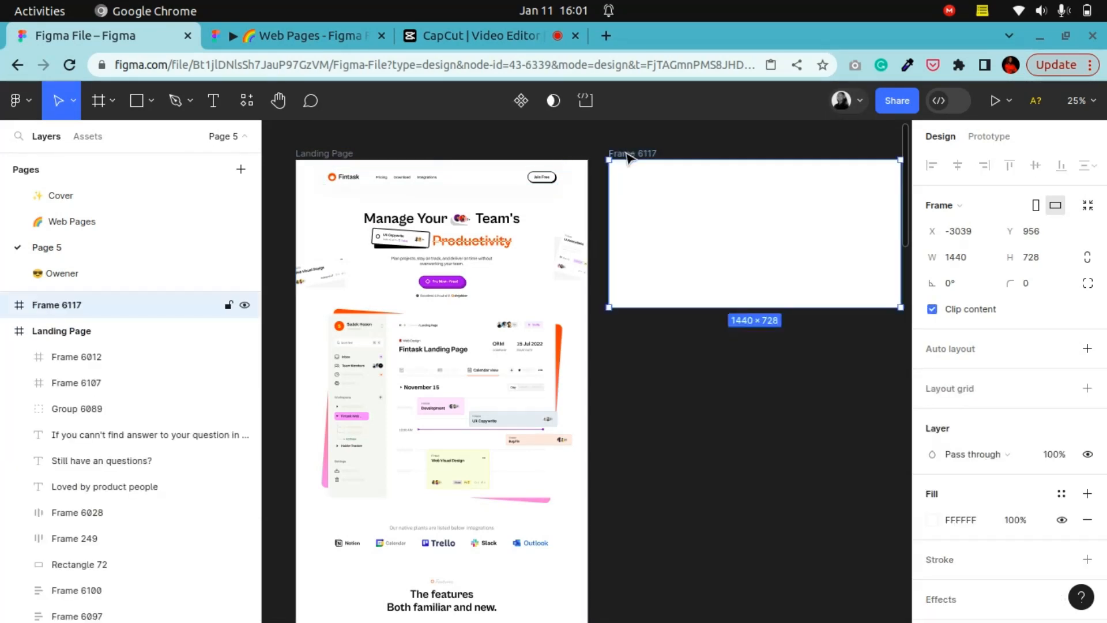
key(ctrl+v)
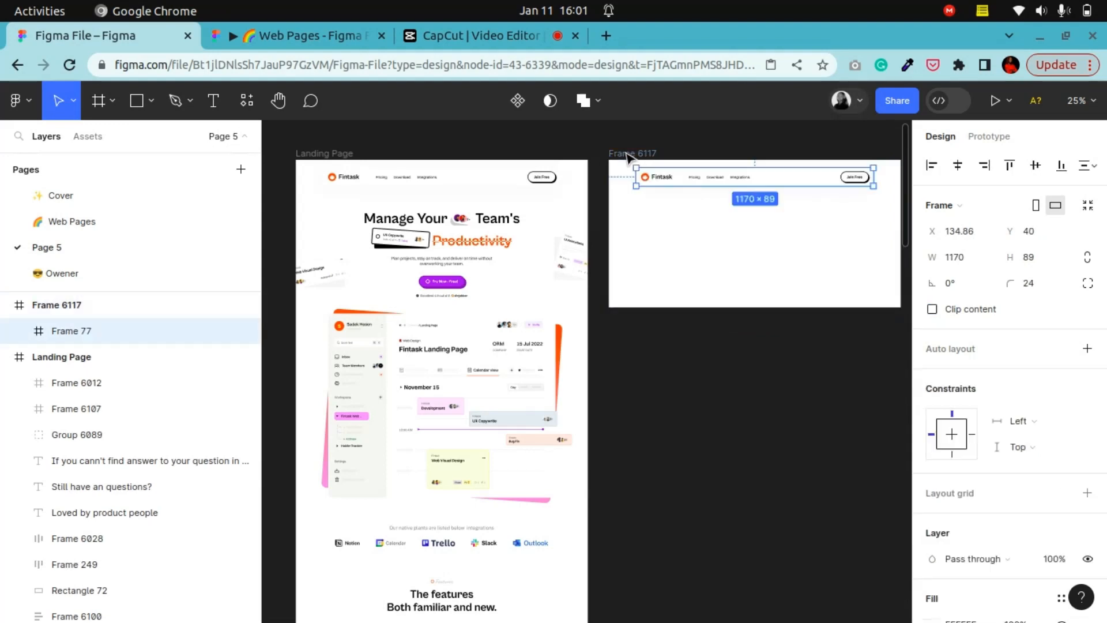
click(449, 227)
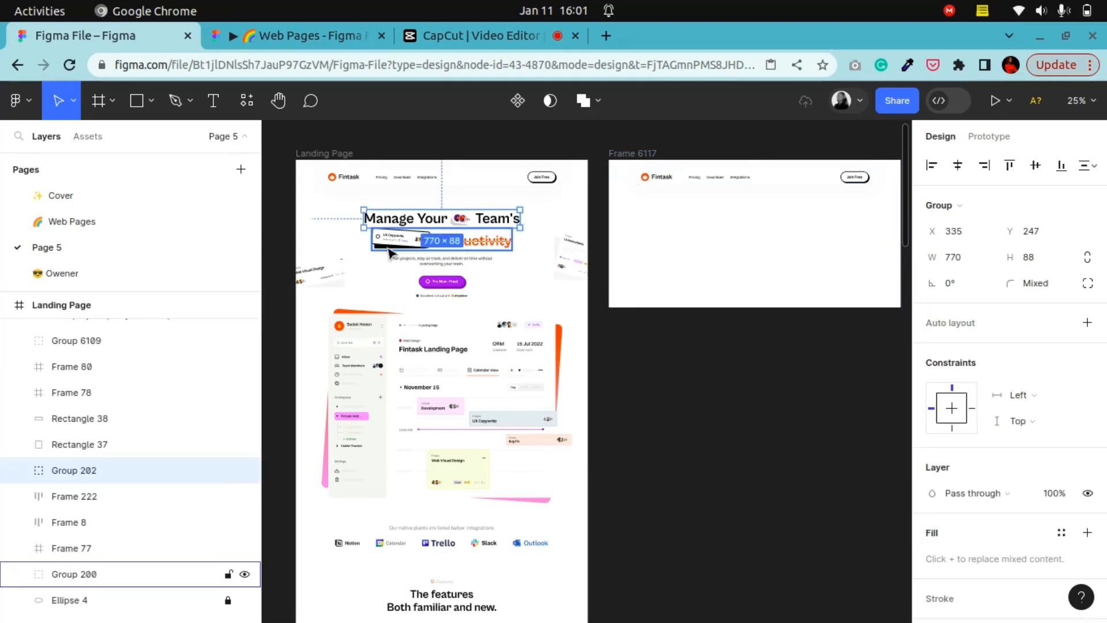
shift+click(390, 252)
shift+click(406, 261)
shift+click(437, 296)
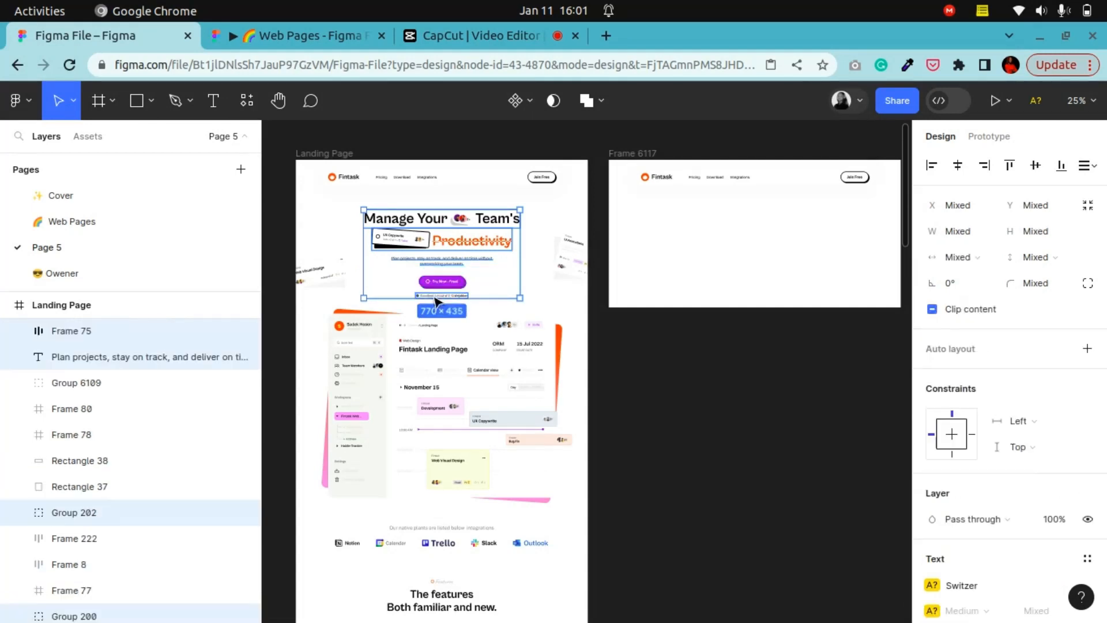
shift+click(442, 281)
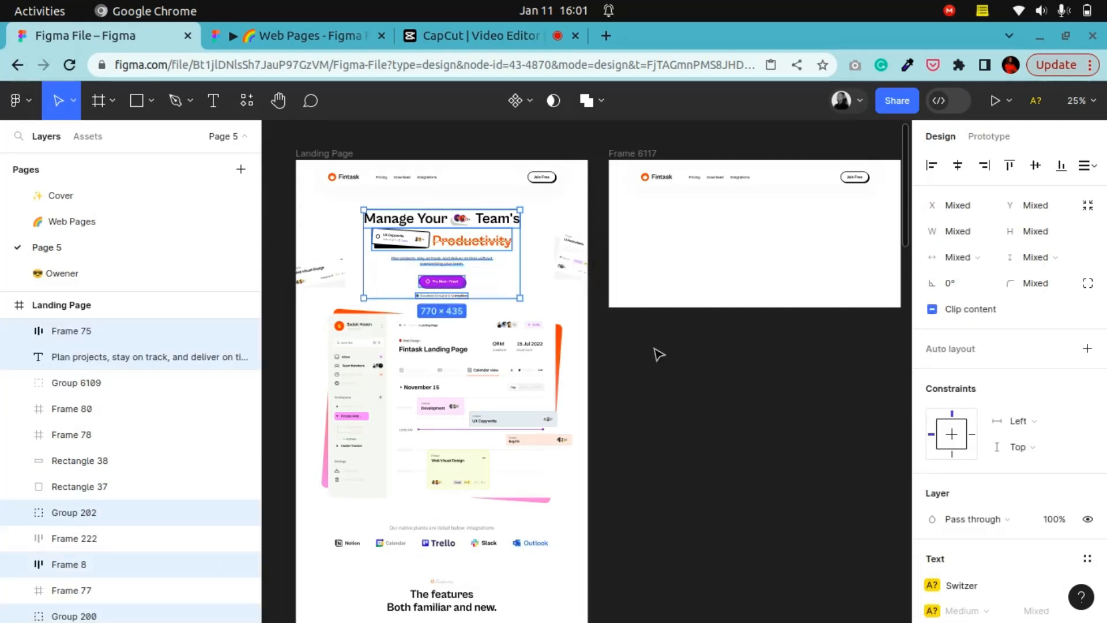
click(654, 348)
Step: Group the tilted UI Animations card with the grey rectangle behind it on the Landing Page
click(281, 102)
drag(556, 323, 618, 364)
key(ctrl+plus)
key(ctrl+plus)
click(58, 101)
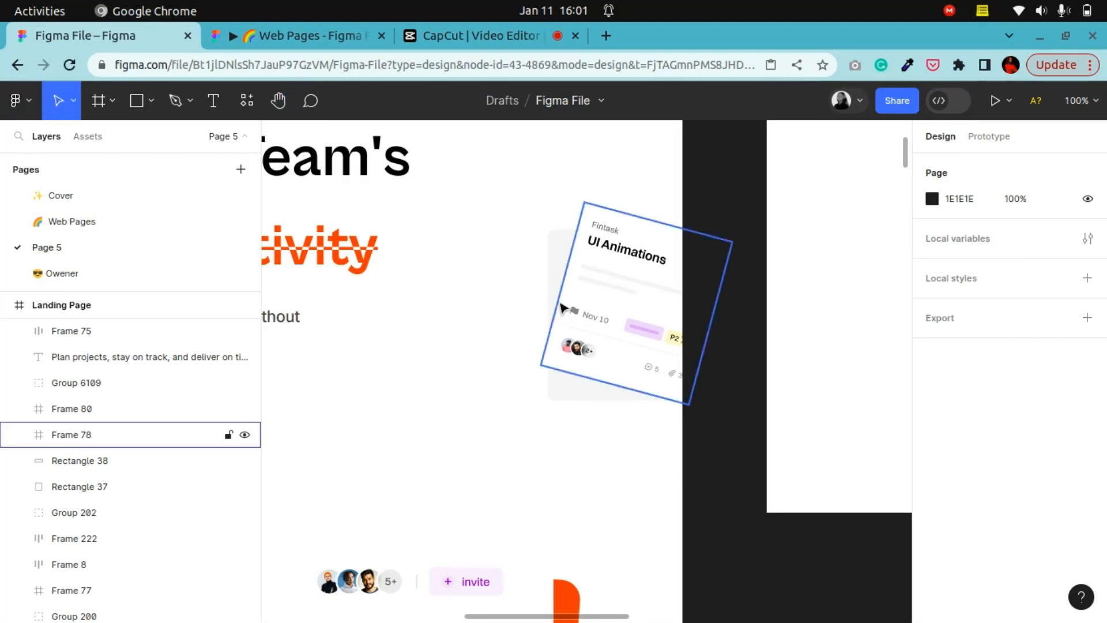
click(555, 264)
shift+click(605, 295)
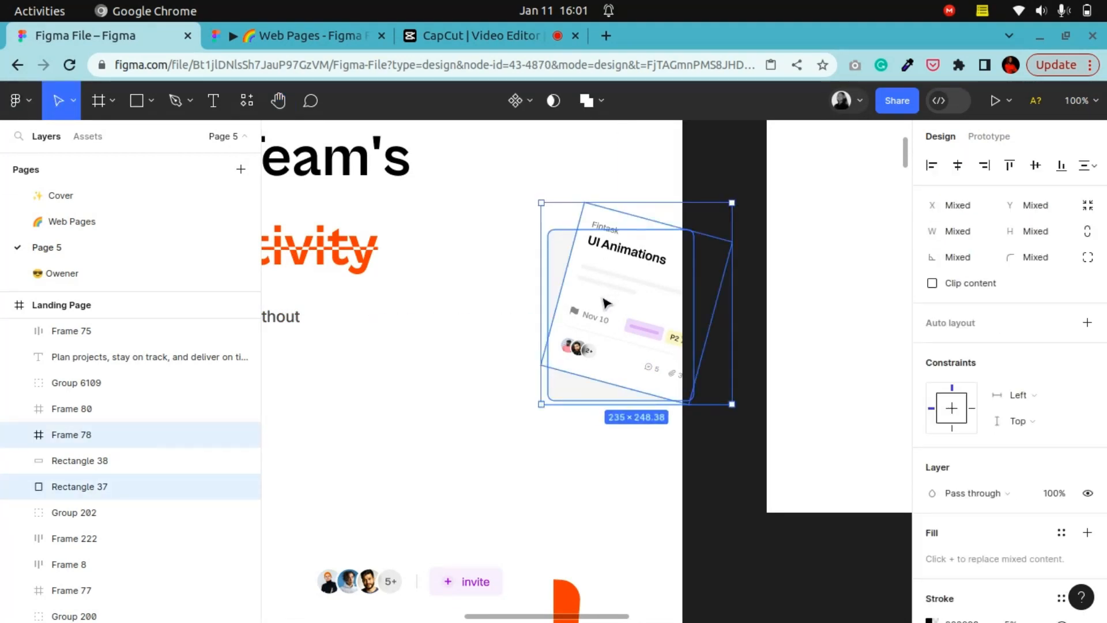
right_click(605, 304)
click(627, 321)
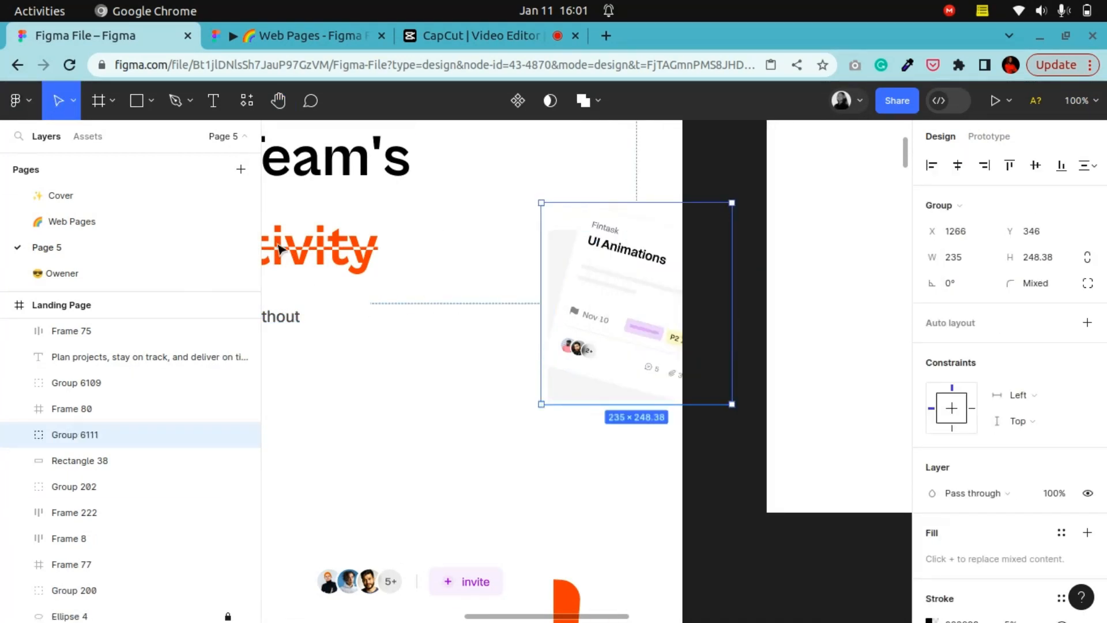
Step: Group the tilted Web Visual Design card with its background rectangle on the Landing Page
key(ctrl+minus)
click(273, 106)
drag(543, 345, 869, 333)
click(58, 100)
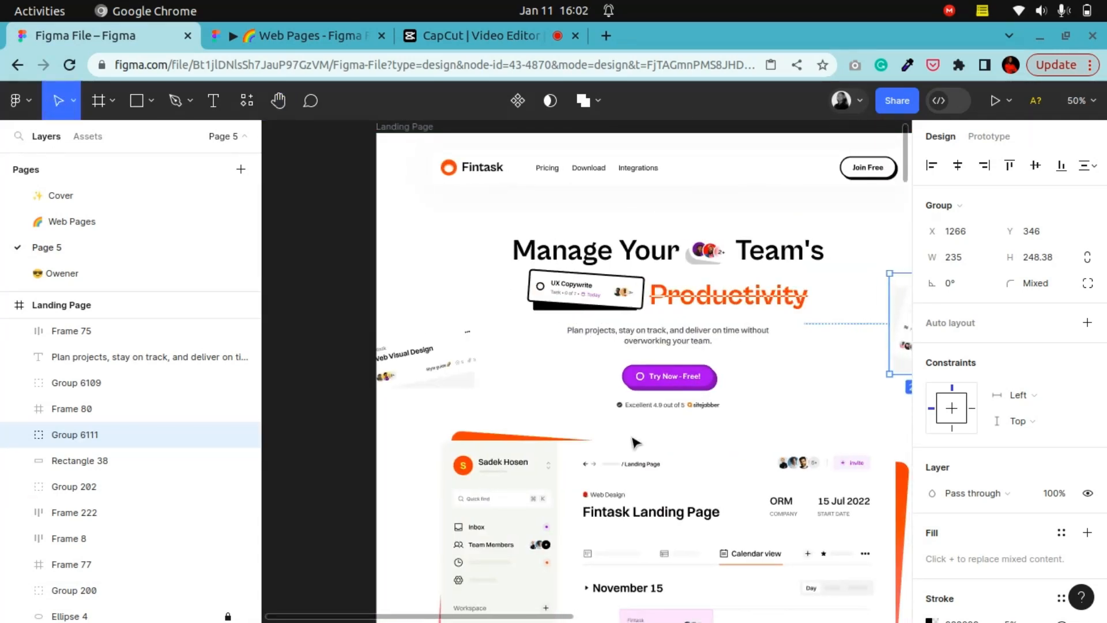
click(451, 370)
shift+click(452, 370)
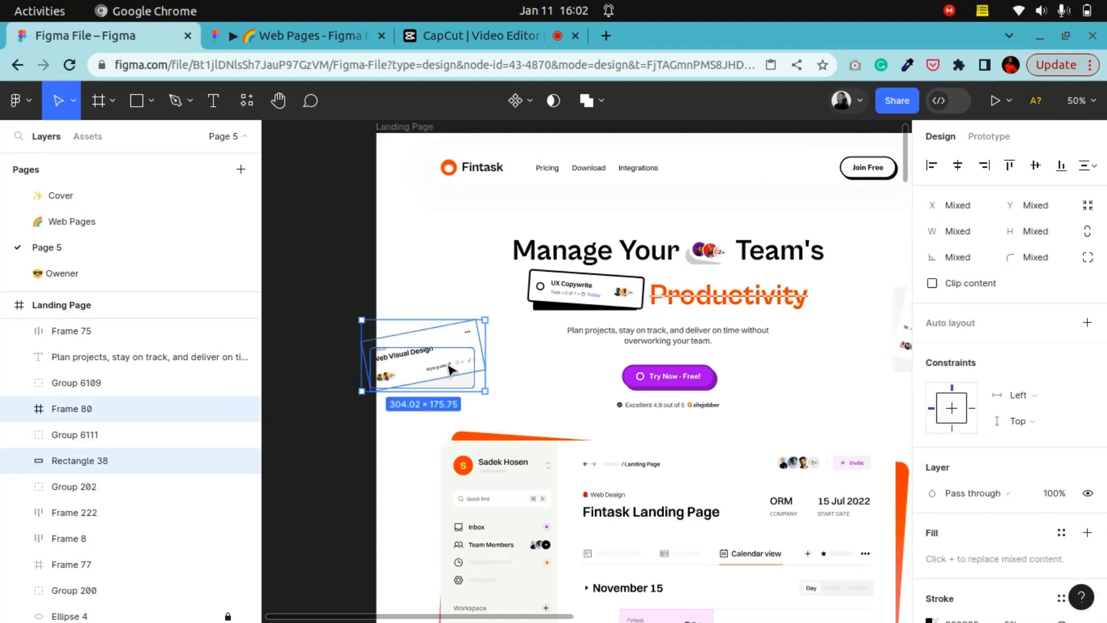
right_click(462, 343)
click(510, 320)
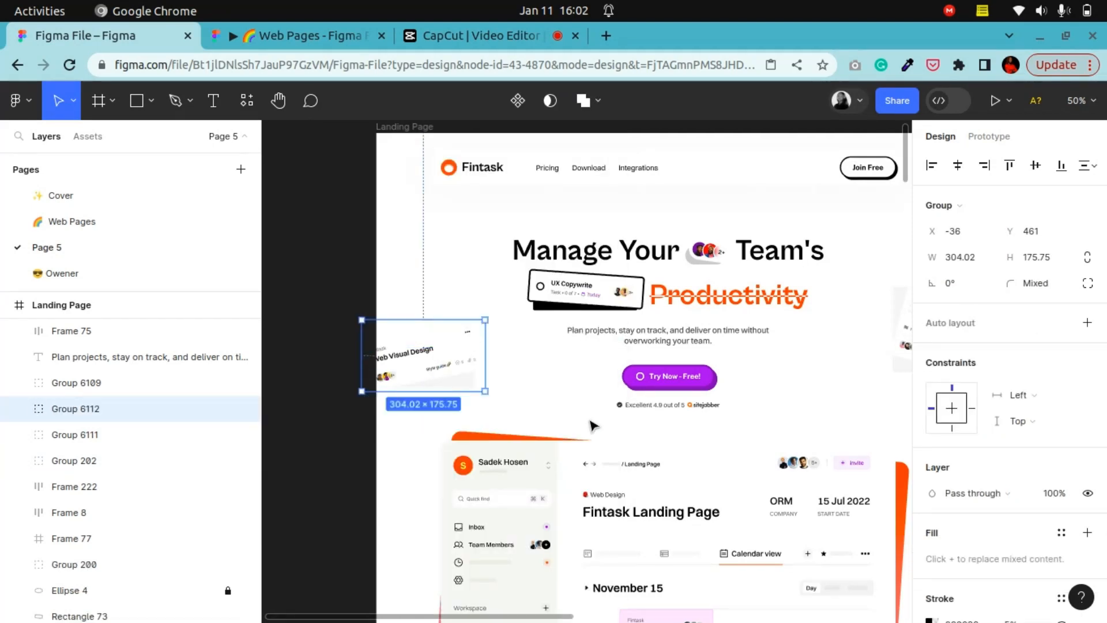
Step: Group the hero's two heading lines, description, Try Now button and rating line, and copy the group into the new 1440 × 728 frame
key(ctrl+minus)
click(309, 170)
key(h)
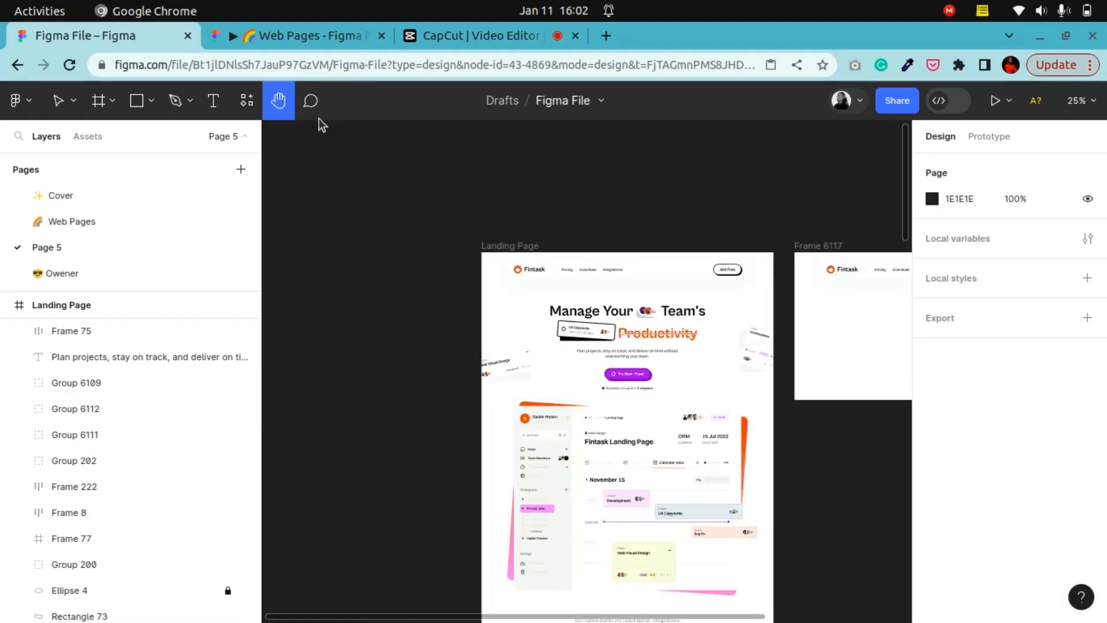
drag(607, 405, 514, 386)
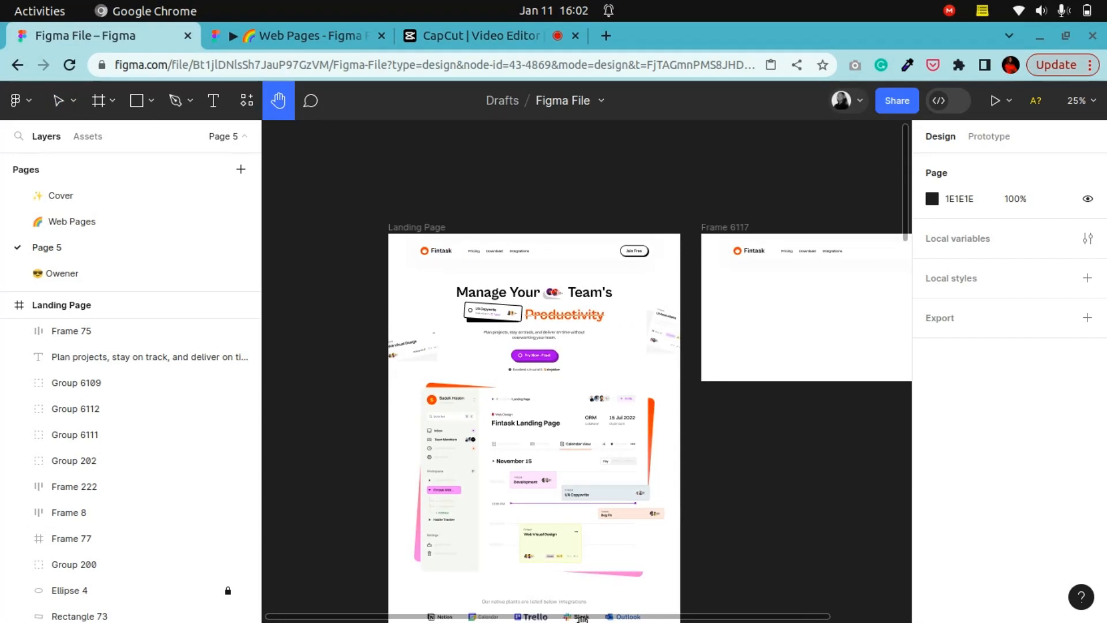
click(59, 100)
click(473, 322)
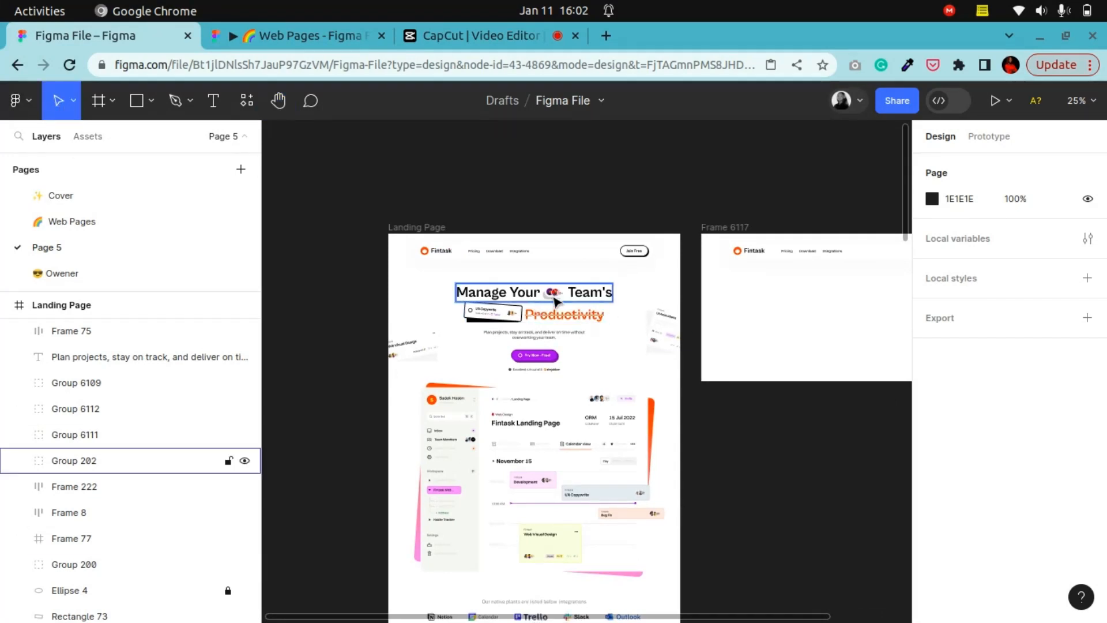
shift+click(487, 324)
shift+click(510, 336)
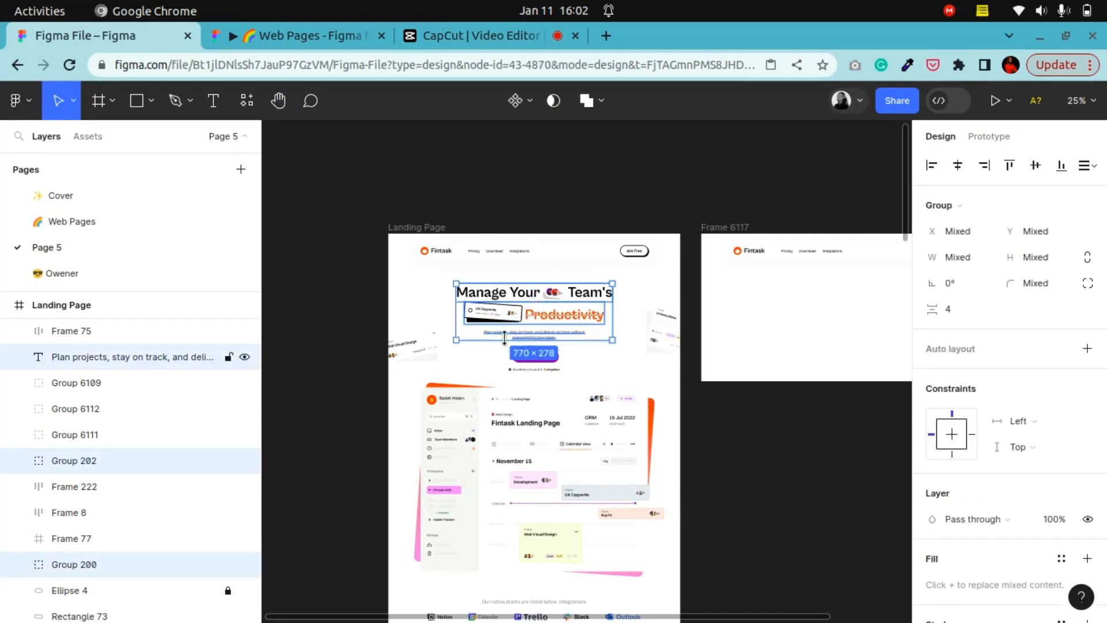
shift+click(512, 370)
shift+click(522, 357)
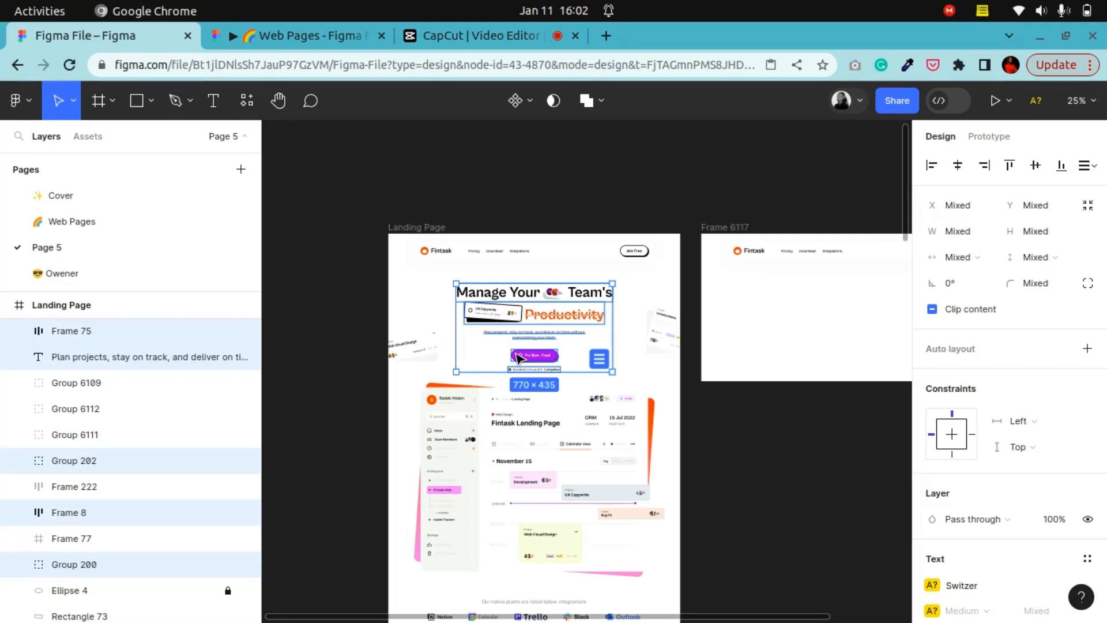
right_click(550, 324)
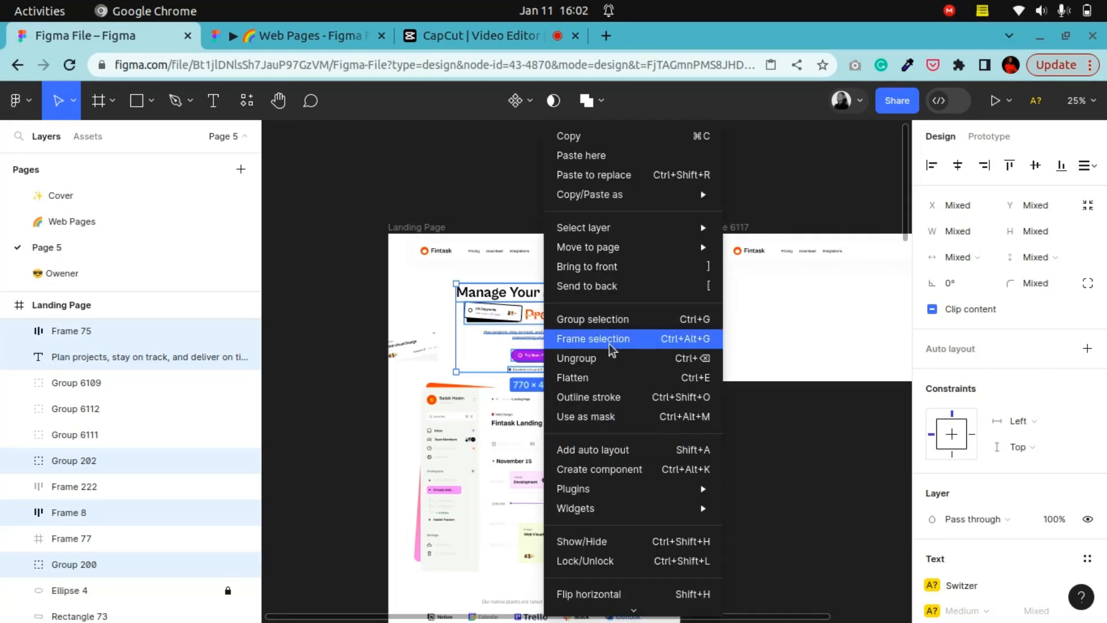
click(616, 327)
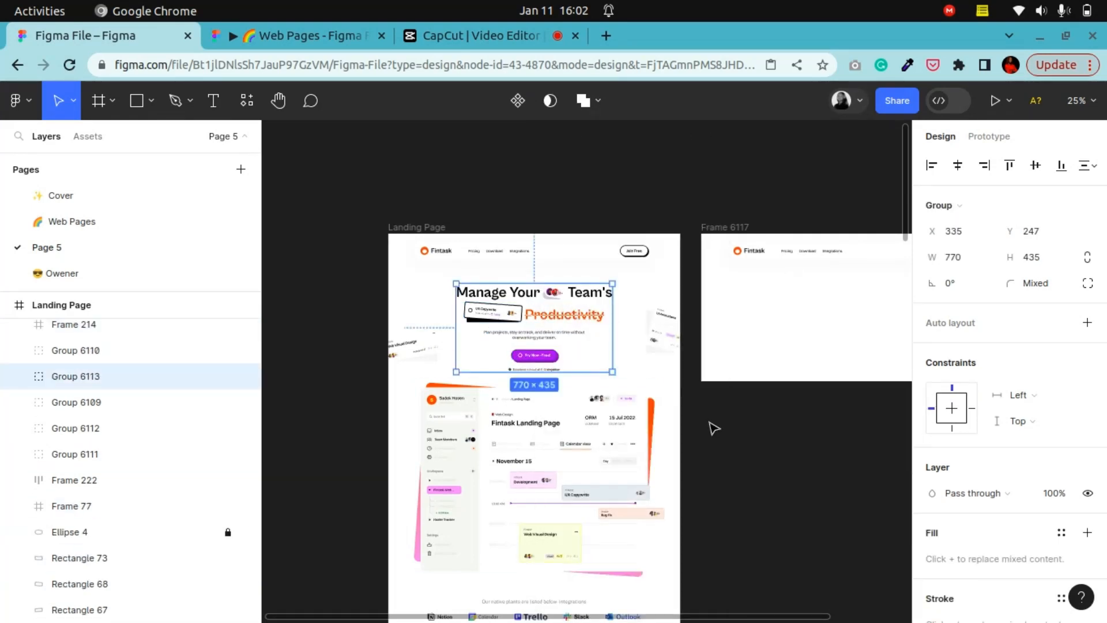
click(742, 229)
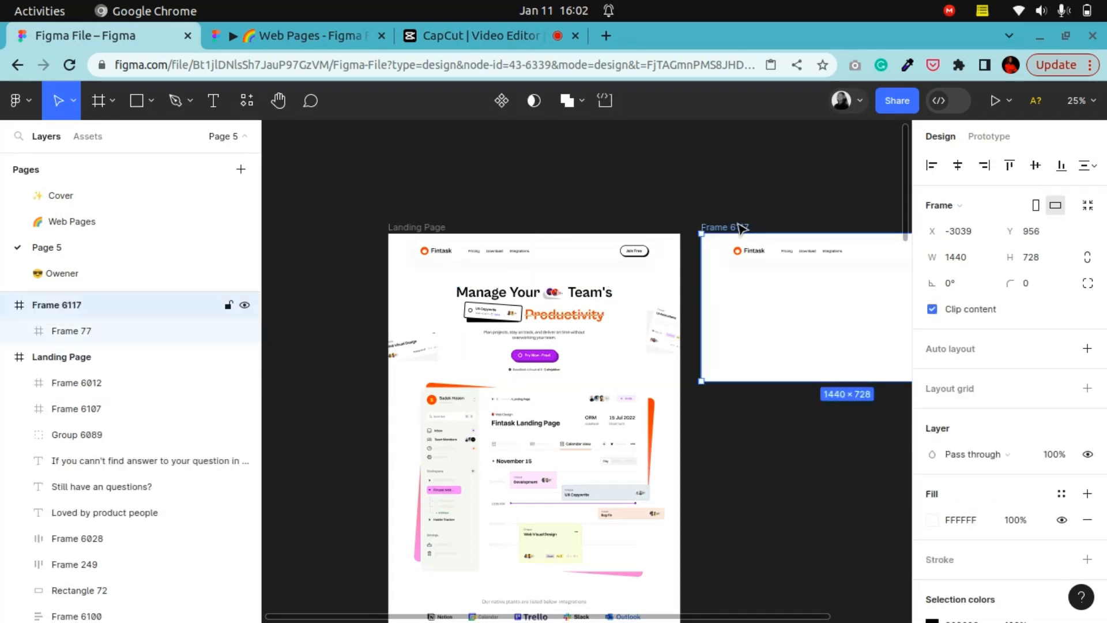
key(ctrl+v)
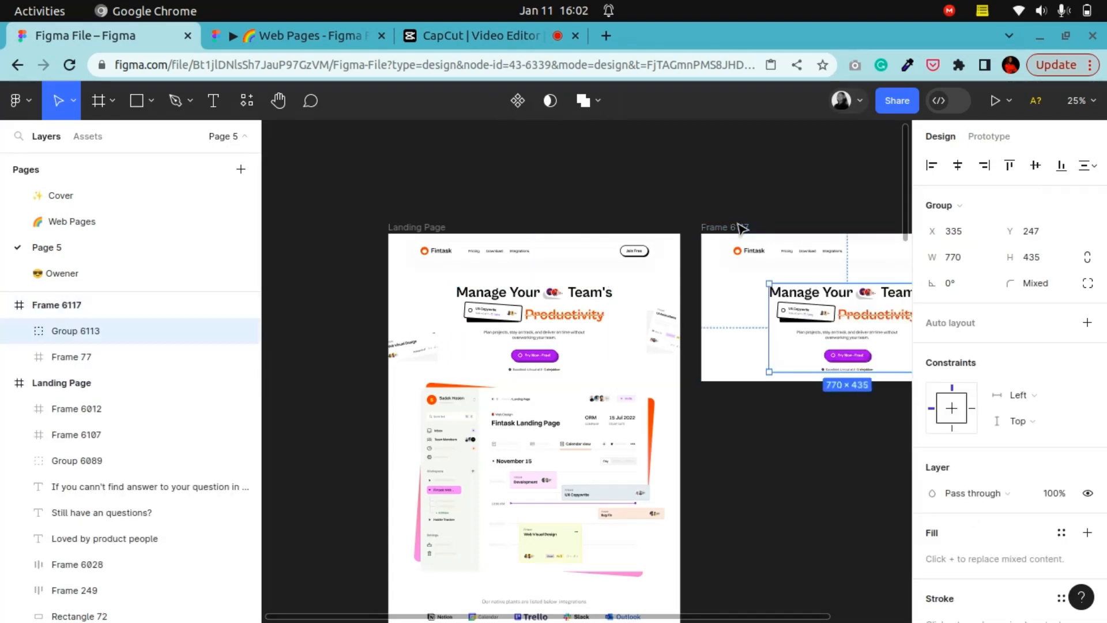
Step: Copy the tilted Web Visual Design and UI Animations card groups from the Landing Page into Frame 6117
click(412, 350)
shift+click(662, 327)
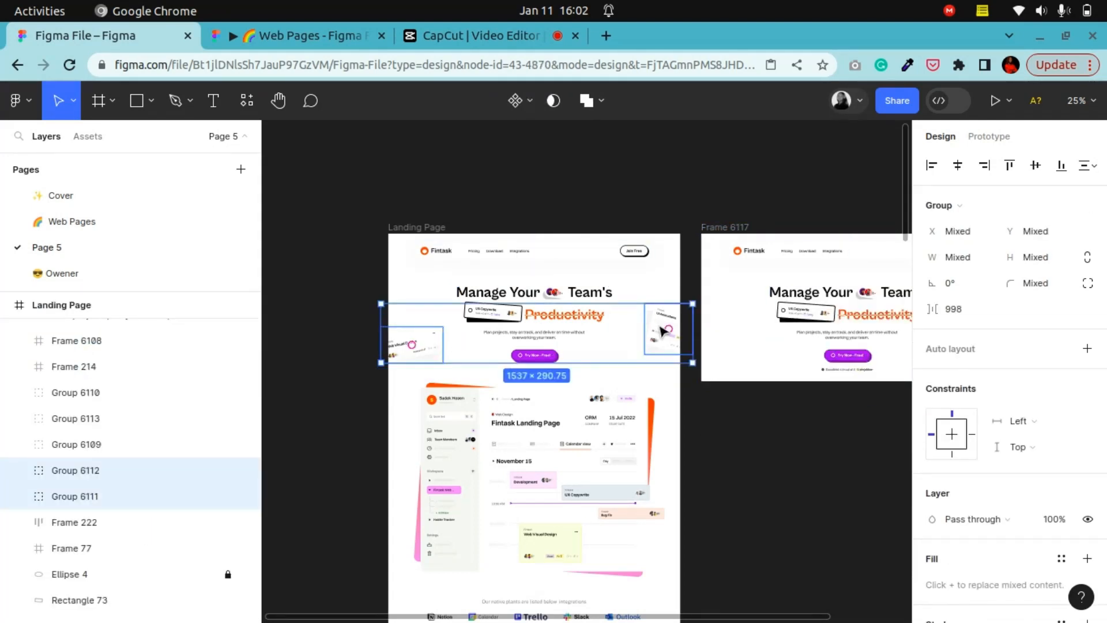
key(ctrl+c)
click(750, 229)
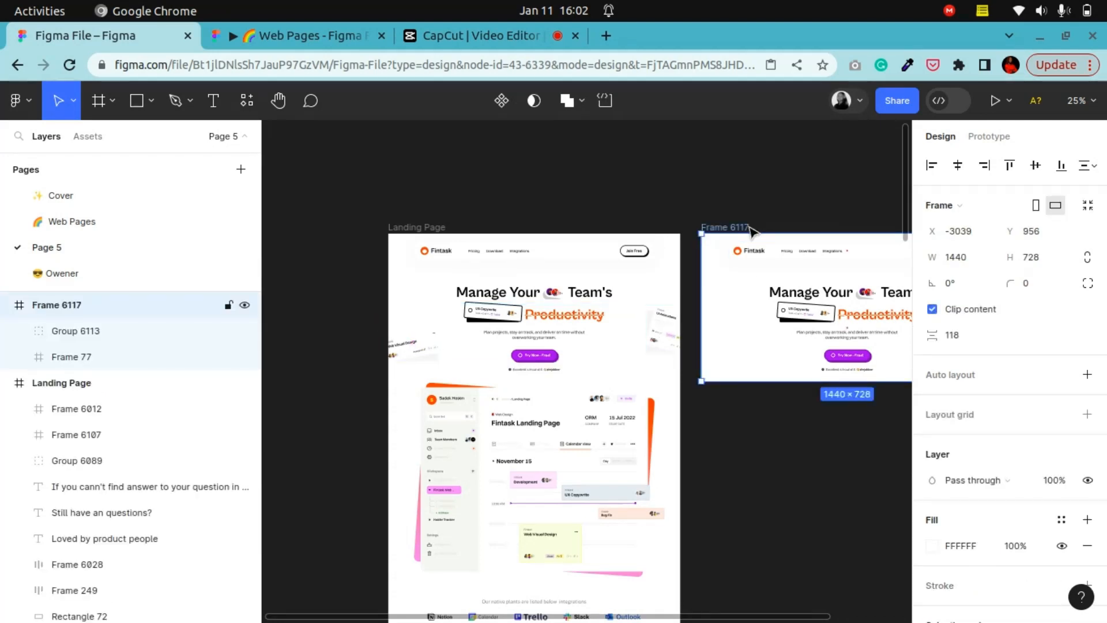
key(ctrl+v)
Step: Inspect the placement of the pasted card groups around the hero text in Frame 6117
click(279, 100)
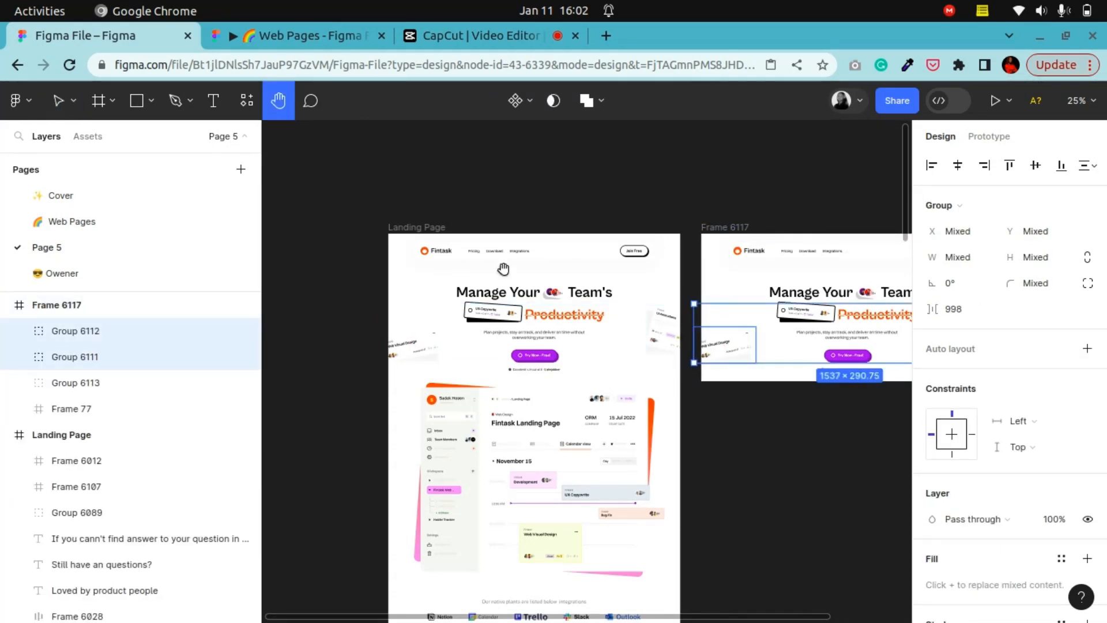
drag(617, 411, 299, 421)
ctrl+scroll(507, 430, up, 5)
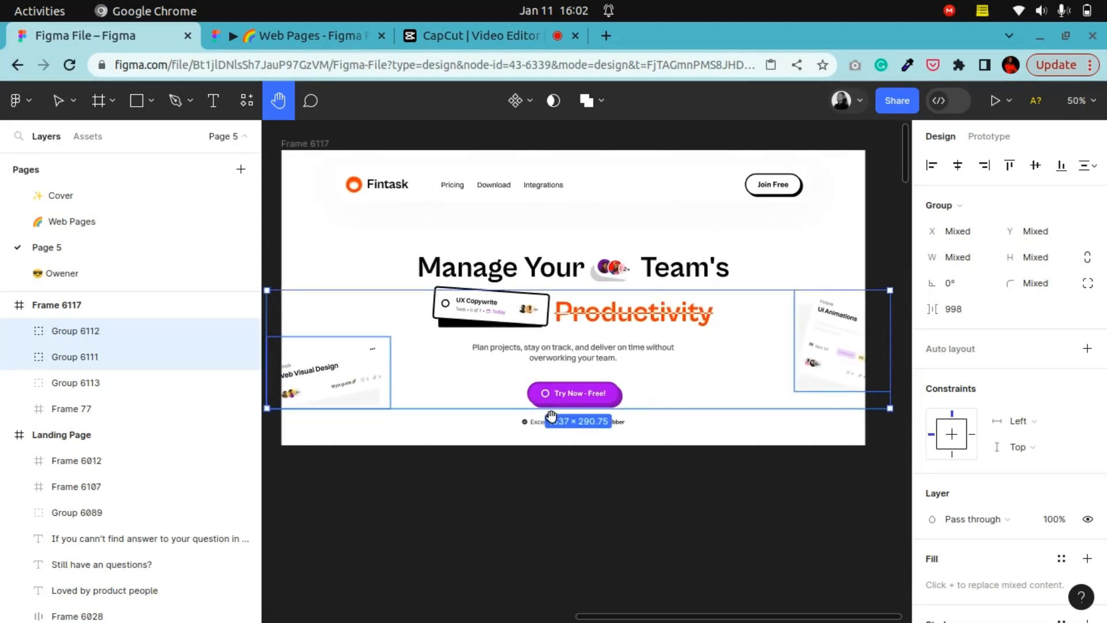
scroll(541, 415, left, 2)
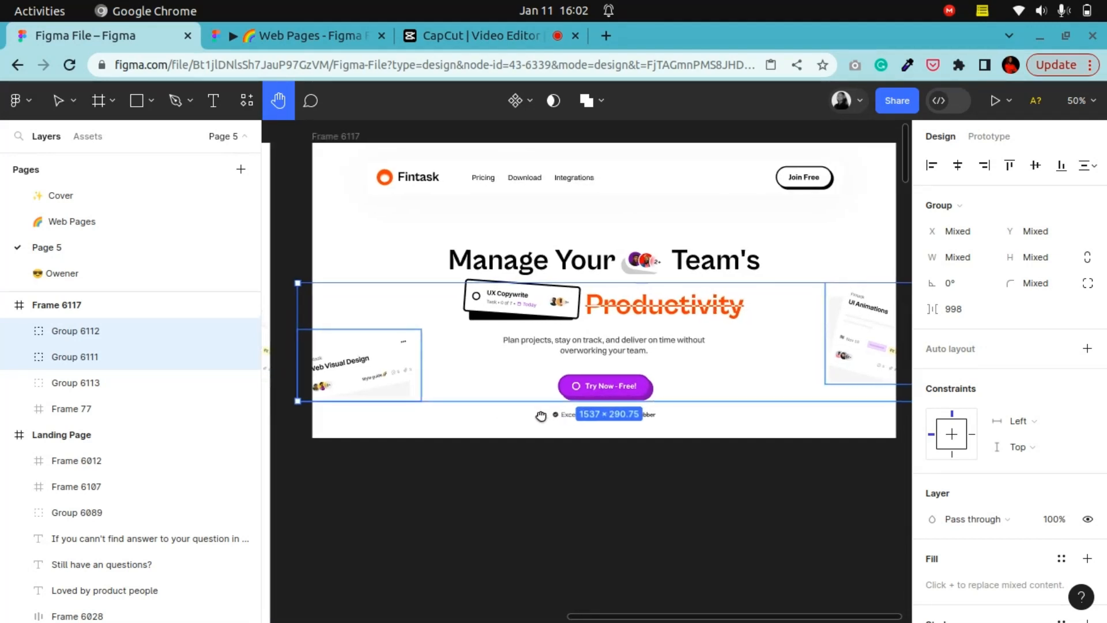
scroll(530, 416, up, 2)
scroll(529, 415, right, 2)
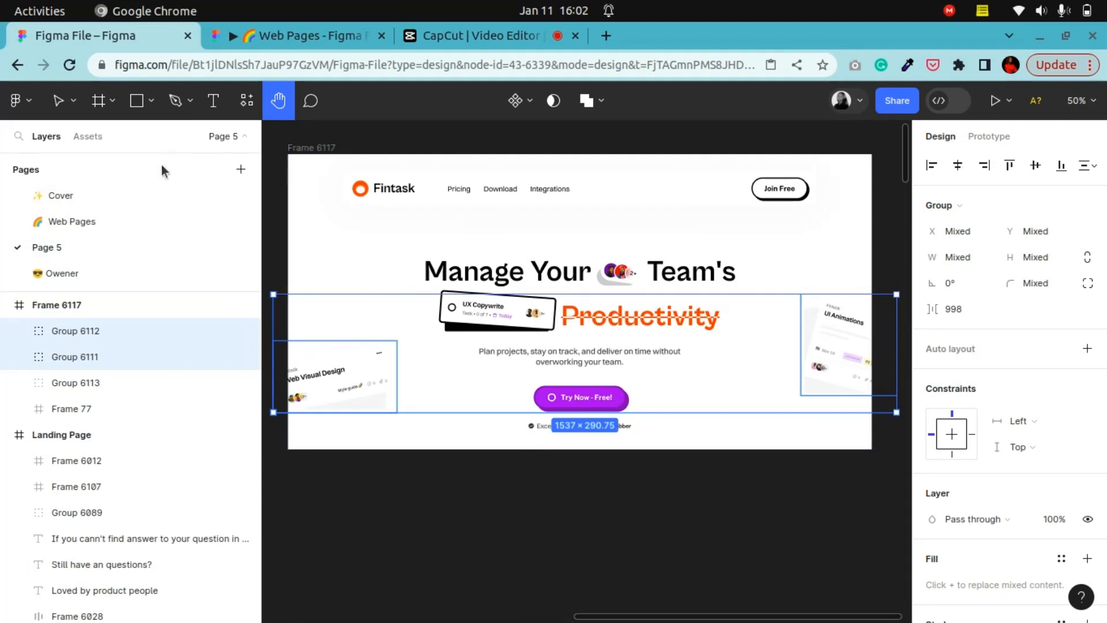
key(v)
click(407, 517)
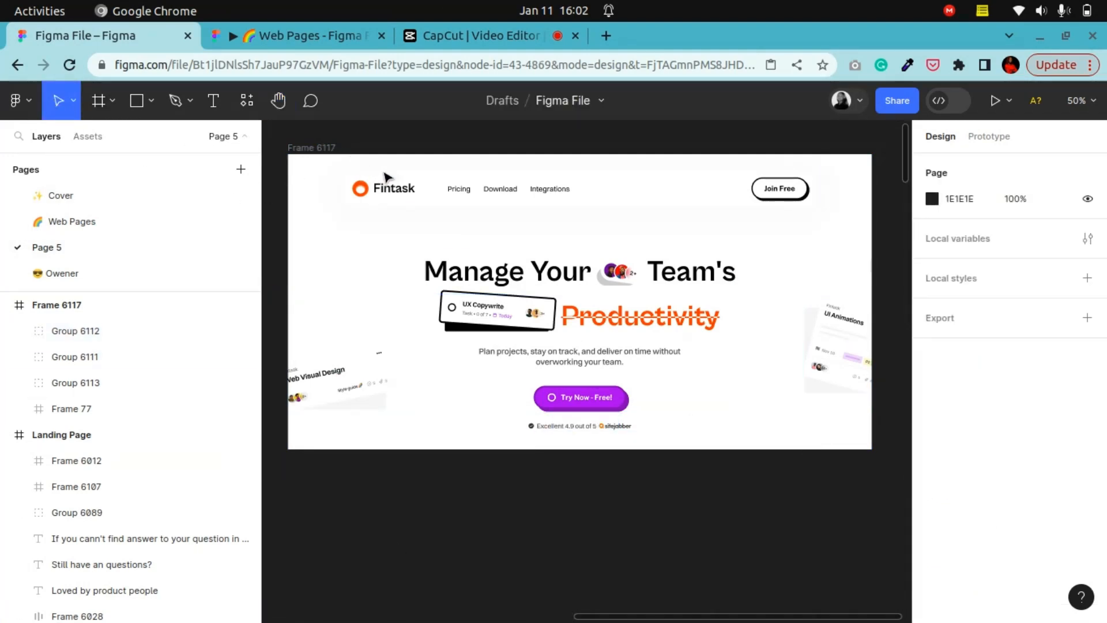
Step: Duplicate the 1440 × 728 Frame 6117 and place the copy beside it on the same line
key(minus)
click(453, 257)
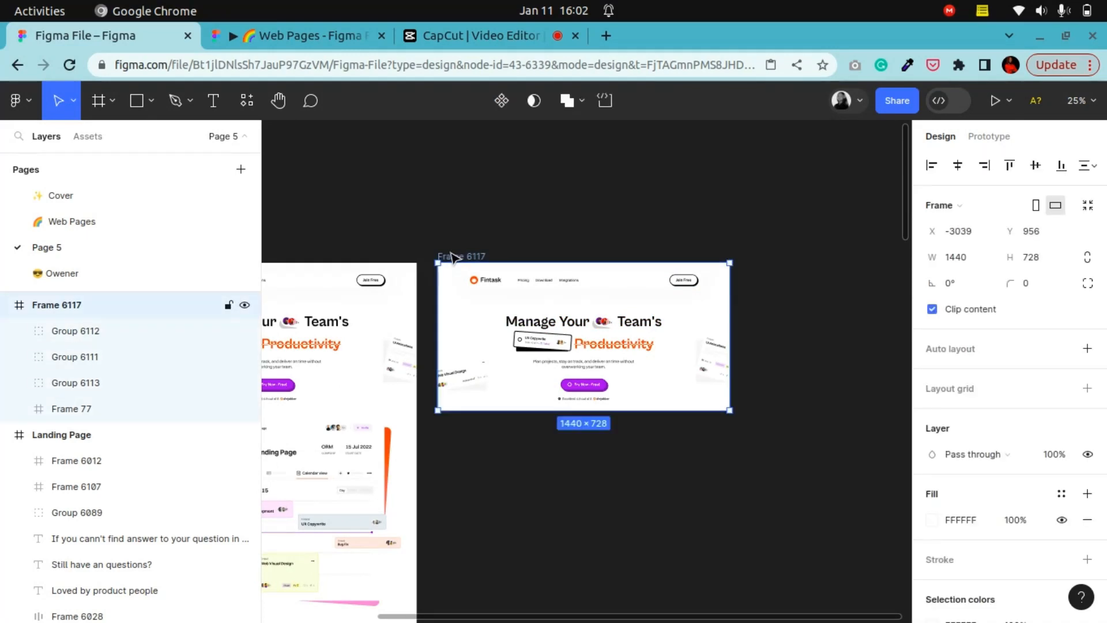
drag(453, 257, 657, 257)
click(375, 208)
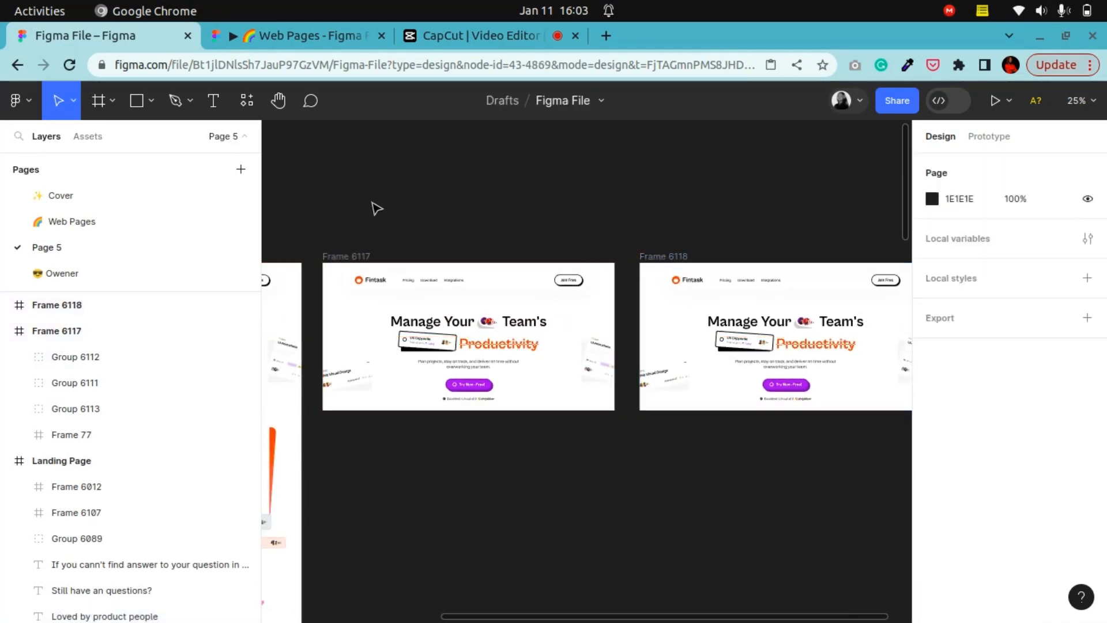
Step: Turn on Clip content for the Fintask navigation bar in the duplicated Frame 6118
click(280, 102)
scroll(668, 360, up, 5)
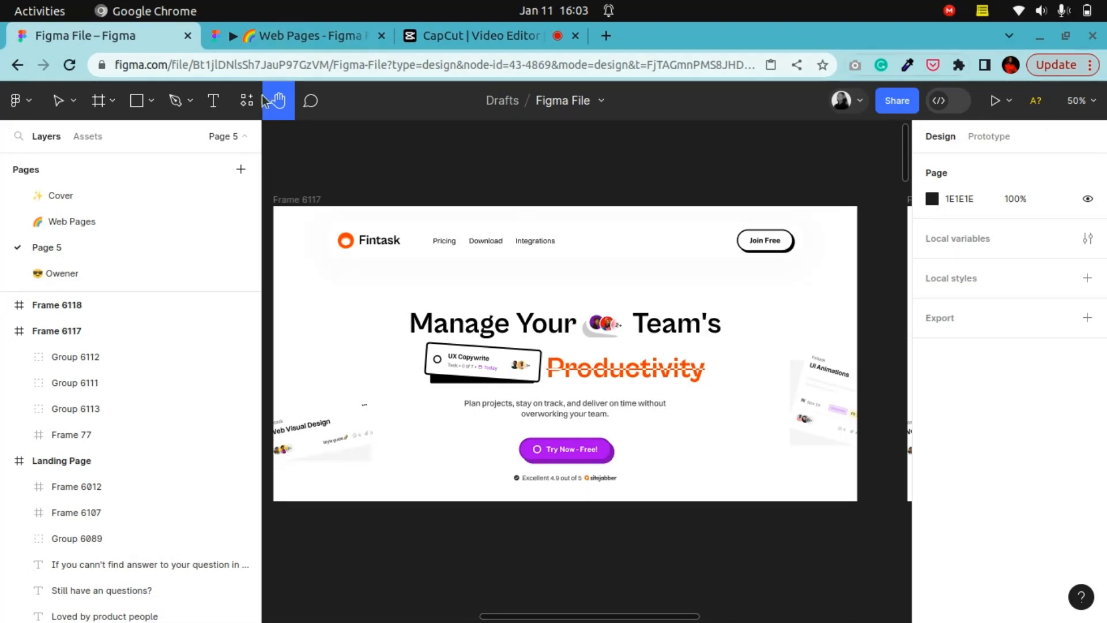
click(65, 110)
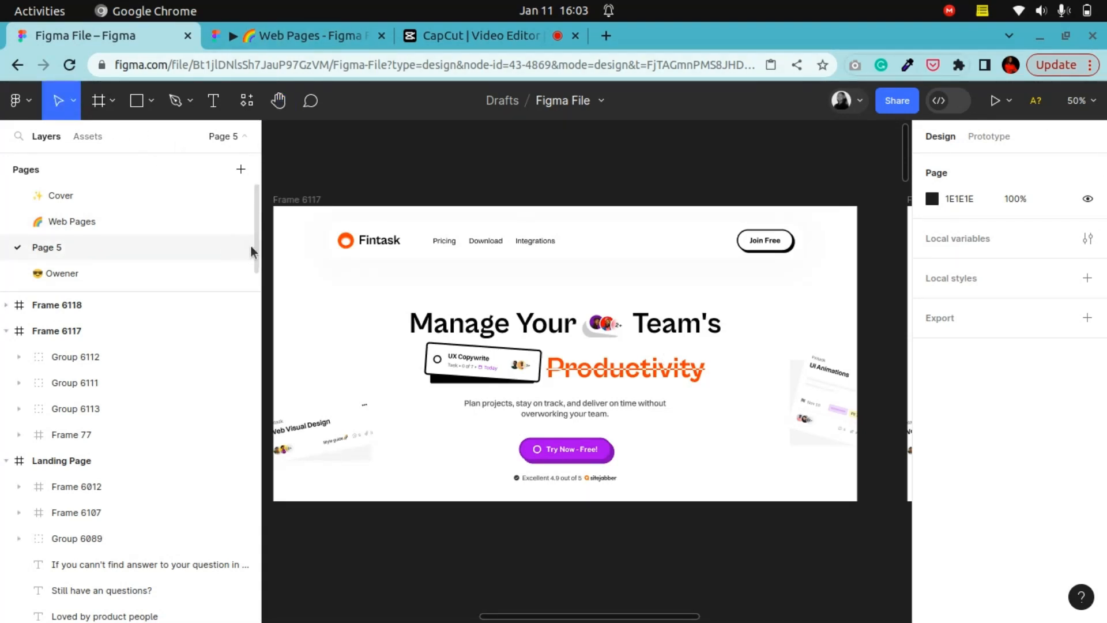
click(364, 252)
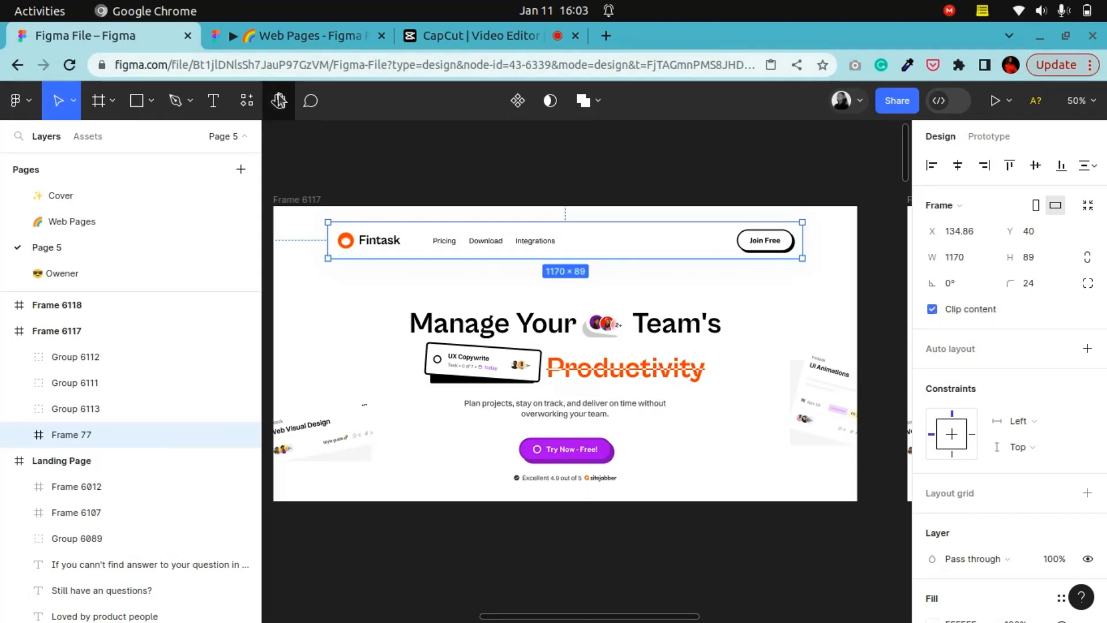
click(279, 101)
scroll(639, 324, right, 10)
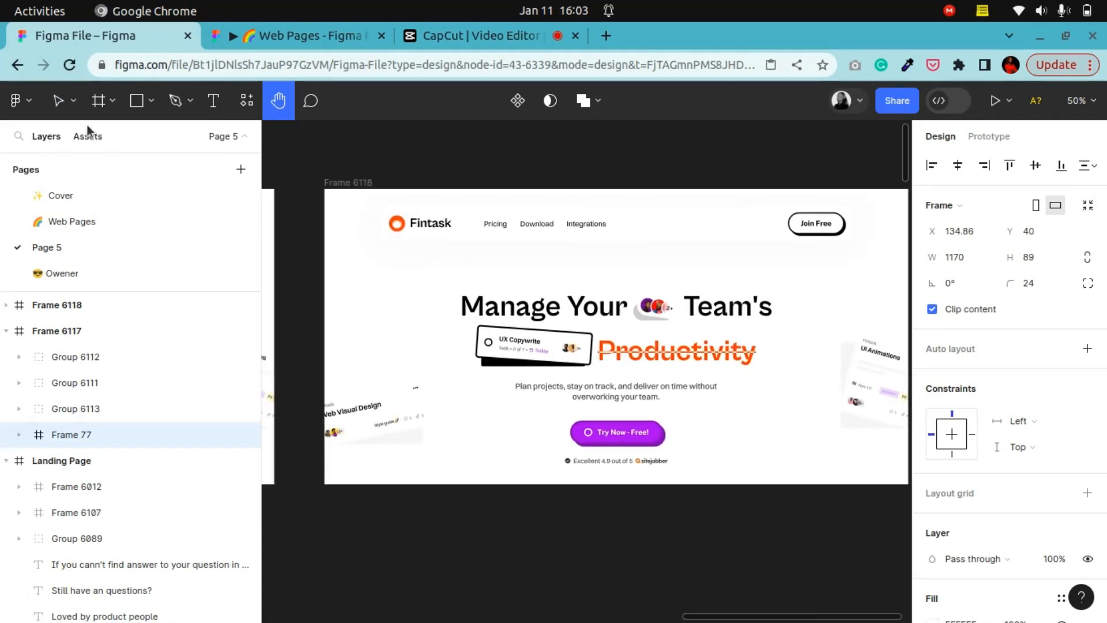
click(58, 100)
click(421, 222)
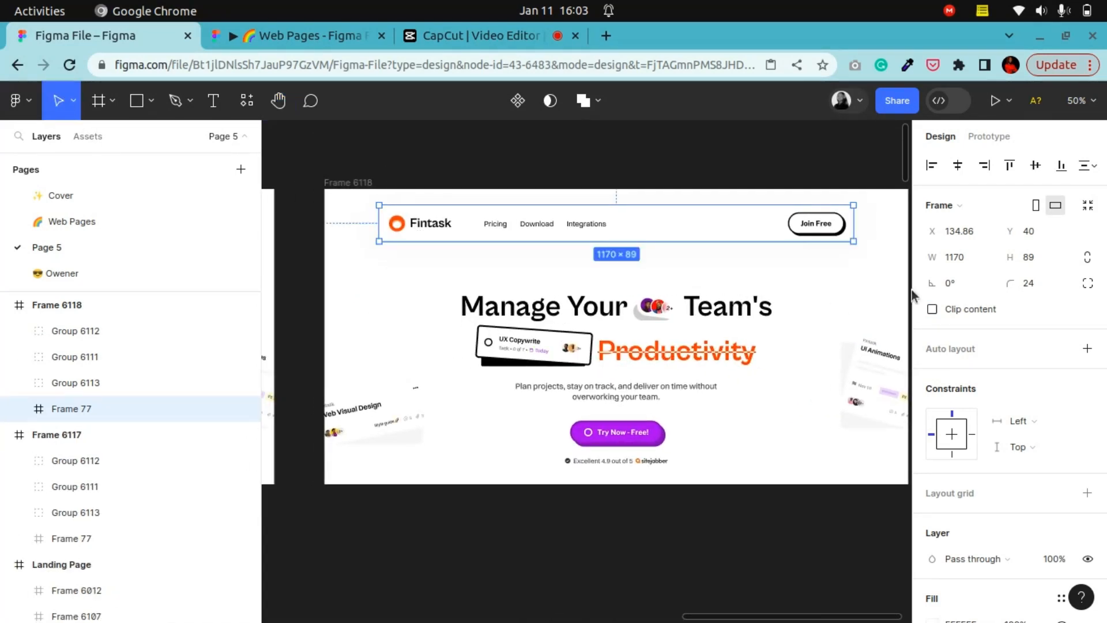
click(932, 309)
Step: Move the navigation bar layer, Frame 77, above the three hero groups in Frame 6117's layer order
click(279, 100)
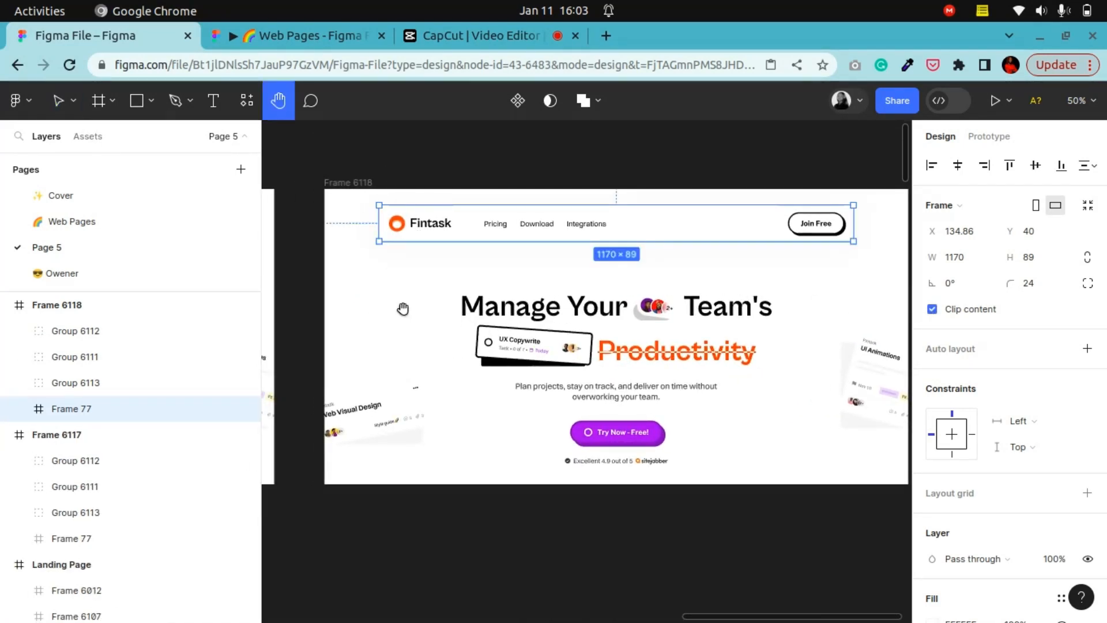
scroll(402, 309, left, 10)
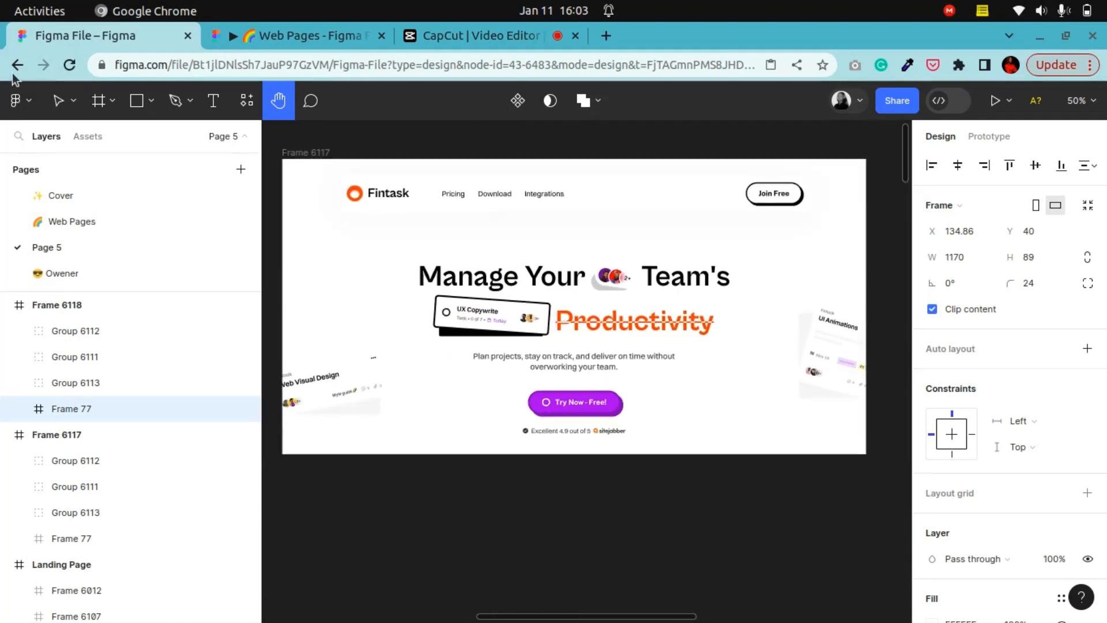
click(59, 100)
click(552, 316)
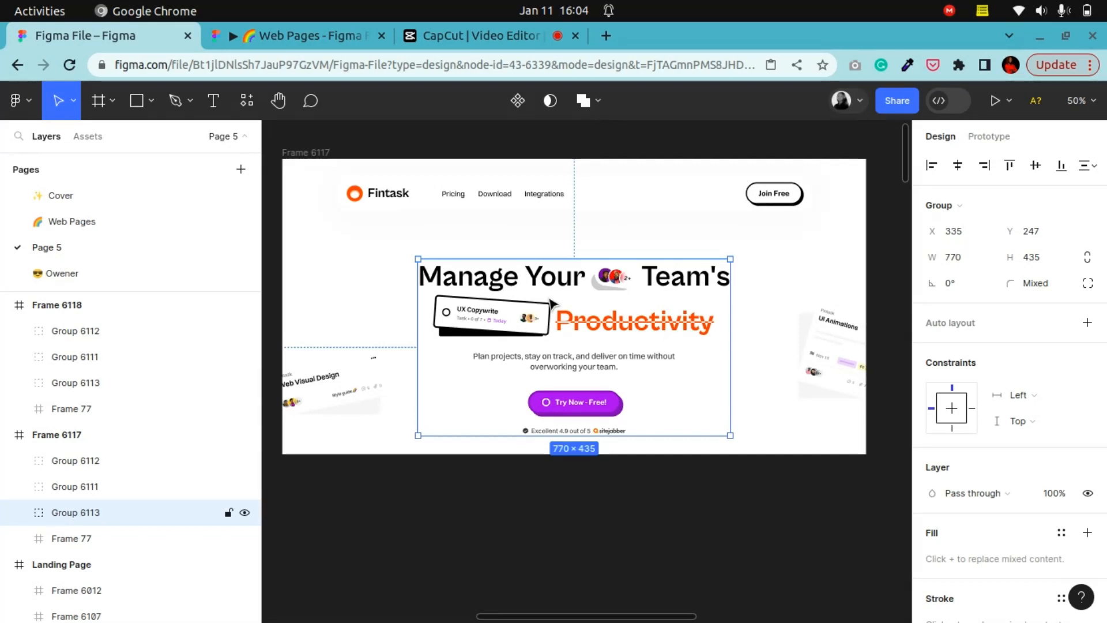
click(550, 212)
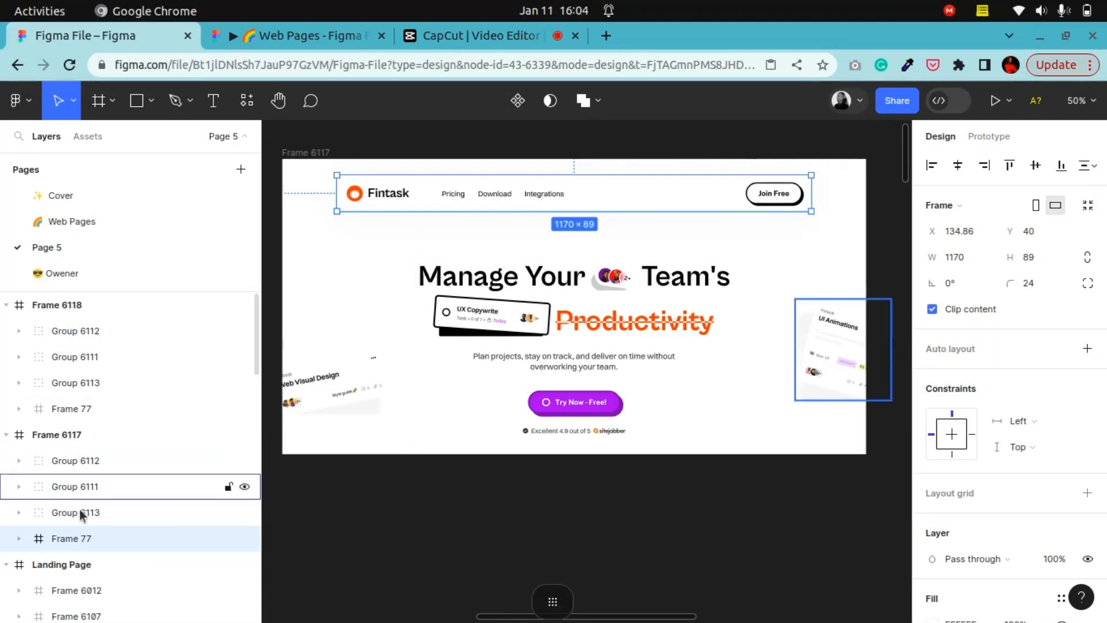
click(306, 154)
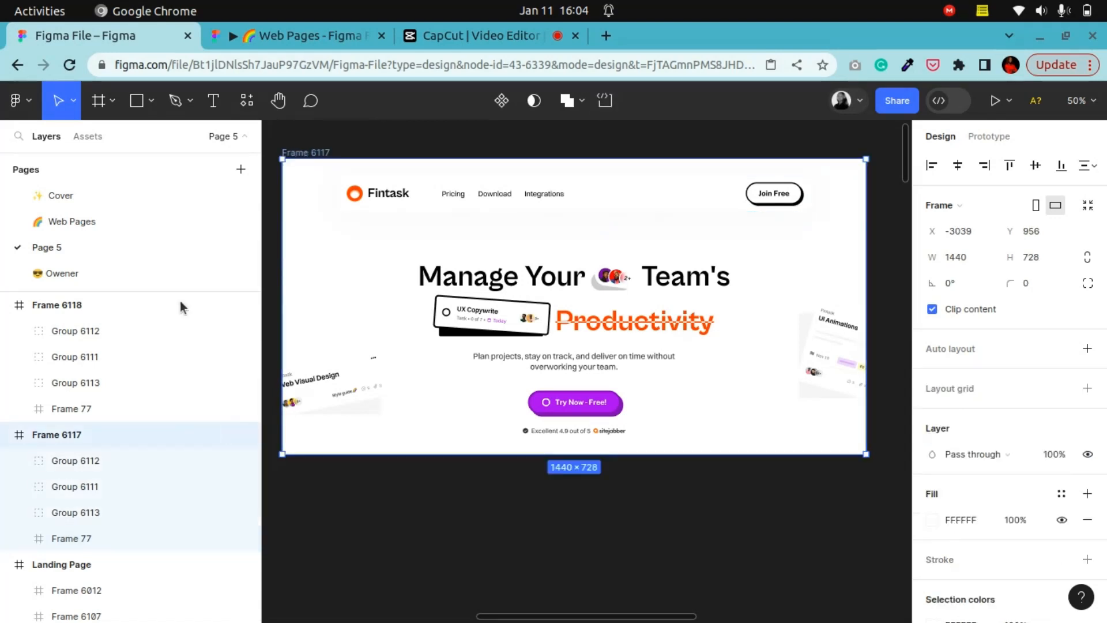
click(68, 541)
drag(68, 541, 57, 447)
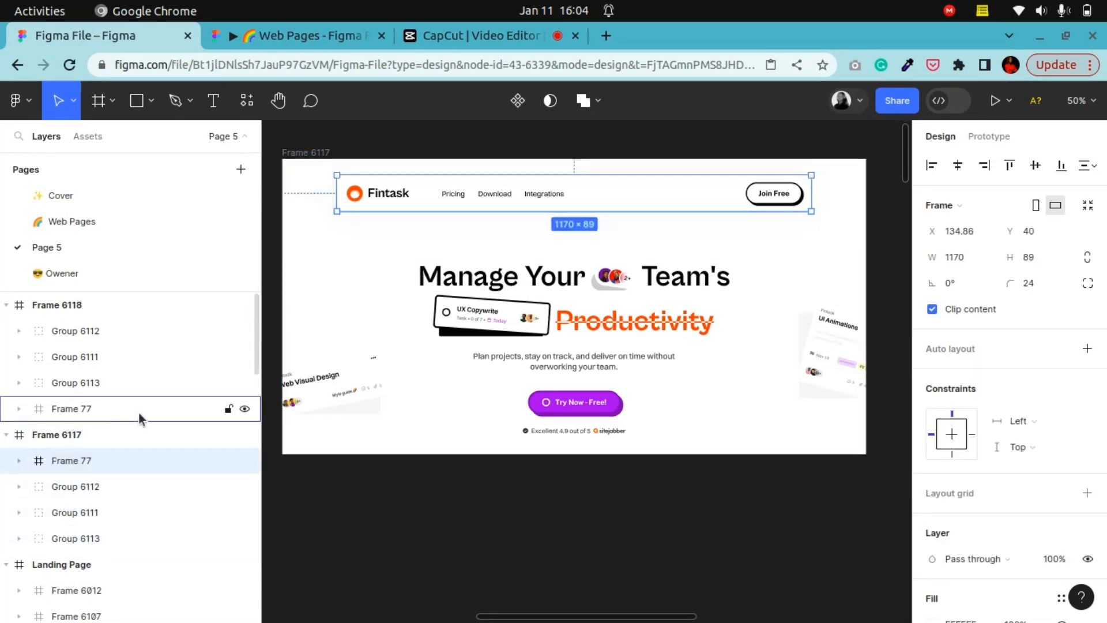
Step: Replace Frame 6118 with a copy of the reordered Frame 6117
click(279, 115)
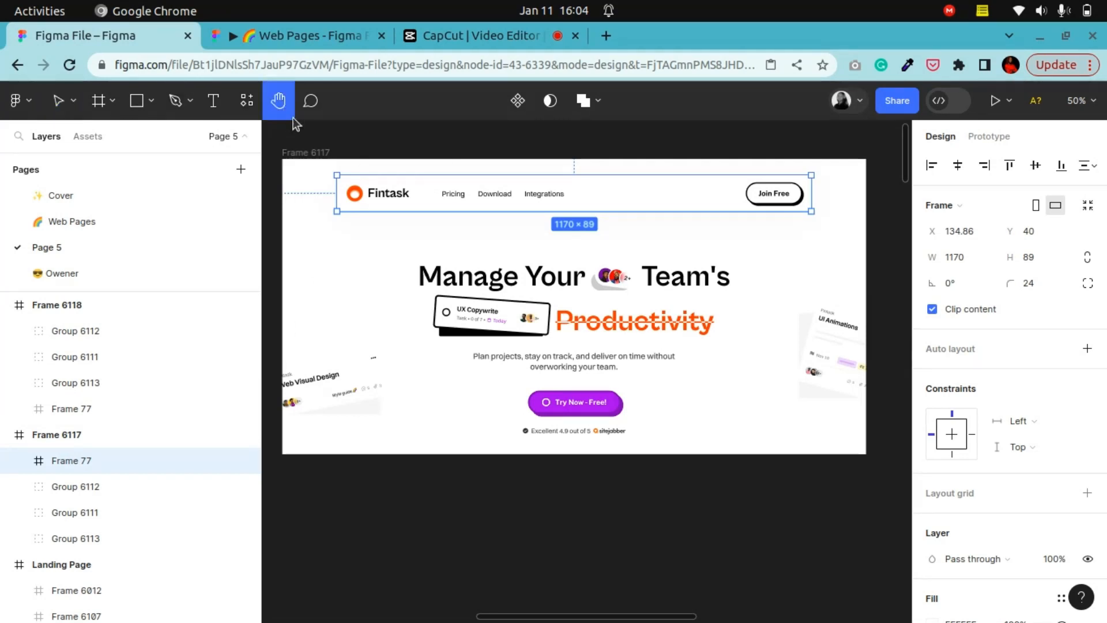
scroll(552, 383, right, 10)
scroll(627, 381, left, 5)
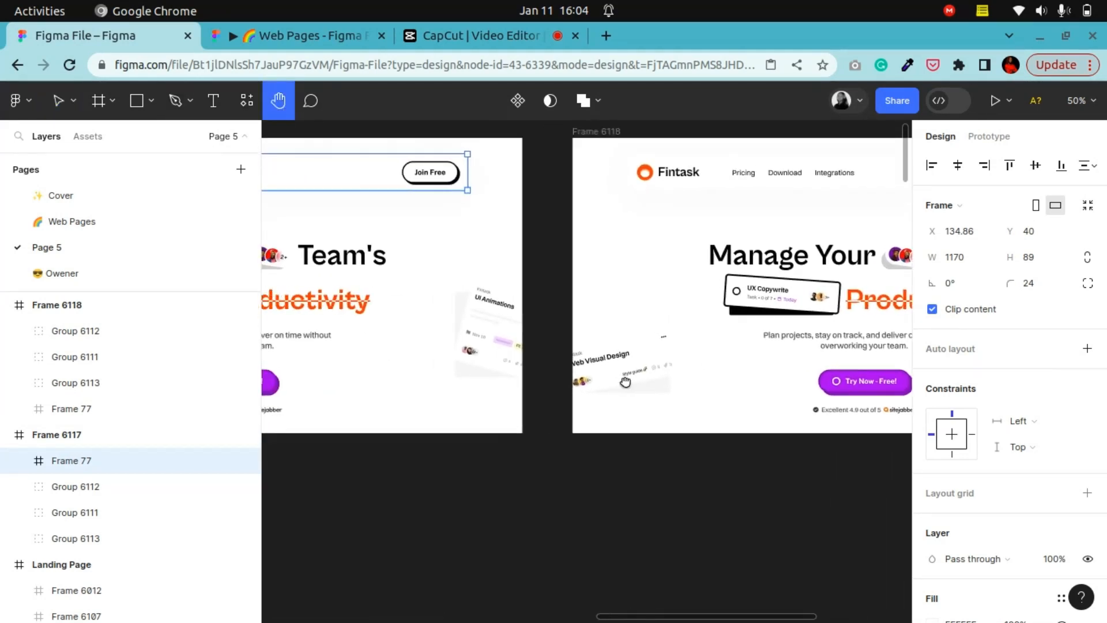
scroll(581, 371, down, 5)
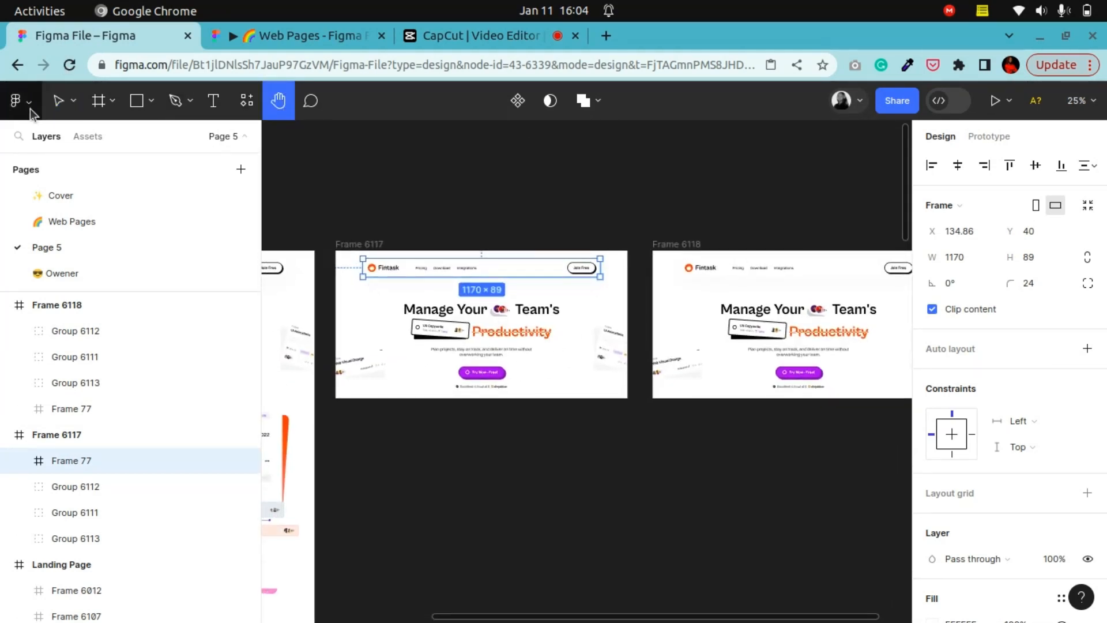
key(v)
click(372, 245)
right_click(372, 245)
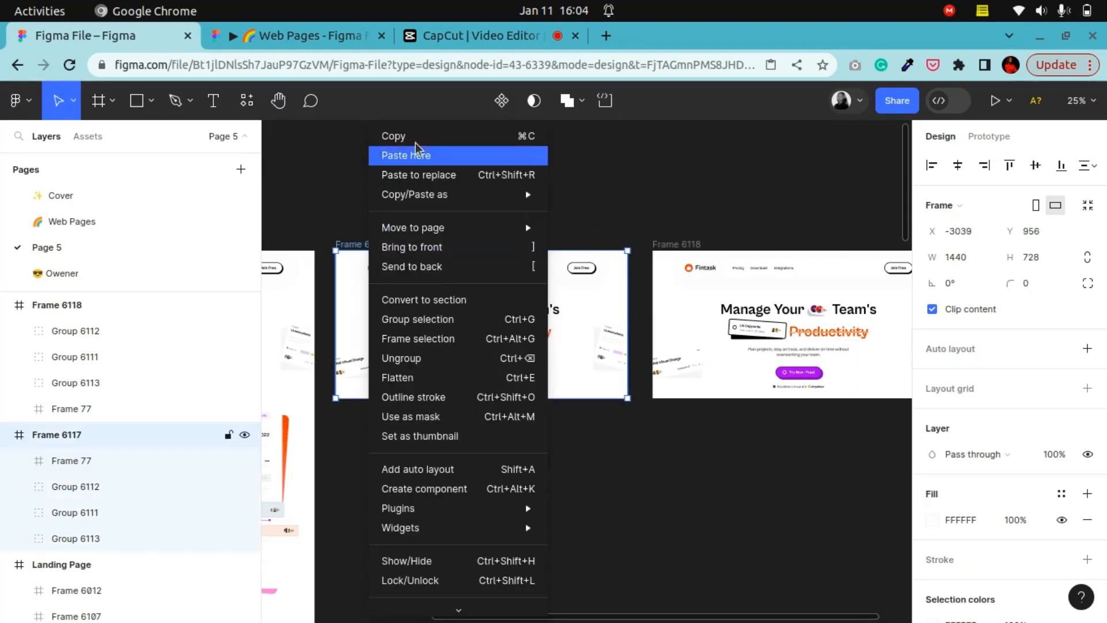
click(675, 244)
right_click(674, 247)
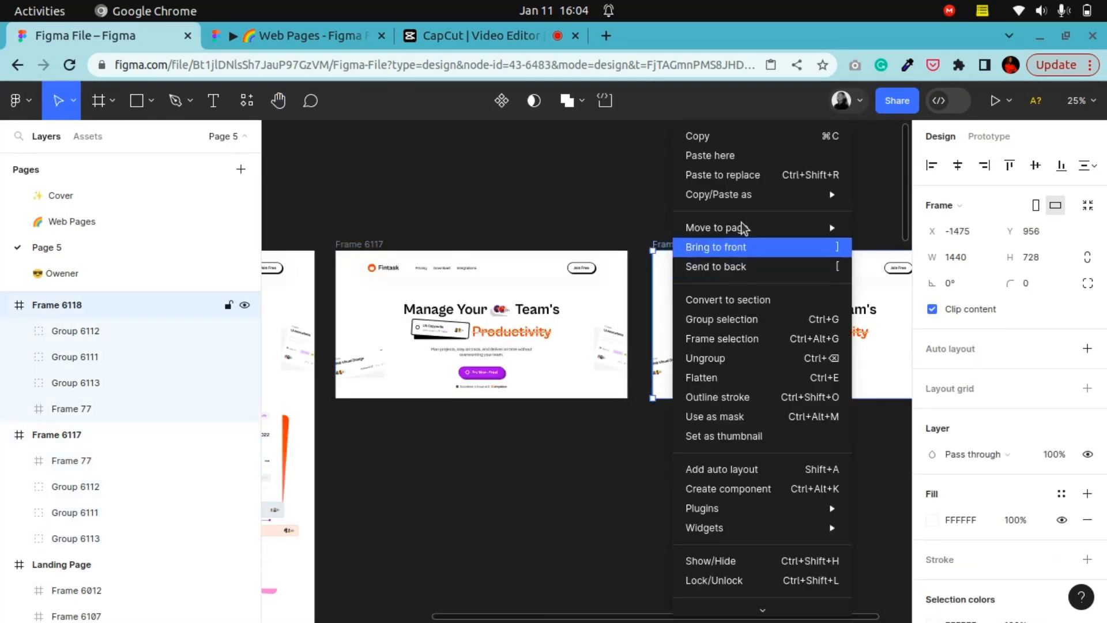
click(738, 175)
click(378, 152)
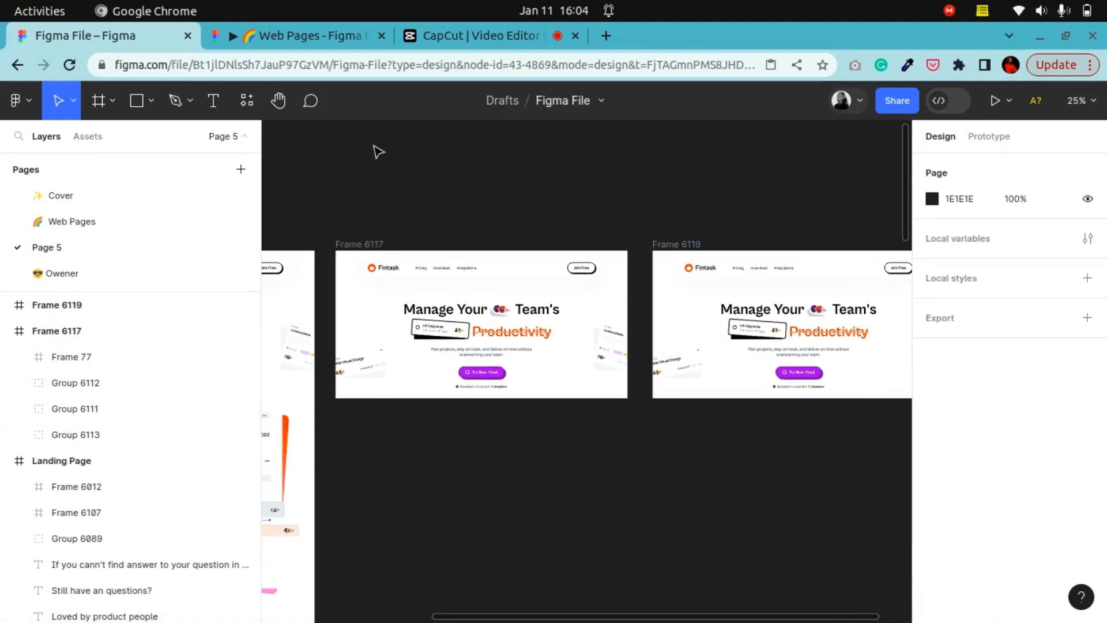
Step: Move the hero heading and button group in Frame 6117 straight up behind the navigation bar to Y 50
key(h)
scroll(464, 361, up, 5)
drag(465, 361, 505, 368)
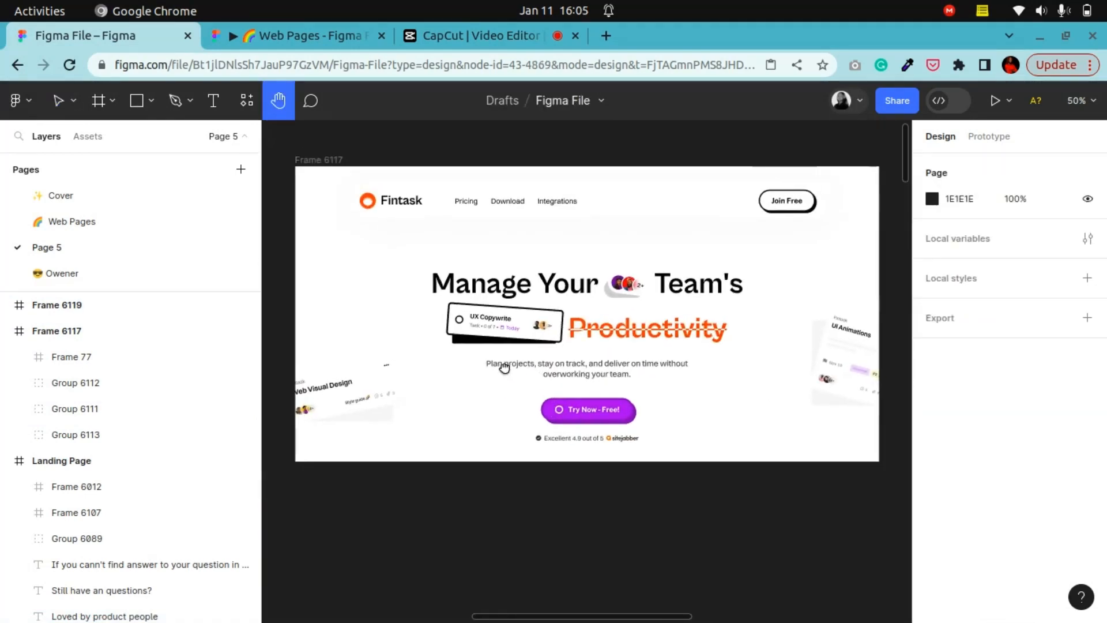
key(v)
click(584, 339)
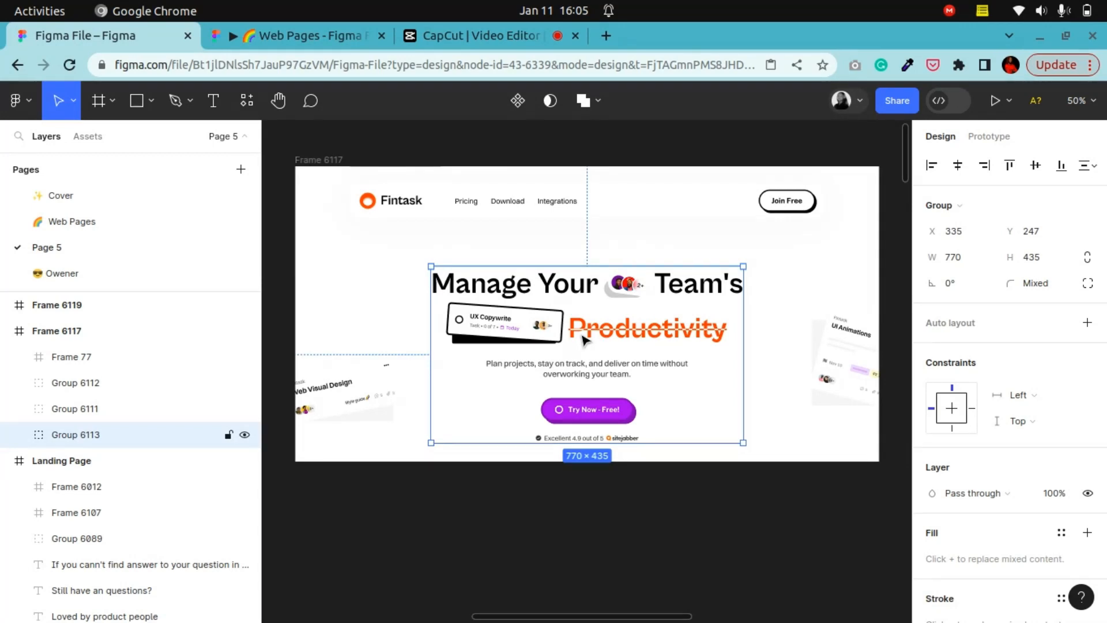
key(Up)
key(Up)
key(Up)
key(Up)
key(Up)
key(Up)
key(Up)
key(Up)
key(Up)
key(Up)
key(Up)
key(Up)
key(Up)
key(Up)
key(Up)
key(Up)
key(Up)
key(Up)
key(Up)
key(Up)
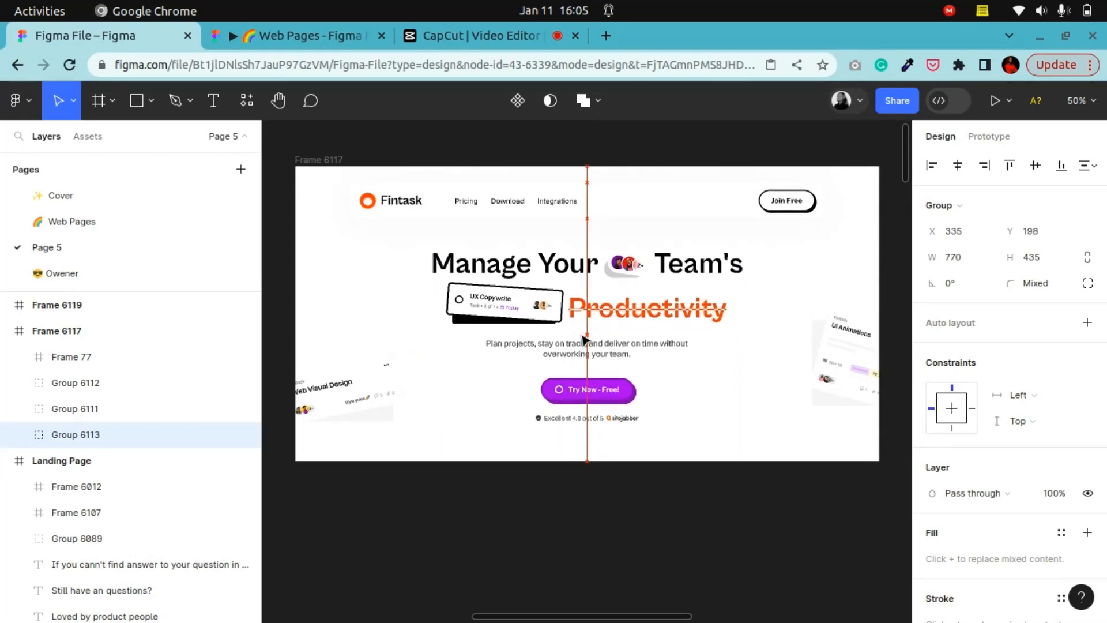
key(Up)
key(Up)
key(Up)
key(Up)
key(Up)
key(Up)
key(Up)
key(Up)
key(Up)
key(Up)
key(Up)
key(Up)
key(Up)
key(Up)
key(Up)
key(Up)
key(Up)
key(Up)
key(Up)
key(Up)
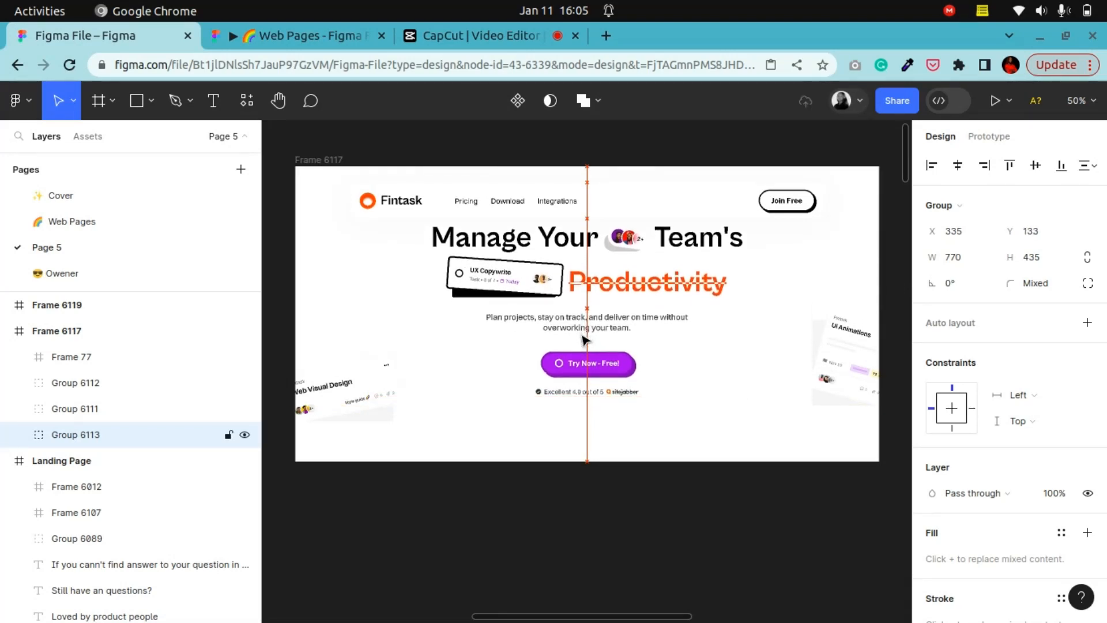
key(Up)
key(Up)
key(Up)
key(Up)
key(Up)
key(Up)
key(Up)
key(Up)
key(Up)
key(Up)
key(Up)
key(Up)
key(Up)
key(Up)
key(Up)
key(Up)
key(Up)
key(Up)
key(Up)
key(Up)
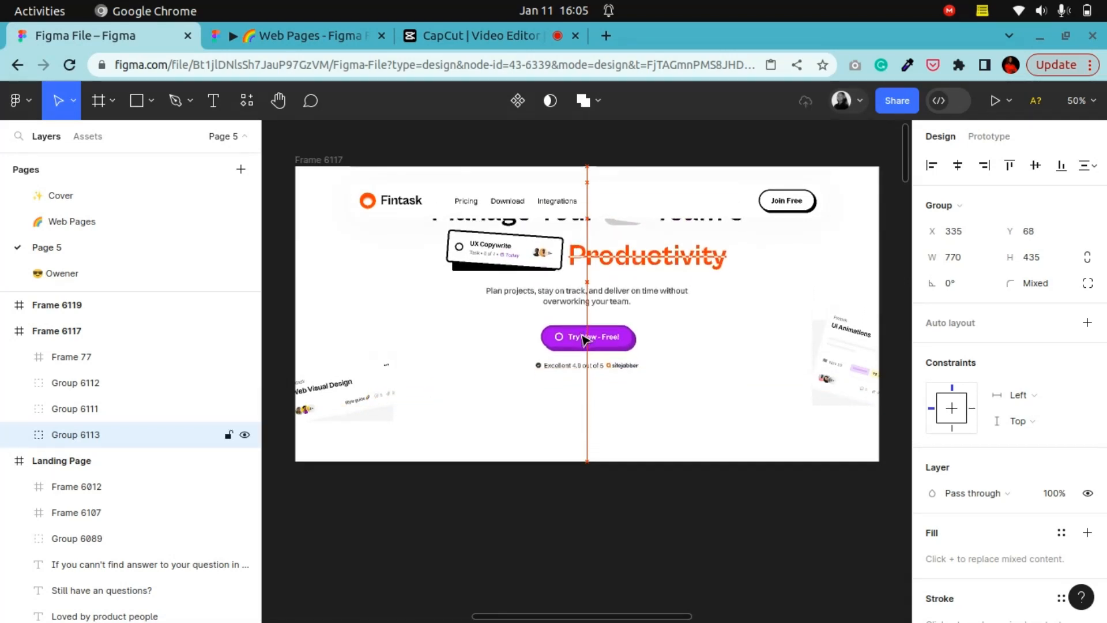
key(Up)
key(Up)
key(Up)
key(Up)
key(Up)
key(Up)
key(Up)
key(Up)
key(Up)
key(Up)
key(Up)
key(Up)
key(Up)
key(Up)
key(Up)
key(Up)
key(Up)
key(Up)
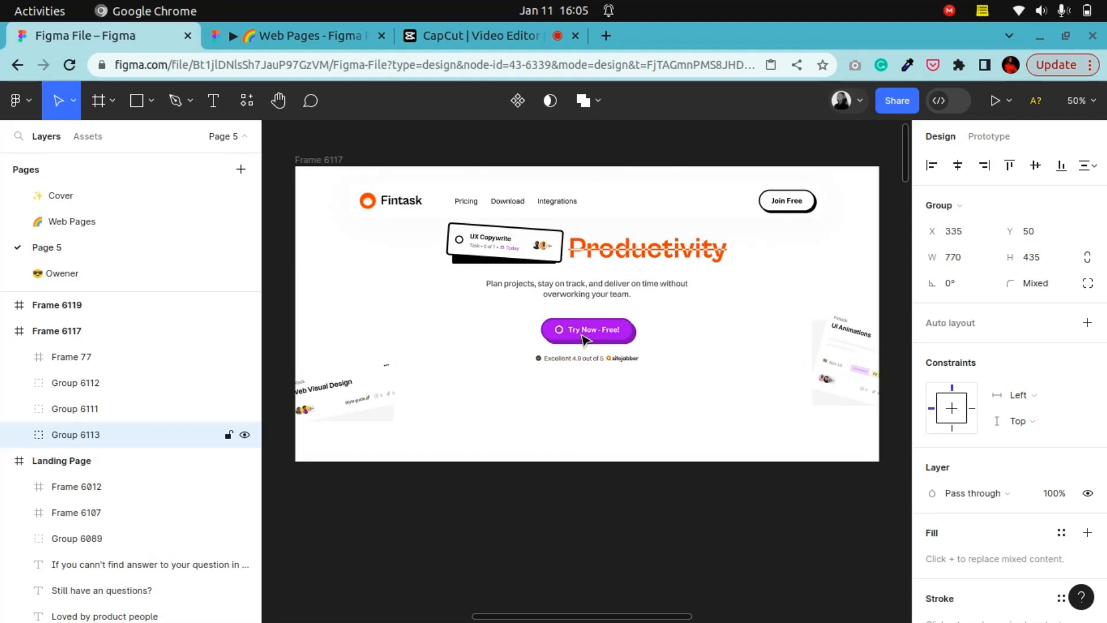
Step: Move the hero heading and button group in Frame 6117 straight down below the navigation bar to Y 164
key(Down)
key(Down)
key(Down)
key(Down)
key(Down)
key(Down)
key(Down)
key(Down)
key(Down)
key(Down)
key(Down)
key(Down)
key(Down)
key(Down)
key(Down)
key(Down)
key(Down)
key(Down)
key(Down)
key(Down)
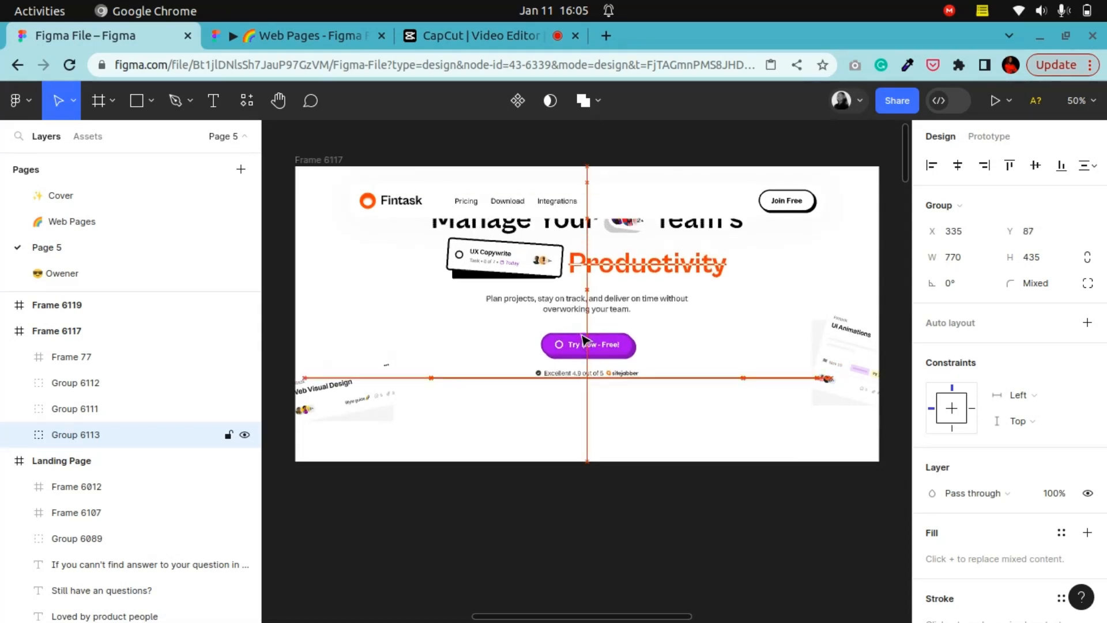
key(Down)
key(Down)
key(Down)
key(Down)
key(Down)
key(Down)
key(Down)
key(Down)
key(Down)
key(Down)
key(Down)
key(Down)
key(Down)
key(Down)
key(Down)
key(Down)
key(Down)
key(Down)
key(Down)
key(Down)
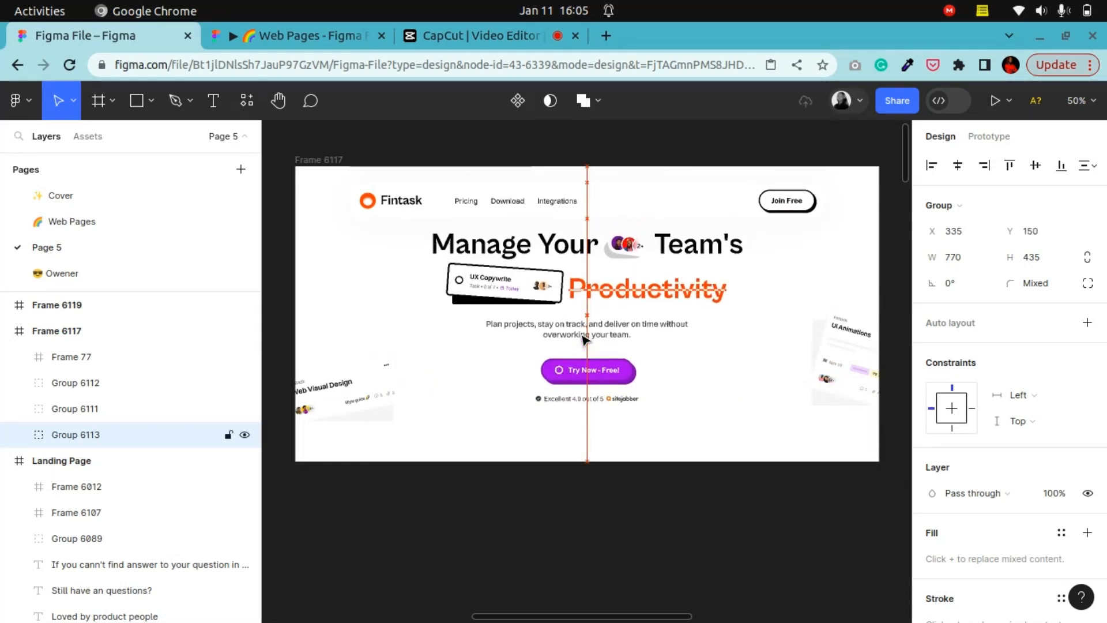
key(Down)
key(Down)
key(Down)
key(Down)
key(Down)
key(Down)
key(Down)
key(Down)
key(Down)
key(Down)
key(Down)
key(Down)
key(Down)
key(Down)
key(Down)
key(Down)
key(Down)
key(Down)
key(Down)
key(Down)
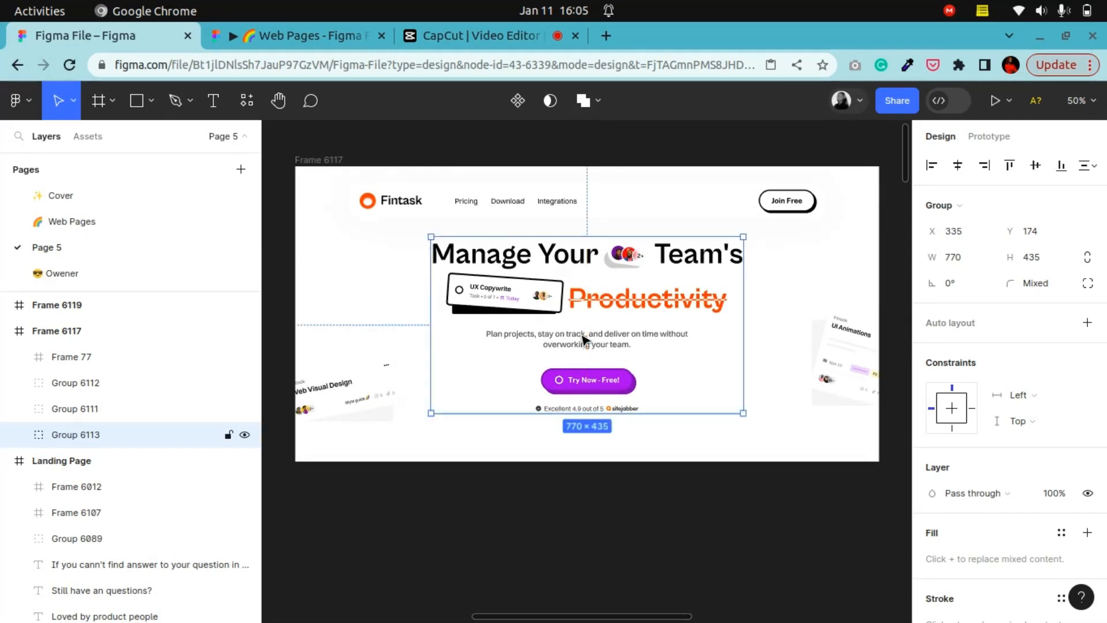
key(Up)
key(Up)
key(Up)
key(Up)
key(Up)
key(Up)
key(Up)
key(Up)
key(Up)
key(Up)
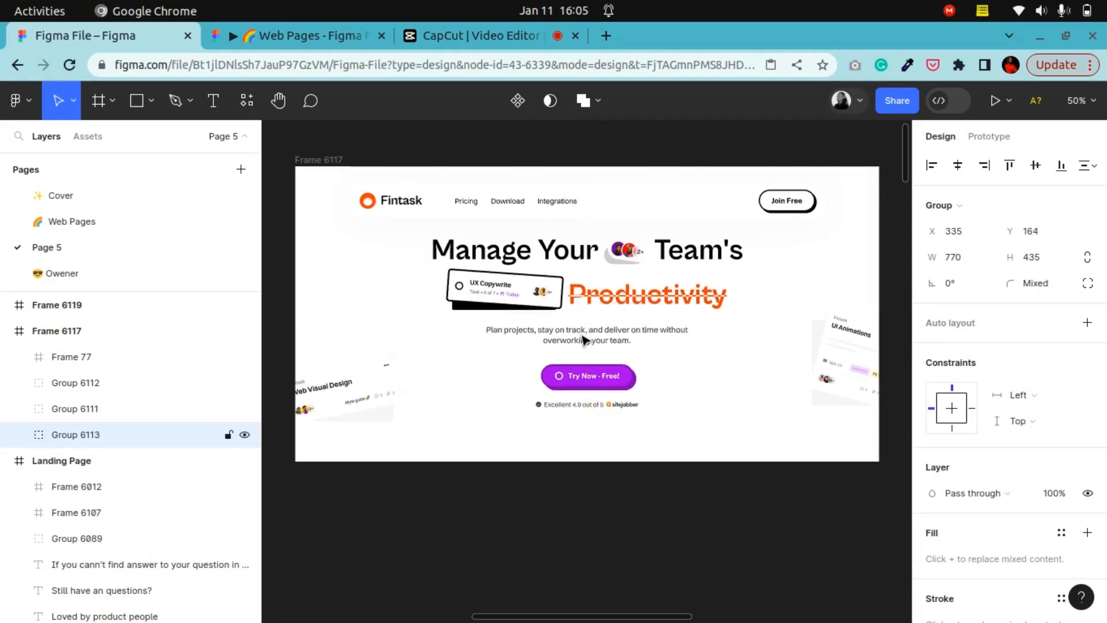
Step: Move the Web Visual Design card group in Frame 6117 straight left past the frame edge to X -307 and set its opacity to 0%
click(376, 407)
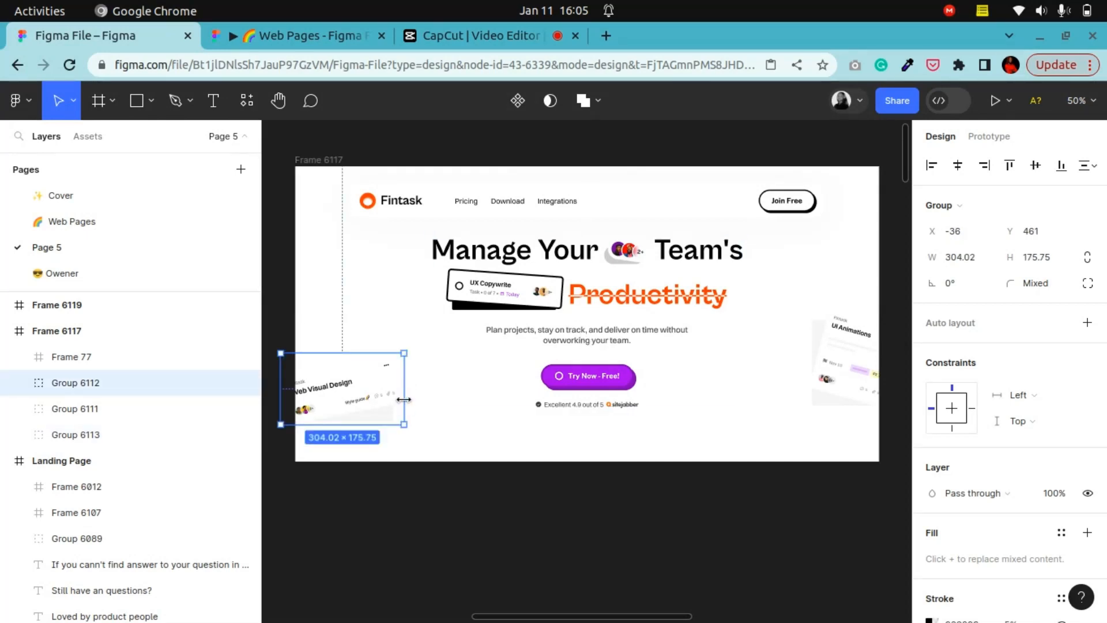
key(Left)
key(Left)
key(Left)
key(Left)
key(Left)
key(Left)
key(Left)
key(Left)
key(Left)
key(Left)
key(Left)
key(Left)
key(Left)
key(Left)
key(Left)
key(Left)
key(Left)
key(Left)
key(Left)
key(Left)
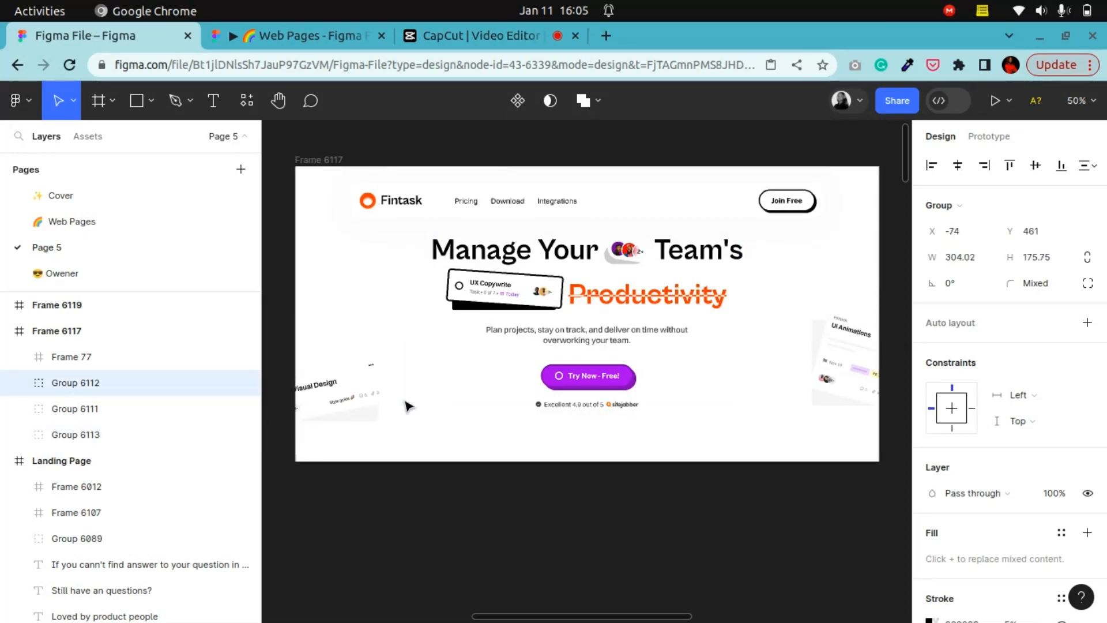
key(Left)
key(Left)
key(Left)
key(Left)
key(Left)
key(Left)
key(Left)
key(Left)
key(Left)
key(Left)
key(Left)
key(Left)
key(Left)
key(Left)
key(Left)
key(Left)
key(Left)
key(Left)
key(Left)
key(Left)
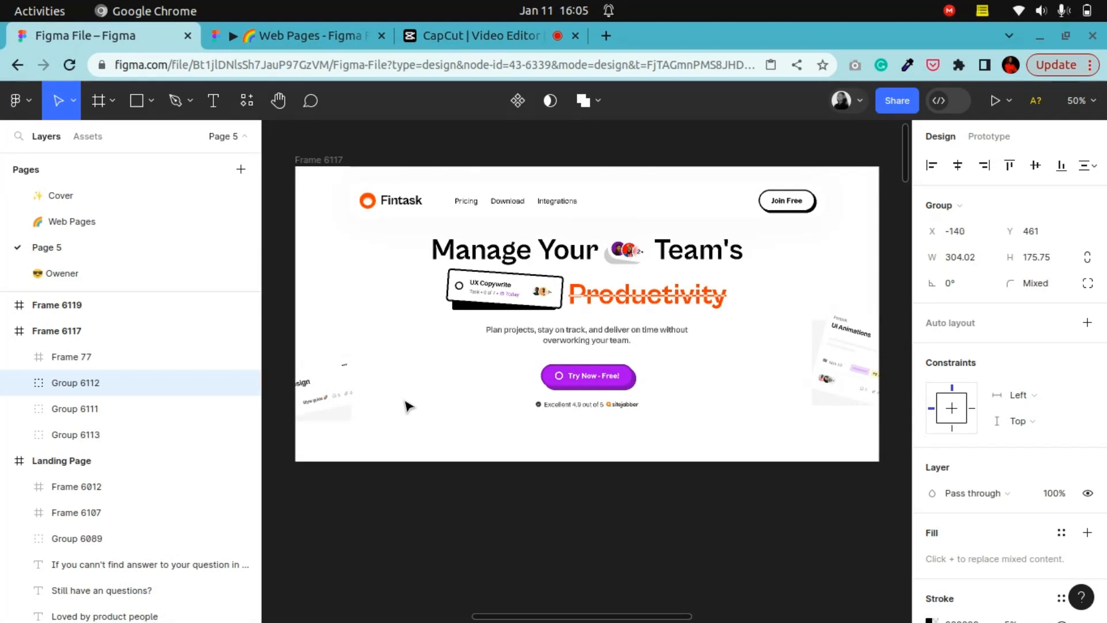
key(Left)
key(Left)
key(Left)
key(Left)
key(Left)
key(Left)
key(Left)
key(Left)
key(Left)
key(Left)
key(Left)
key(Left)
key(Left)
key(Left)
key(Left)
key(Left)
key(Left)
key(Left)
key(Left)
key(Left)
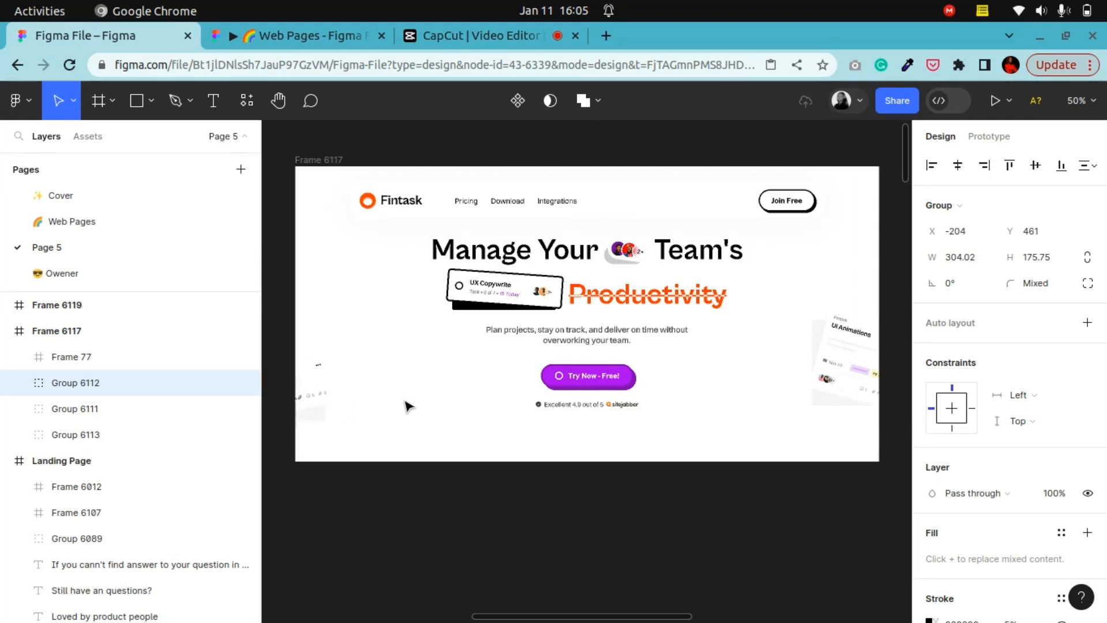
key(Left)
key(Left)
key(Left)
key(Left)
key(Left)
key(Left)
key(Left)
key(Left)
key(Left)
key(Left)
key(Left)
key(Left)
key(Left)
key(Left)
key(Left)
key(Left)
key(Left)
key(Left)
key(Left)
key(Left)
key(Left)
key(Left)
key(Left)
key(Left)
key(Left)
key(Left)
key(Left)
key(Left)
key(Left)
key(Left)
key(Left)
key(Left)
key(Left)
key(Left)
key(Left)
key(Left)
key(Left)
click(1059, 494)
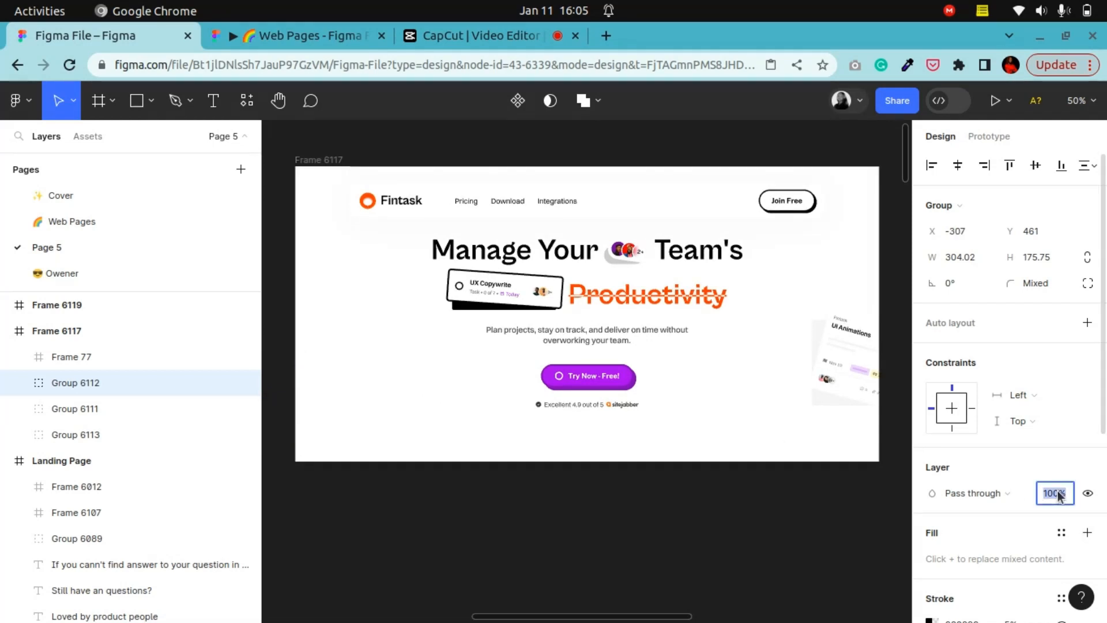
Step: Move the UI Animations card group in Frame 6117 straight right past the frame edge to X 1444 and fade it out
click(843, 365)
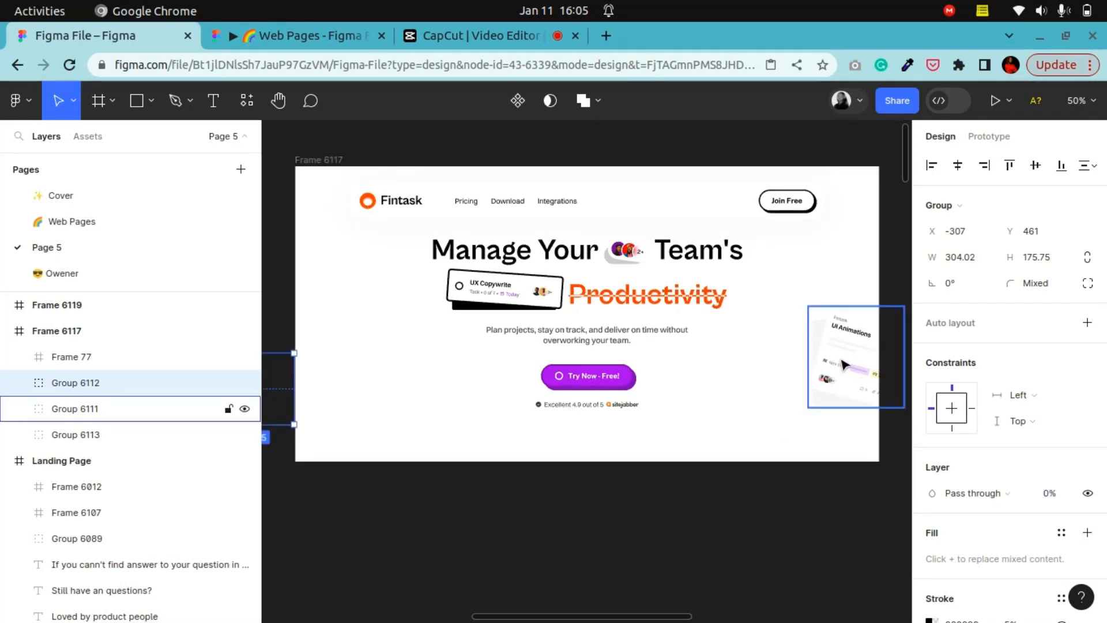
key(Right)
key(Right)
key(Right)
key(Right)
key(Right)
key(Right)
key(Right)
key(Right)
key(Right)
key(Right)
key(Right)
key(Right)
key(Right)
key(Right)
key(Right)
key(Right)
key(Right)
key(Right)
key(Right)
key(Right)
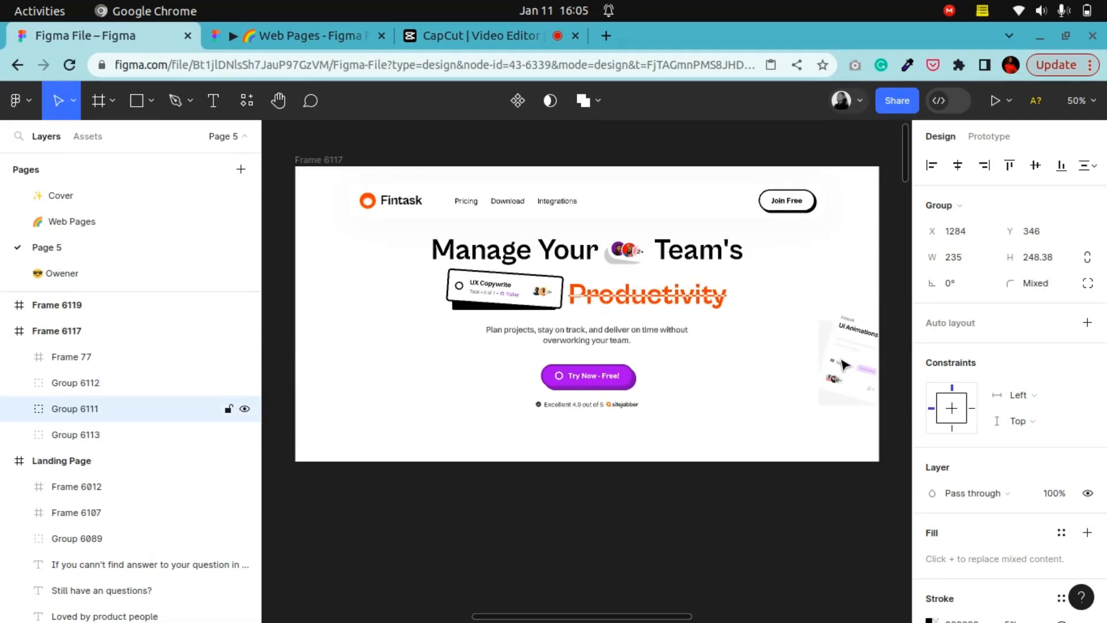
key(Right)
key(Right)
key(Right)
key(Right)
key(Right)
key(Right)
key(Right)
key(Right)
key(Right)
key(Right)
key(Right)
key(Right)
key(Right)
key(Right)
key(Right)
key(Right)
key(Right)
key(Right)
key(Right)
key(Right)
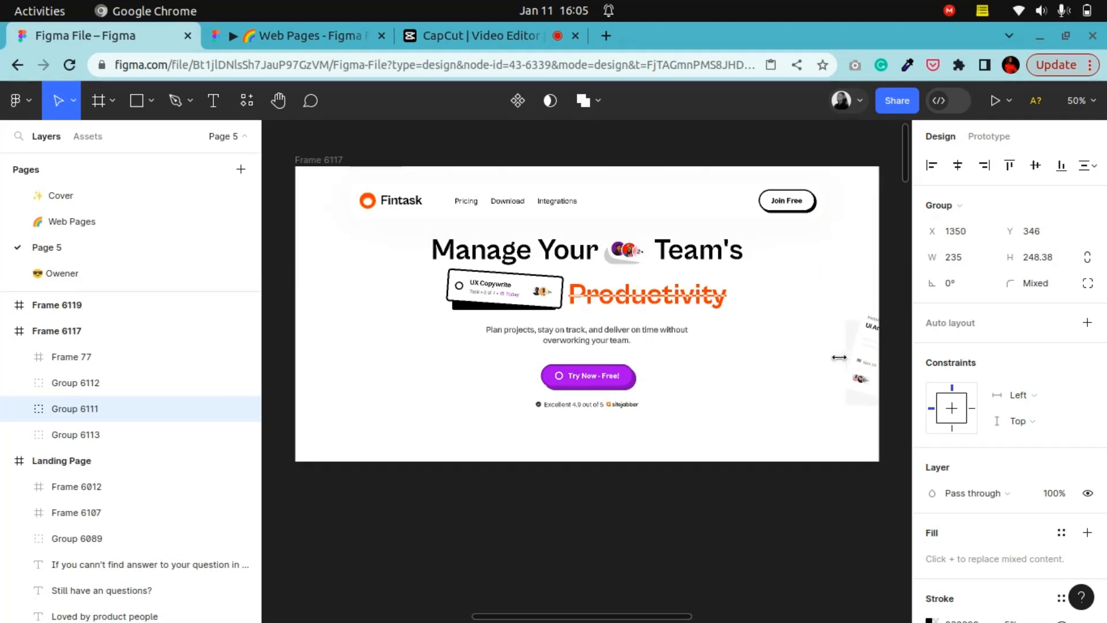
key(Right)
key(Right)
key(Right)
key(Right)
key(Right)
key(Right)
key(Right)
key(Right)
key(Right)
key(Right)
key(Right)
key(Right)
key(Right)
key(Right)
key(Right)
key(Right)
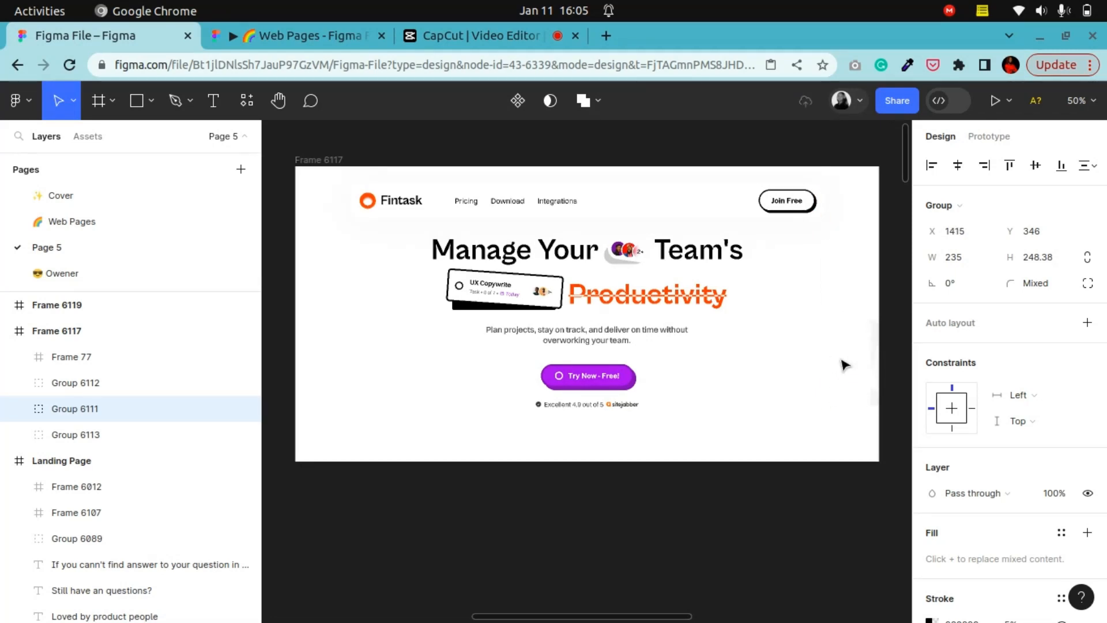
key(Right)
key(Right)
key(Right)
key(Right)
key(Right)
key(Right)
key(Right)
key(Right)
key(Right)
key(Right)
key(Right)
key(Right)
click(1054, 493)
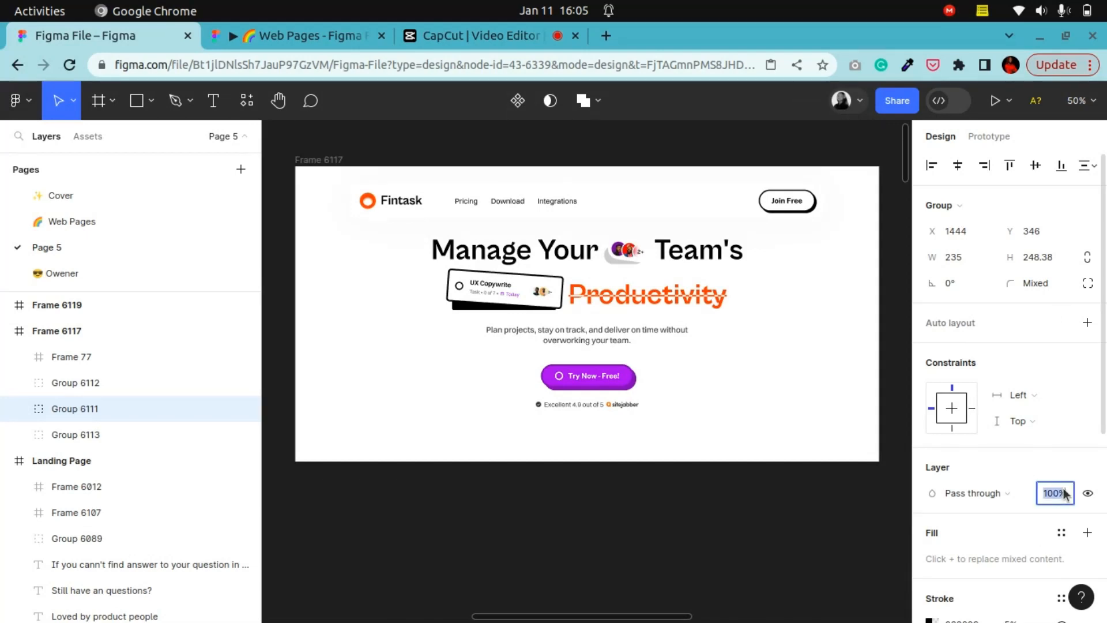
Step: Set the opacity of the hero heading and button group in Frame 6117 to 0%
click(627, 317)
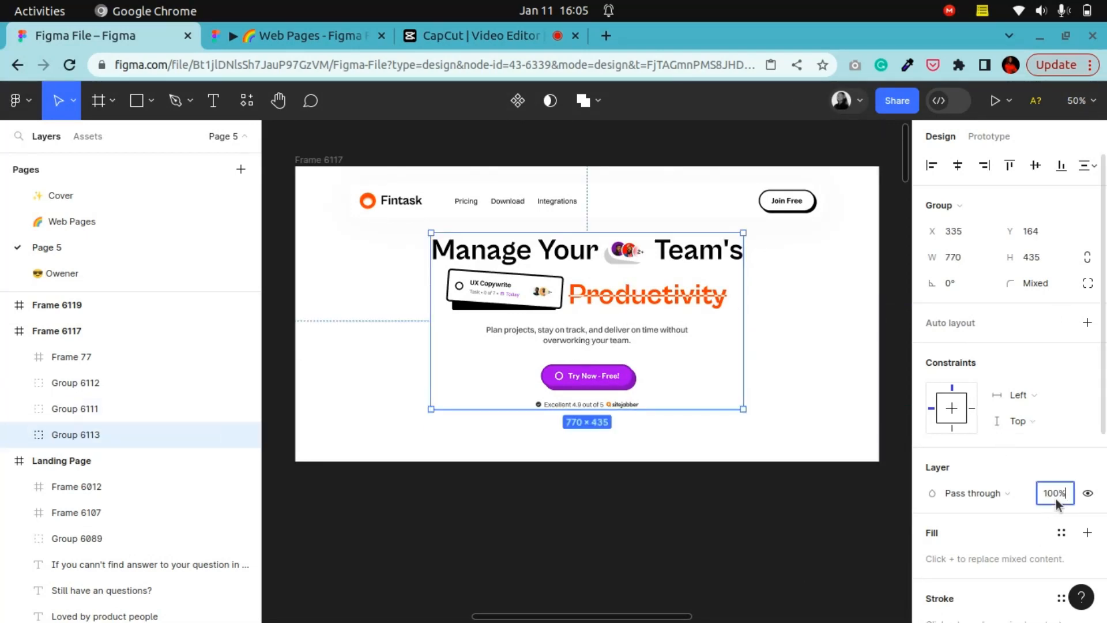
text(0)
key(Return)
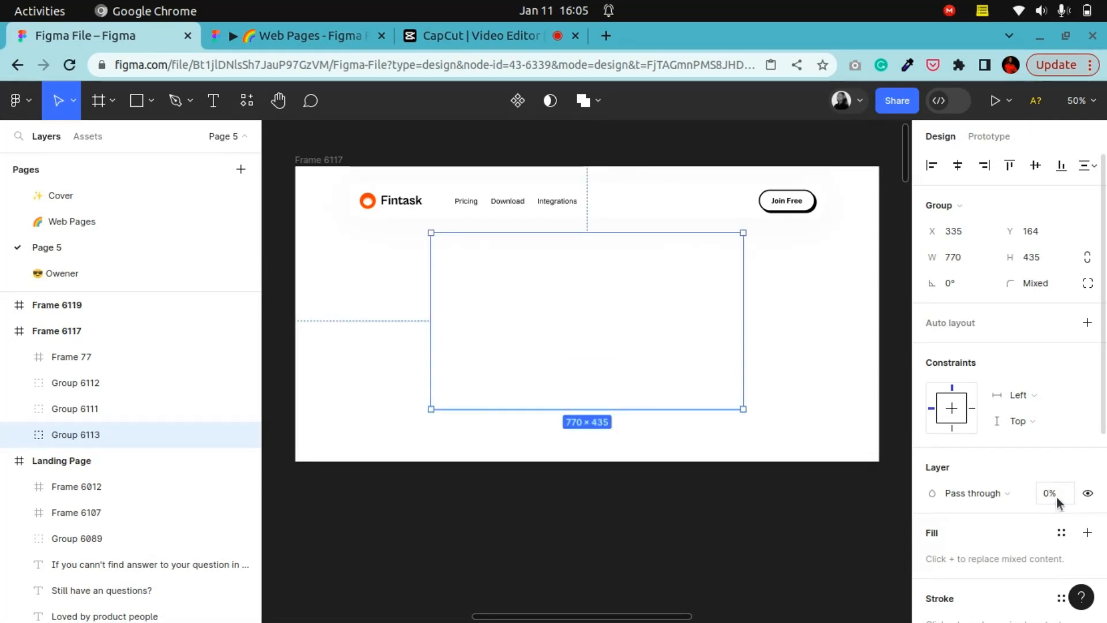
click(733, 539)
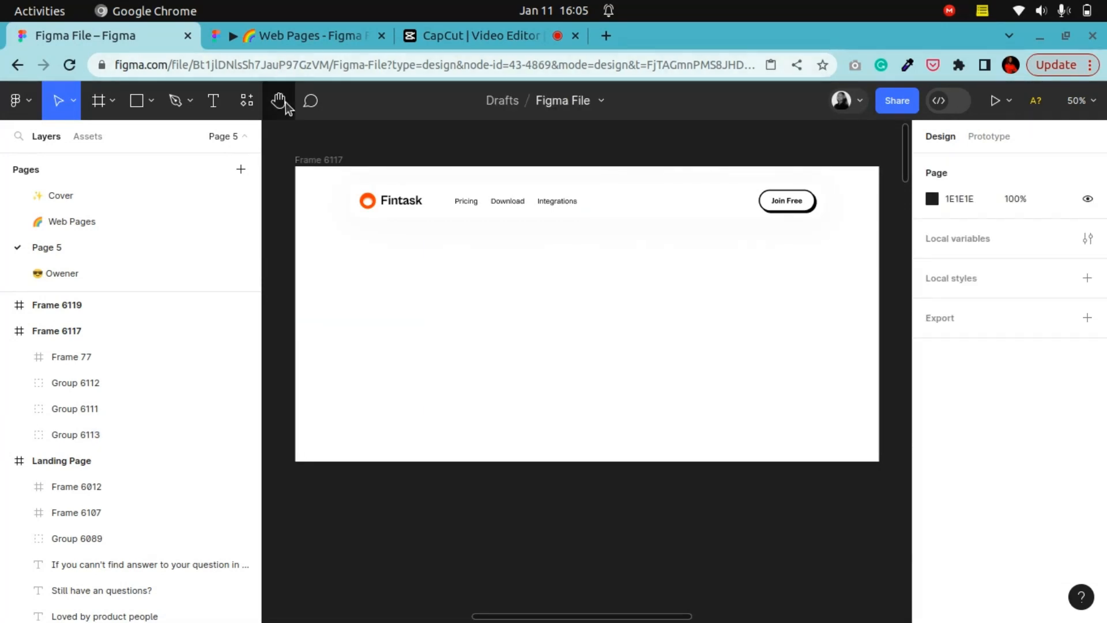
Step: Add a prototype connection from Frame 6117 to Frame 6119
click(278, 101)
scroll(573, 285, right, 10)
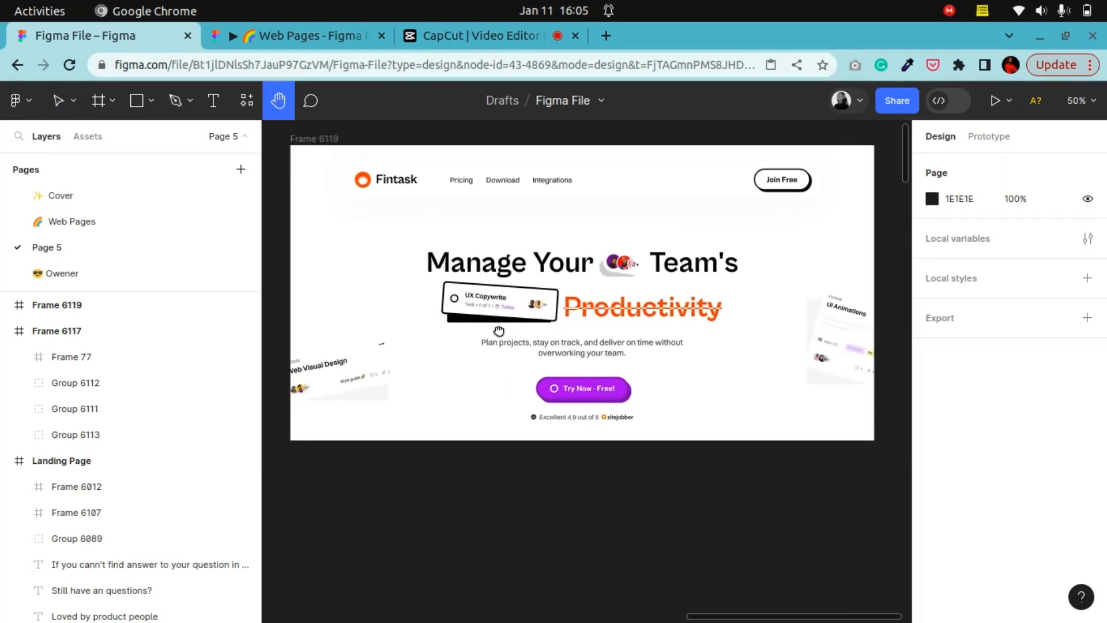
drag(499, 331, 527, 332)
drag(385, 325, 779, 327)
drag(533, 310, 691, 323)
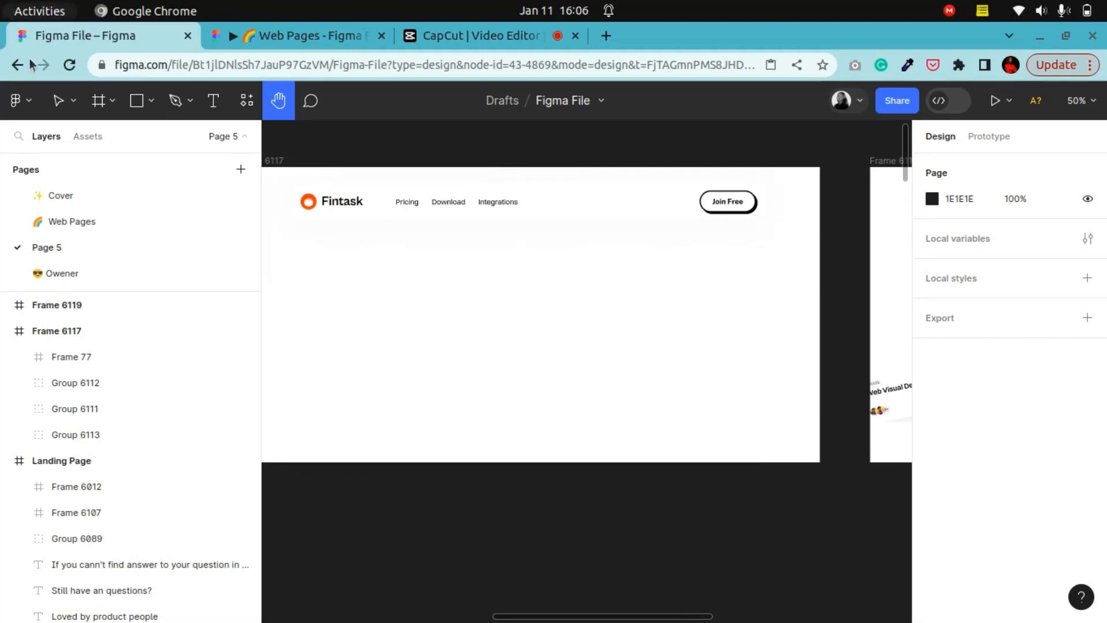
click(58, 102)
click(277, 162)
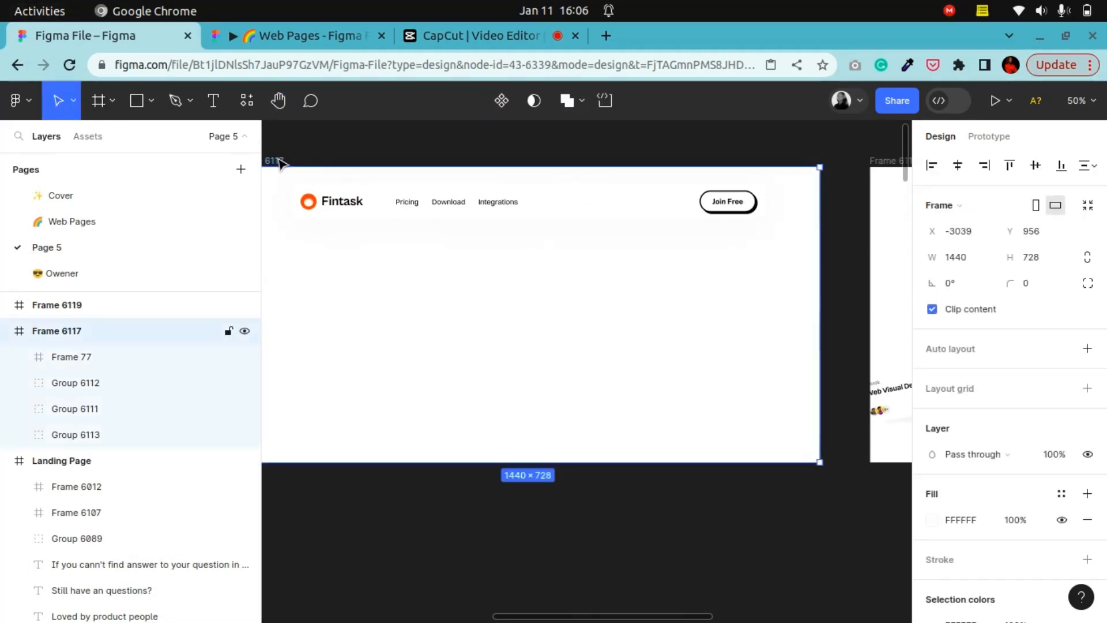
click(992, 136)
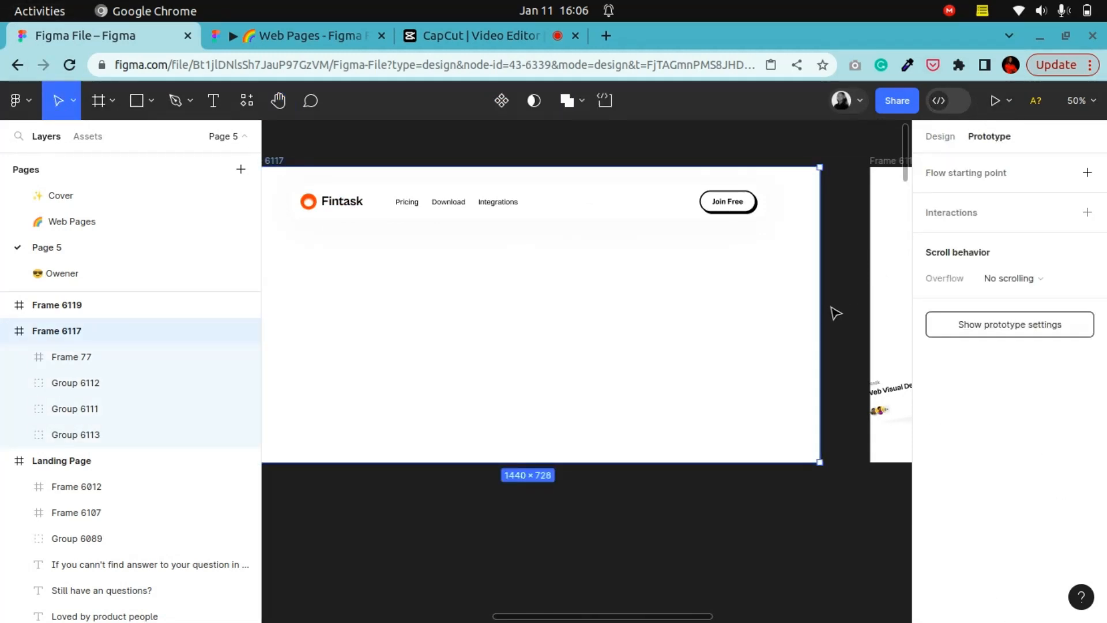
drag(820, 315, 877, 297)
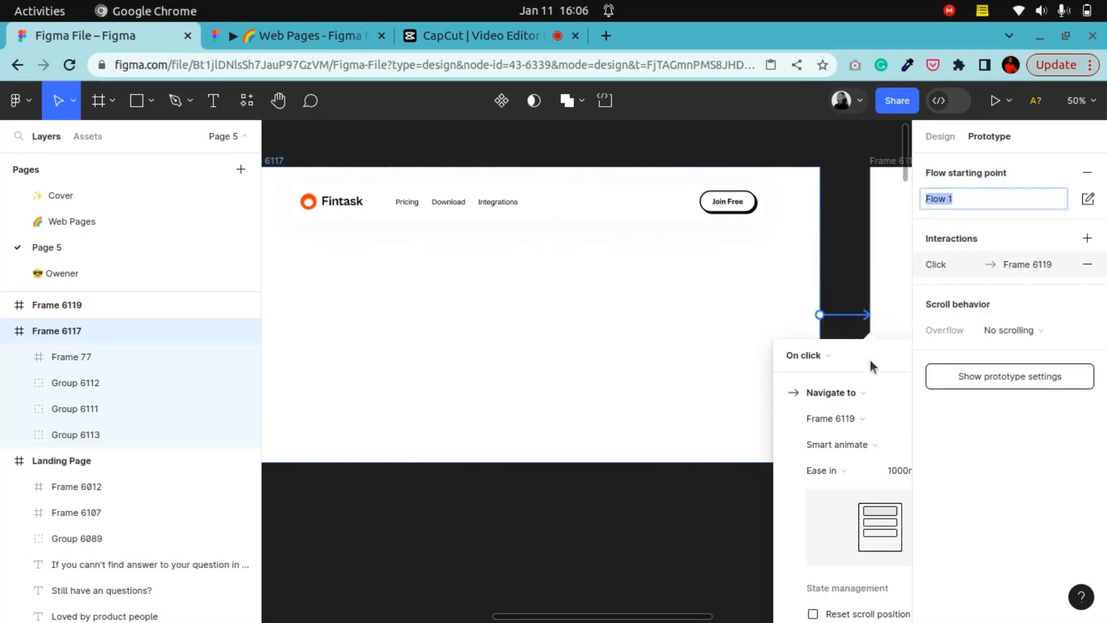
Step: Change the trigger of the interaction leading to Frame 6119 to After delay with a 1 ms delay
drag(870, 360, 585, 252)
click(525, 259)
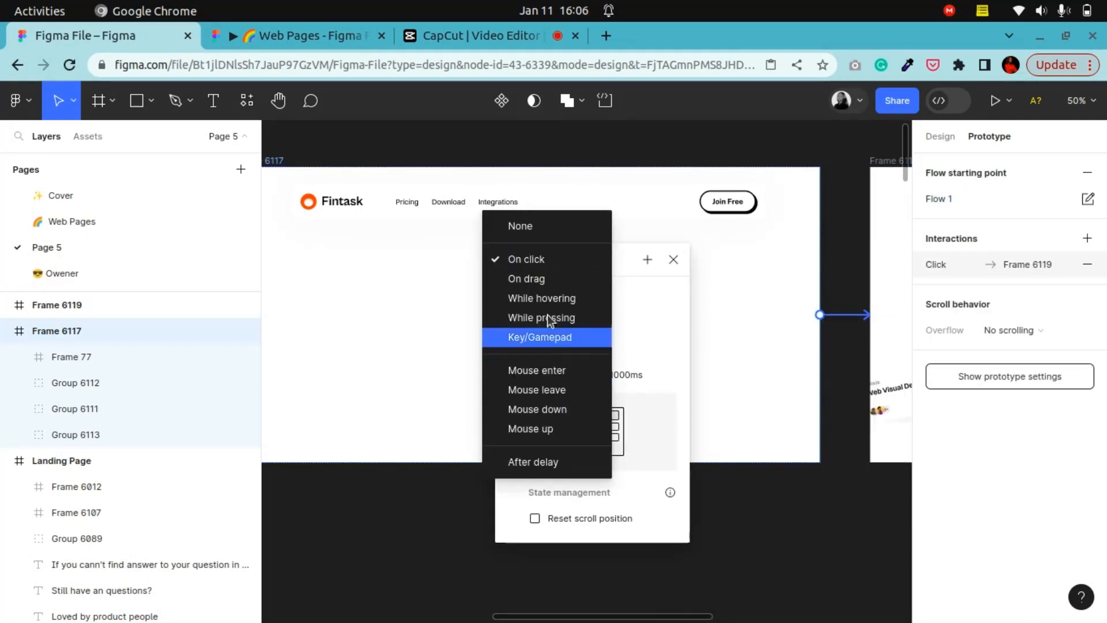
click(555, 462)
click(563, 285)
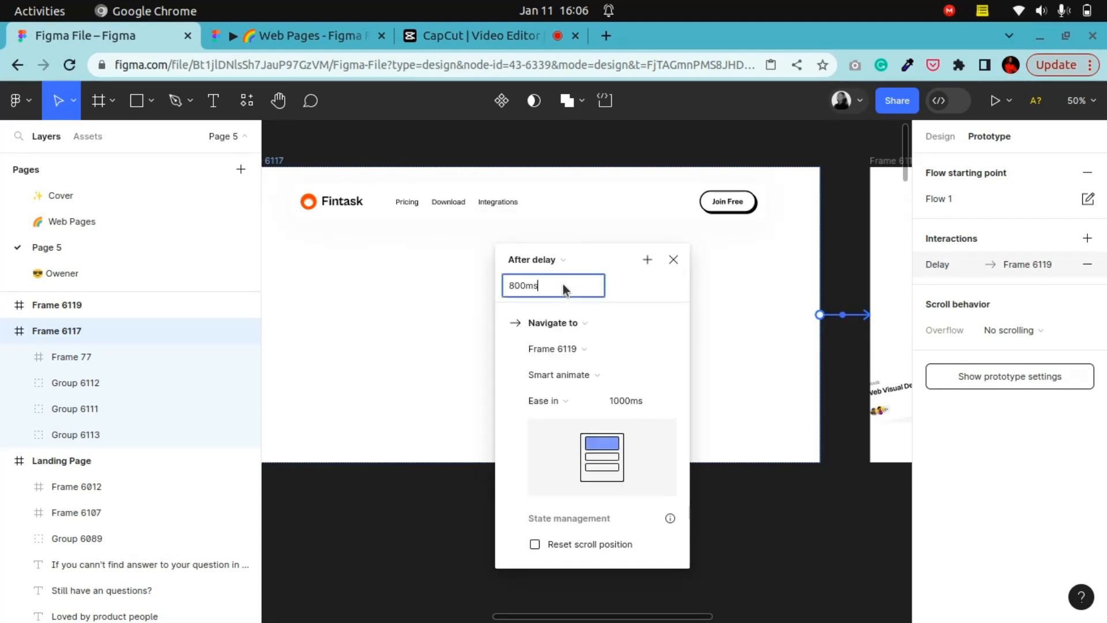
key(BackSpace)
text(1ms)
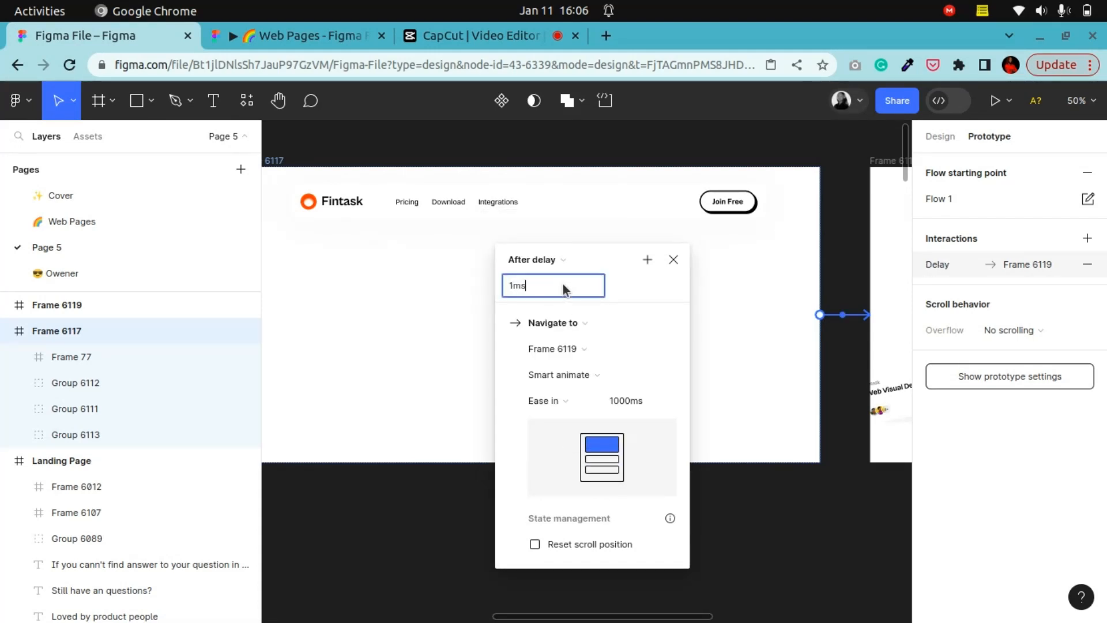
key(Return)
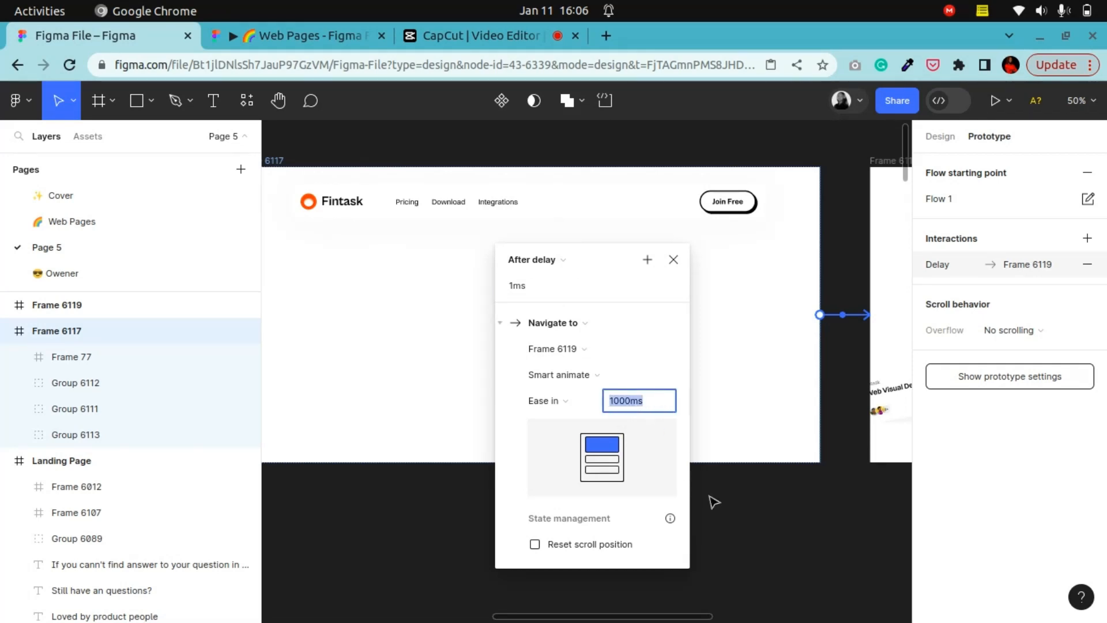
click(764, 543)
Step: Close the old prototype preview and present the flow starting from Frame 6117
key(minus)
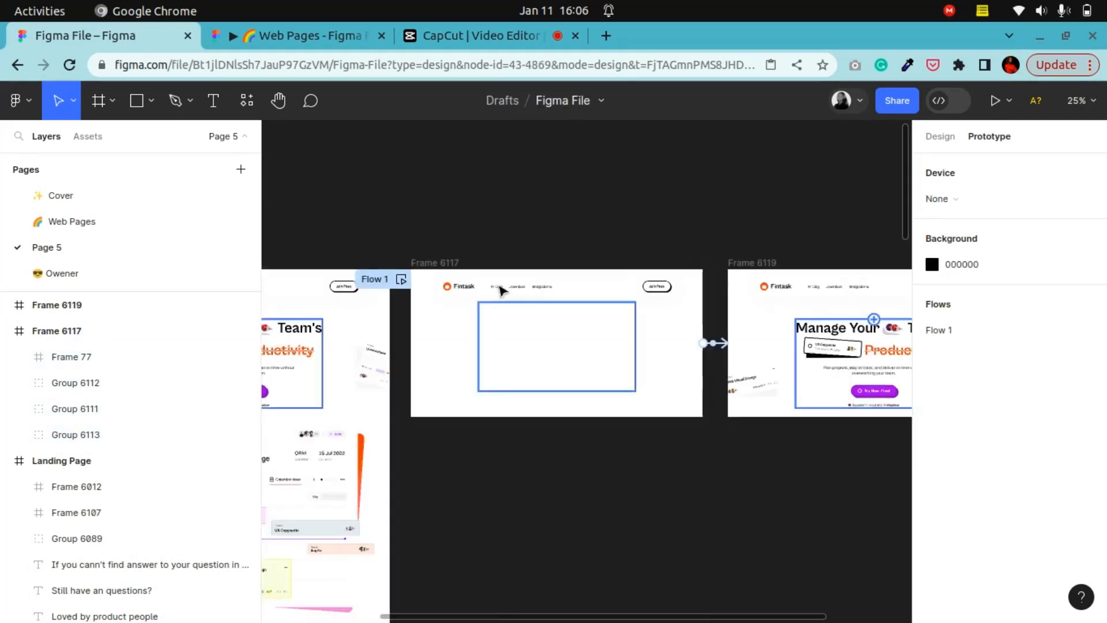
click(382, 36)
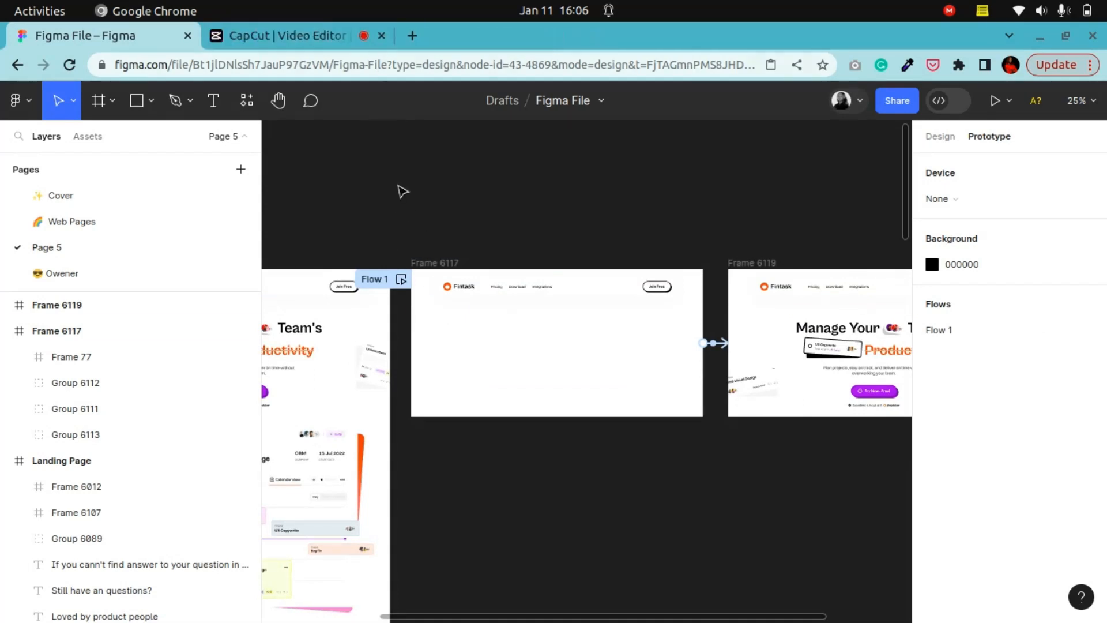
click(434, 264)
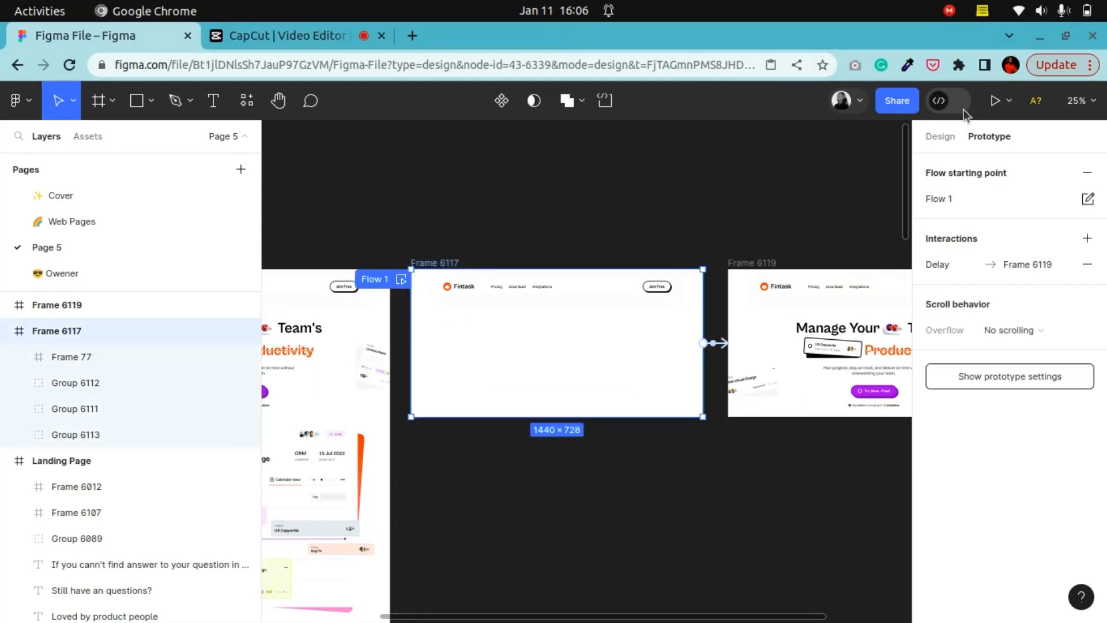
click(993, 101)
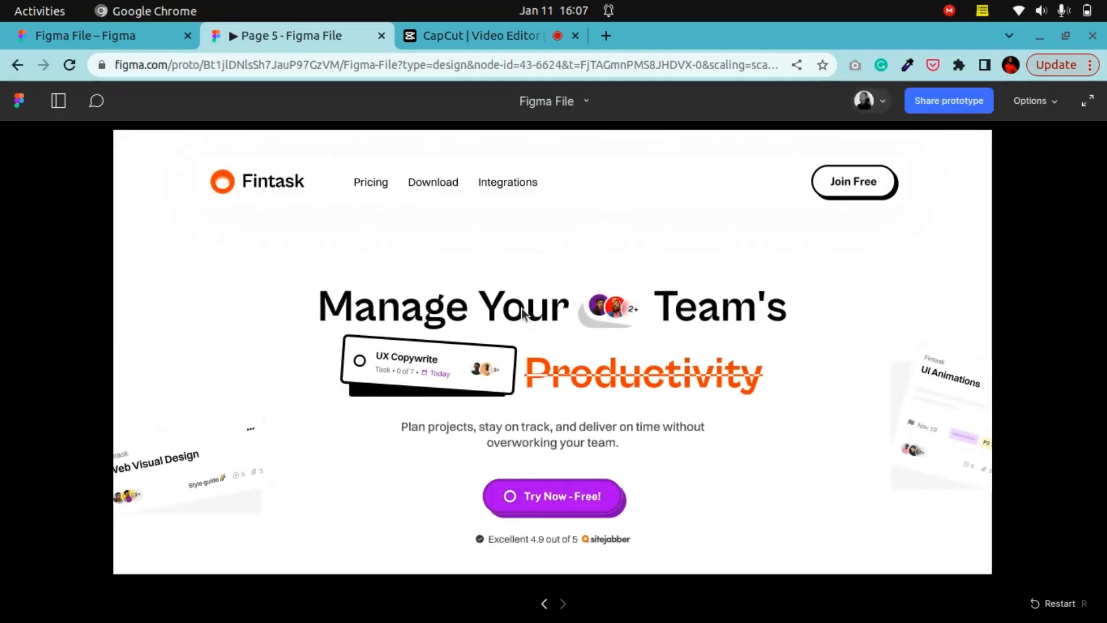
Step: Replay the hero entrance animation in the prototype preview by going back to the previous frame
click(544, 603)
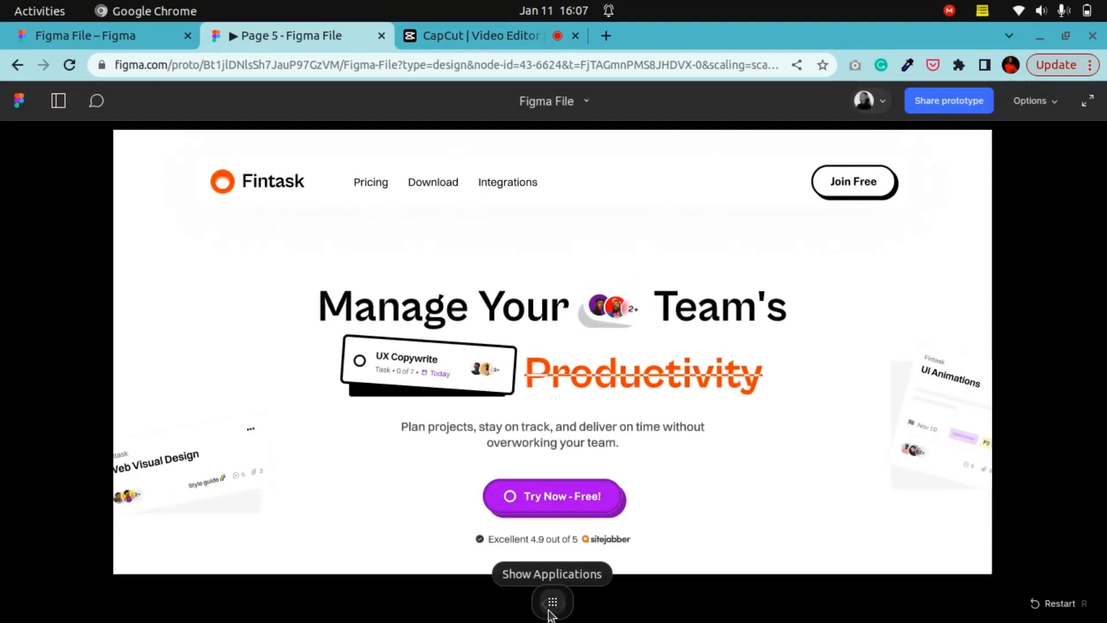
click(551, 602)
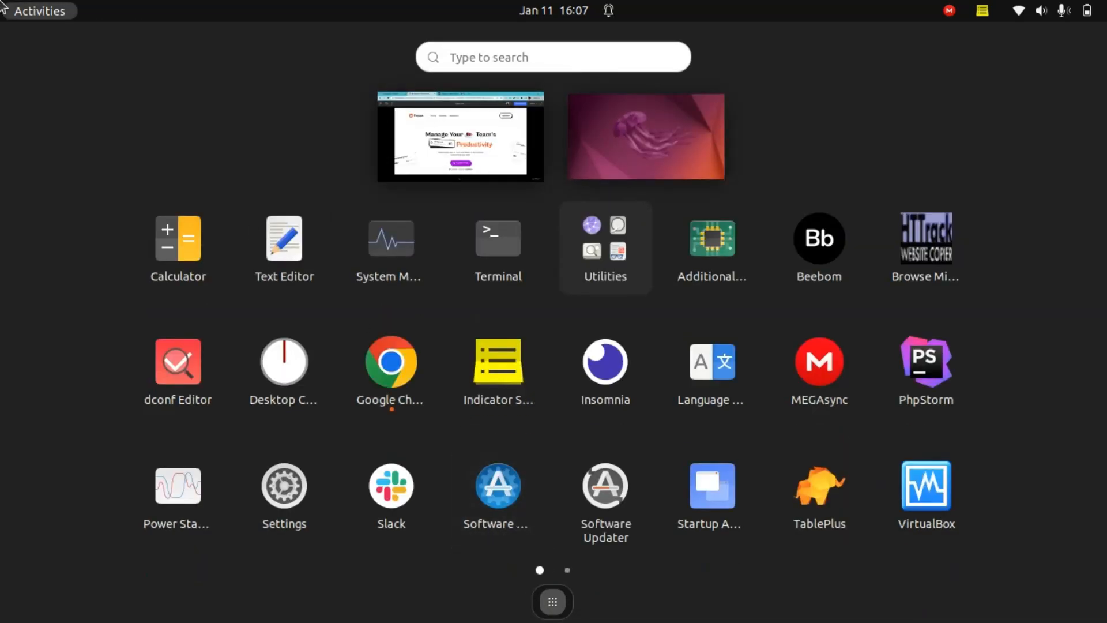
click(392, 176)
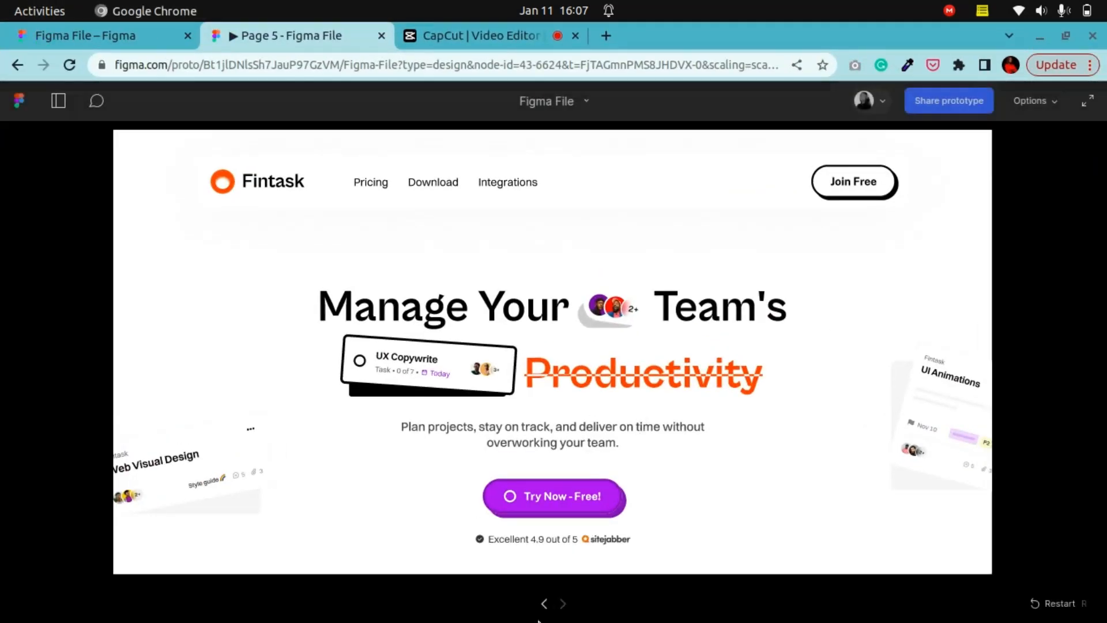
click(544, 604)
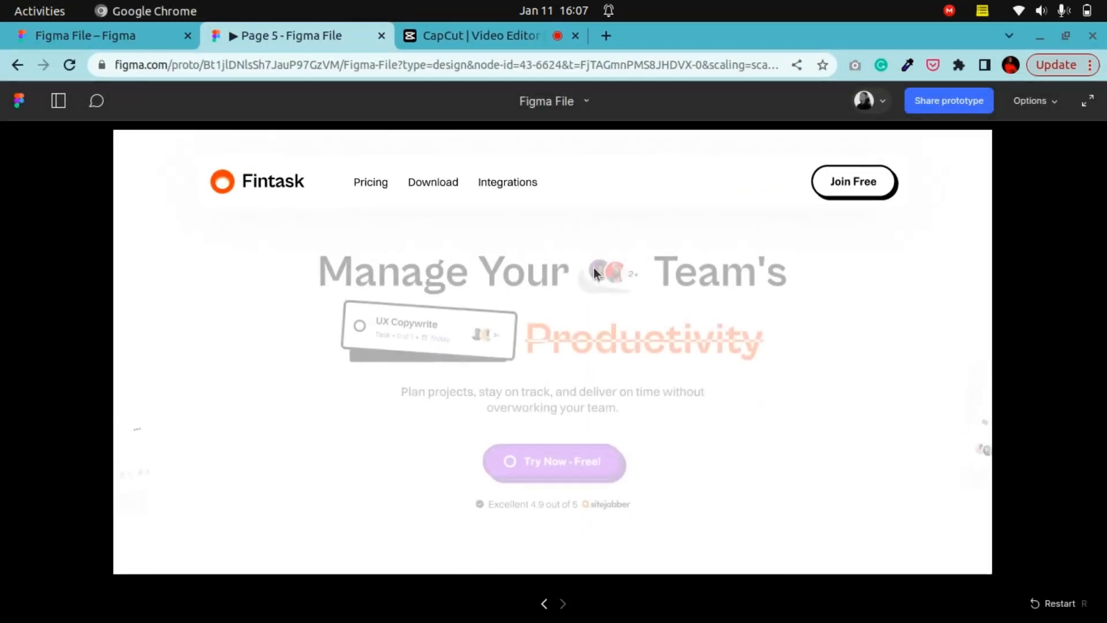
click(544, 604)
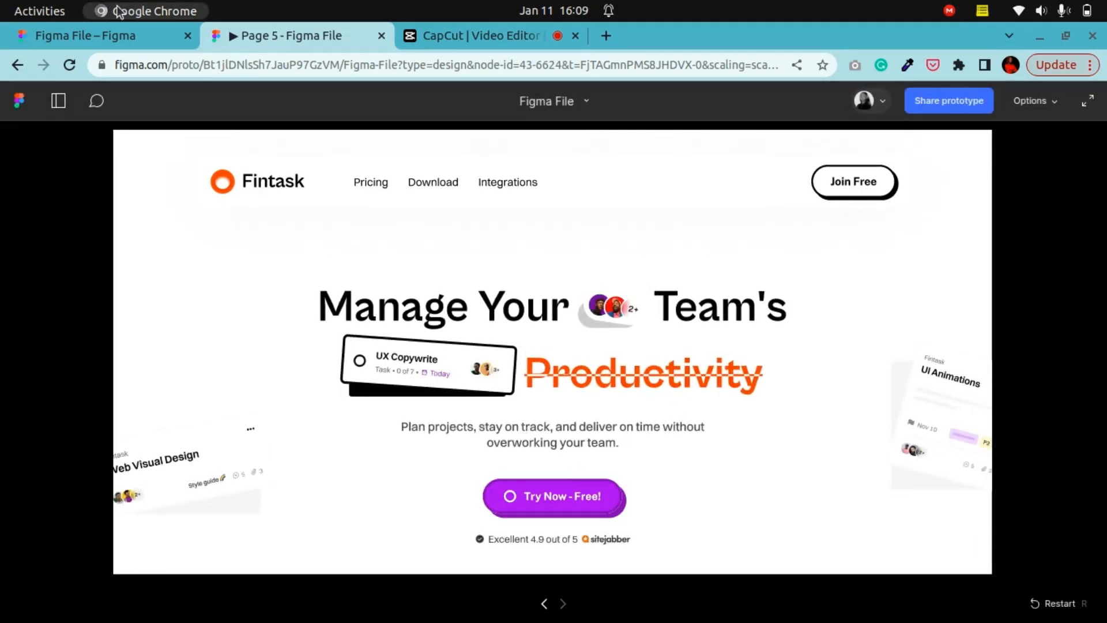
Step: Return to the design file and copy the dashboard mockup group beneath the hero in the Landing Page frame
click(121, 35)
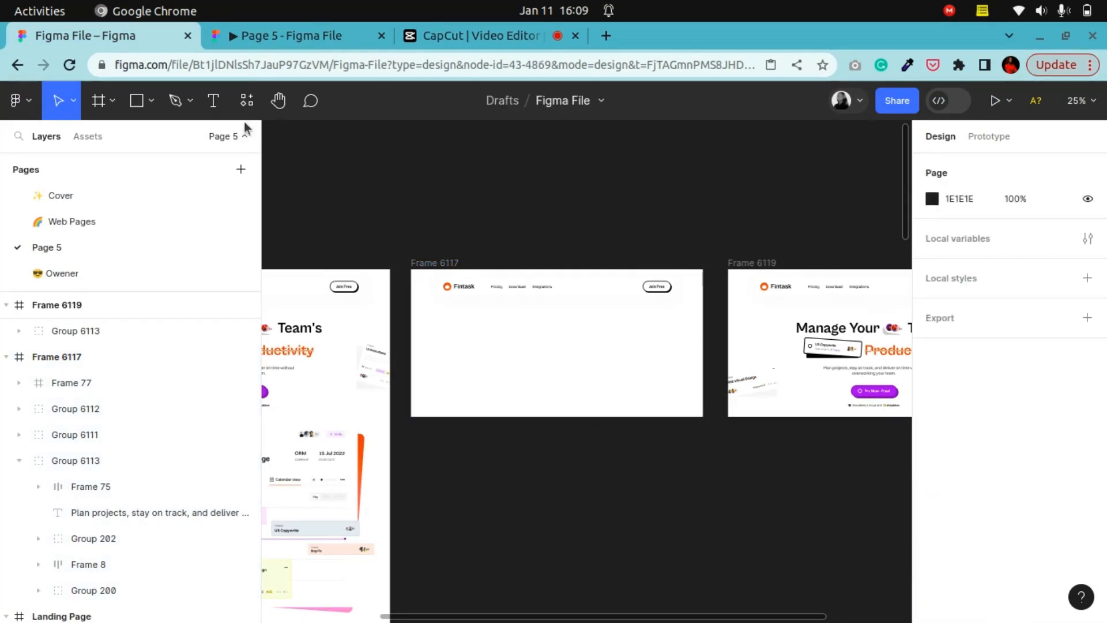
key(h)
drag(373, 451, 604, 297)
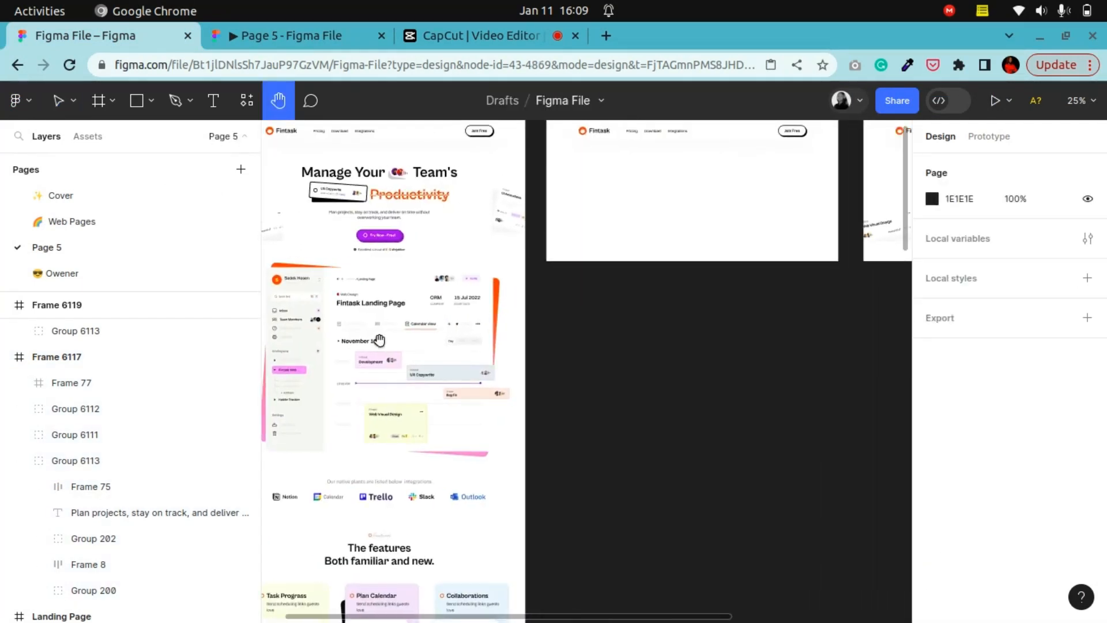
drag(611, 345, 327, 345)
scroll(374, 362, right, 3)
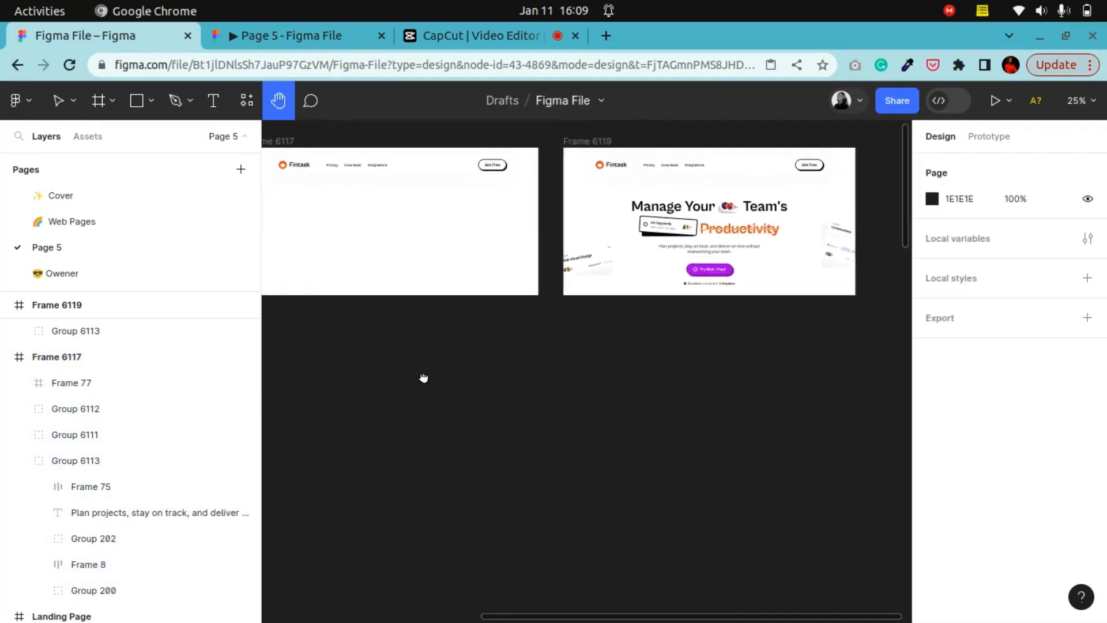
click(60, 101)
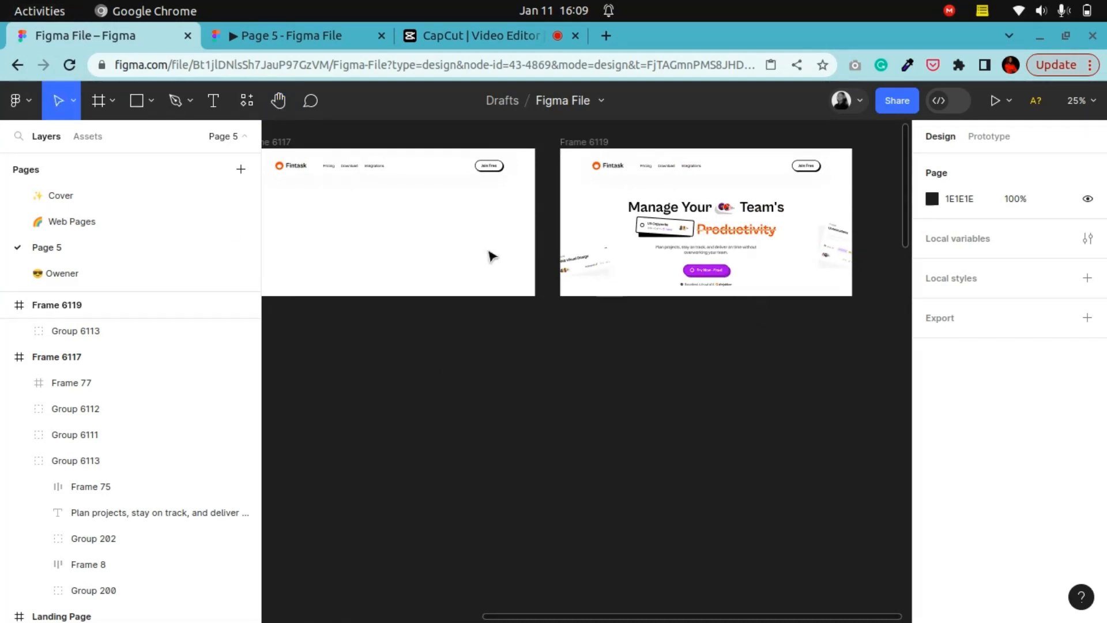
click(279, 101)
drag(316, 328, 480, 310)
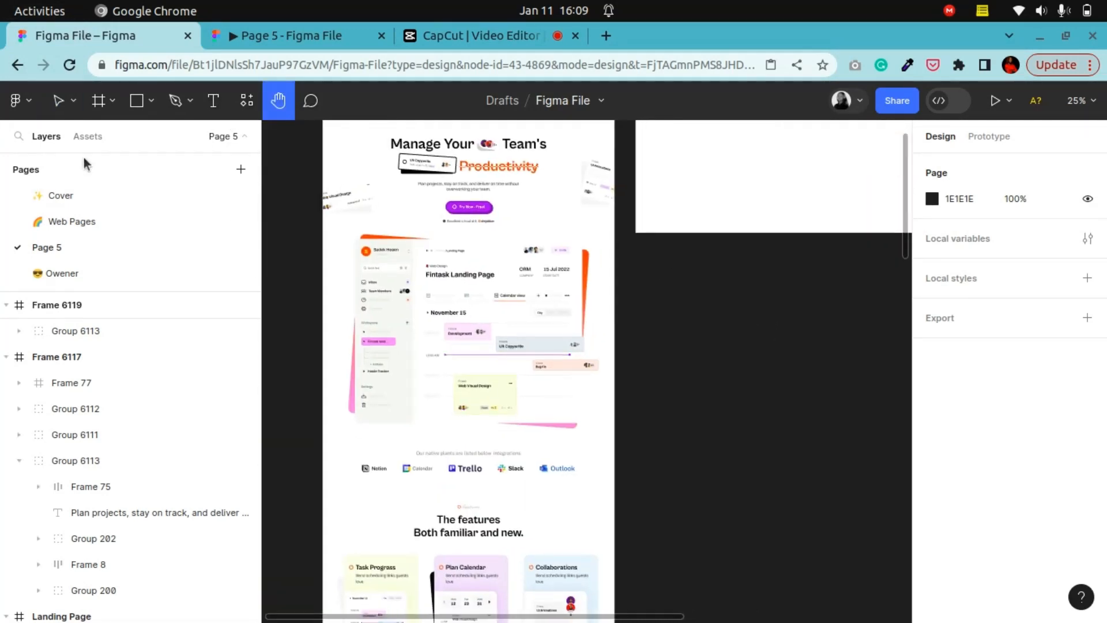
click(59, 102)
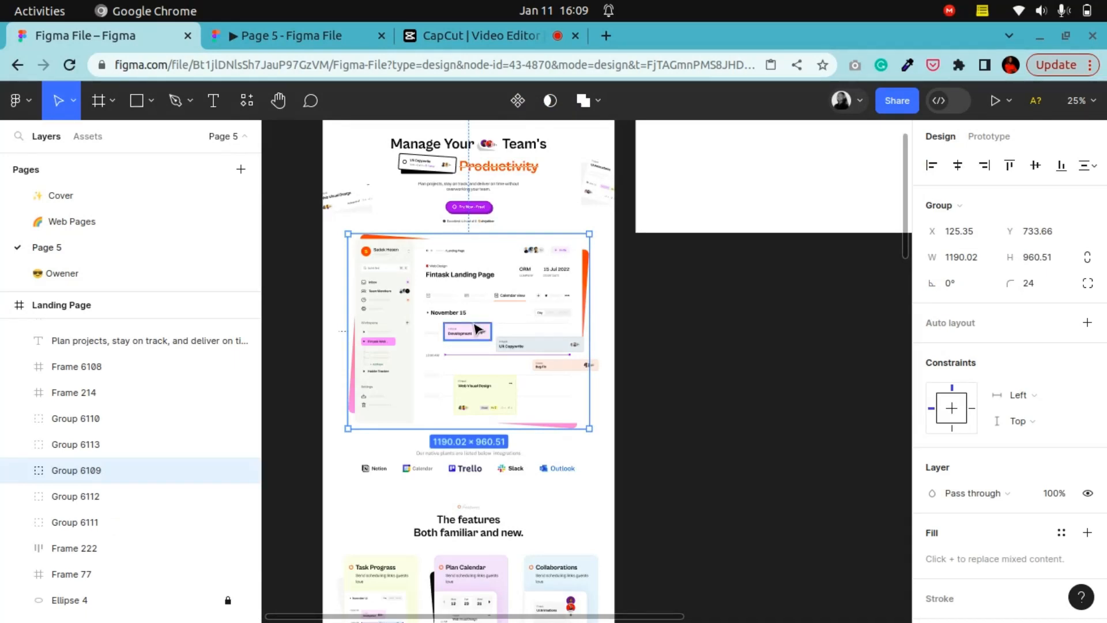
Step: Extend Frame 6119 downward to a height of 1624 and paste the copied dashboard mockup group into it
click(279, 102)
drag(591, 346, 267, 396)
mouse_move(631, 389)
mouse_down()
mouse_move(356, 467)
mouse_move(400, 443)
mouse_up()
click(58, 100)
click(425, 189)
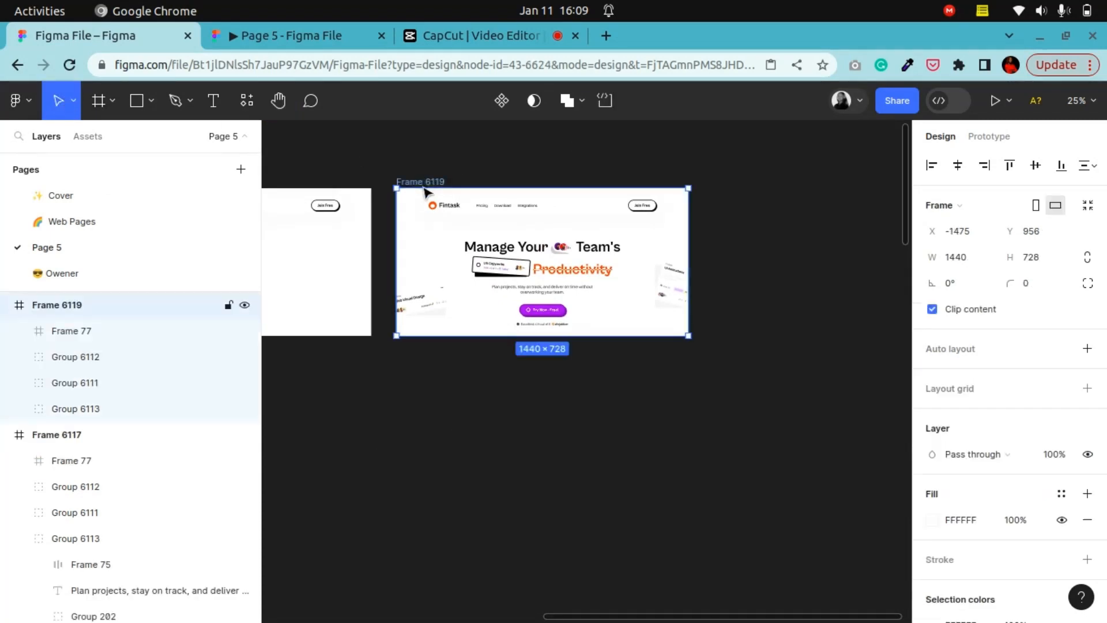
drag(431, 337, 432, 518)
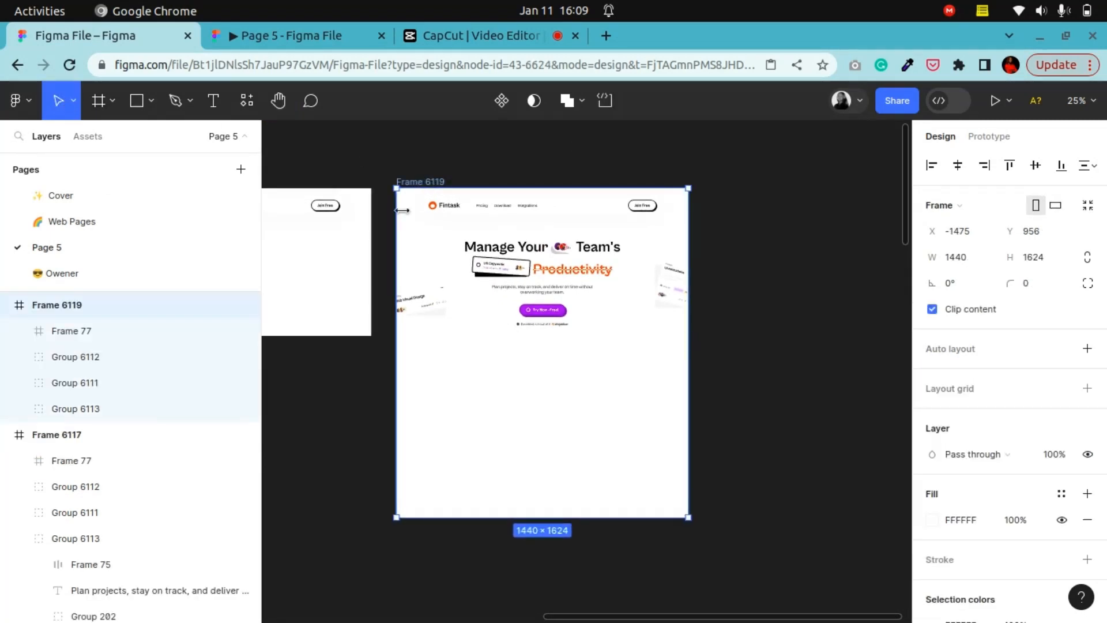
key(ctrl+v)
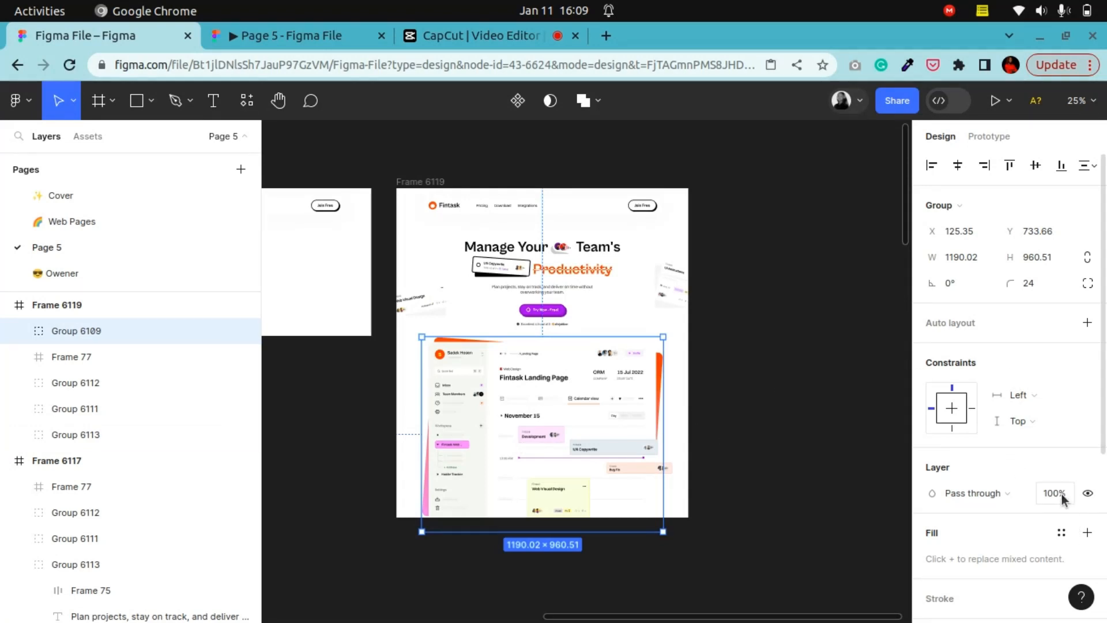
Step: Set the dashboard mockup group's opacity to 0% and shorten Frame 6119 to a height of 728
key(Return)
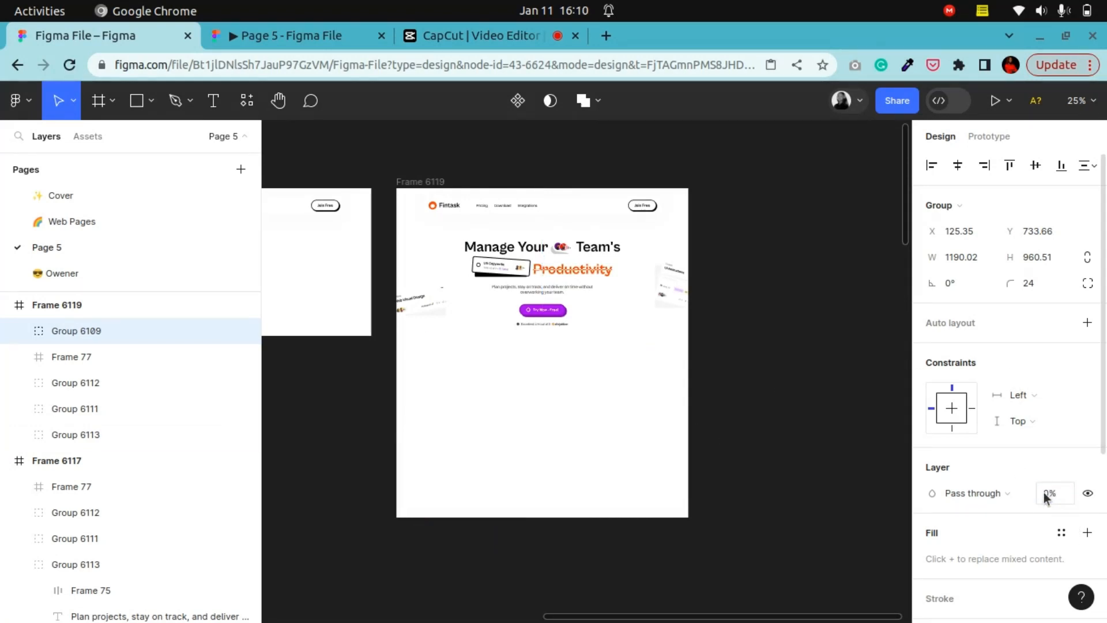
click(738, 337)
click(495, 410)
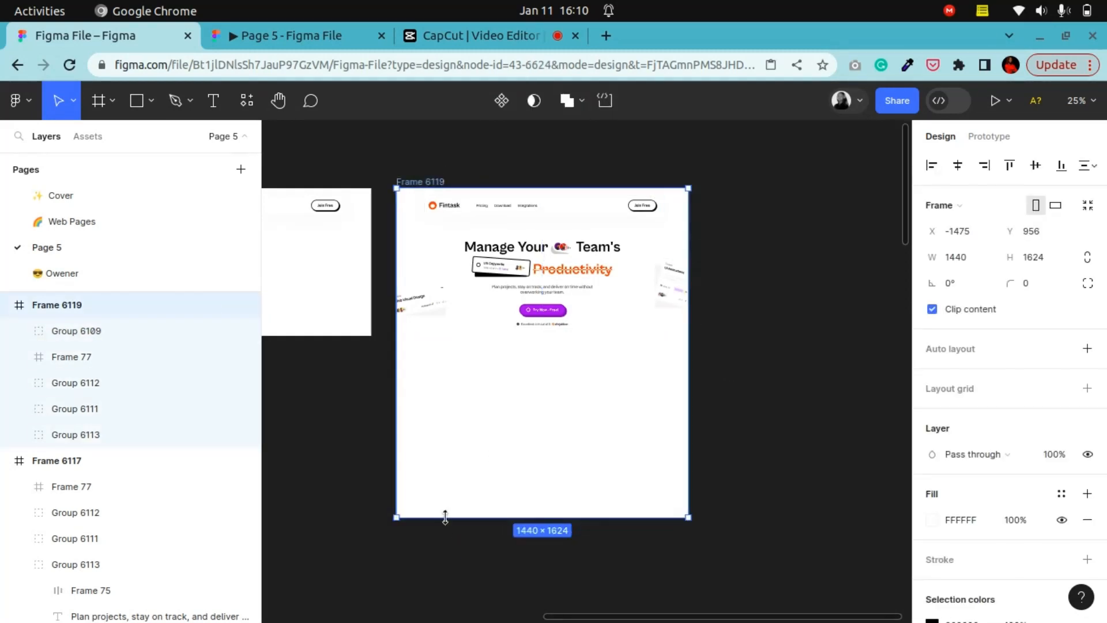
drag(445, 517, 451, 337)
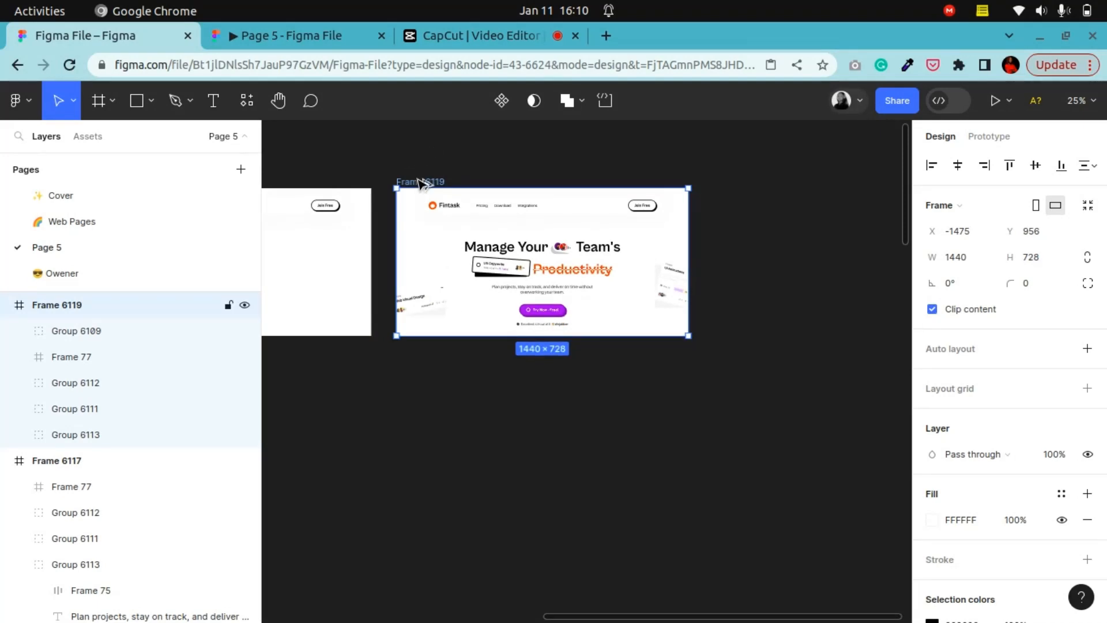
Step: Duplicate Frame 6119 and place the copy beside the original at X 89
key(ctrl+d)
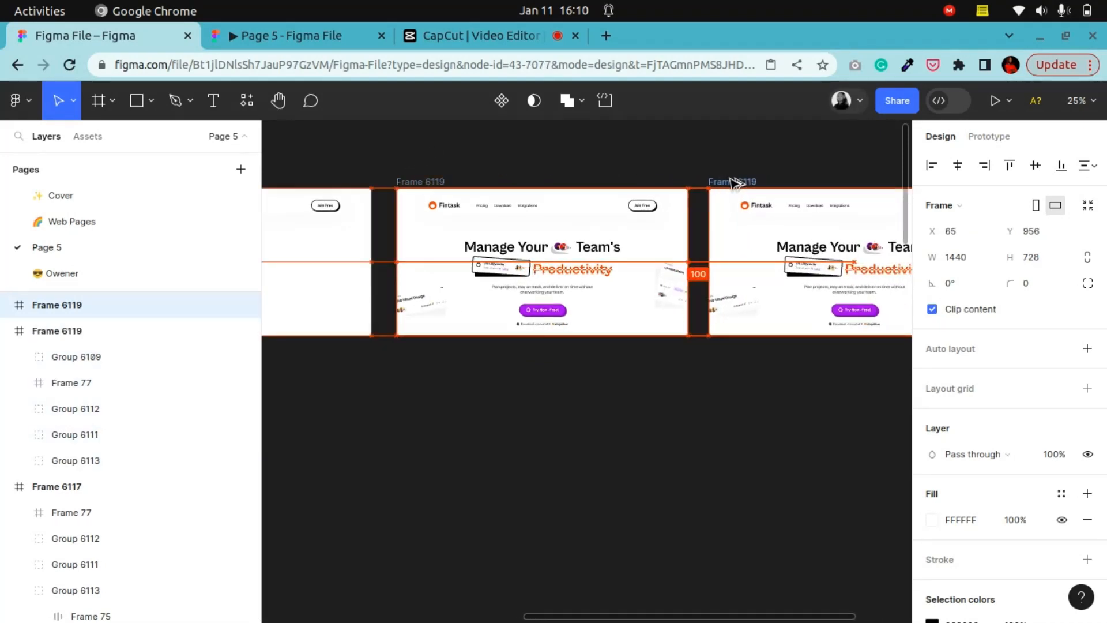
drag(735, 184, 740, 182)
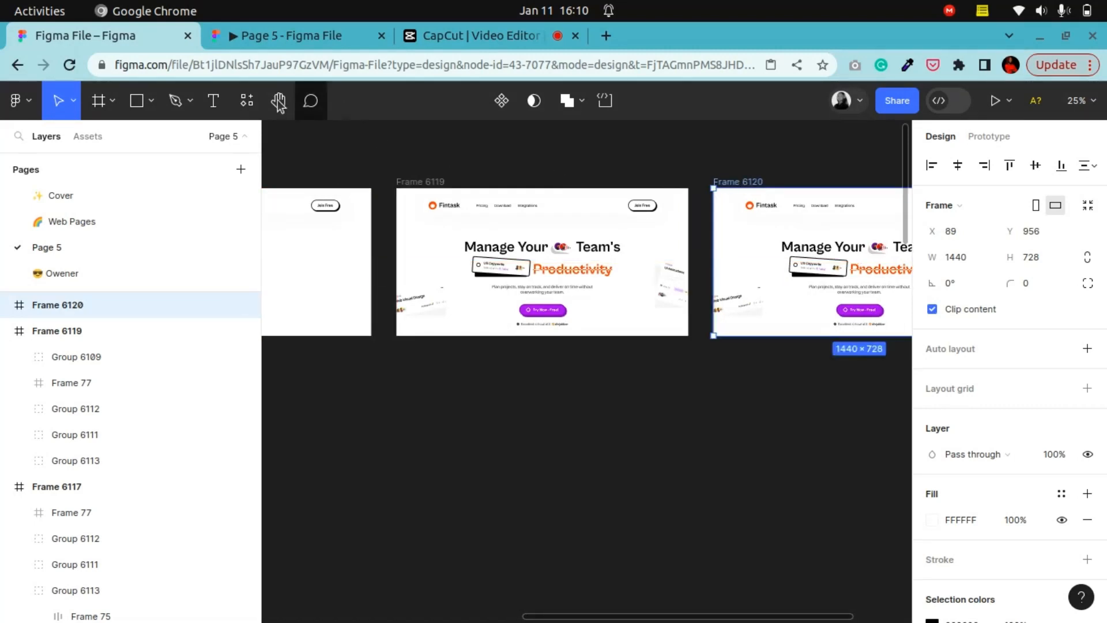
Step: Bring the navigation bar, Frame 77, above Group 6109 to the top of Frame 6120's layer order
click(279, 101)
drag(645, 363, 402, 367)
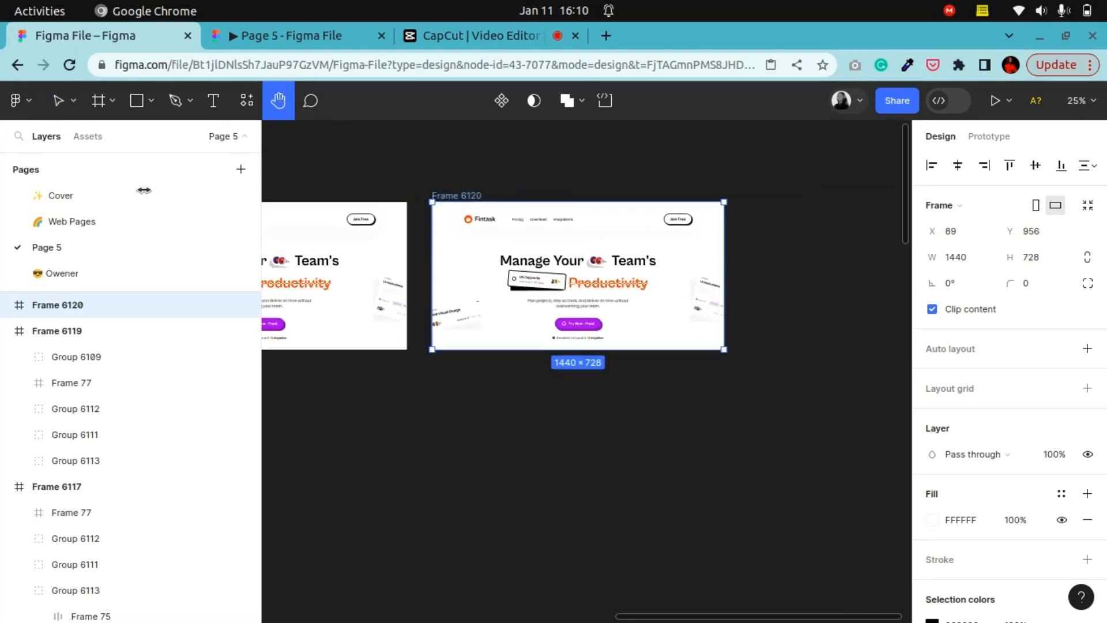
click(60, 99)
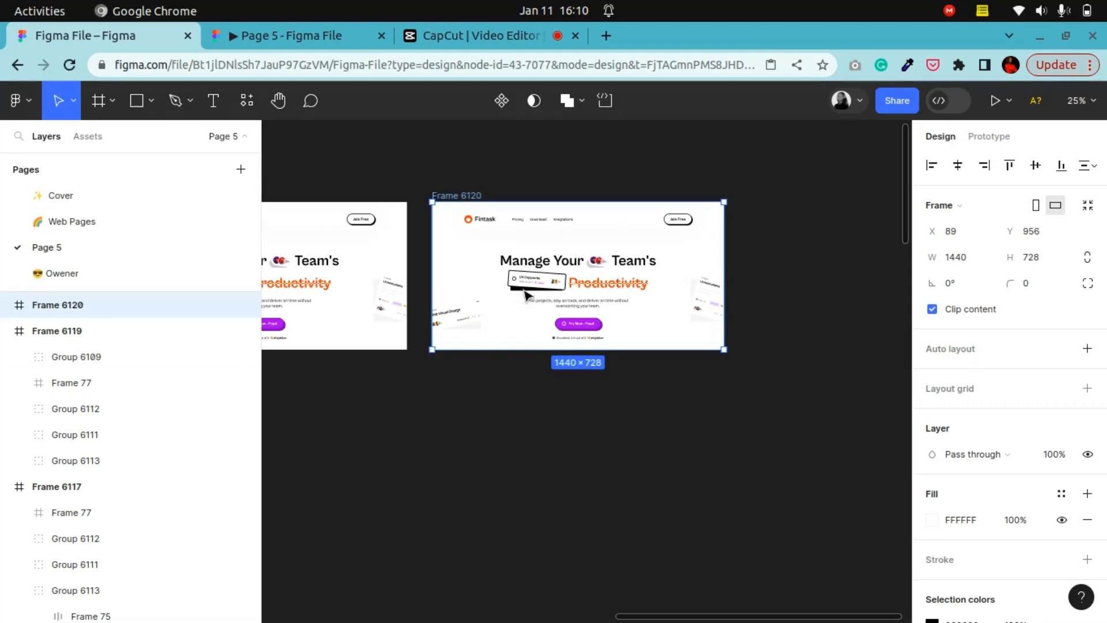
click(557, 272)
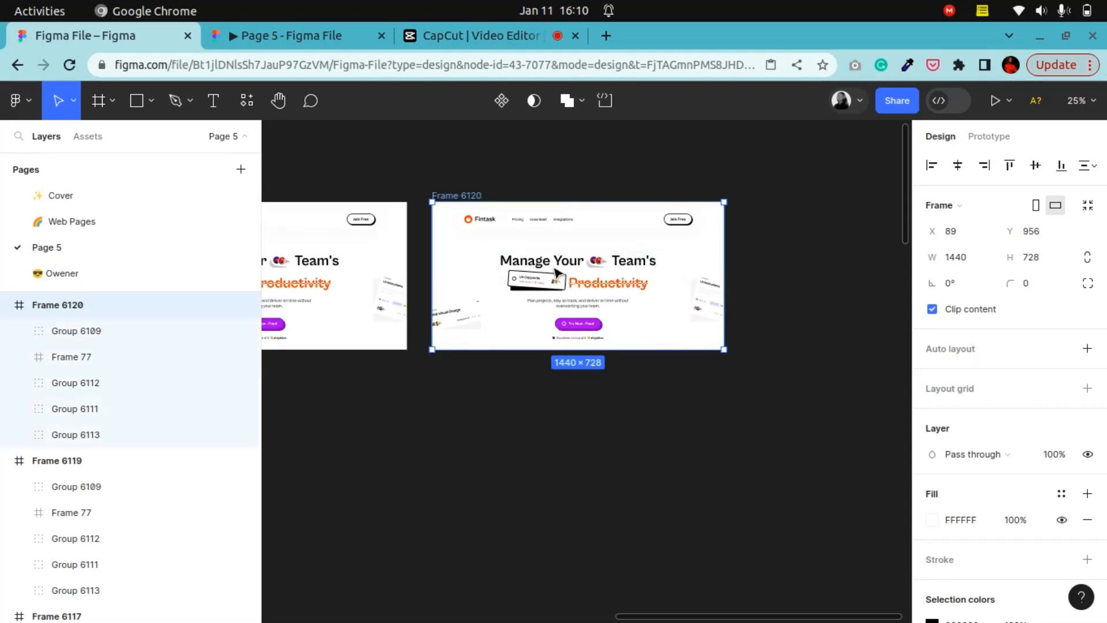
click(531, 218)
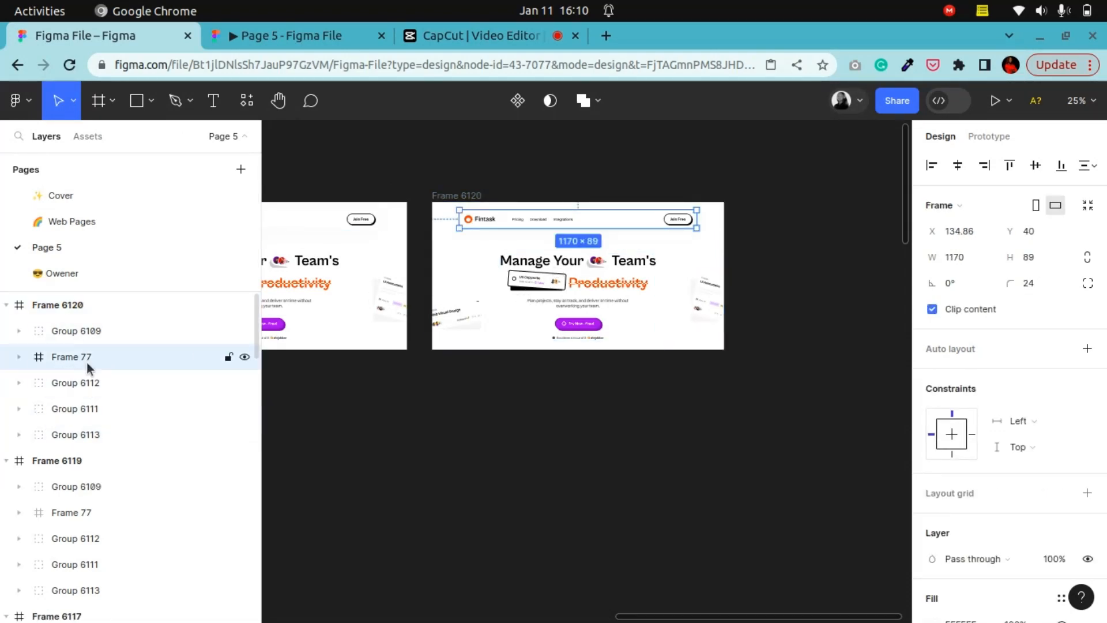
drag(86, 361, 88, 330)
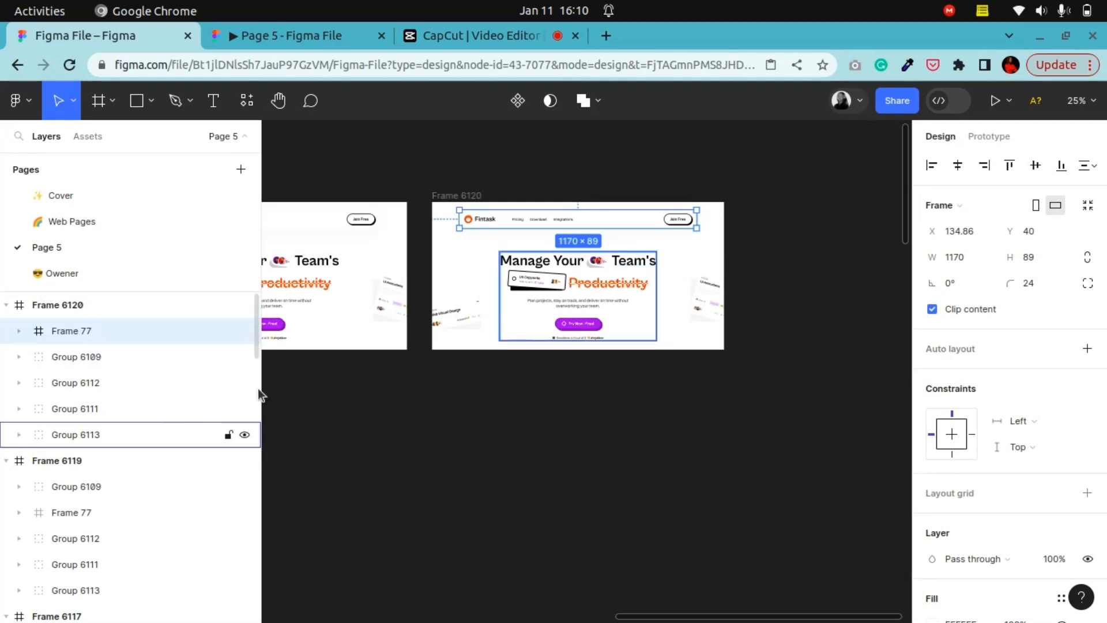
Step: Move the hero content group and both side cards in Frame 6120 up together, until the hero group is at Y -24
click(579, 302)
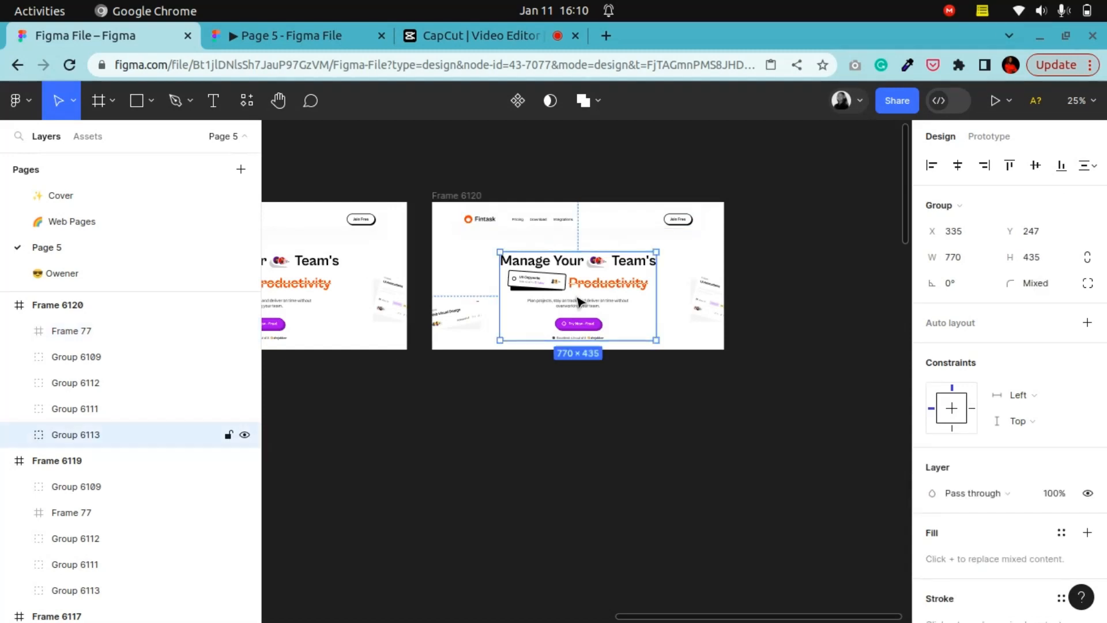
shift+click(474, 331)
shift+click(710, 306)
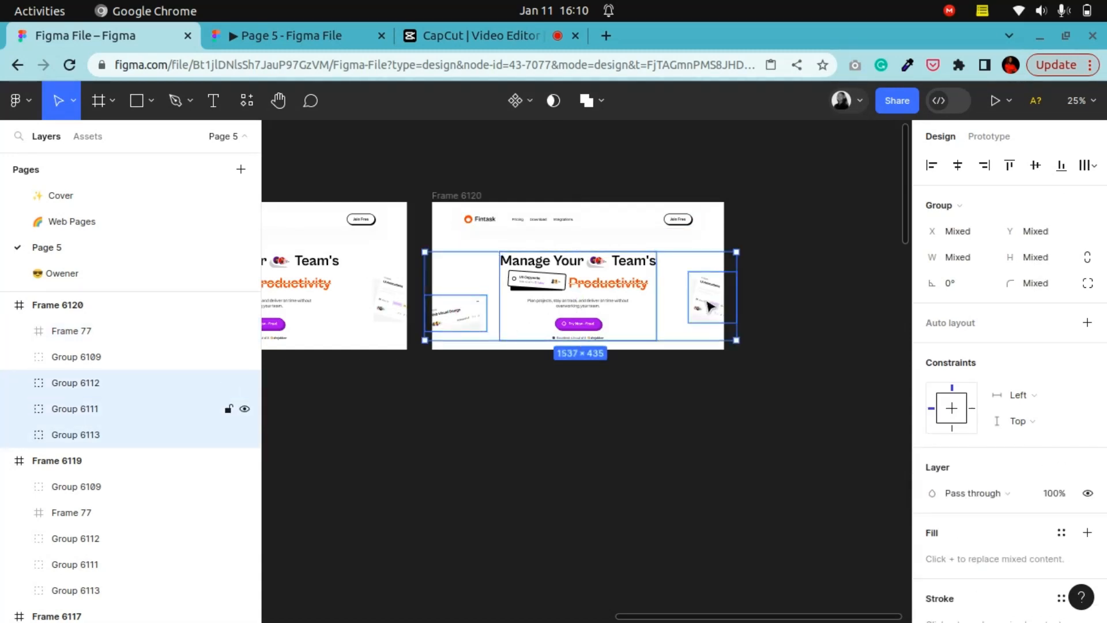
key(Up)
key(Up)
key(Up)
key(Up)
key(Up)
key(Up)
key(Up)
key(Up)
key(Up)
key(Up)
key(Up)
key(Up)
key(Up)
key(Up)
key(Up)
key(Up)
key(Up)
key(Up)
key(Up)
key(Up)
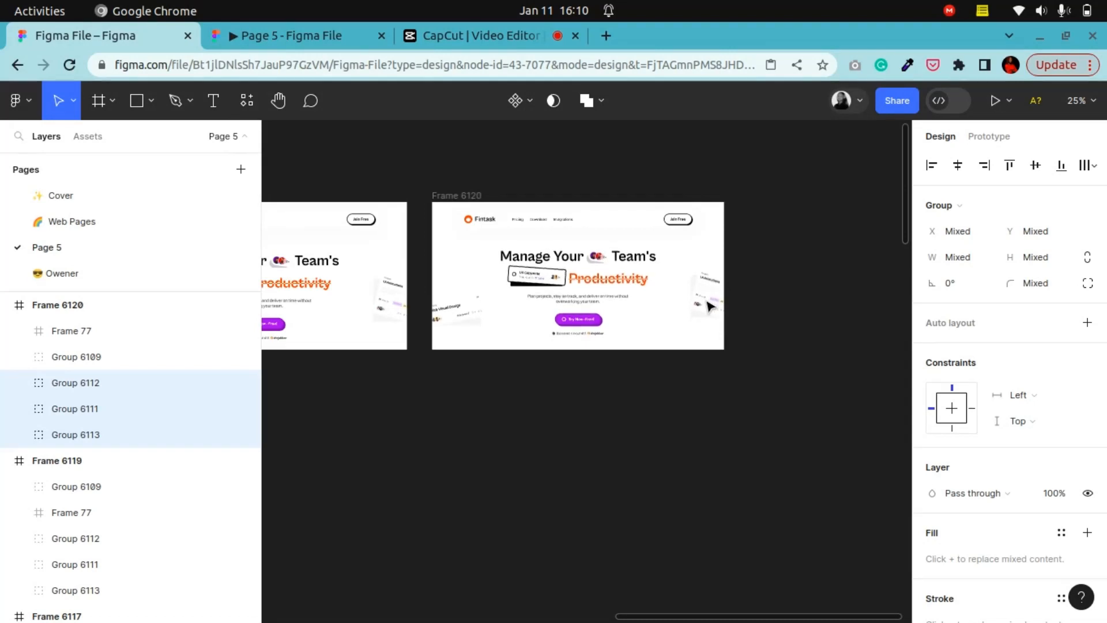
key(Up)
key(Up)
key(Up)
key(Up)
key(Up)
key(Up)
key(Up)
key(Up)
key(Up)
key(Up)
key(Up)
key(Up)
key(Up)
key(Up)
key(Up)
key(Up)
key(Up)
key(Up)
key(Up)
key(Up)
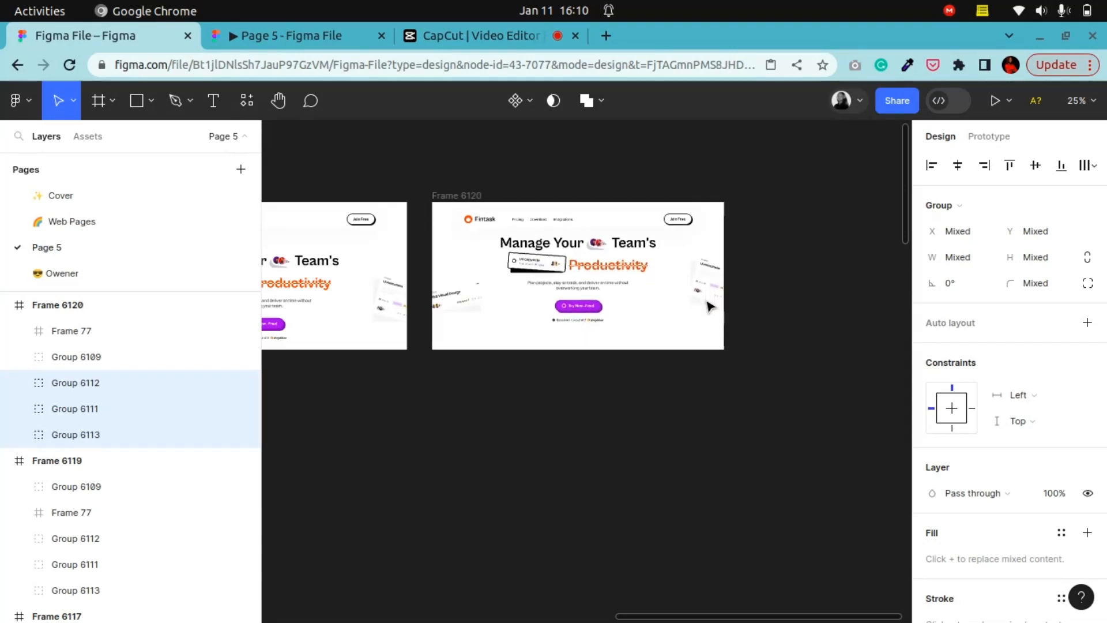
key(Up)
key(Up)
key(Up)
key(Up)
key(Up)
key(Up)
key(Up)
key(Up)
key(Up)
key(Up)
key(Up)
key(Up)
key(Up)
key(Up)
key(Up)
key(Up)
key(Up)
key(Up)
key(Up)
key(Up)
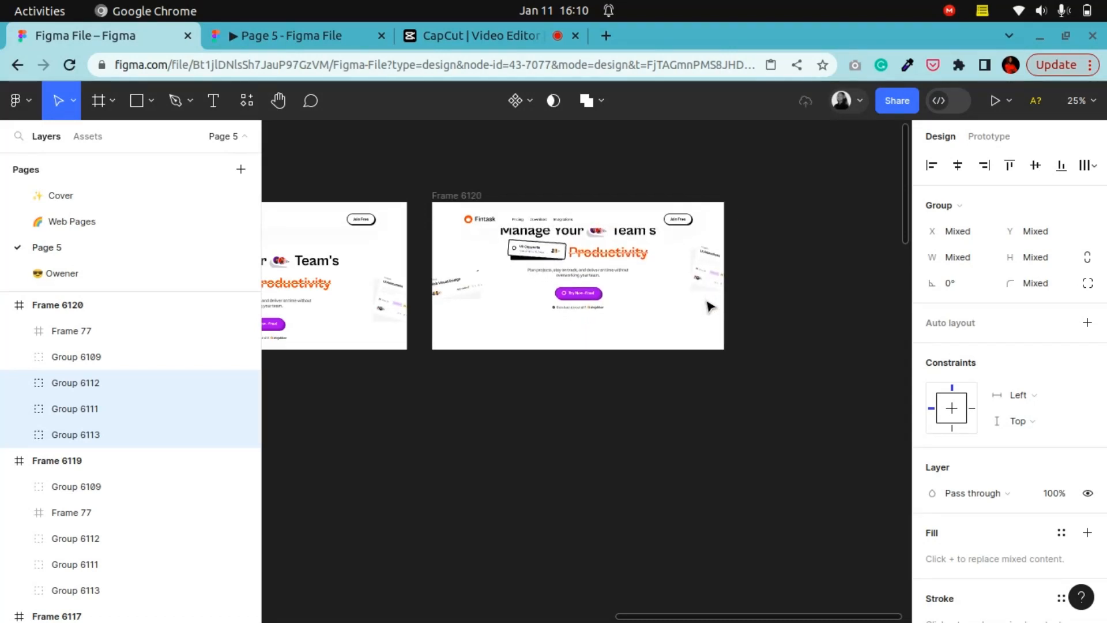
key(Up)
key(Up)
key(Up)
key(Up)
key(Up)
key(Up)
key(Up)
key(Up)
key(Up)
key(Up)
key(Up)
key(Up)
key(Up)
key(Up)
key(Up)
key(Up)
key(Up)
key(Up)
key(Up)
key(Up)
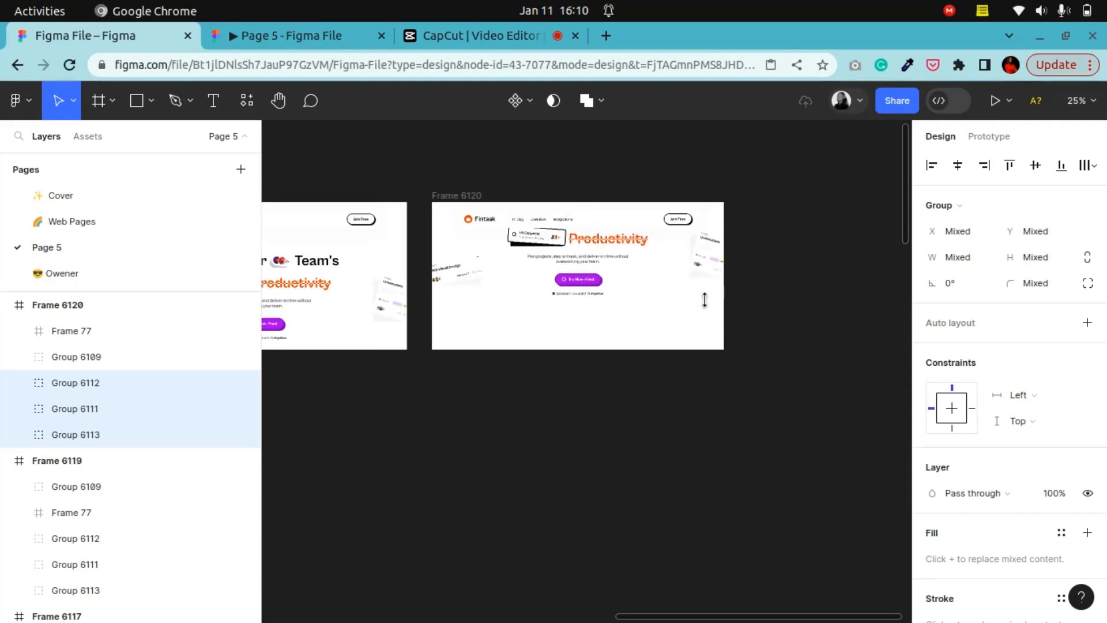
key(Up)
key(Up)
key(Up)
key(Up)
key(Up)
key(Up)
key(Up)
key(Up)
key(Up)
key(Up)
key(Up)
key(Up)
key(Up)
key(Up)
key(Up)
key(Up)
key(Up)
key(Up)
key(Up)
key(Up)
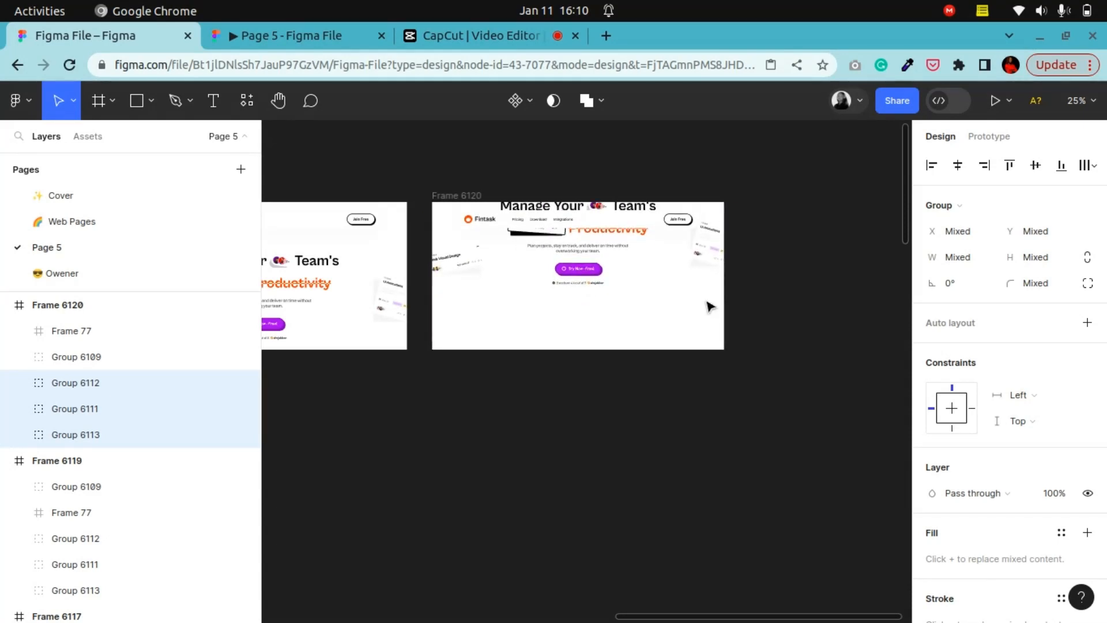
Step: Move the invisible dashboard mockup group, Group 6109, in Frame 6120 up to Y 662.66
click(453, 195)
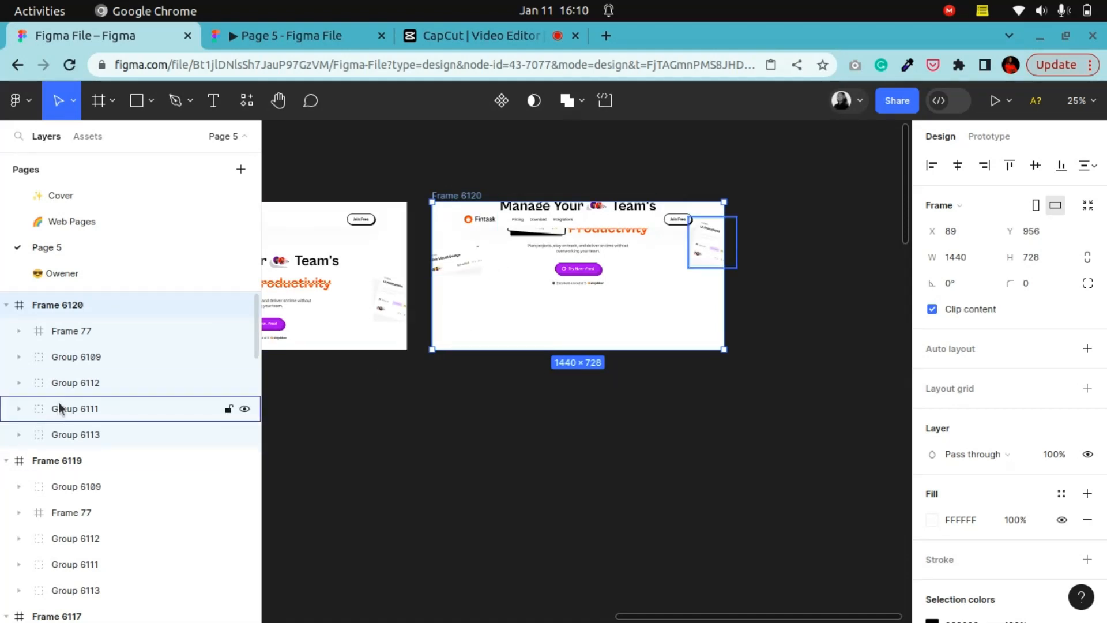
click(65, 384)
click(64, 438)
click(81, 356)
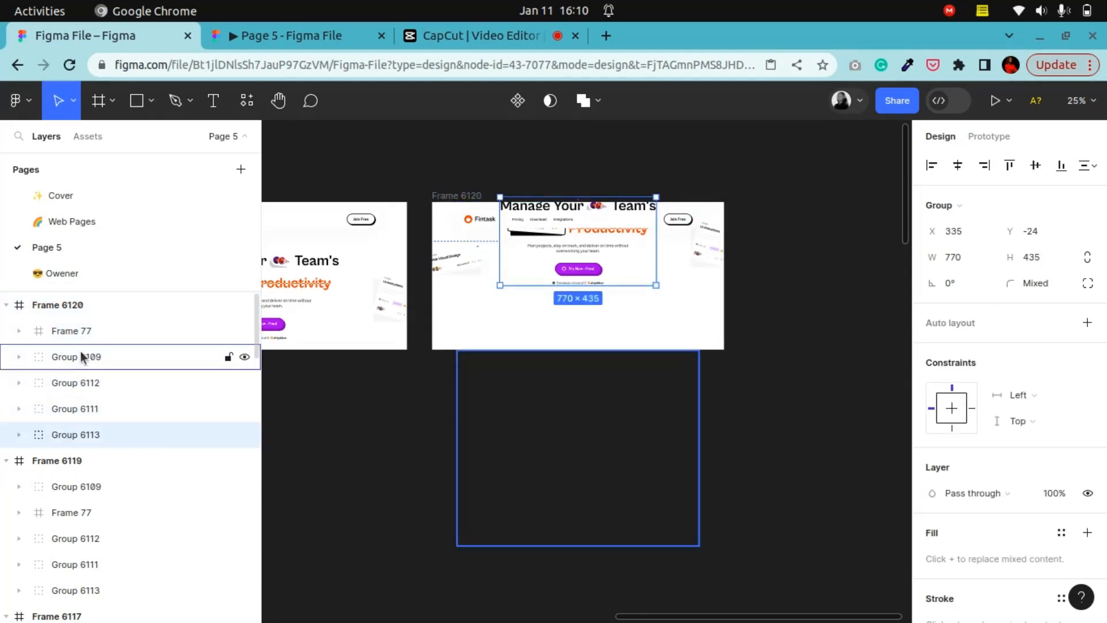
key(shift+Up)
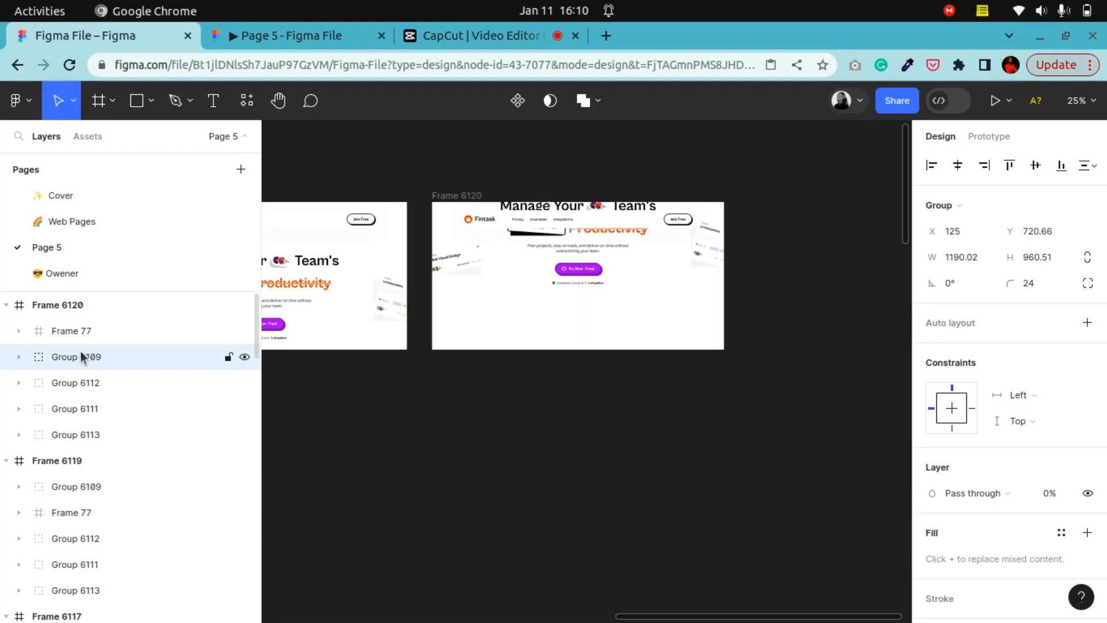
key(Up)
key(Up)
key(Up)
key(Up)
key(Up)
key(Up)
key(Up)
key(Up)
key(Up)
Step: Set the opacity of the dashboard mockup group in Frame 6120 to 100%
click(1056, 493)
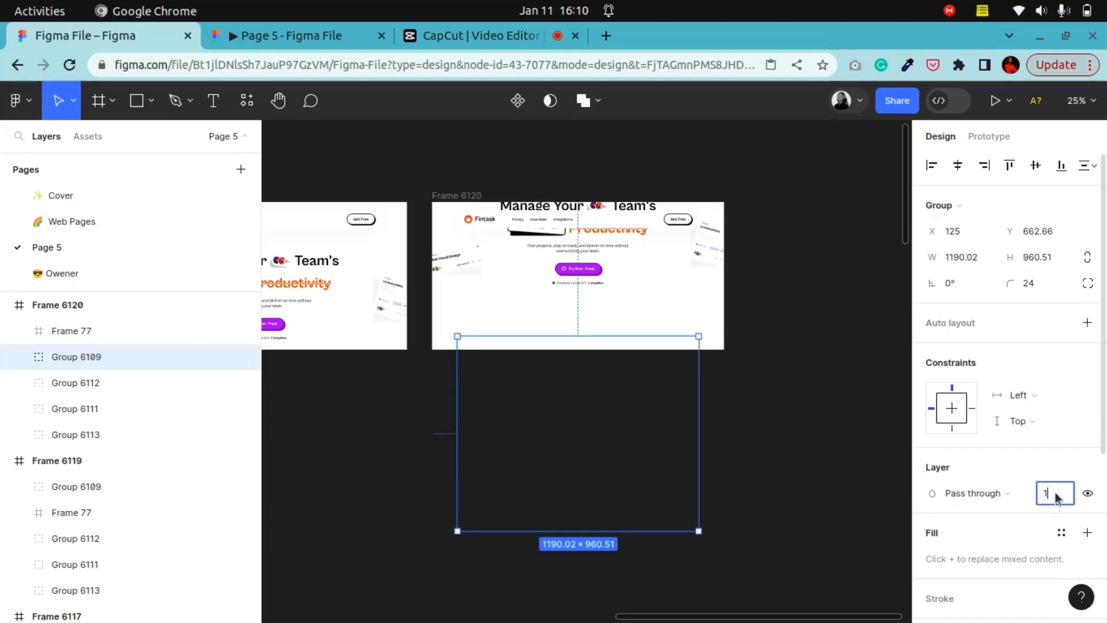
text(100)
key(Return)
Step: Move the dashboard mockup group, Group 6109, in Frame 6120 up to Y 496.66
key(Up)
key(Up)
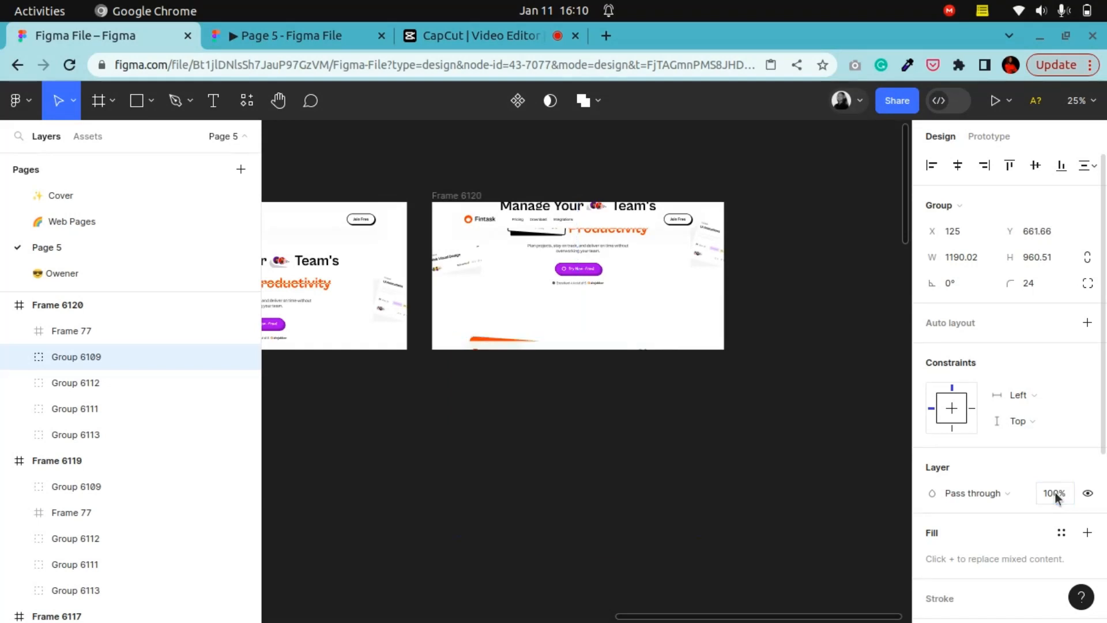
key(Up)
key(Up)
key(Up)
key(Up)
key(Up)
key(Up)
key(Up)
key(Up)
key(Up)
key(Up)
key(Up)
key(Up)
key(Up)
key(Up)
key(Up)
key(Up)
key(Up)
key(Up)
key(Up)
key(Up)
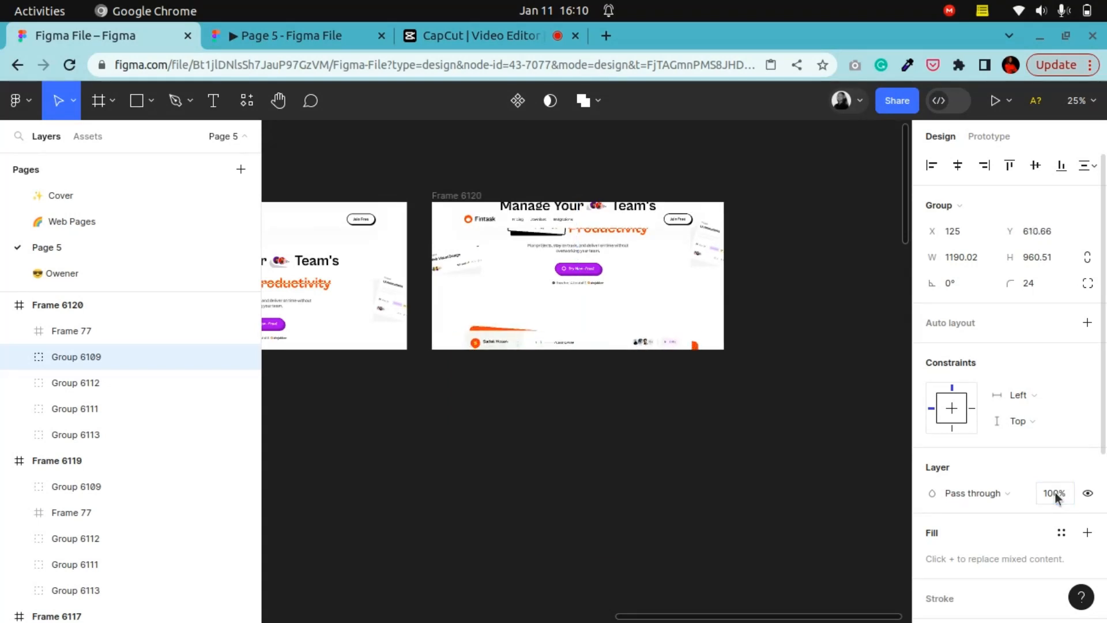
key(Up)
key(Up)
key(Up)
key(Up)
key(Up)
key(Up)
key(Up)
key(Up)
key(Up)
key(Up)
key(Up)
key(Up)
key(Up)
key(Up)
key(Up)
key(Up)
key(Up)
key(Up)
key(Up)
key(Up)
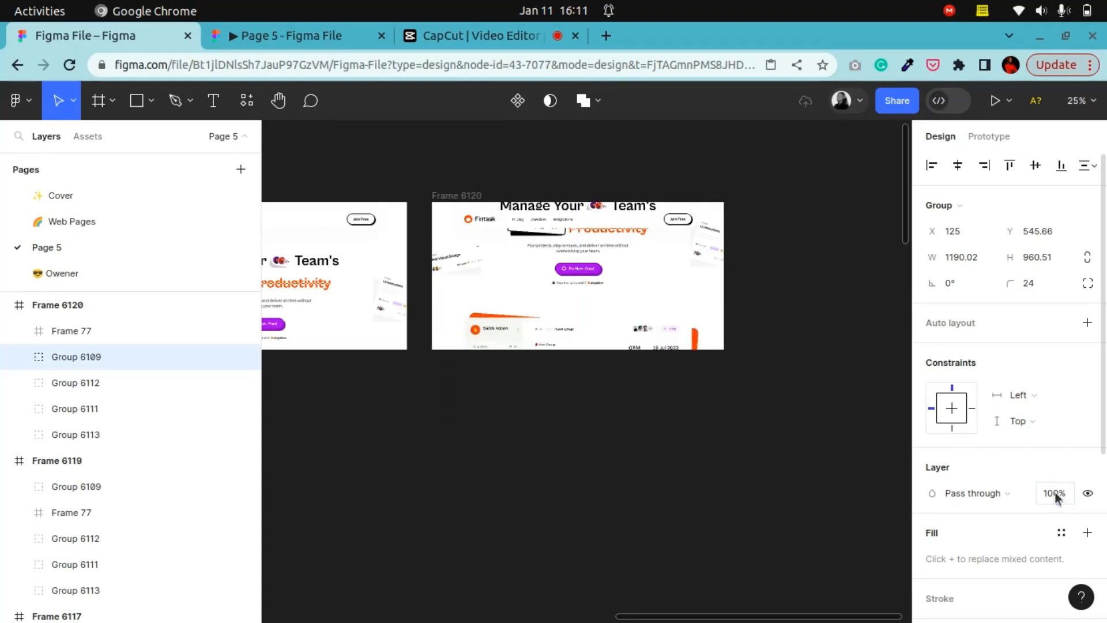
key(Up)
key(Up)
key(Up)
key(Up)
key(Up)
key(Up)
key(Up)
key(Up)
key(Up)
key(Up)
key(Up)
key(Up)
key(Up)
key(Up)
key(Up)
key(Up)
key(Up)
key(Up)
key(Up)
key(Up)
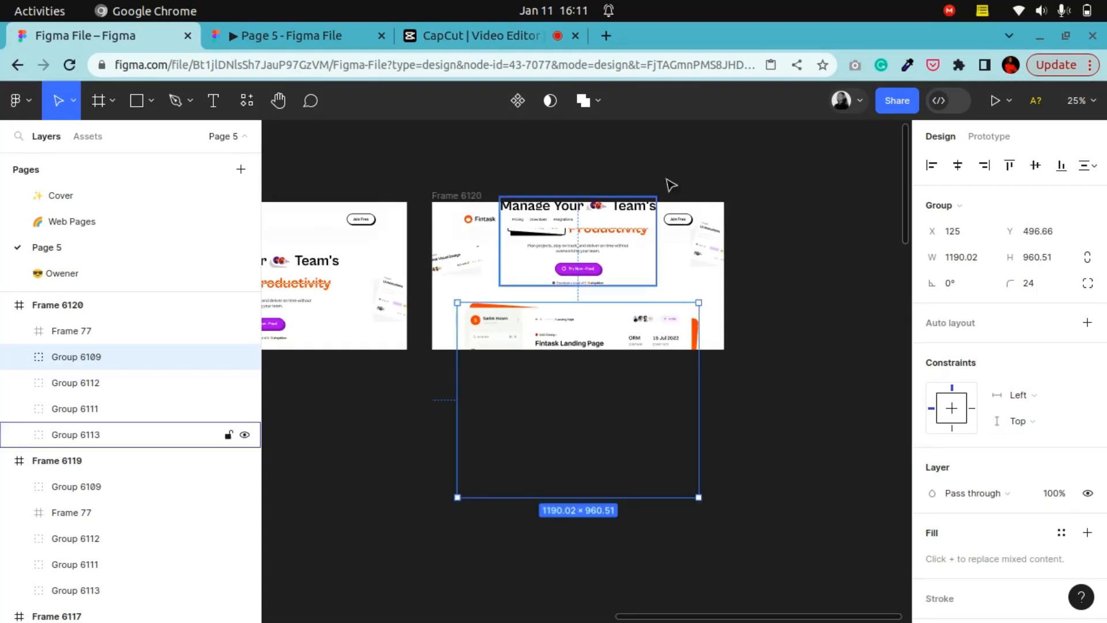
Step: Move the hero content group and both side cards in Frame 6120 up together, until the hero group is at Y -134
click(477, 273)
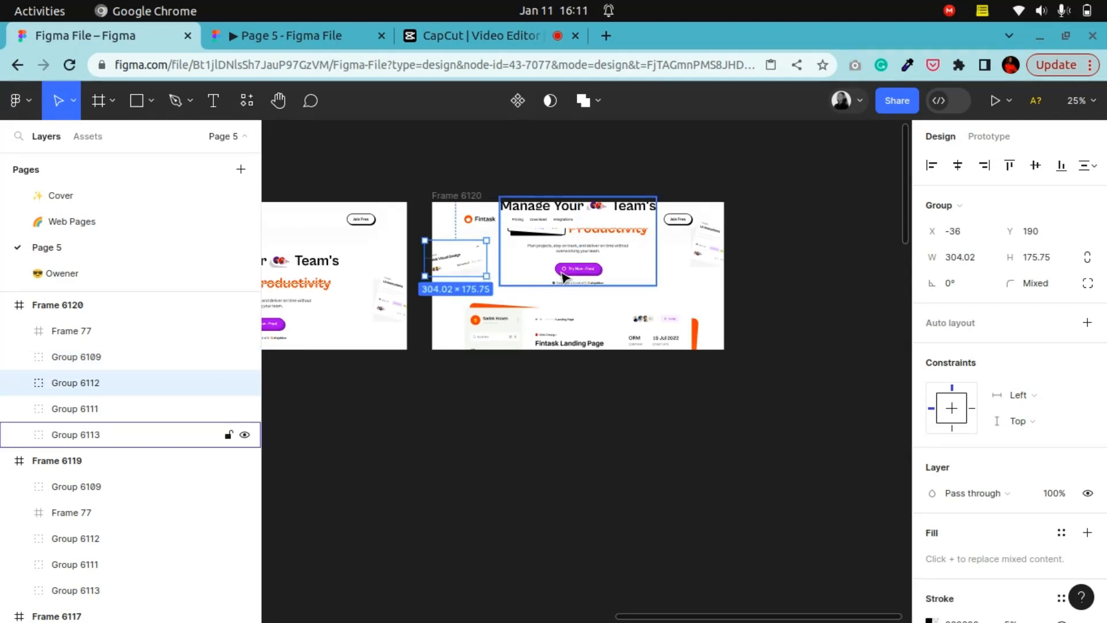
shift+click(607, 281)
shift+click(696, 263)
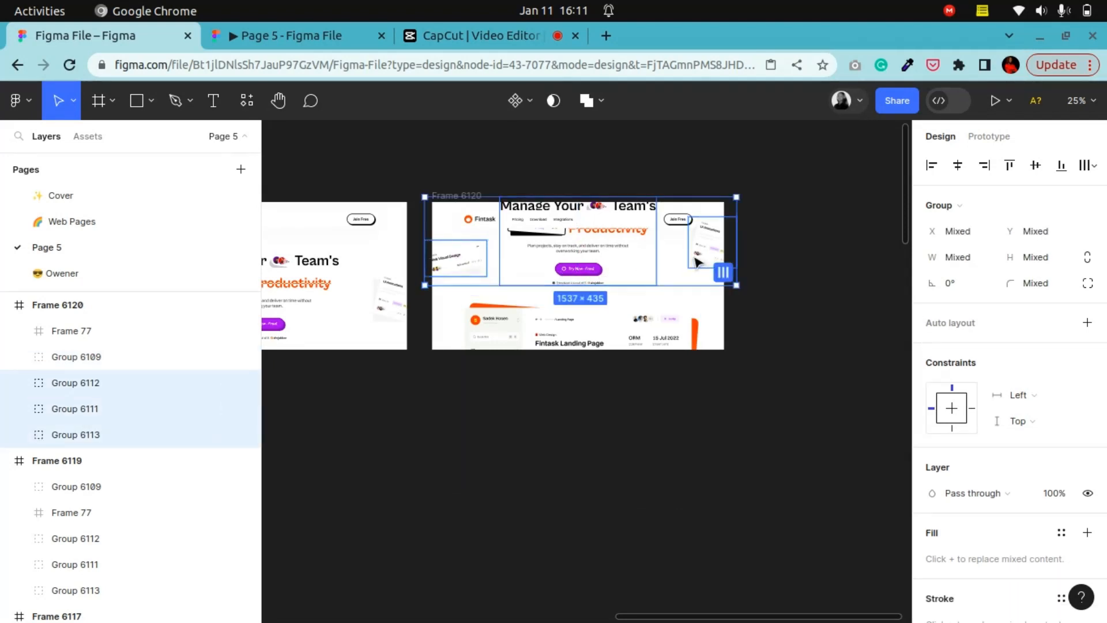
key(Up)
key(Up)
key(Up)
key(Up)
key(Up)
key(Up)
key(Up)
key(Up)
key(Up)
key(Up)
key(Up)
key(Up)
key(Up)
key(Up)
key(Up)
key(Up)
key(Up)
key(Up)
key(Up)
key(Up)
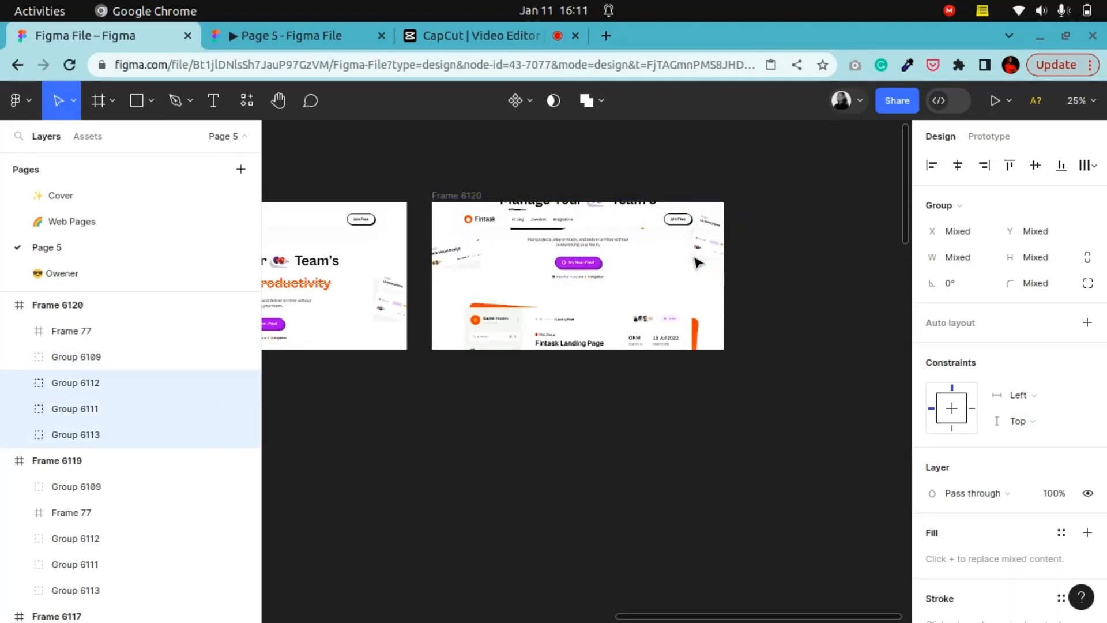
key(Up)
key(Up)
key(Up)
key(Up)
key(Up)
key(Up)
key(Up)
key(Up)
key(Up)
key(Up)
key(Up)
key(Up)
key(Up)
key(Up)
key(Up)
key(Up)
key(Up)
key(Up)
key(Up)
key(Up)
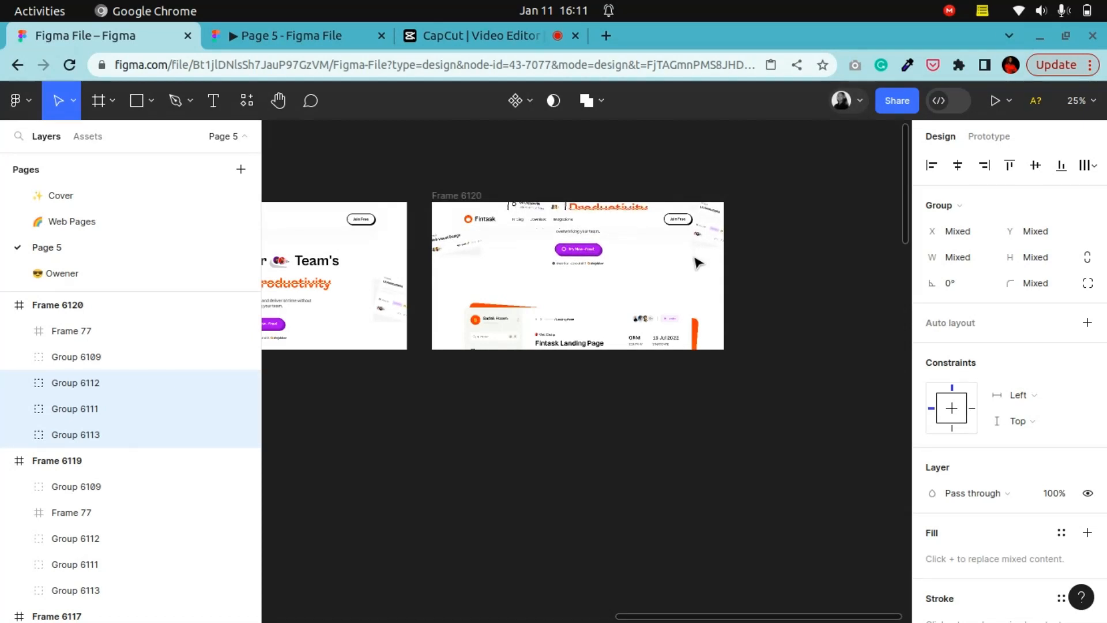
Step: Move the dashboard mockup group in Frame 6120 further up to Y 383.66
click(603, 333)
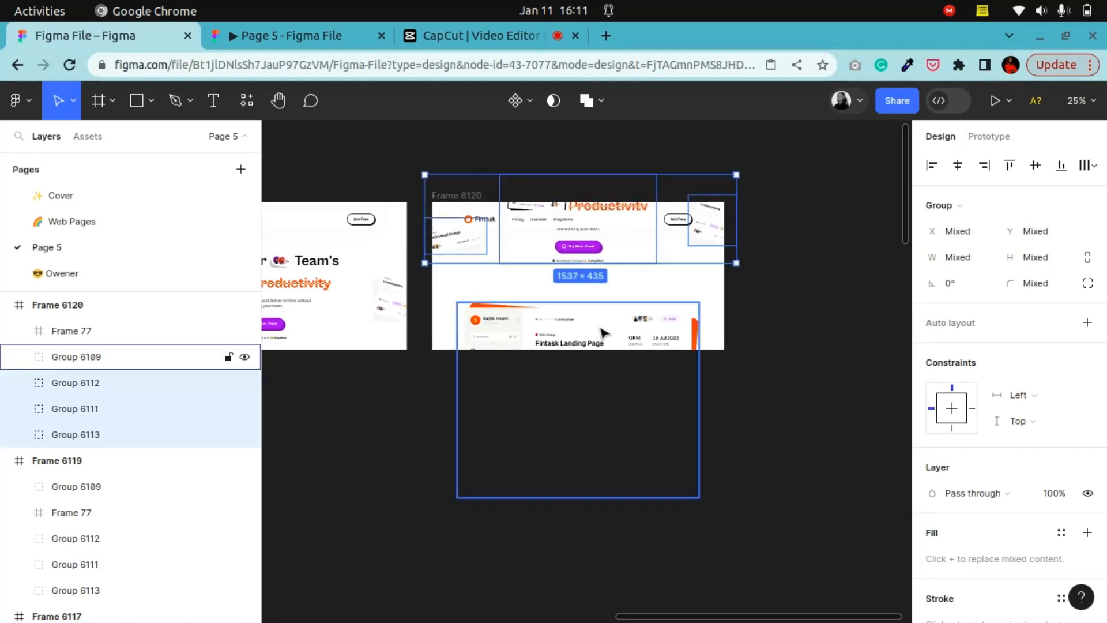
key(Up)
key(Up)
key(Up)
key(Up)
key(Up)
key(Up)
key(Up)
key(Up)
key(Up)
key(Up)
key(Up)
key(Up)
key(Up)
key(Up)
key(Up)
key(Up)
key(Up)
key(Up)
key(Up)
key(Up)
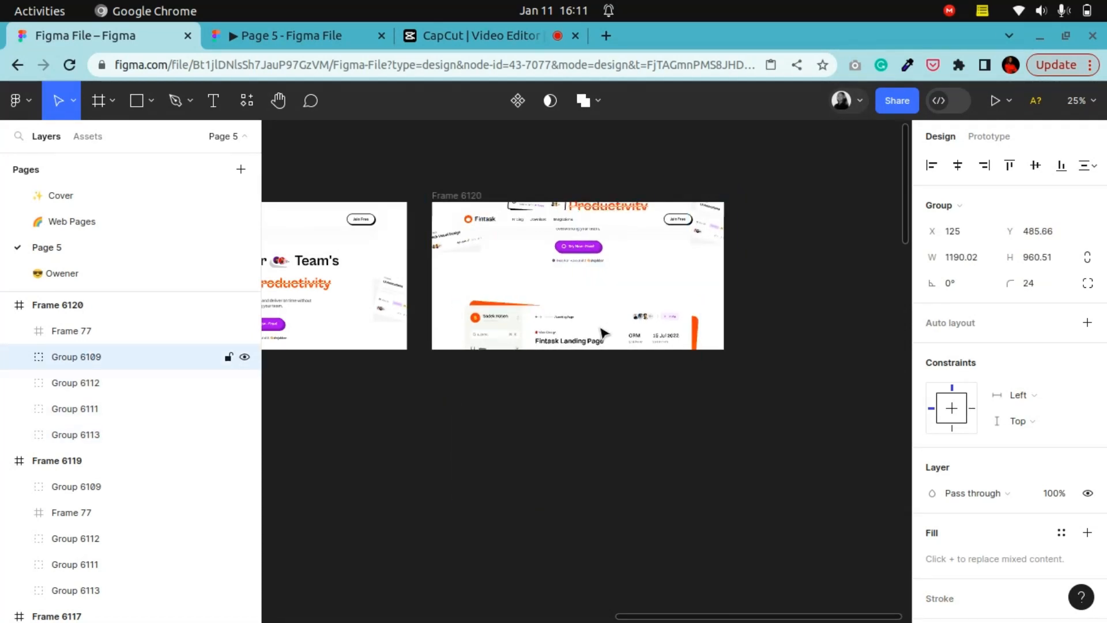
key(Up)
key(Up)
key(Up)
key(Up)
key(Up)
key(Up)
key(Up)
key(Up)
key(Up)
key(Up)
key(Up)
key(Up)
key(Up)
key(Up)
key(Up)
key(Up)
key(Up)
key(Up)
key(Up)
key(Up)
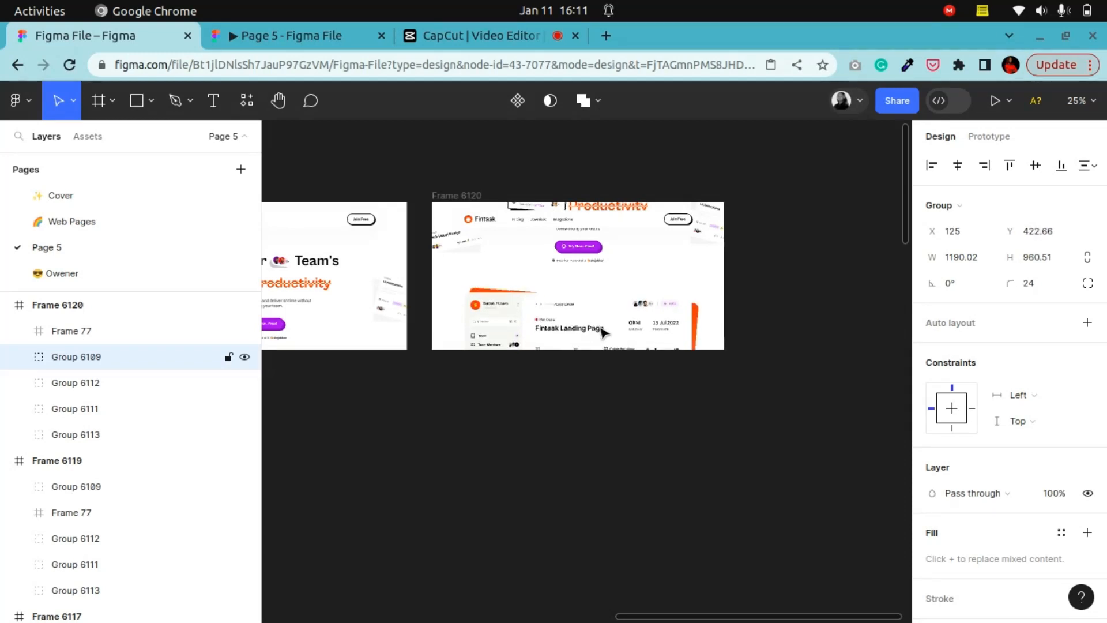
key(Up)
key(Up)
key(Up)
key(Up)
key(Up)
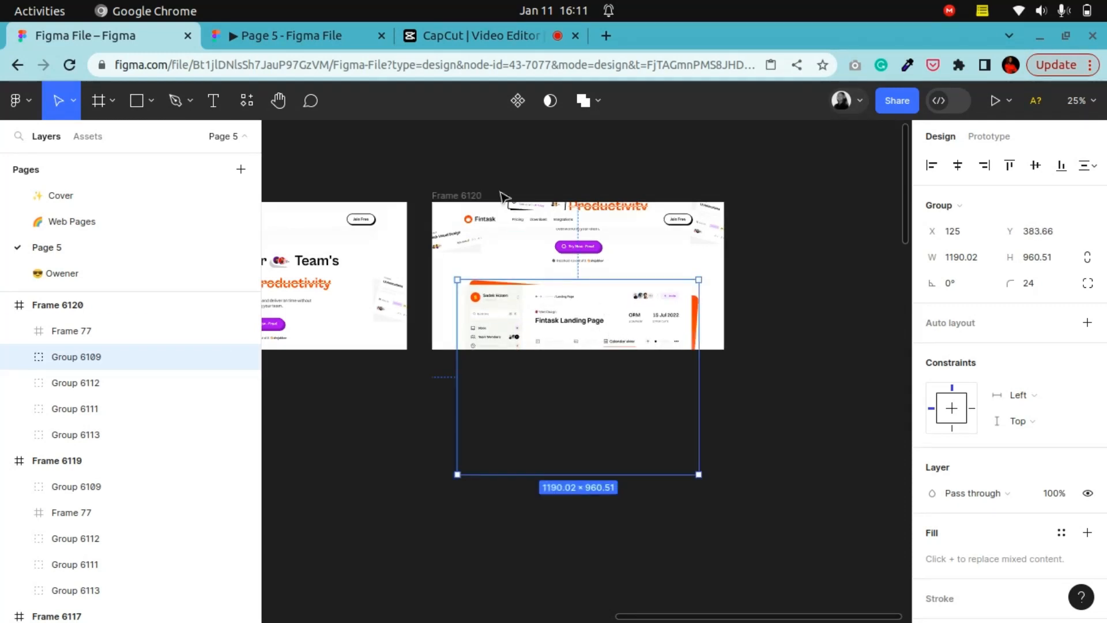
Step: Move the hero content group, Group 6113, in Frame 6120 up to Y -261
click(578, 249)
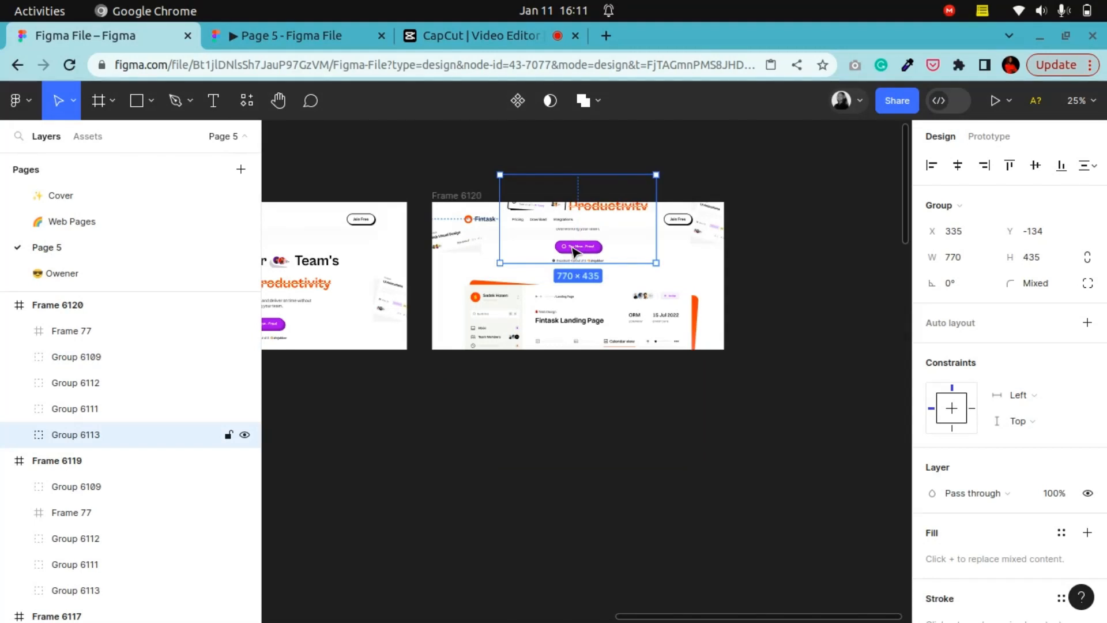
key(Up)
key(Up)
key(Up)
key(Up)
key(Up)
key(Up)
key(Up)
key(Up)
key(Up)
key(Up)
key(Up)
key(Up)
key(Up)
key(Up)
key(Up)
key(Up)
key(Up)
key(Up)
key(Up)
key(Up)
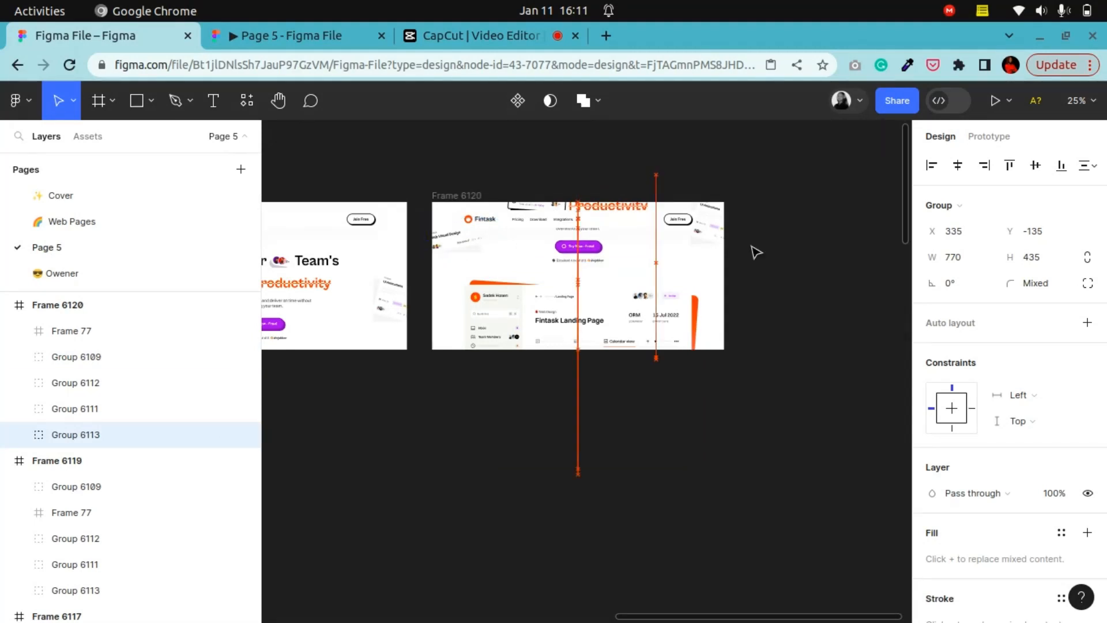
key(Up)
key(Up)
key(Up)
key(Up)
key(Up)
key(Up)
key(Up)
key(Up)
key(Up)
key(Up)
key(Up)
key(Up)
key(Up)
key(Up)
key(Up)
key(Up)
key(Up)
key(Up)
key(Up)
key(Up)
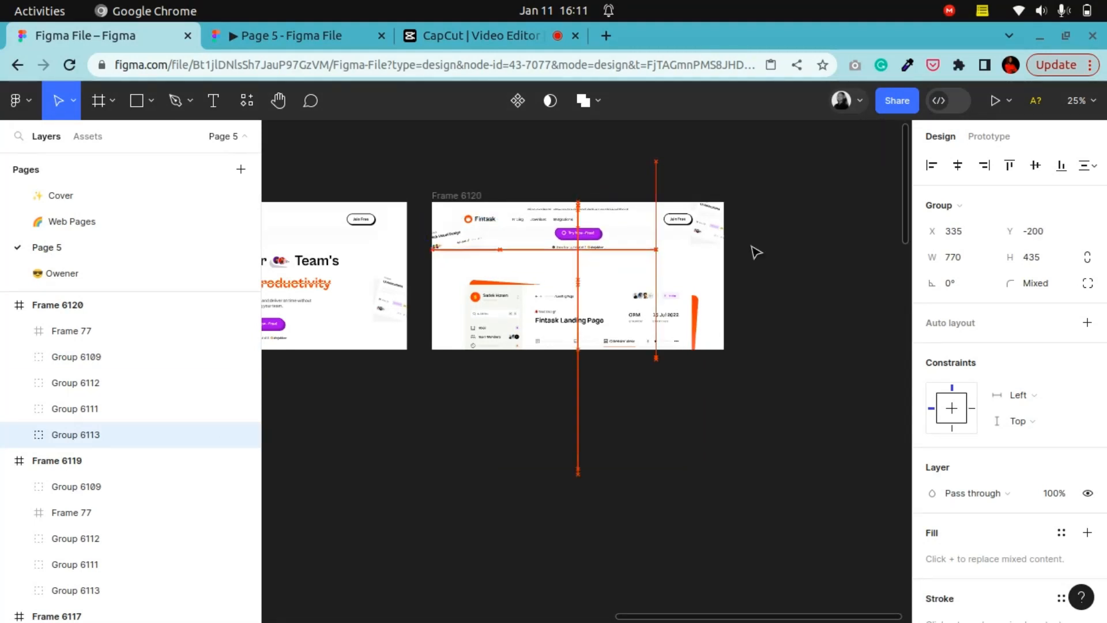
key(Up)
key(Up)
key(Up)
key(Up)
key(Up)
key(Up)
key(Up)
key(Up)
key(Up)
key(Up)
key(Up)
key(Up)
key(Up)
key(Up)
key(Up)
key(Up)
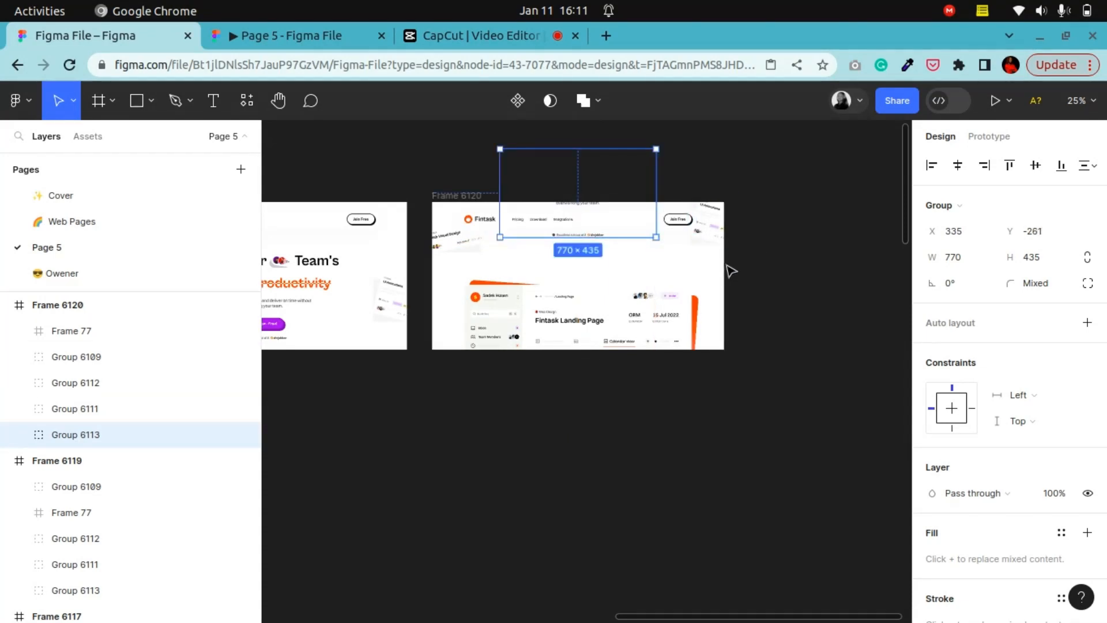
Step: Move the hero content group in Frame 6120 down to Y -147
key(Down)
key(Down)
key(Down)
key(Down)
key(Down)
key(Down)
key(Down)
key(Down)
key(Down)
key(Down)
key(Down)
key(Down)
key(Down)
key(Down)
key(Down)
key(Down)
key(Down)
key(Down)
key(Down)
key(Down)
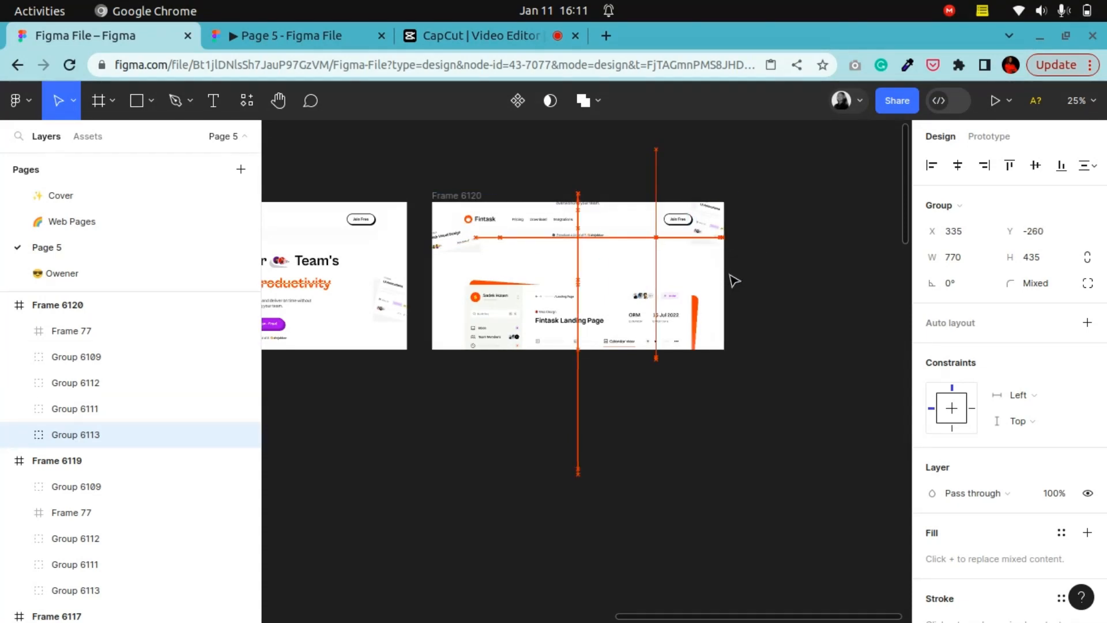
key(Down)
key(Down)
key(Down)
key(Down)
key(Down)
key(Down)
key(Down)
key(Down)
key(Down)
key(Down)
key(Down)
key(Down)
key(Down)
key(Down)
key(Down)
key(Down)
key(Down)
key(Down)
key(Down)
key(Down)
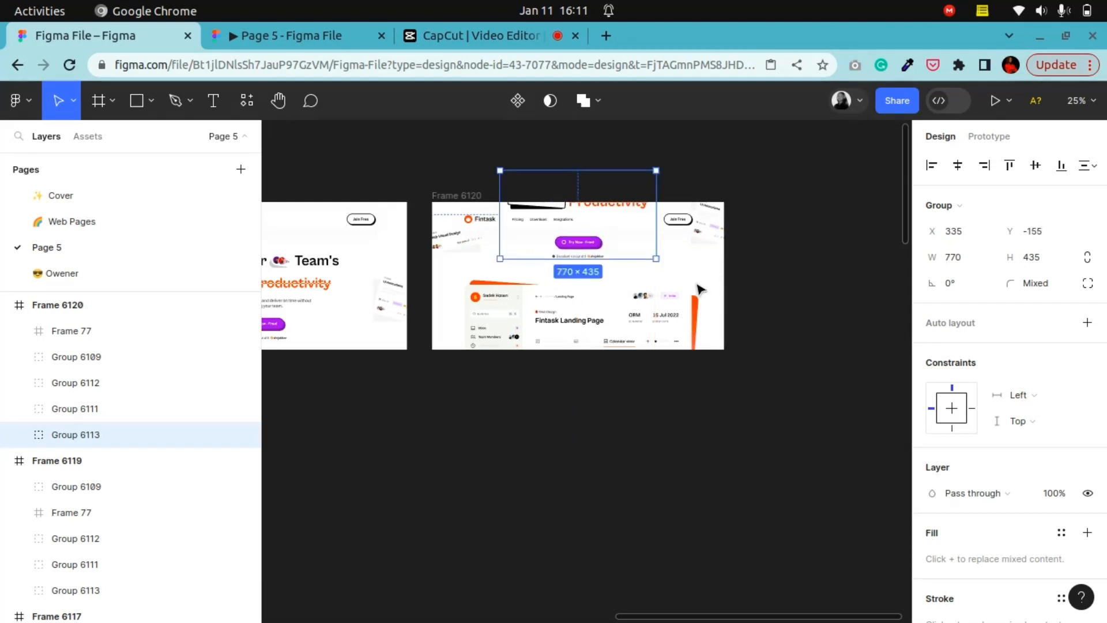
key(Down)
key(Down)
key(Down)
key(Down)
key(Down)
key(Down)
key(Down)
key(Down)
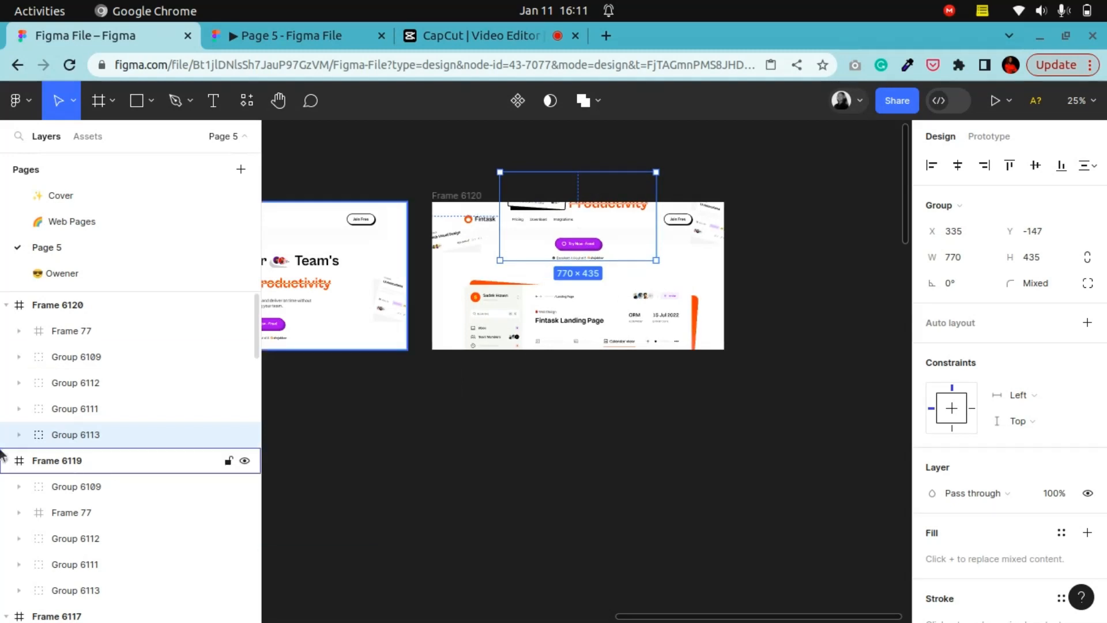
Step: Expand the hero content group's layers and set the opacity of the Web Visual Design card, Group 6112, in Frame 6120 to 0%
click(19, 435)
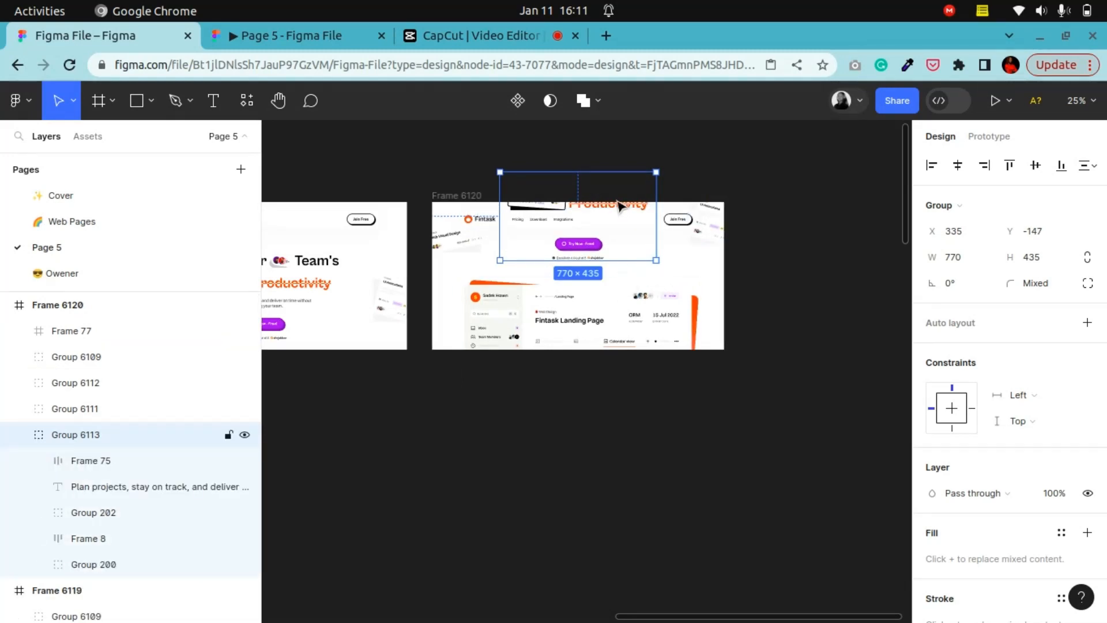
click(279, 105)
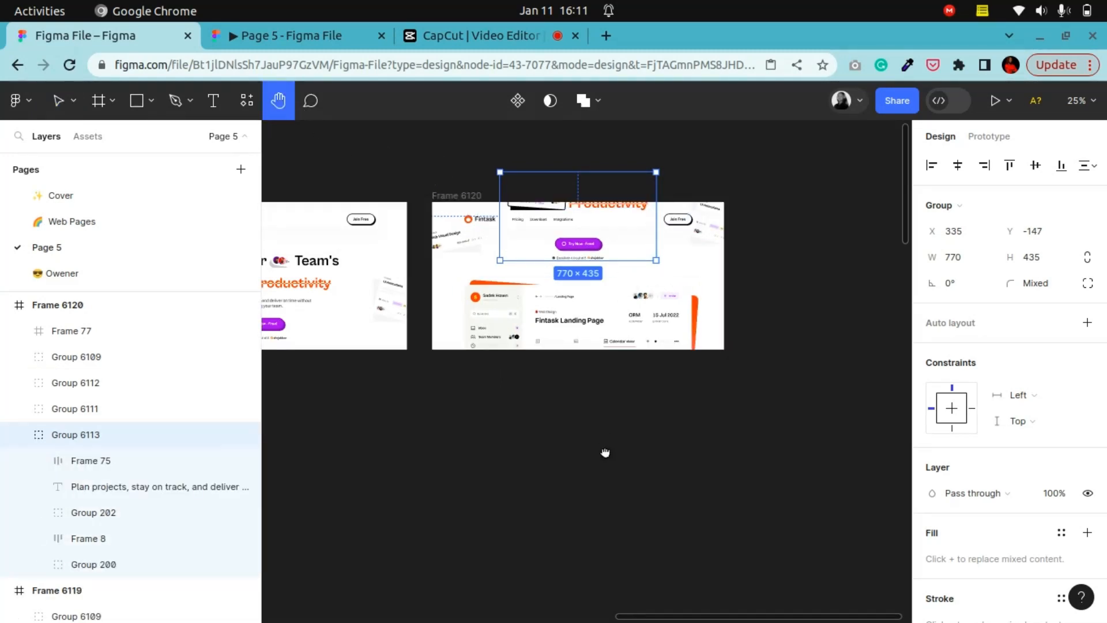
drag(606, 453, 586, 538)
key(ctrl+plus)
drag(625, 434, 690, 449)
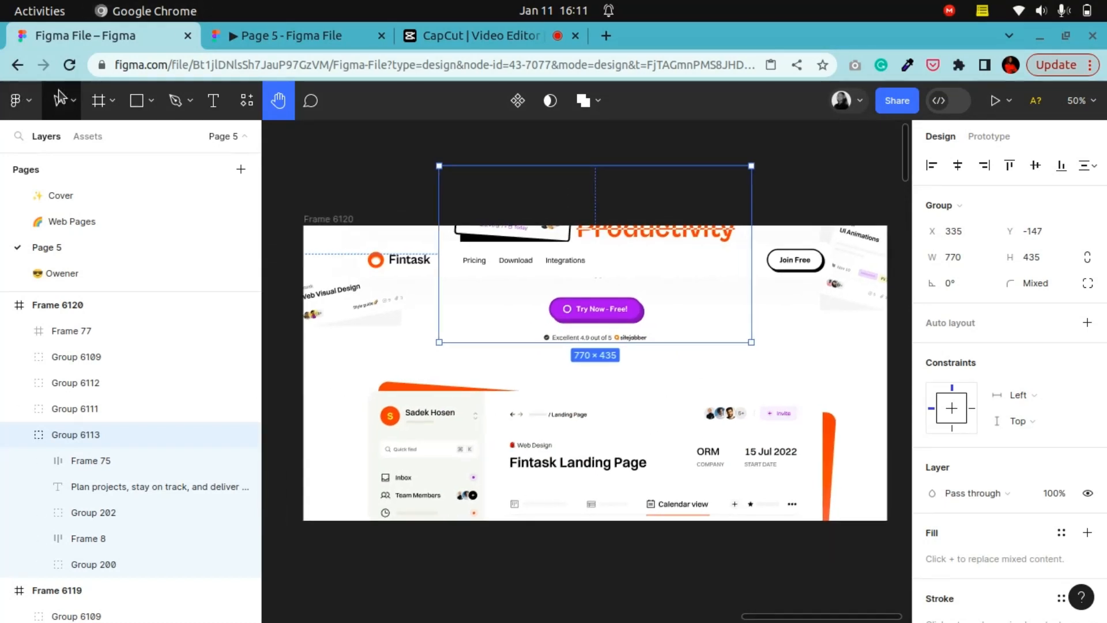
key(v)
click(365, 309)
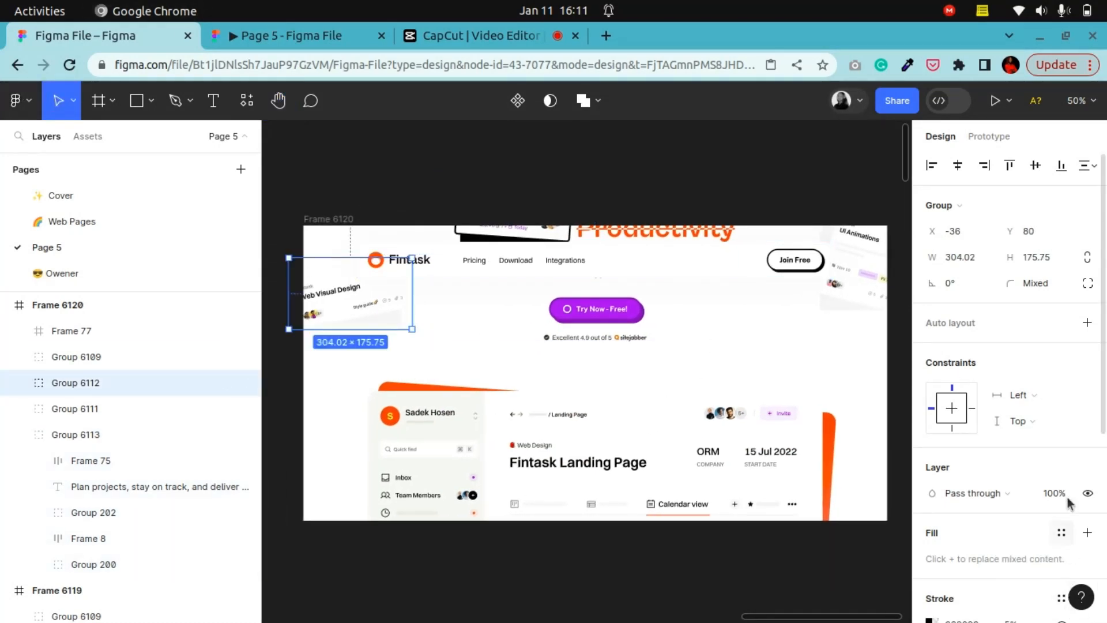
text(0)
key(Return)
key(Tab)
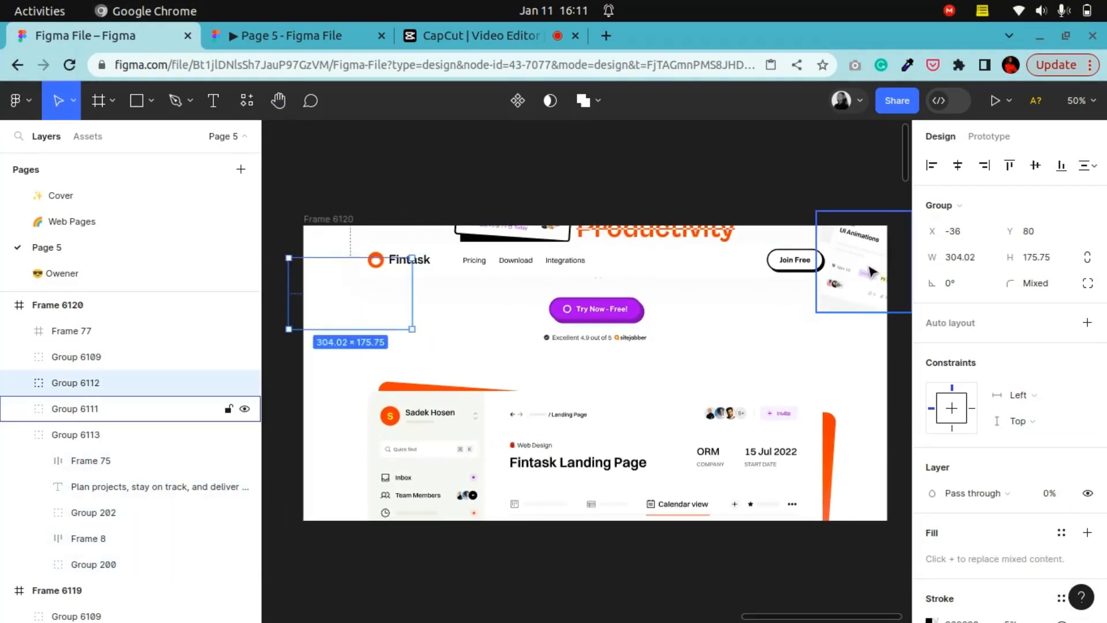
Step: Set the opacity of the UI Animations card, Group 6111, in Frame 6120 to 0%
click(1053, 497)
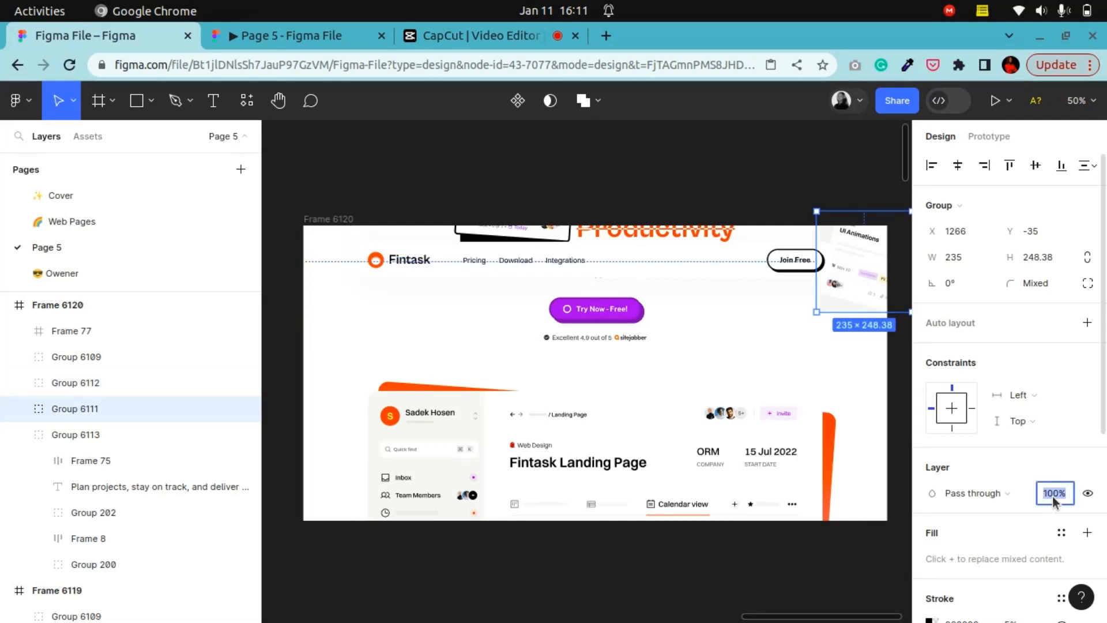
text(0)
key(Return)
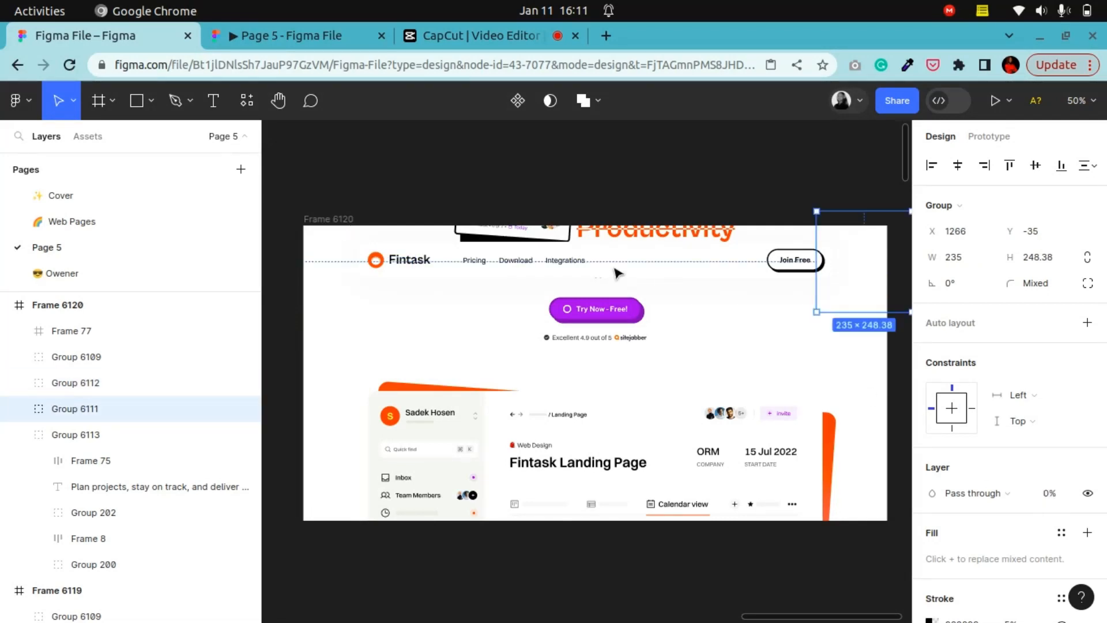
click(320, 217)
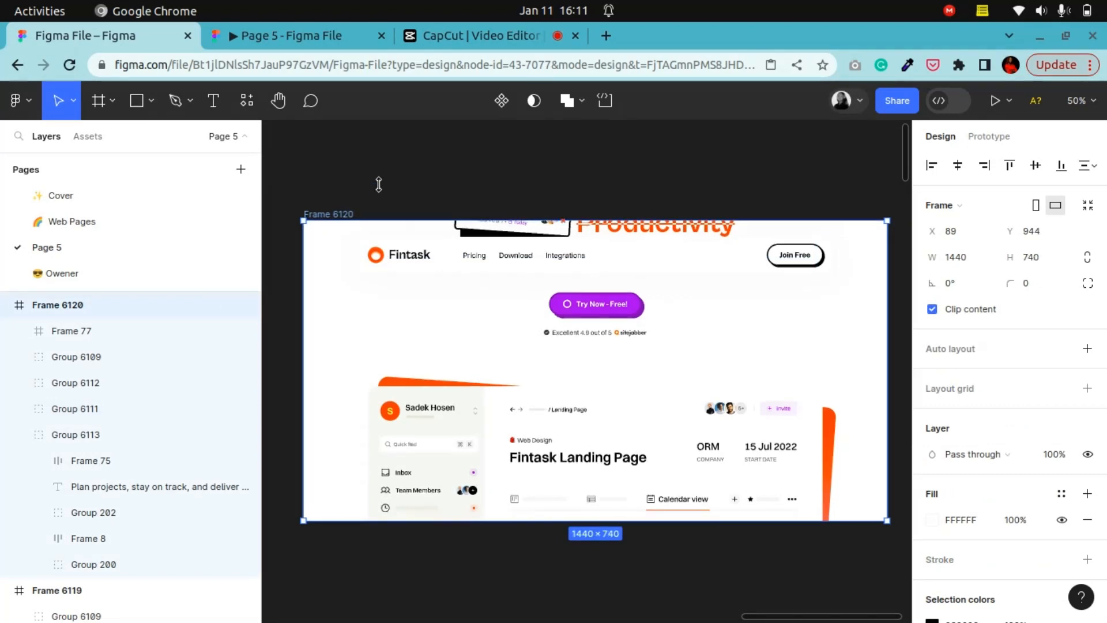
drag(379, 226, 382, 146)
key(ctrl+z)
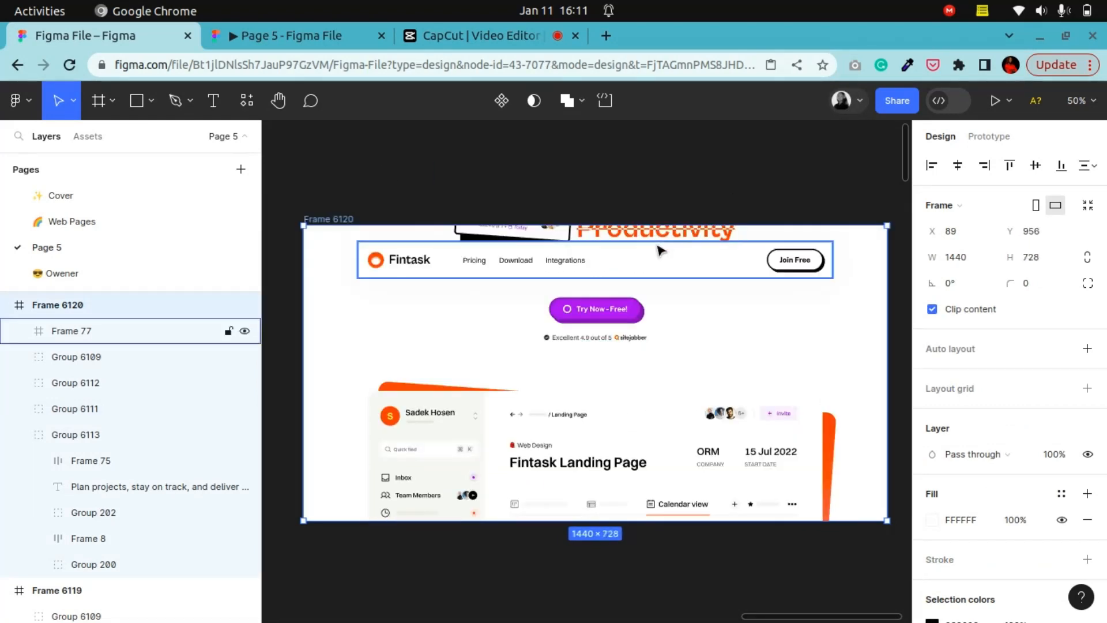
Step: Set the opacity of the "Plan projects, stay on track" text inside the hero group of Frame 6120 to 0%
click(678, 238)
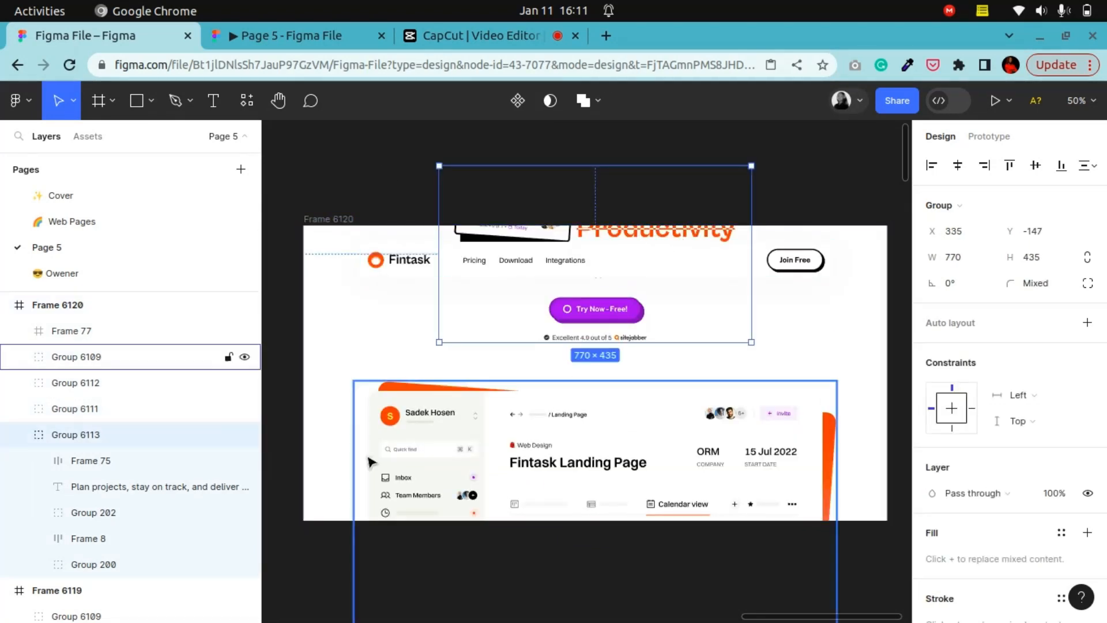
click(78, 463)
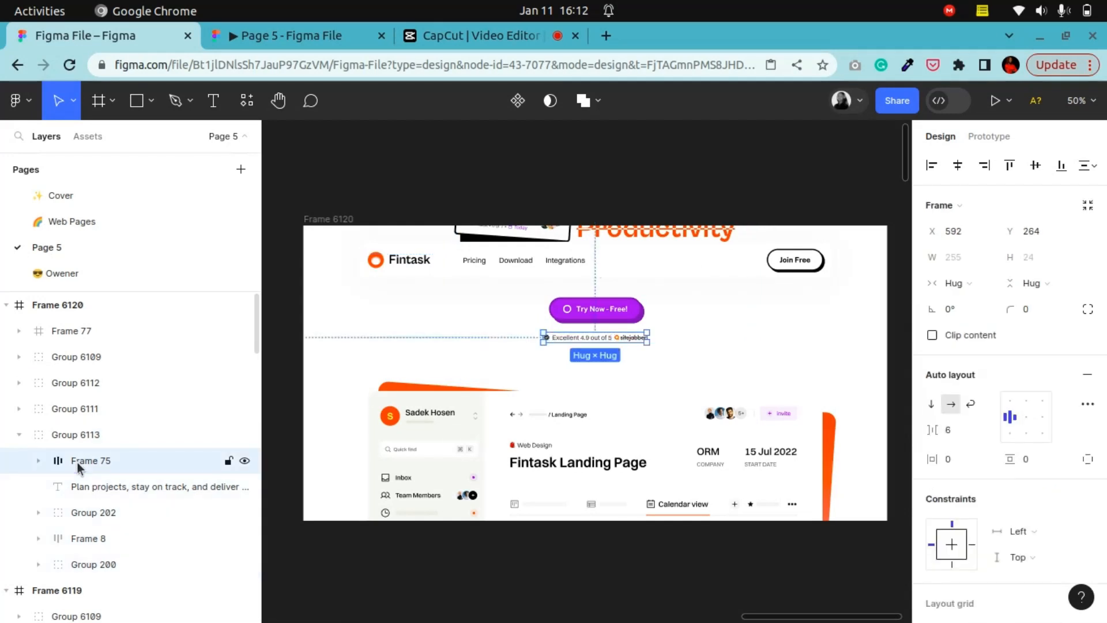
click(122, 489)
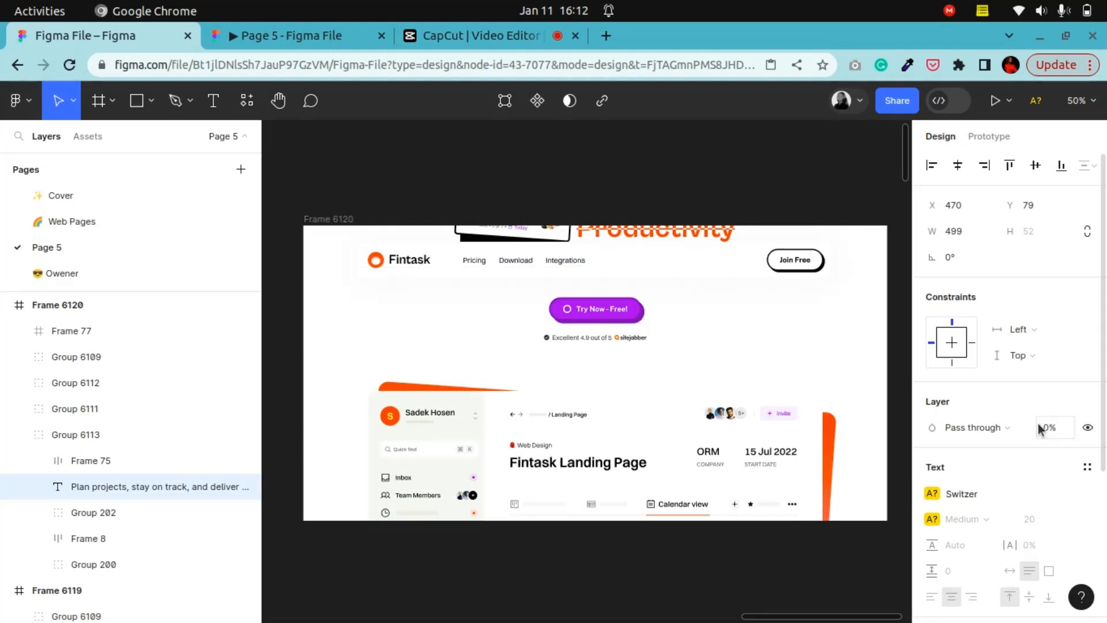
Step: Set the opacity of the upper headline group, Group 202, inside Frame 6120's hero content to 0%
click(98, 460)
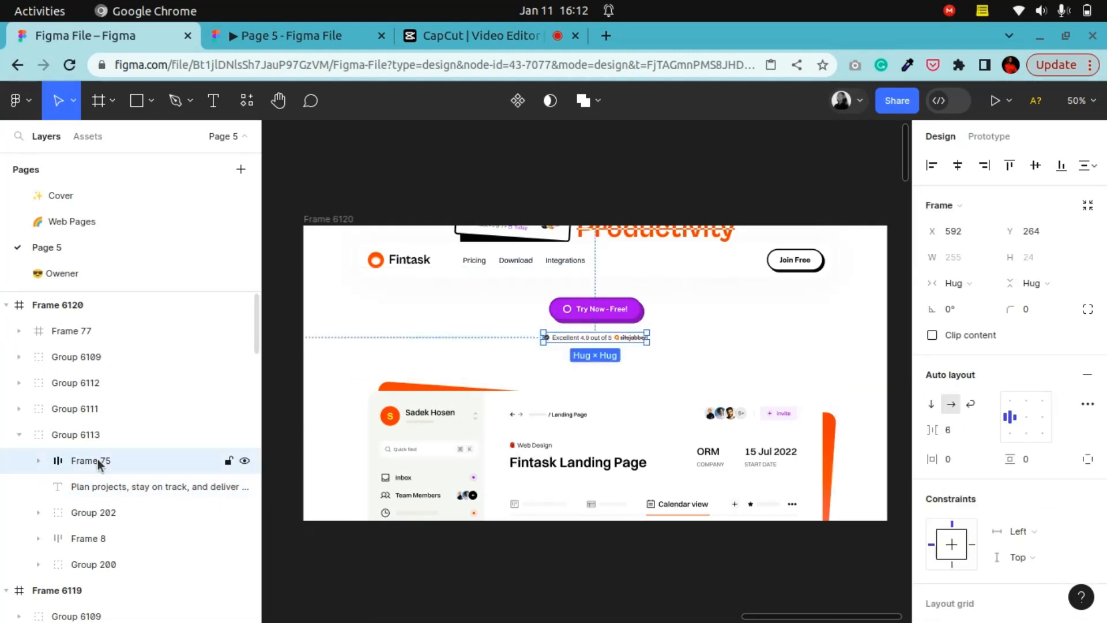
click(90, 513)
click(1061, 496)
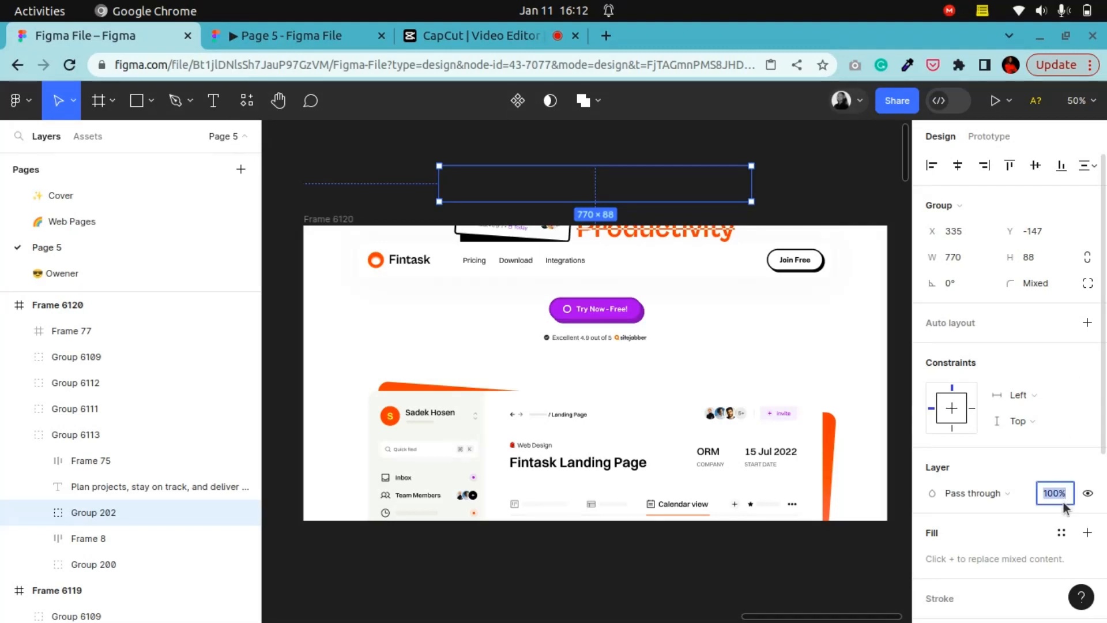
text(0)
key(Return)
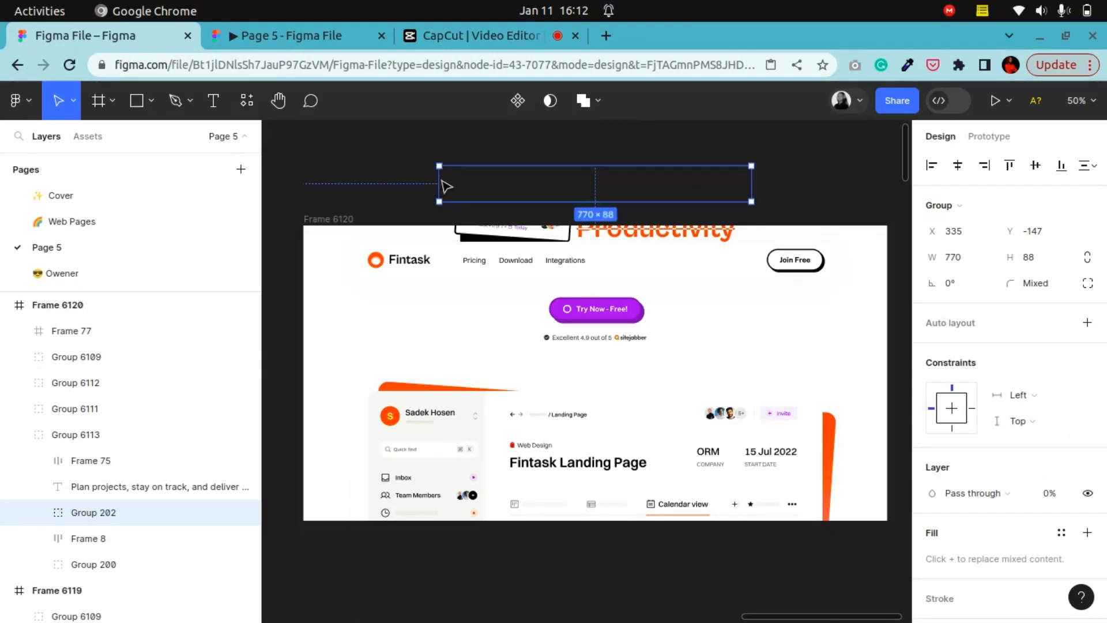
Step: Set the opacity of the "Productivity" headline line with its card, Group 200, in Frame 6120 to 0%
click(519, 241)
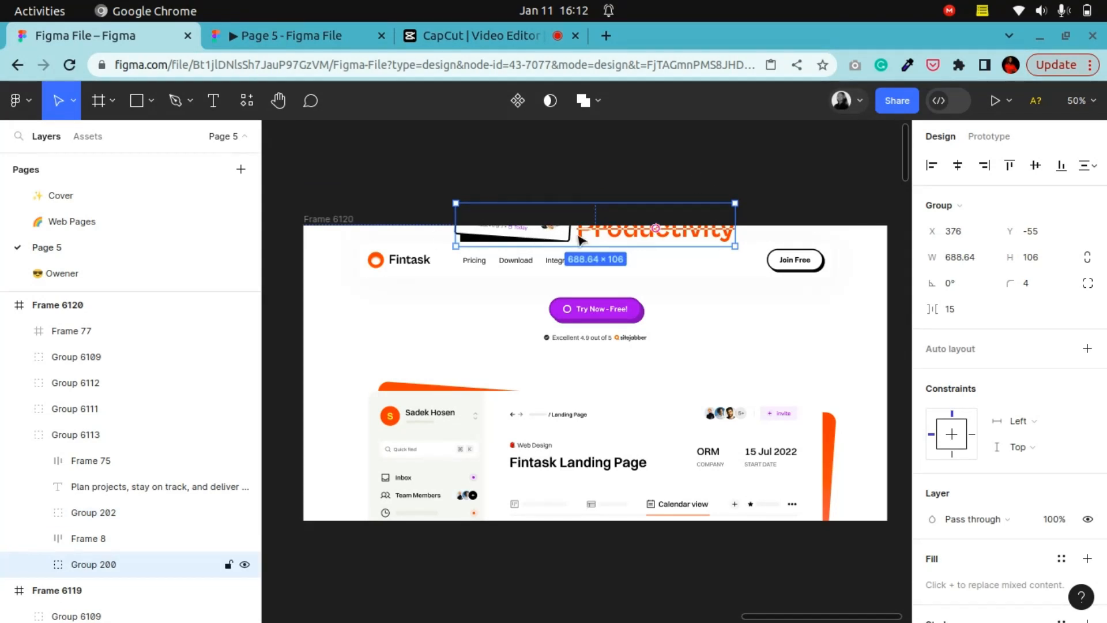
click(279, 110)
drag(281, 351, 735, 279)
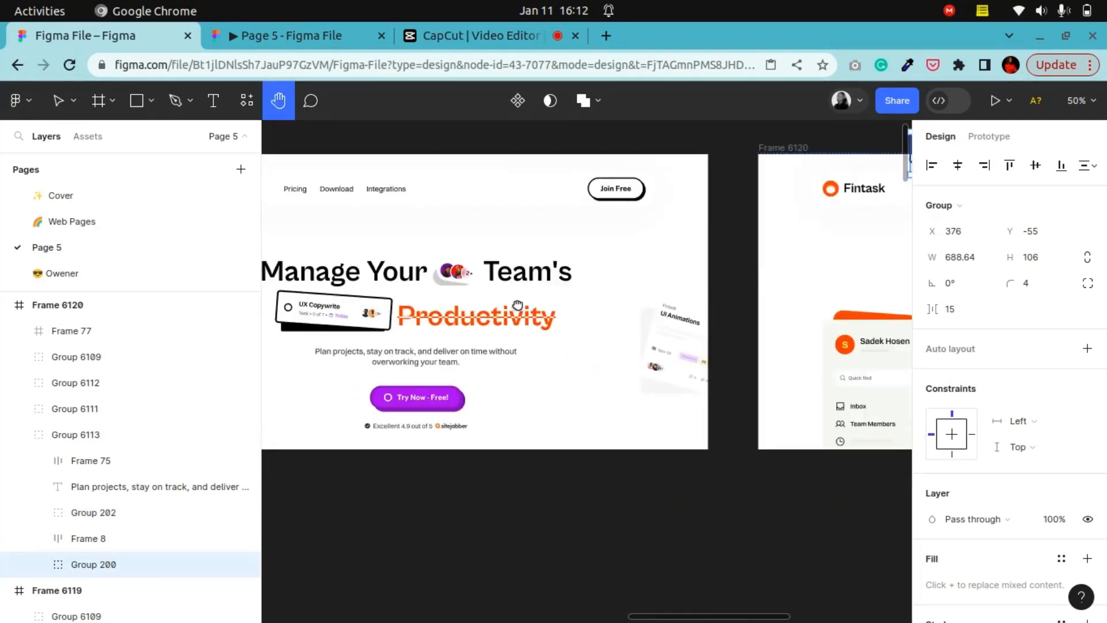
drag(518, 305, 596, 317)
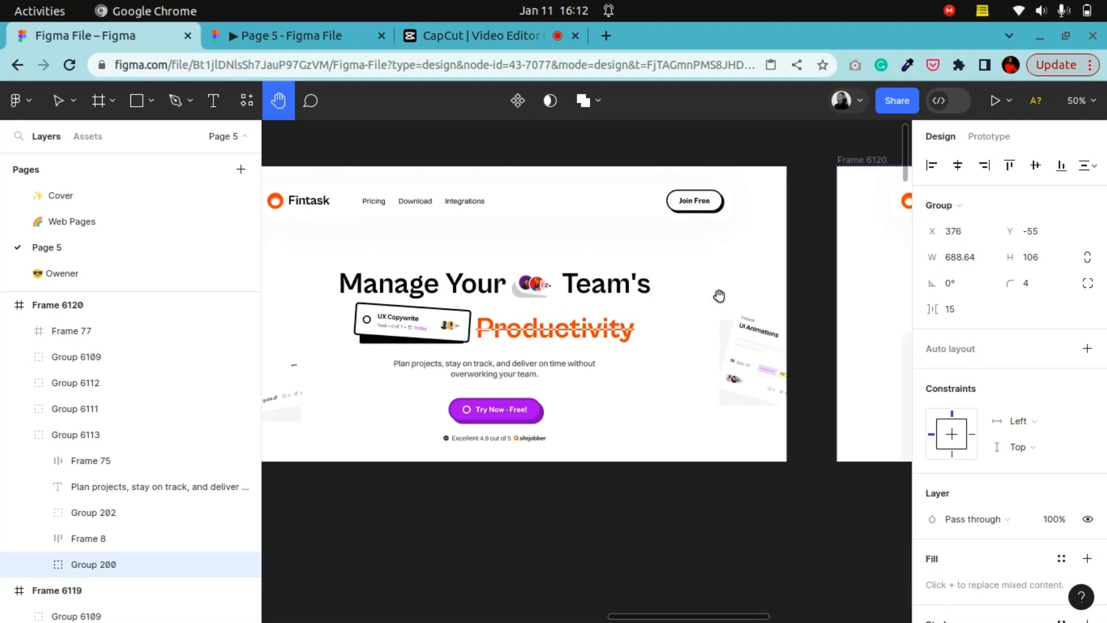
drag(719, 296, 239, 309)
drag(627, 345, 445, 347)
drag(587, 349, 663, 344)
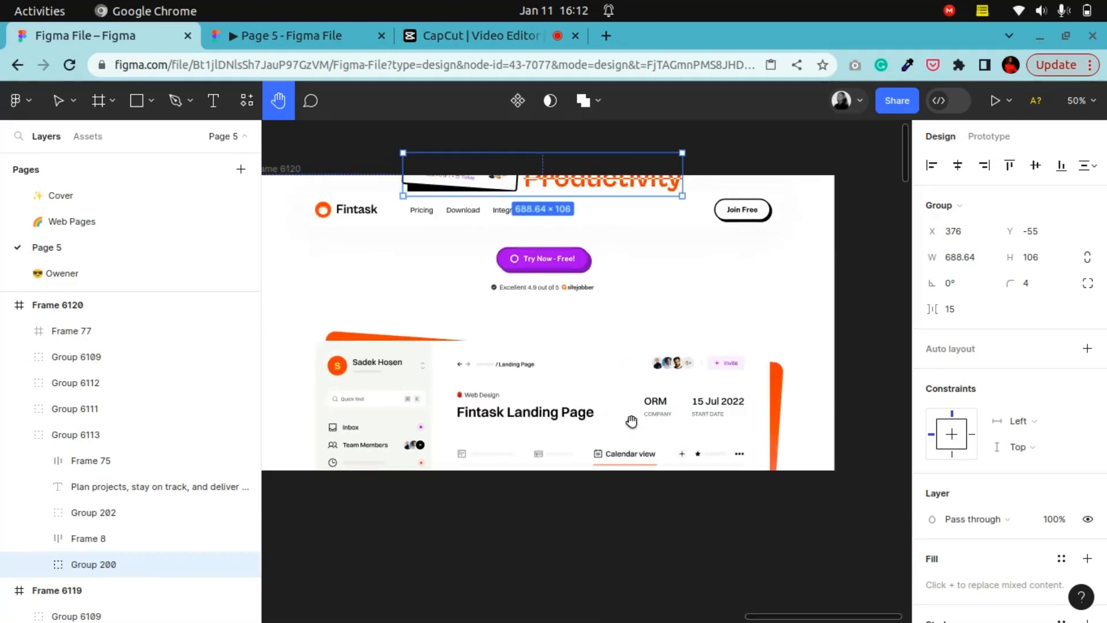
drag(542, 419, 590, 406)
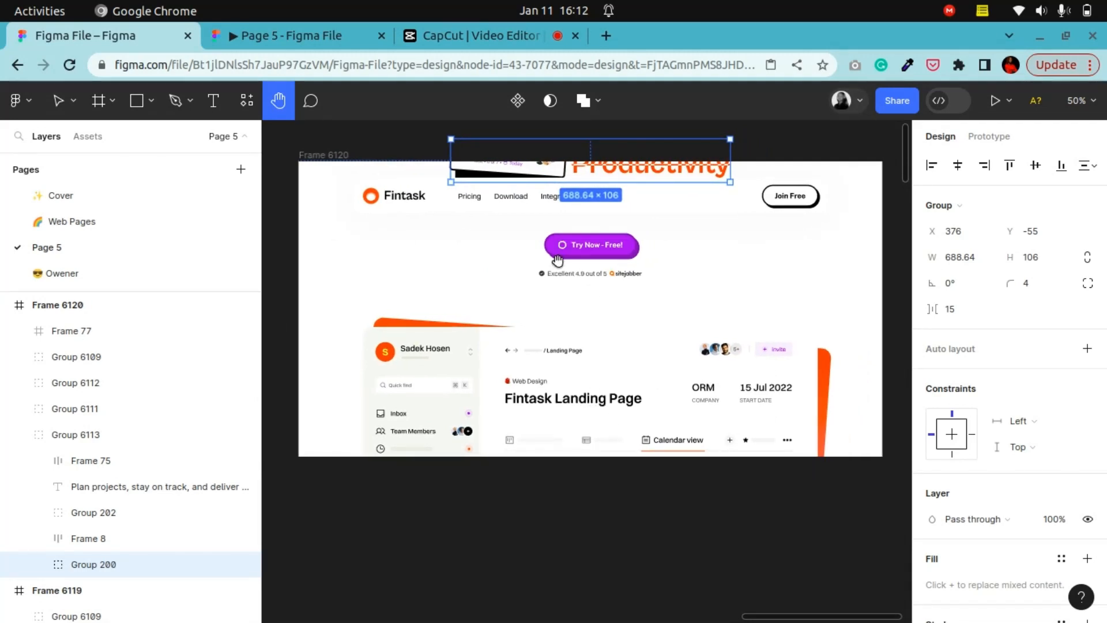
drag(677, 363, 661, 359)
scroll(1072, 421, down, 5)
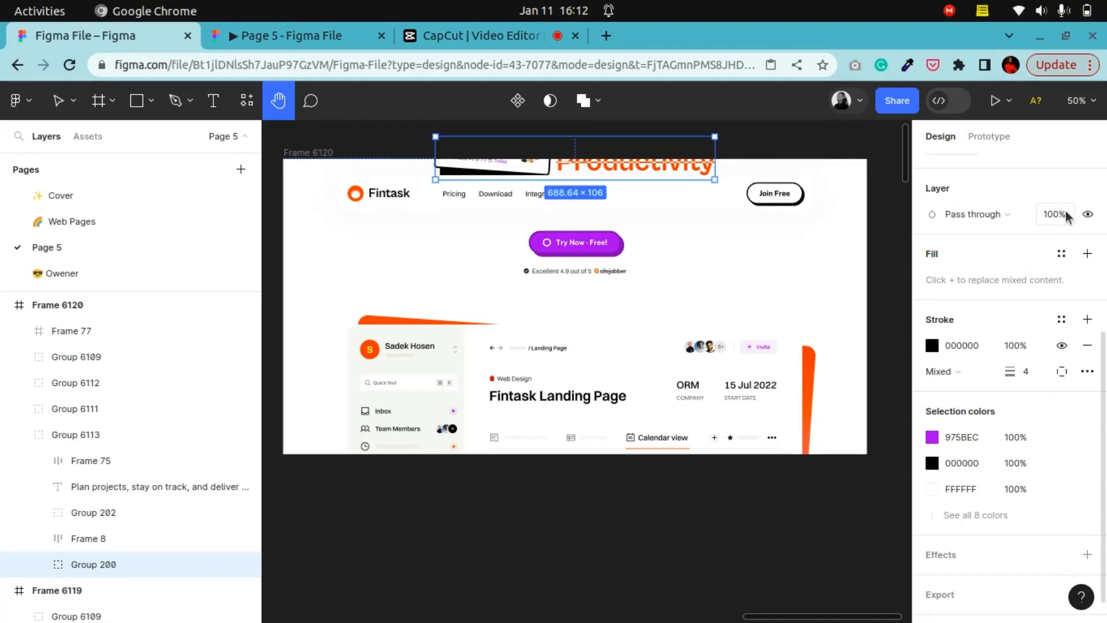
click(1066, 215)
text(0)
key(Return)
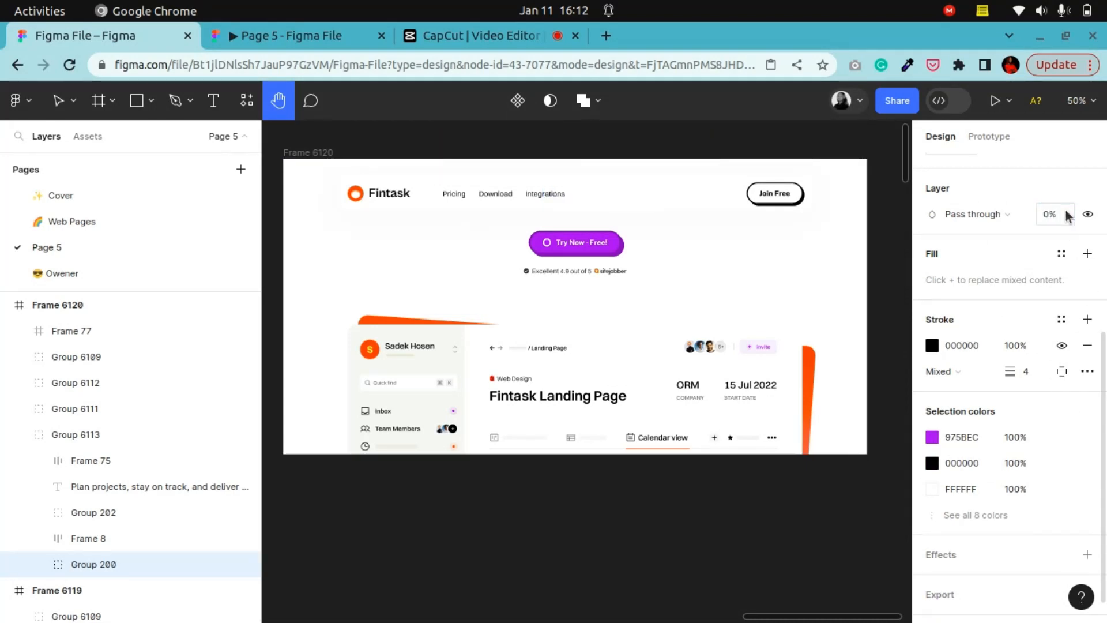
Step: Duplicate Frame 6120 and place the copy to its right at X 1653, Y 956
drag(615, 315, 581, 352)
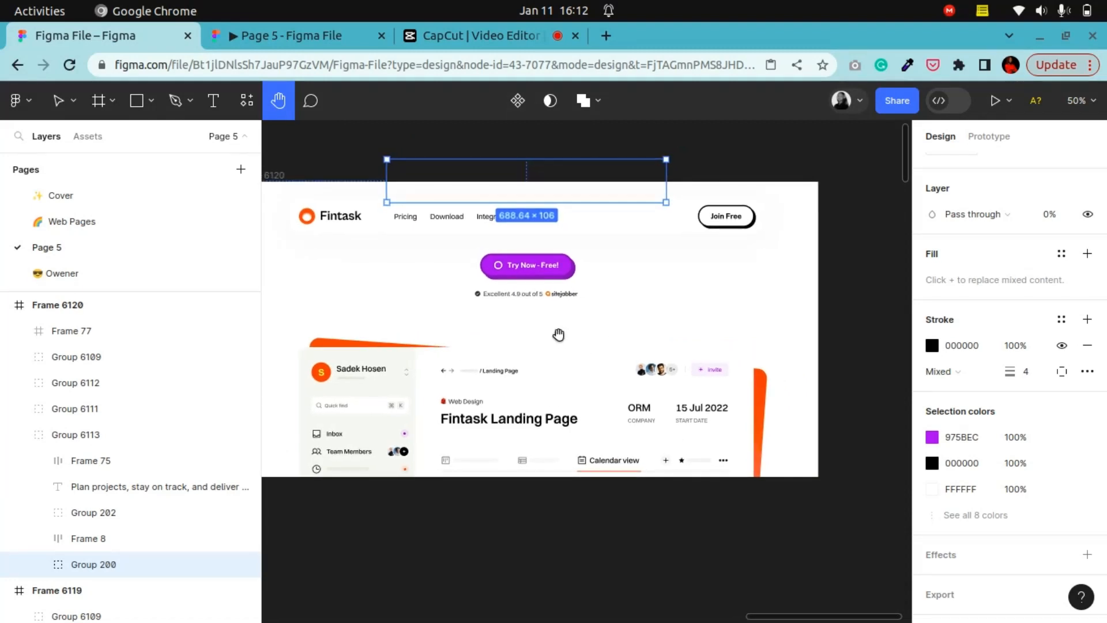
scroll(569, 324, down, 3)
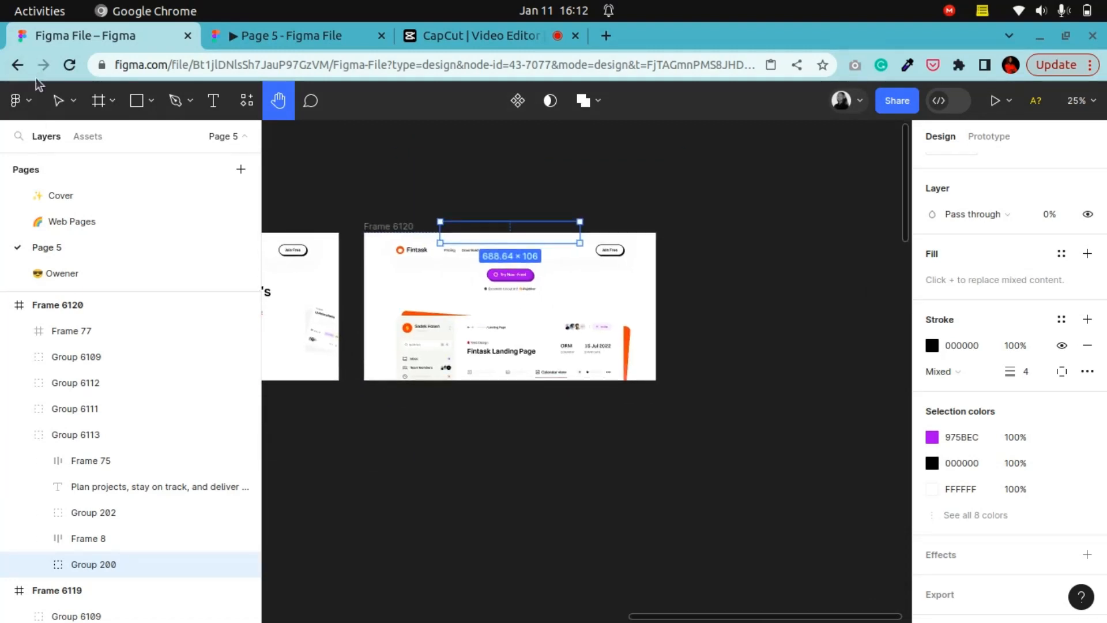
click(59, 100)
click(402, 217)
click(395, 227)
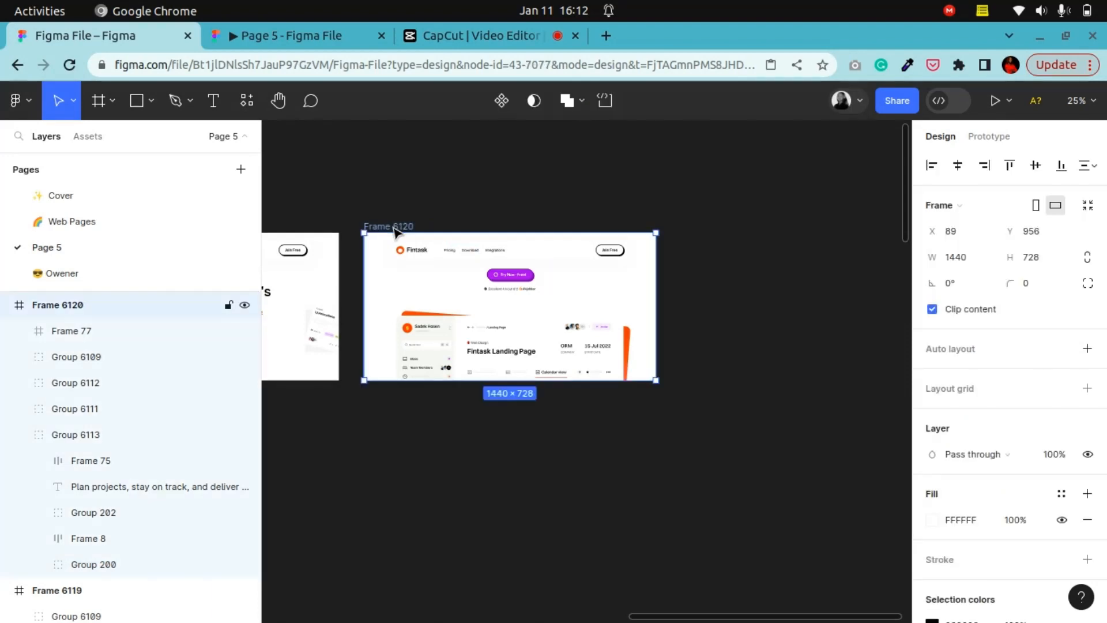
drag(394, 230, 709, 229)
Step: Move the hero group (Group 6113) and the dashboard mockup (Group 6109) in Frame 6121 up together until the purple button passes the header
click(278, 100)
drag(689, 343, 470, 390)
key(ctrl+plus)
drag(588, 371, 500, 357)
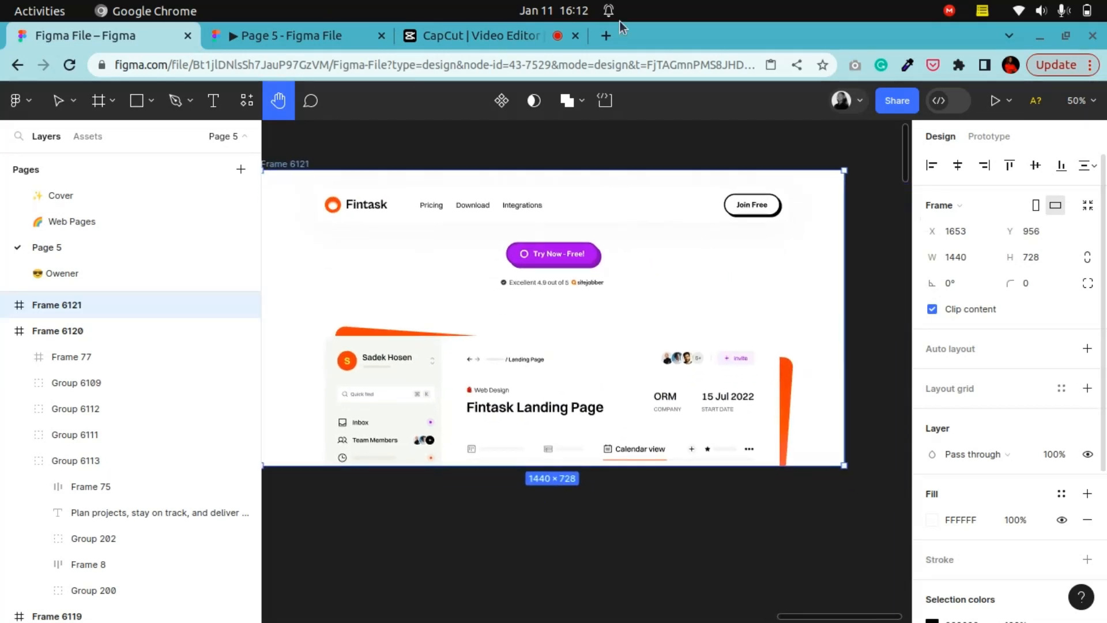
key(v)
click(558, 283)
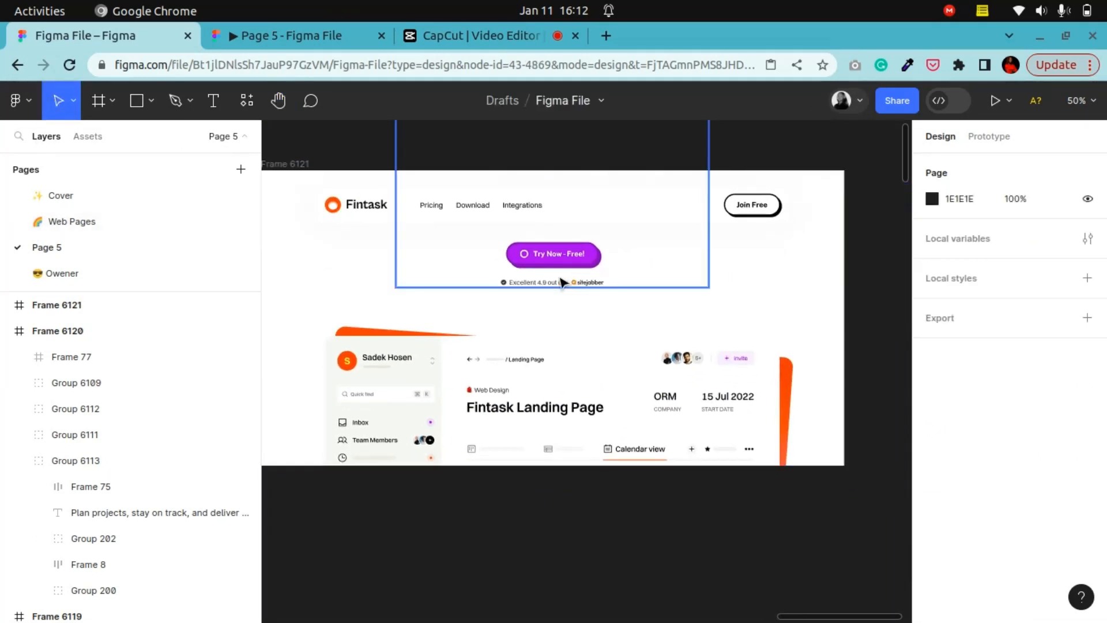
shift+click(536, 361)
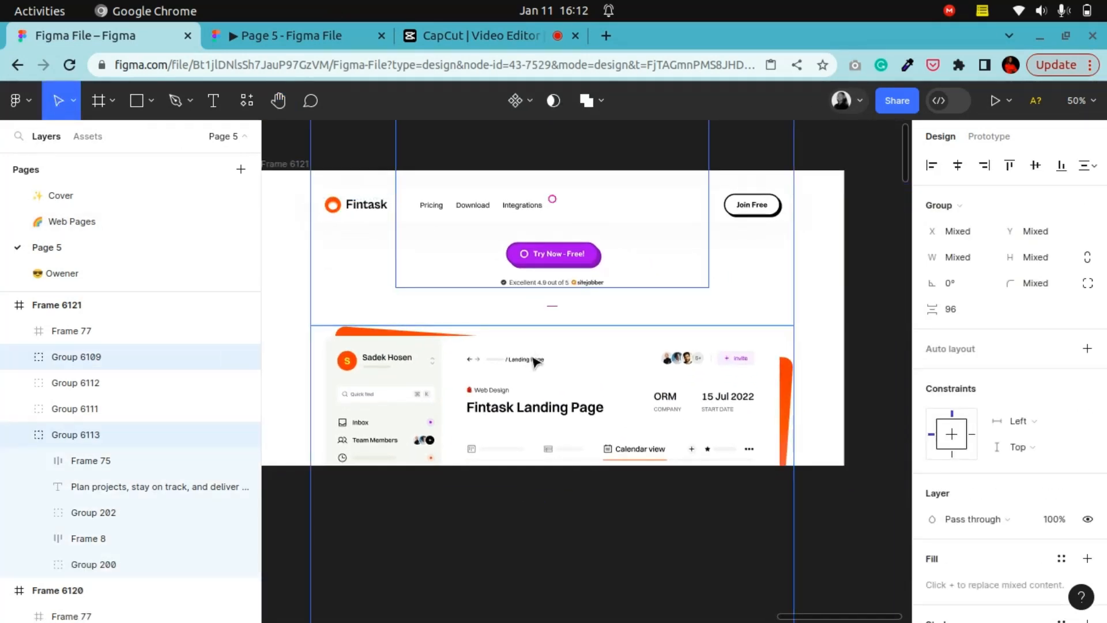
key(Up)
key(Up)
key(Up)
key(Up)
key(Up)
key(Up)
key(Up)
key(Up)
key(Up)
key(Up)
key(Up)
key(Up)
key(Up)
key(Up)
key(Up)
key(Up)
key(Up)
key(Up)
key(Up)
key(Up)
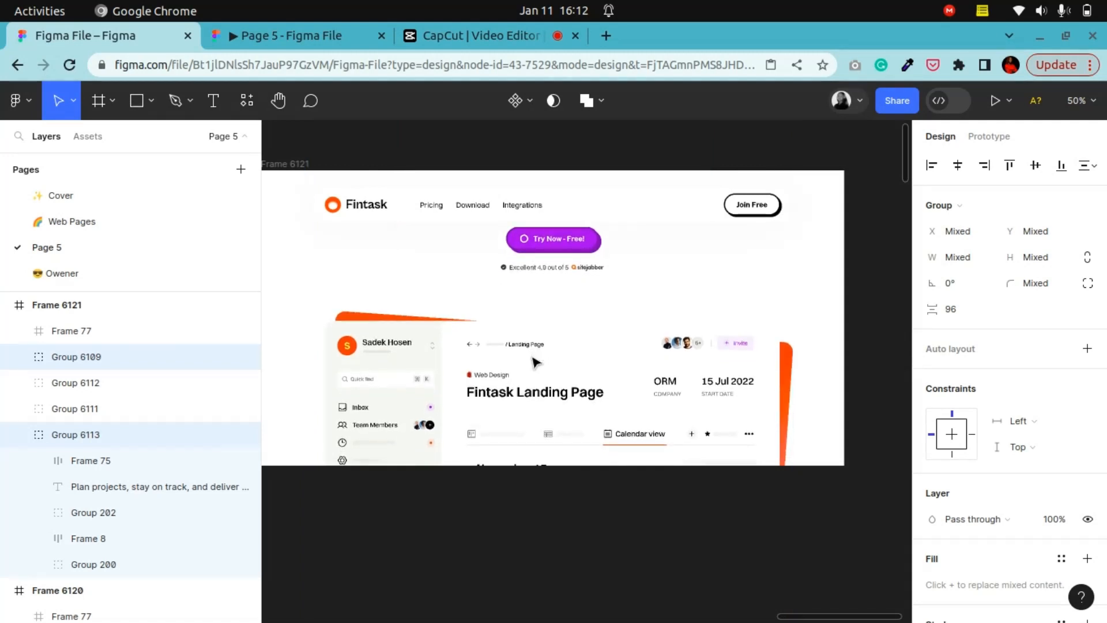
key(Up)
key(Up)
key(Up)
key(Up)
key(Up)
key(Up)
key(Up)
key(Up)
key(Up)
key(Up)
key(Up)
key(Up)
key(Up)
key(Up)
key(Up)
key(Up)
key(Up)
key(Up)
key(Up)
key(Up)
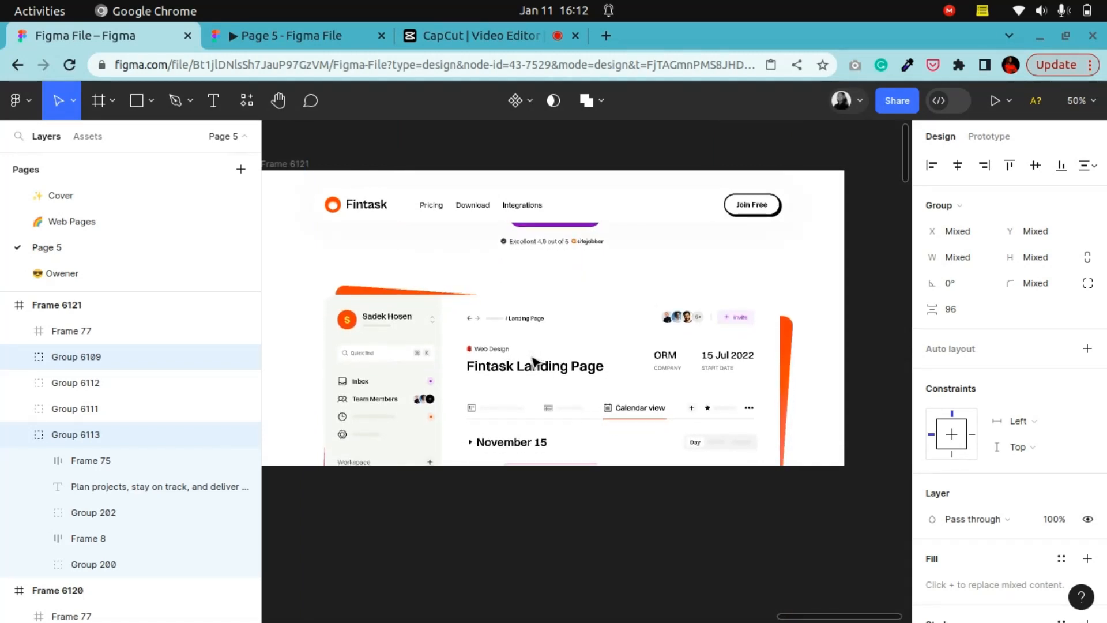
key(Up)
key(Up)
key(Up)
key(Up)
key(Up)
key(Up)
key(Up)
key(Up)
key(Up)
key(Up)
key(Up)
key(Up)
key(Up)
key(Up)
key(Up)
key(Up)
key(Up)
key(Up)
key(Up)
key(Up)
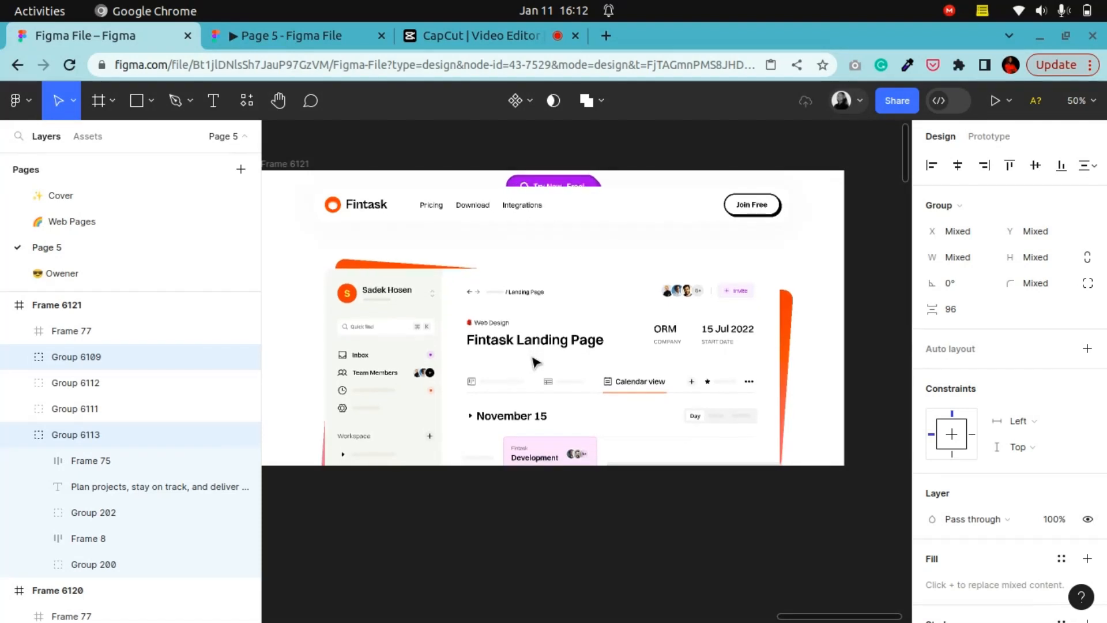
Step: Move both groups in Frame 6121 back down until the Try Now button and rating line sit just below the header links
key(Down)
key(Down)
key(Down)
key(Down)
key(Down)
key(Down)
key(Down)
key(Down)
key(Down)
key(Down)
key(Down)
key(Down)
key(Down)
key(Down)
key(Down)
key(Down)
key(Down)
key(Down)
key(Down)
key(Down)
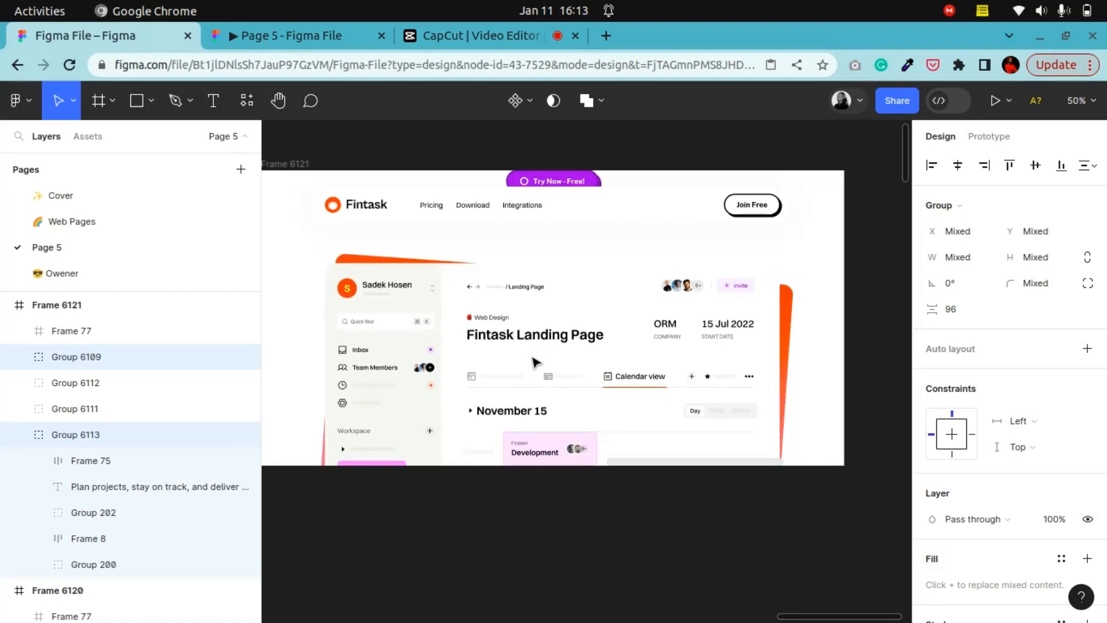
key(Down)
key(Down)
key(Down)
key(Down)
key(Down)
key(Down)
key(Down)
key(Down)
key(Down)
key(Down)
key(Down)
key(Down)
key(Down)
key(Down)
key(Down)
key(Down)
key(Down)
key(Down)
key(Down)
key(Down)
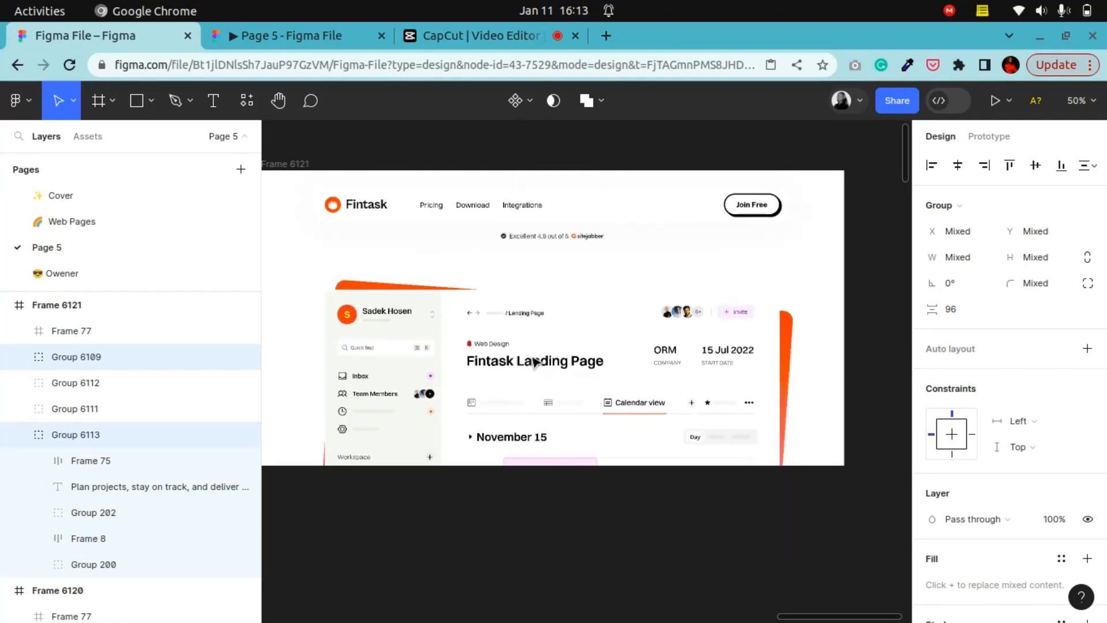
key(Down)
key(Down)
key(Down)
key(Down)
key(Down)
key(Down)
key(Down)
key(Down)
key(Down)
key(Down)
key(Down)
key(Down)
key(Down)
key(Down)
key(Down)
key(Down)
key(Down)
key(Down)
key(Down)
key(Down)
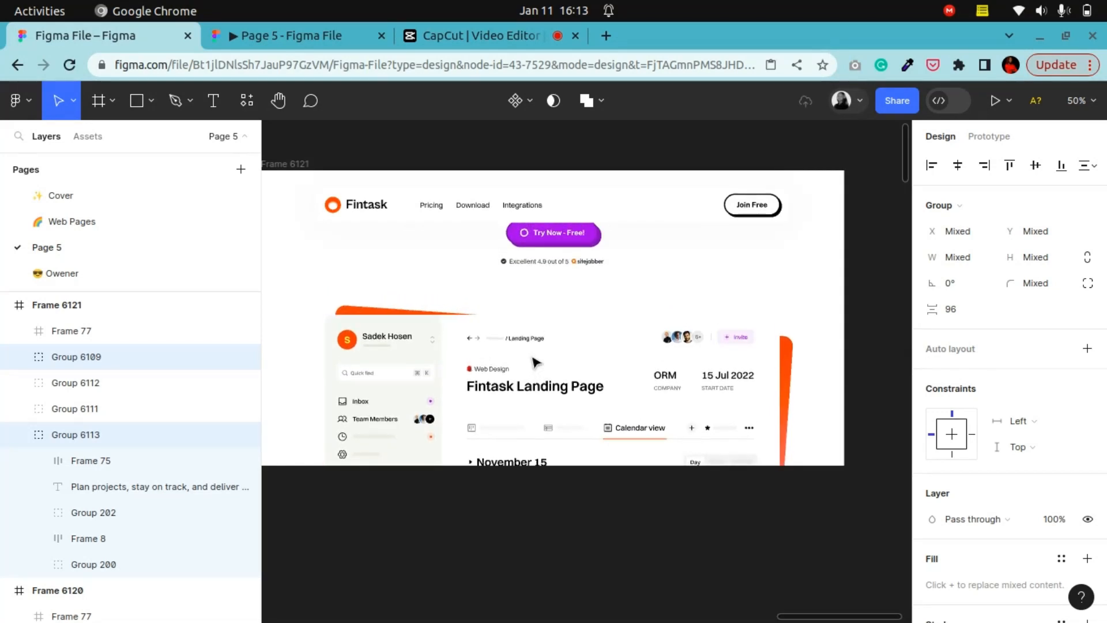
Step: Make the Try Now button (Frame 8) and the rating line (Frame 75) in Frame 6121 fully transparent through their layer opacity
click(587, 263)
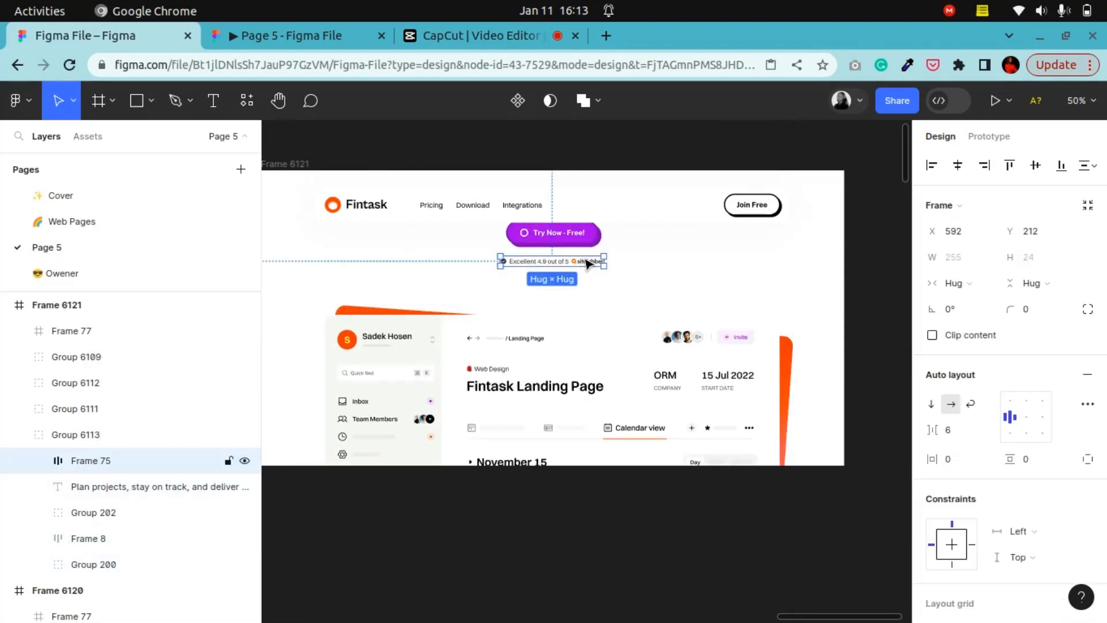
shift+click(594, 237)
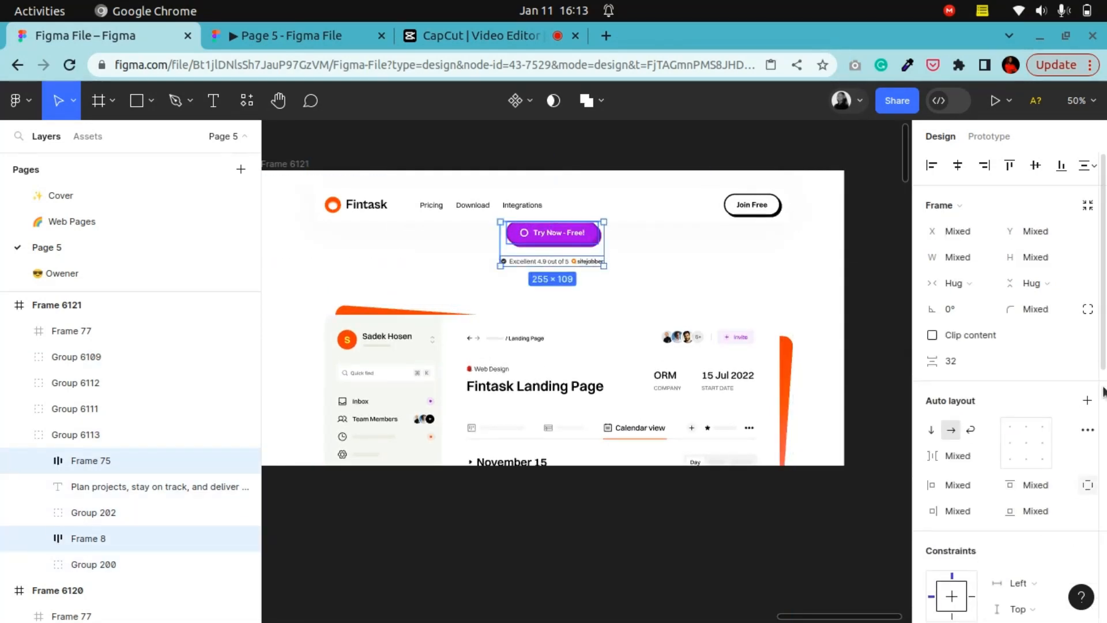
scroll(1061, 392, down, 3)
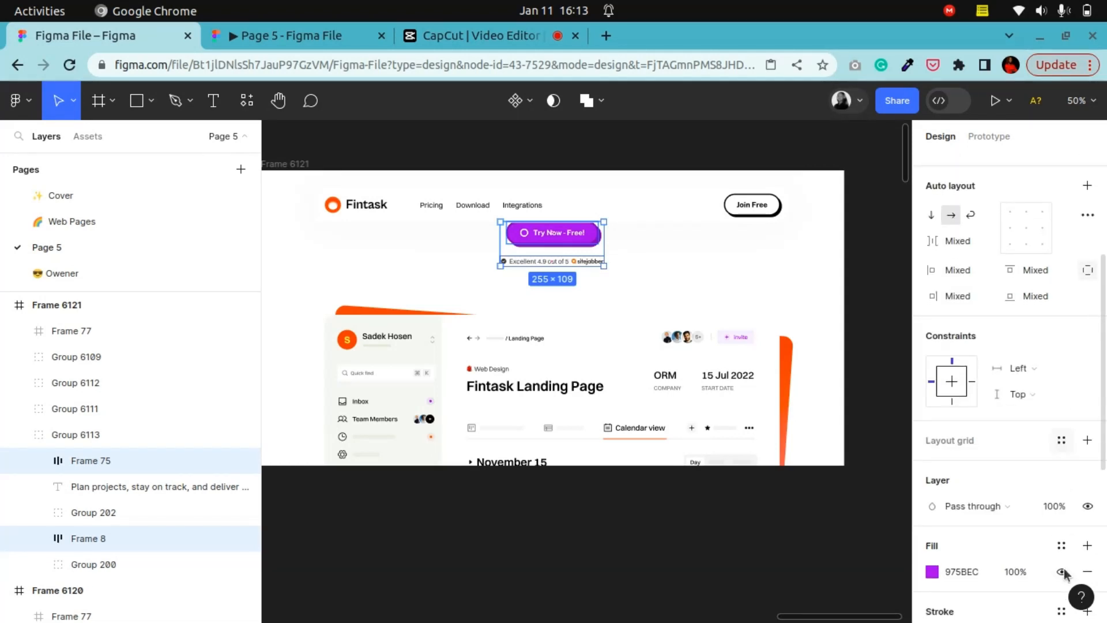
click(1063, 507)
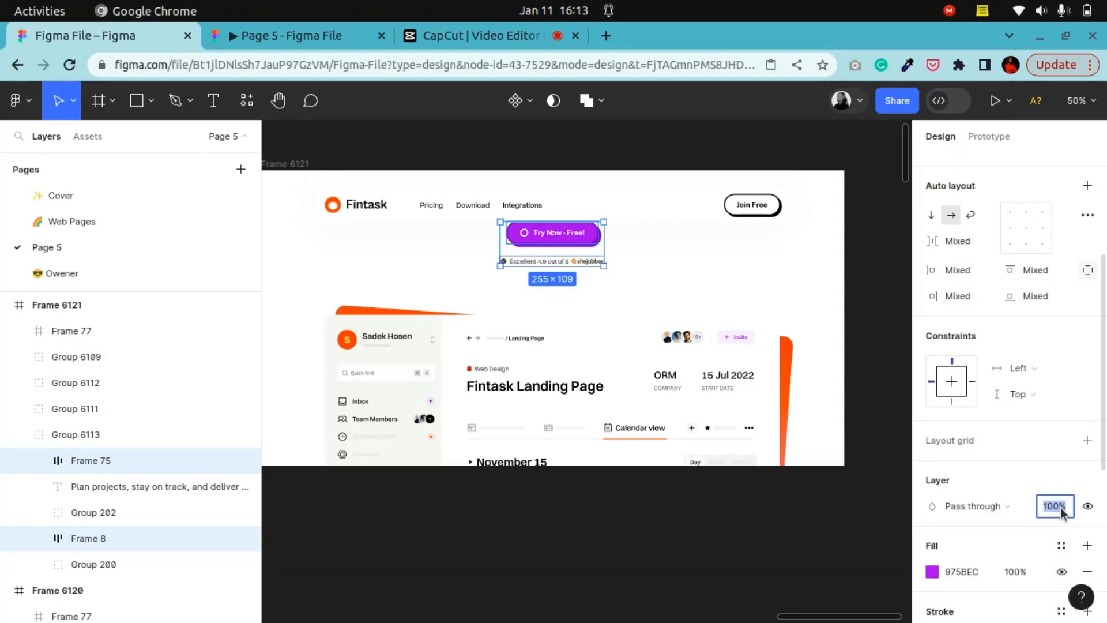
click(714, 573)
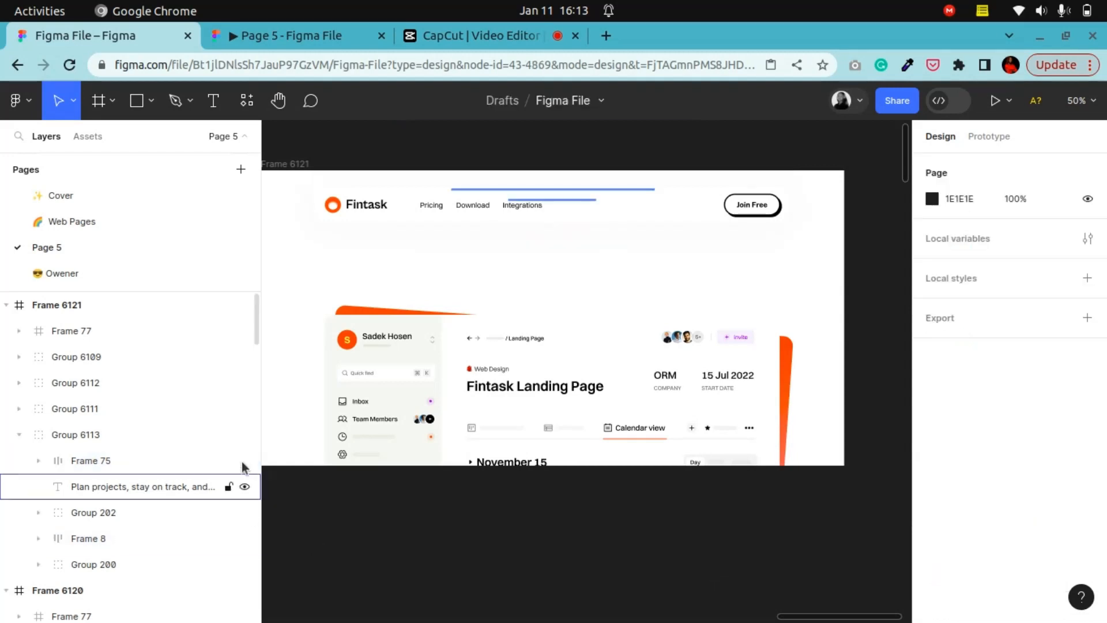
Step: Move the hero group and the dashboard mockup in Frame 6121 up together until the dashboard's top edge sits just below the header
click(506, 262)
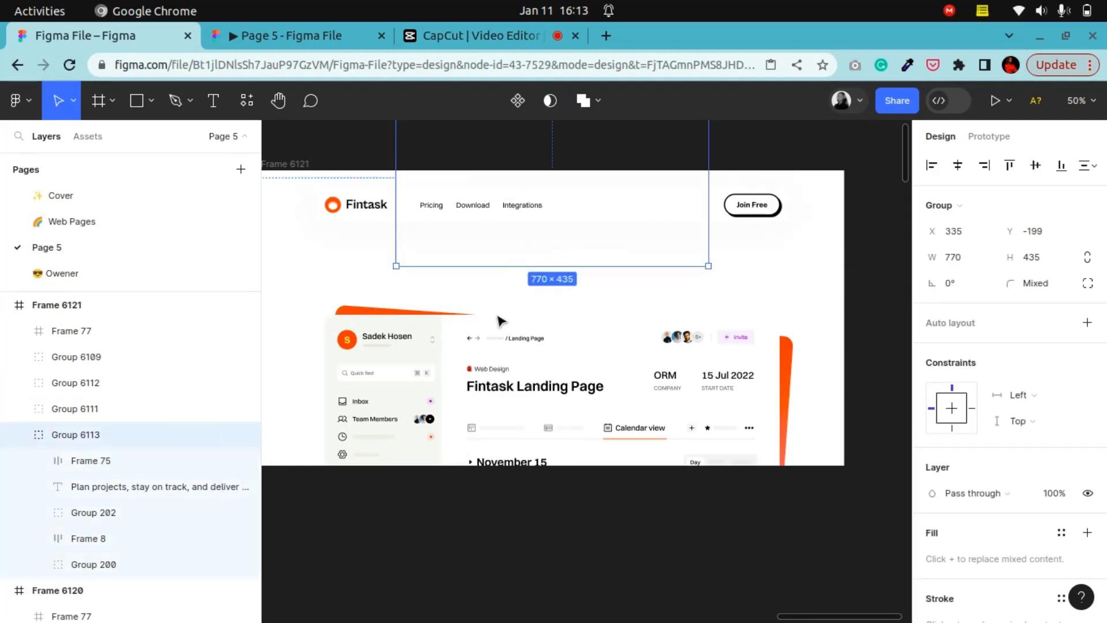
shift+click(499, 358)
key(shift+Up)
key(shift+Up)
key(shift+Up)
key(shift+Up)
key(shift+Up)
key(shift+Up)
key(shift+Up)
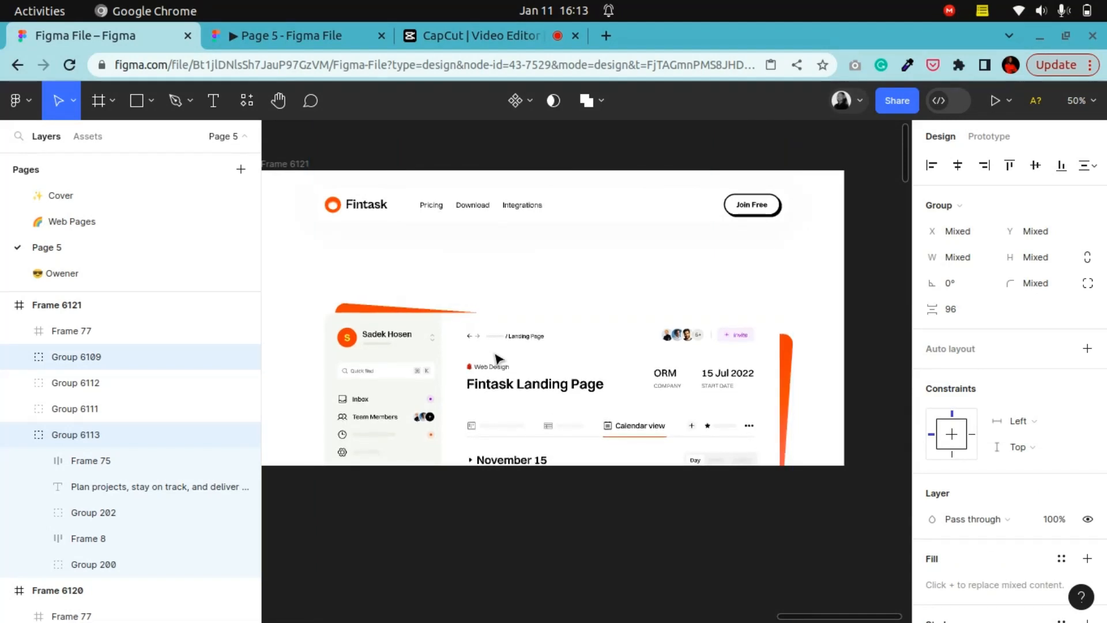
key(shift+Up)
key(shift+Up)
key(shift+Up)
key(shift+Up)
key(shift+Up)
key(shift+Up)
key(shift+Up)
key(shift+Up)
key(shift+Up)
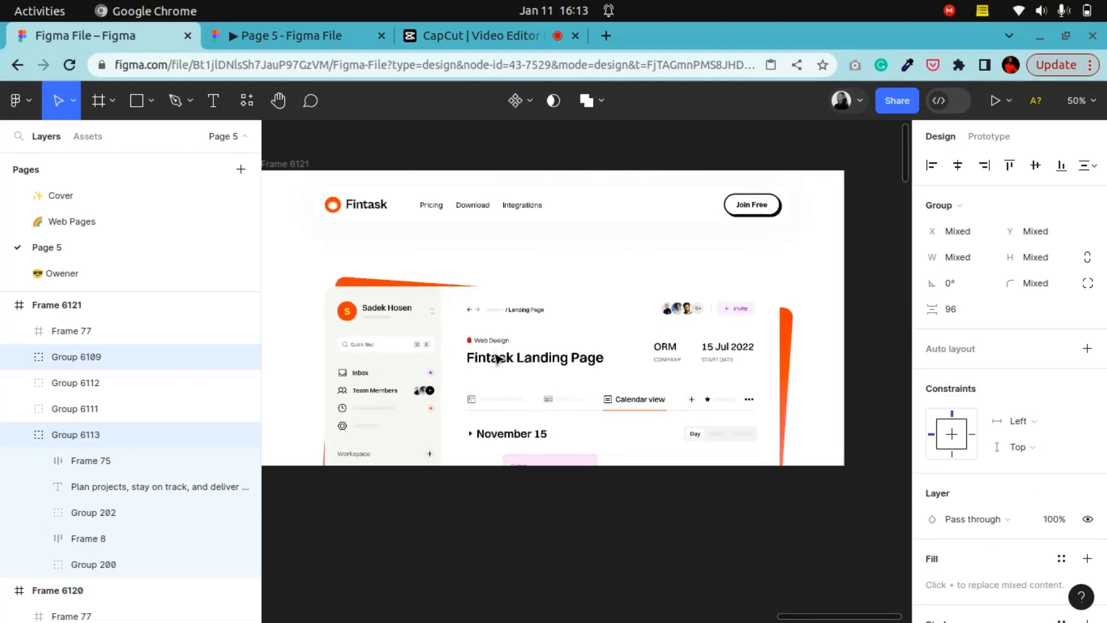
key(shift+Up)
key(shift+Up)
key(shift+Up)
key(shift+Up)
key(shift+Up)
key(shift+Up)
key(shift+Up)
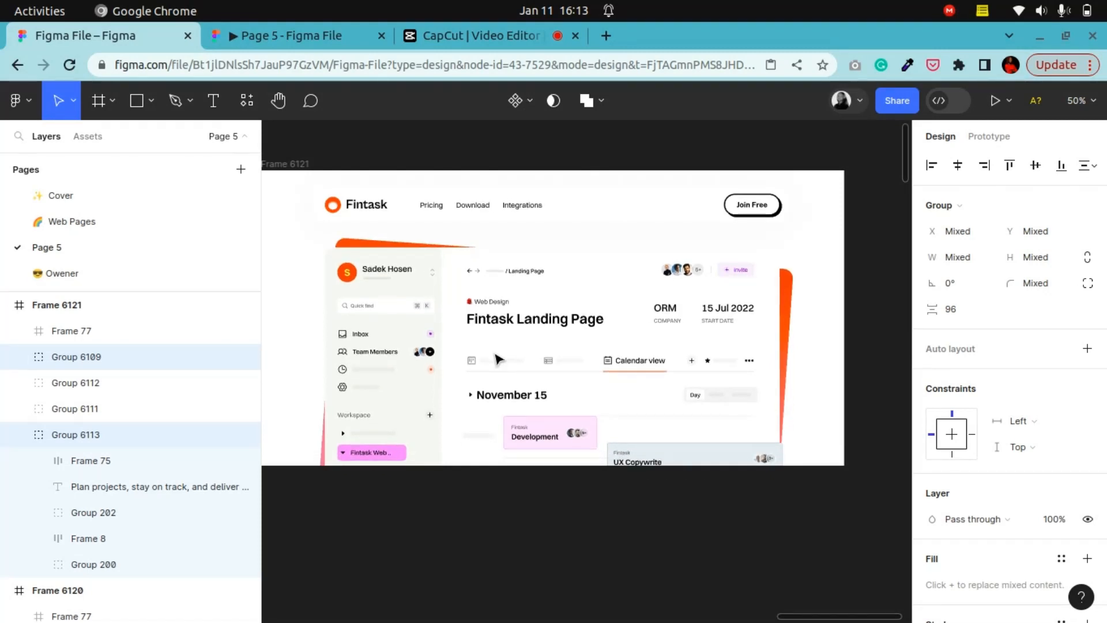
key(minus)
click(737, 238)
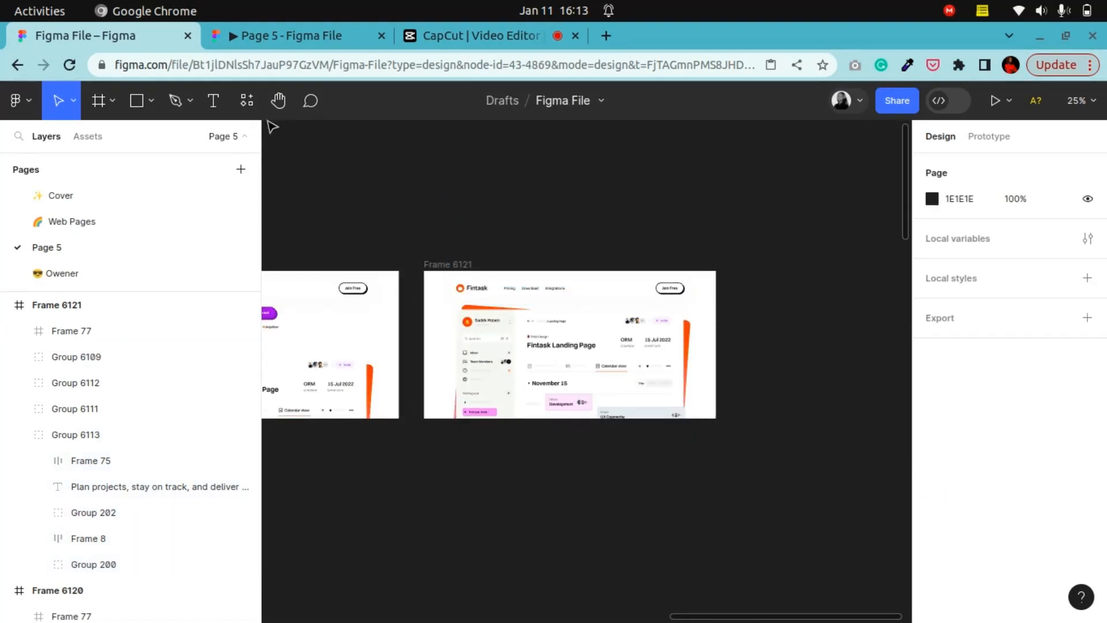
Step: Copy the integrations and features section (Group 6110) from the Landing Page frame
click(278, 101)
drag(415, 505, 831, 365)
drag(369, 404, 733, 407)
drag(279, 408, 671, 296)
drag(581, 402, 578, 356)
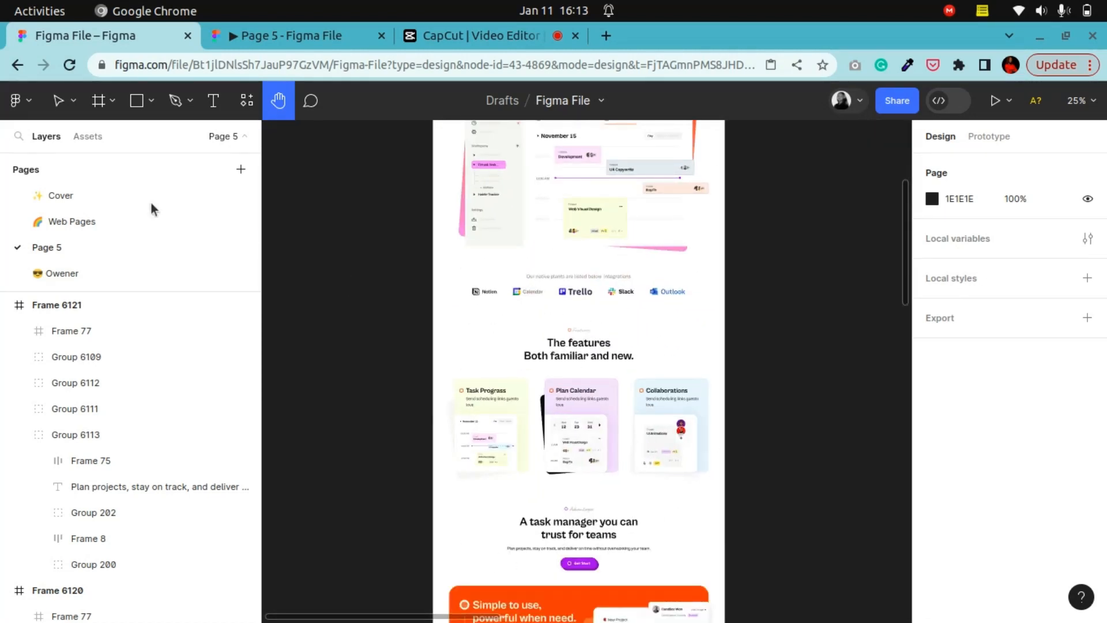
key(v)
click(606, 294)
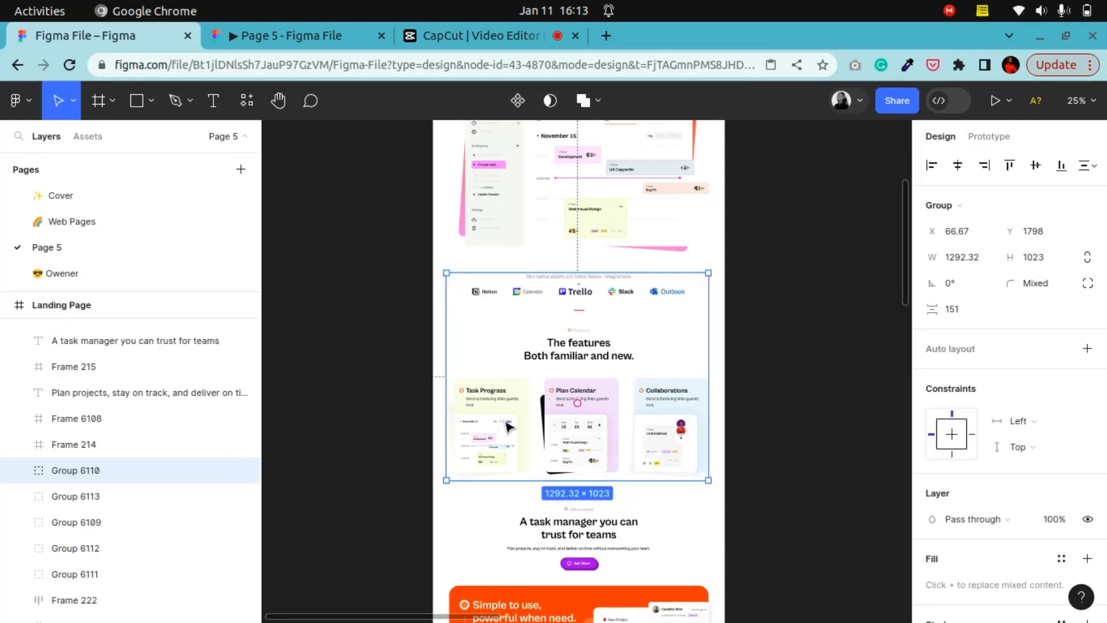
Step: Extend Frame 6121 downward to a size of 1440 × 1992
click(285, 106)
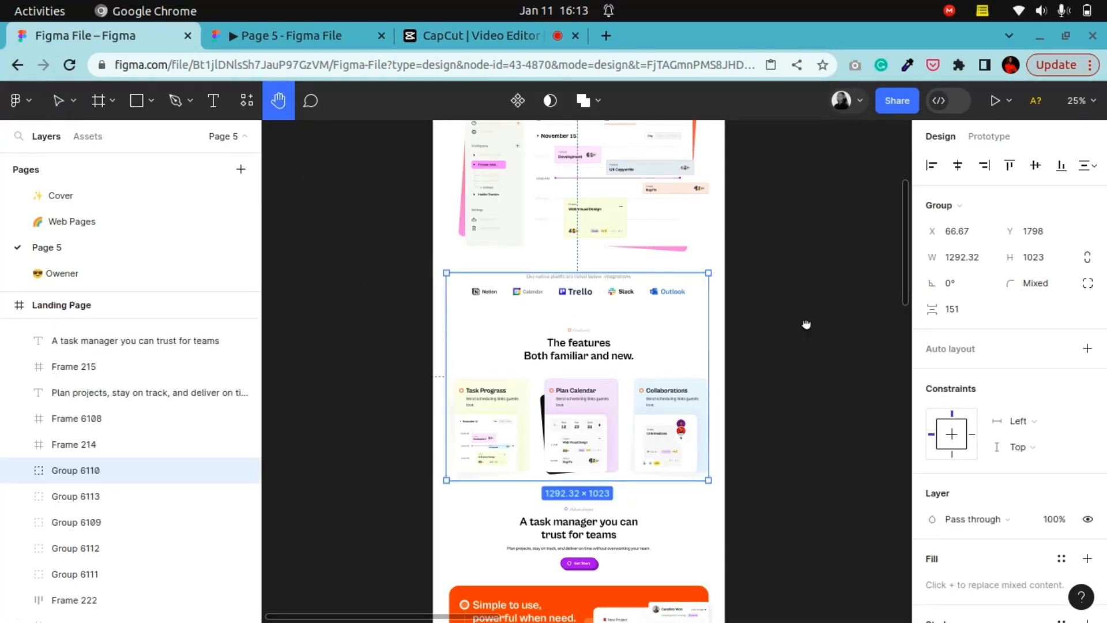
drag(830, 326, 245, 392)
scroll(704, 318, up, 3)
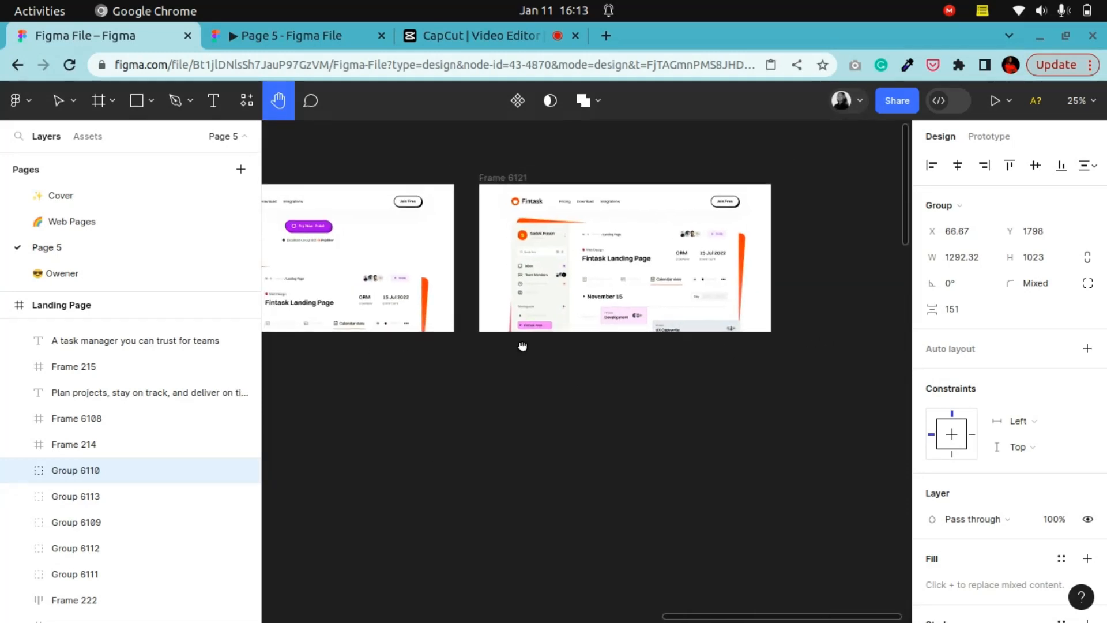
click(57, 103)
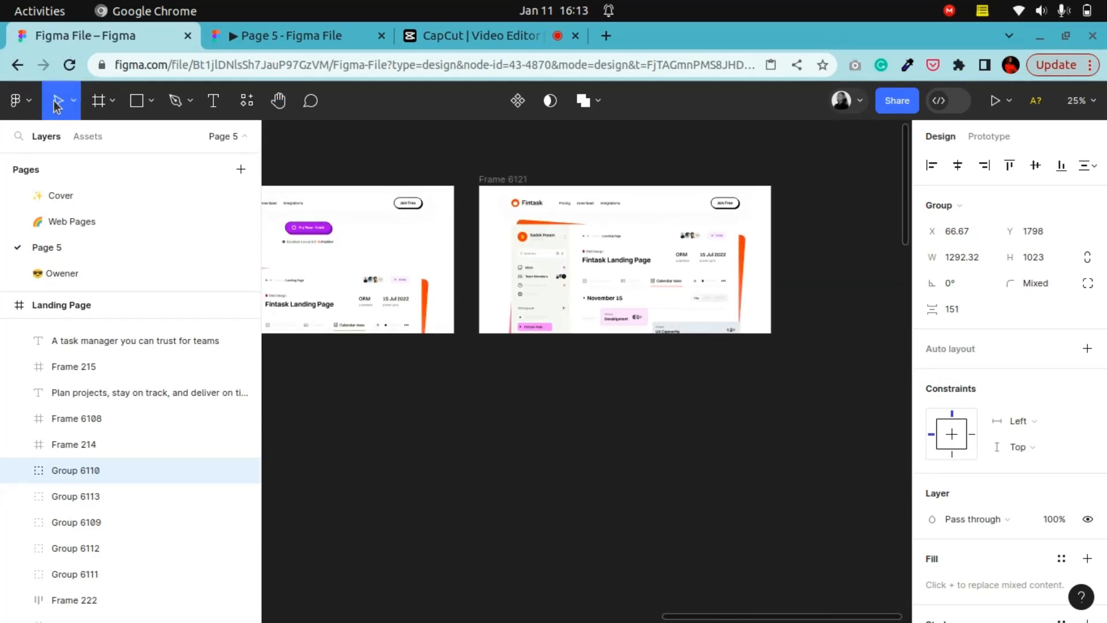
click(494, 179)
drag(529, 335, 525, 589)
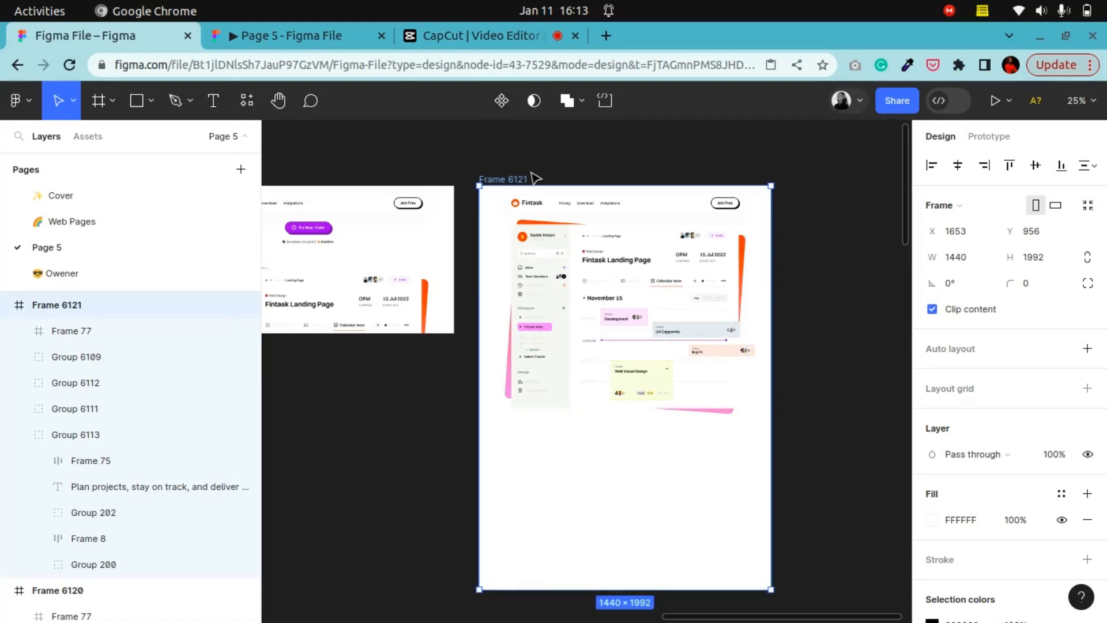
Step: Paste Group 6110 into Frame 6121, move it up below the dashboard mockup to Y 1250, and centre it horizontally
key(ctrl+v)
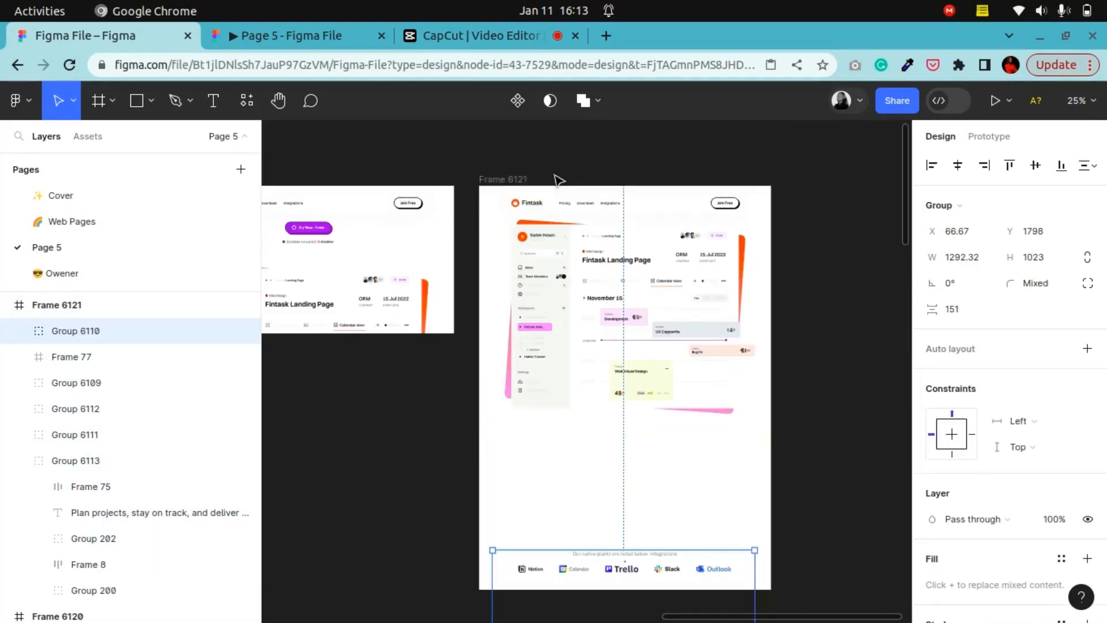
drag(668, 555, 664, 461)
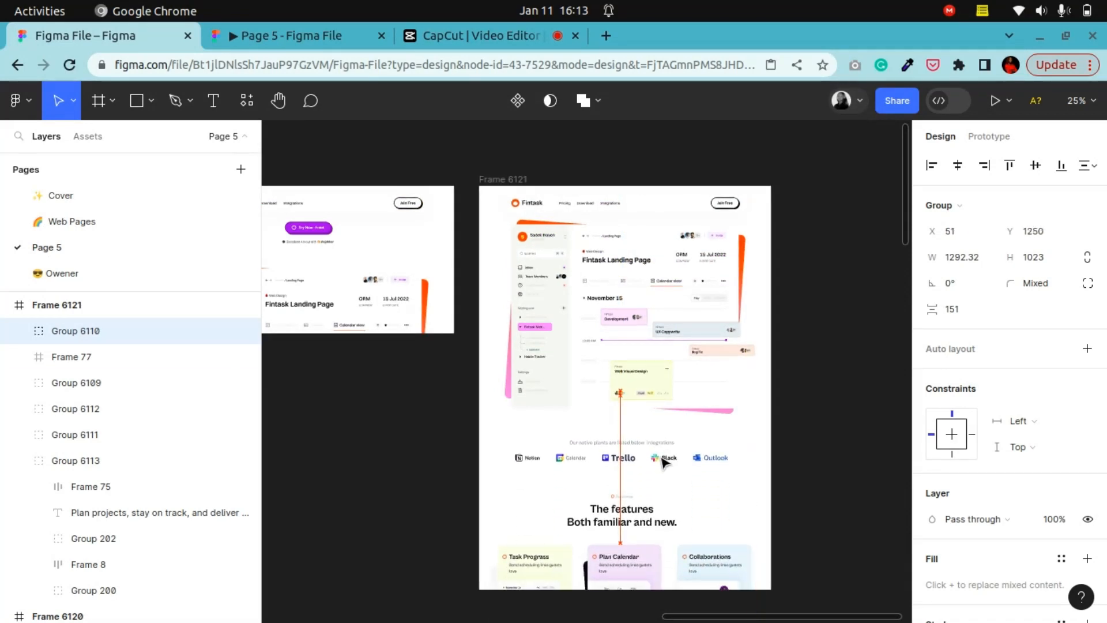
click(958, 165)
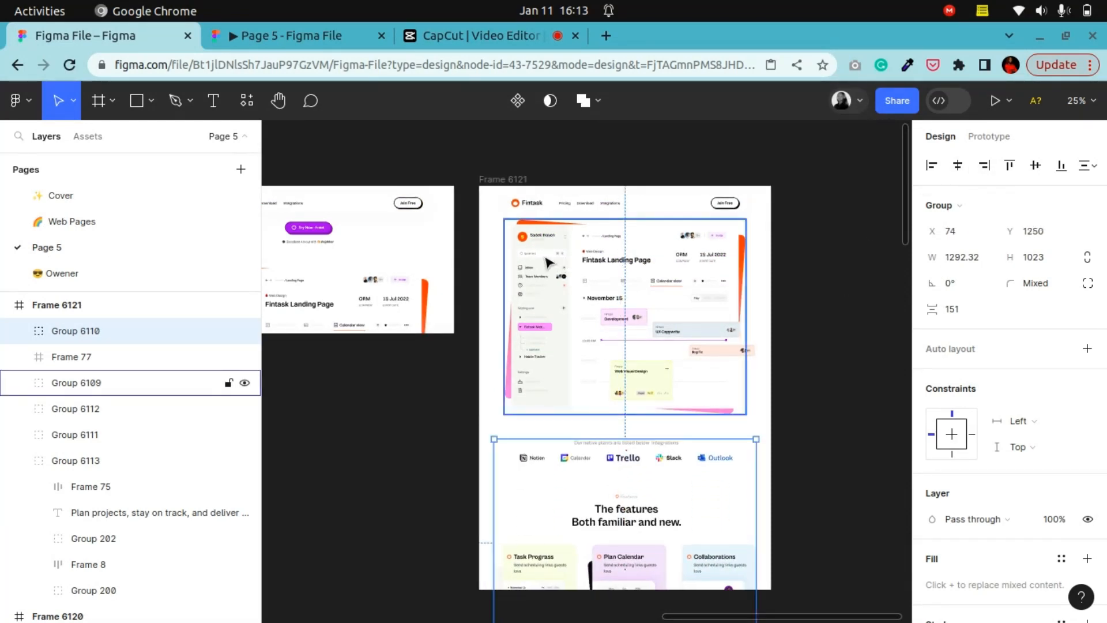
Step: Examine the layouts of Frames 6119, 6120 and 6121 in sequence
click(278, 101)
drag(534, 299, 293, 277)
drag(444, 286, 641, 277)
drag(440, 258, 571, 266)
drag(865, 317, 821, 340)
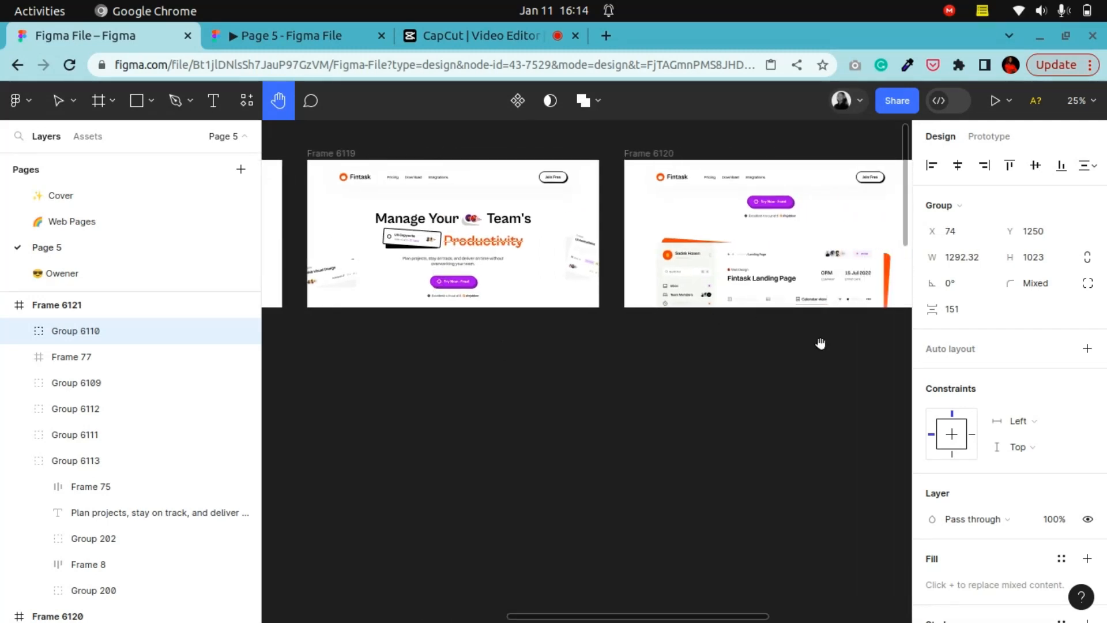
drag(685, 281, 701, 296)
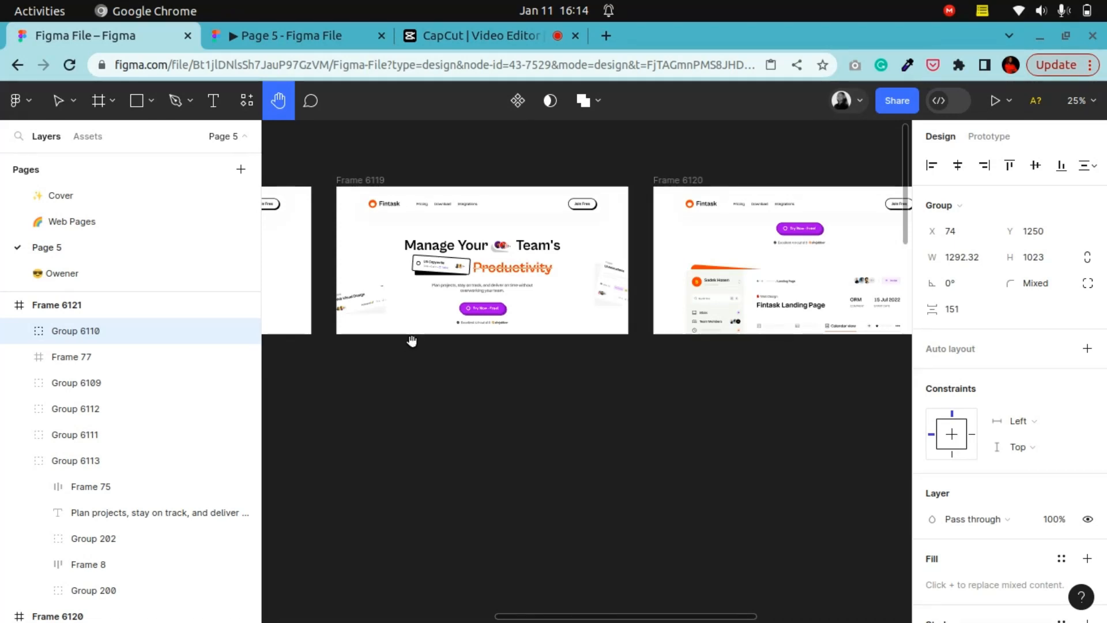
scroll(410, 340, up, 1)
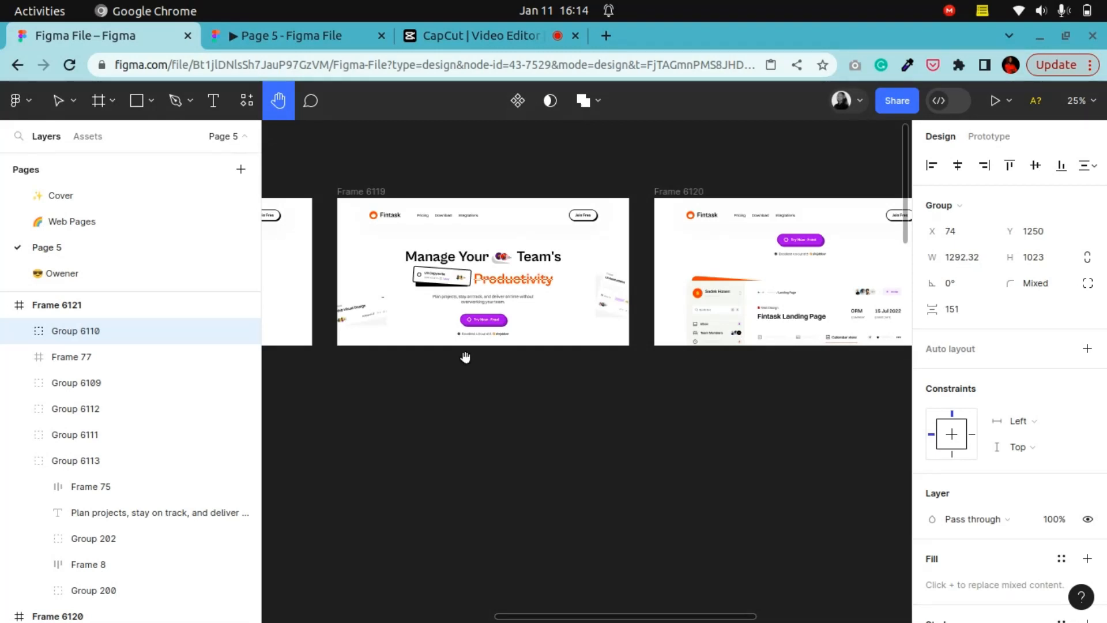
scroll(715, 353, right, 5)
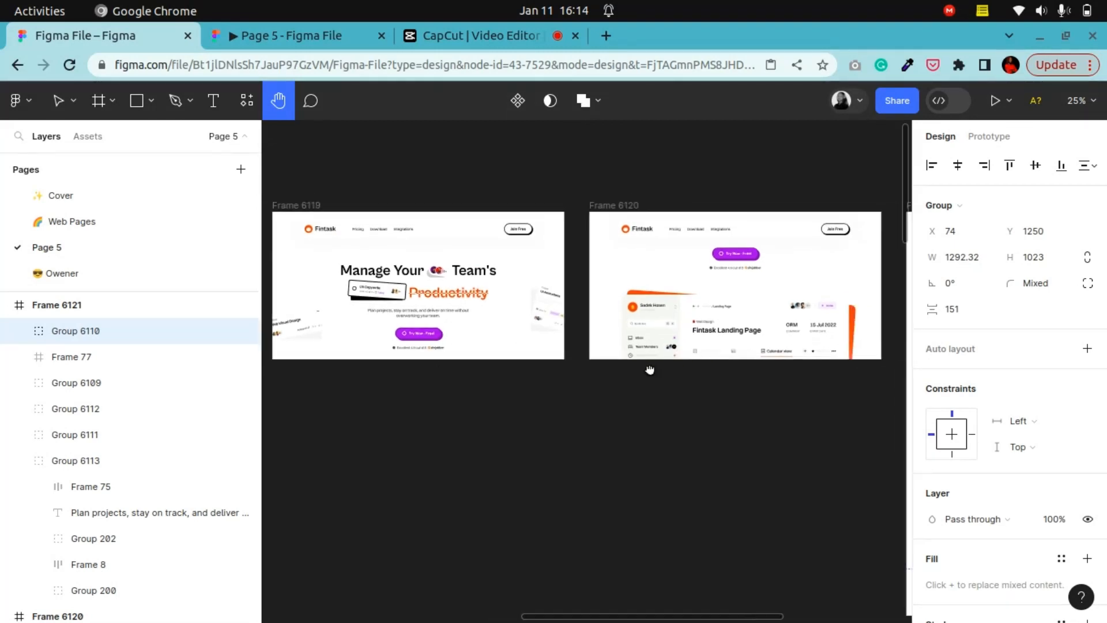
drag(599, 373, 704, 363)
scroll(683, 340, left, 4)
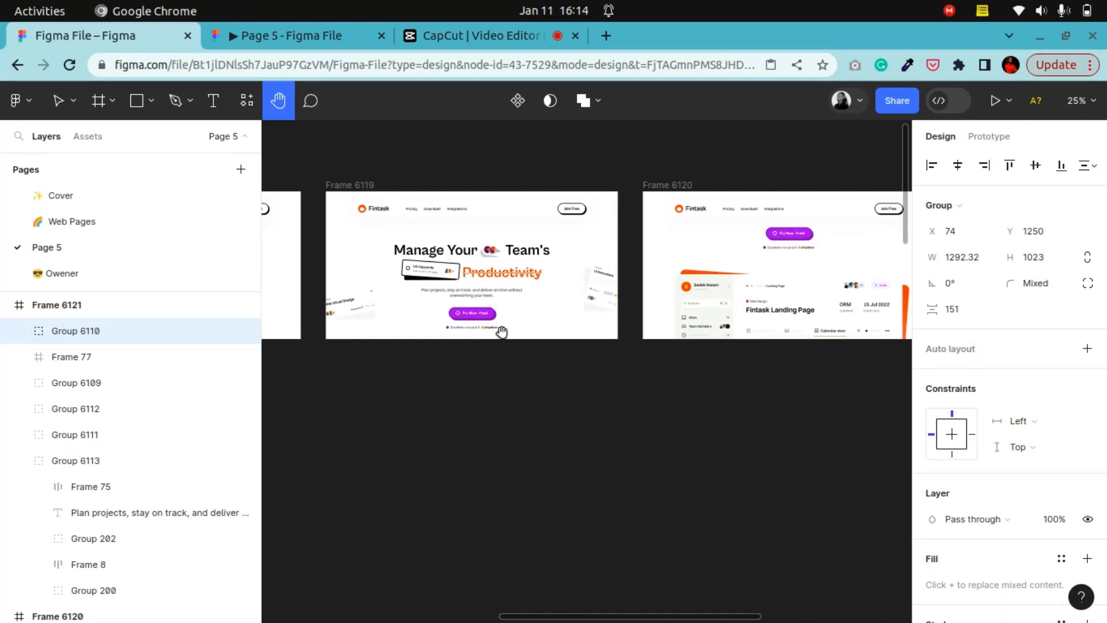
scroll(621, 340, right, 10)
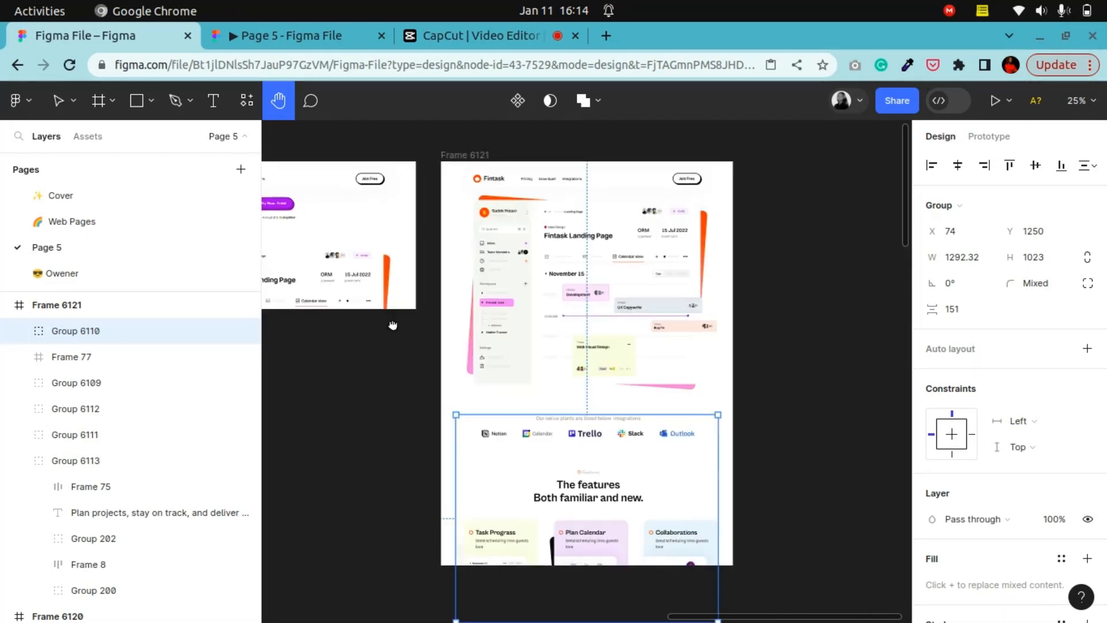
scroll(499, 437, down, 1)
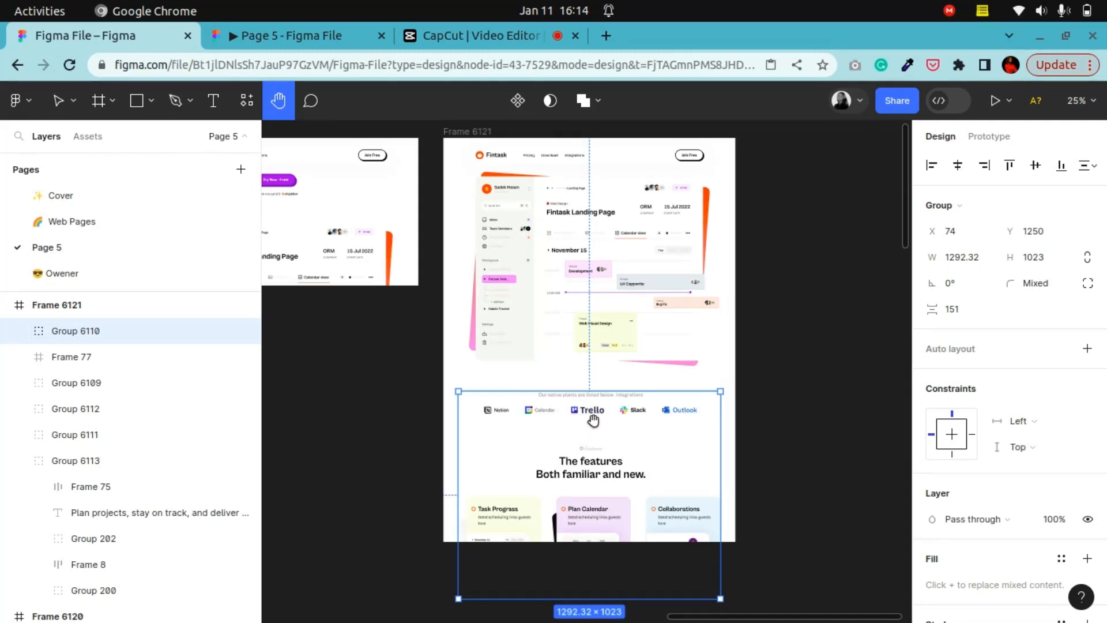
scroll(566, 363, up, 1)
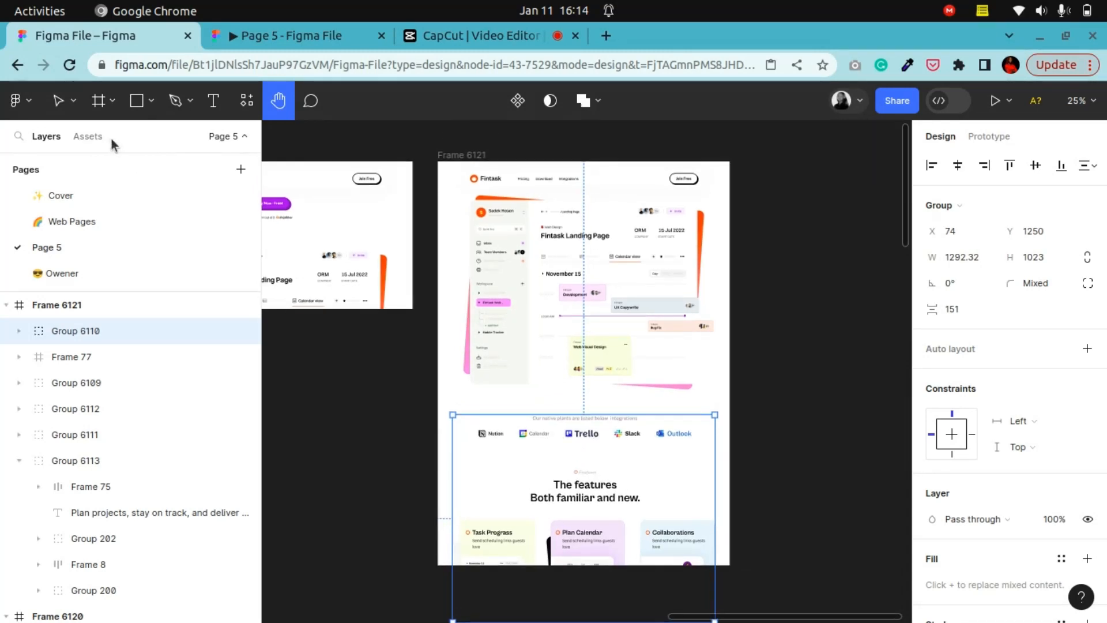
Step: Set the layer opacity of the integrations and features section (Group 6110) in Frame 6121 to 0%
click(57, 103)
click(456, 155)
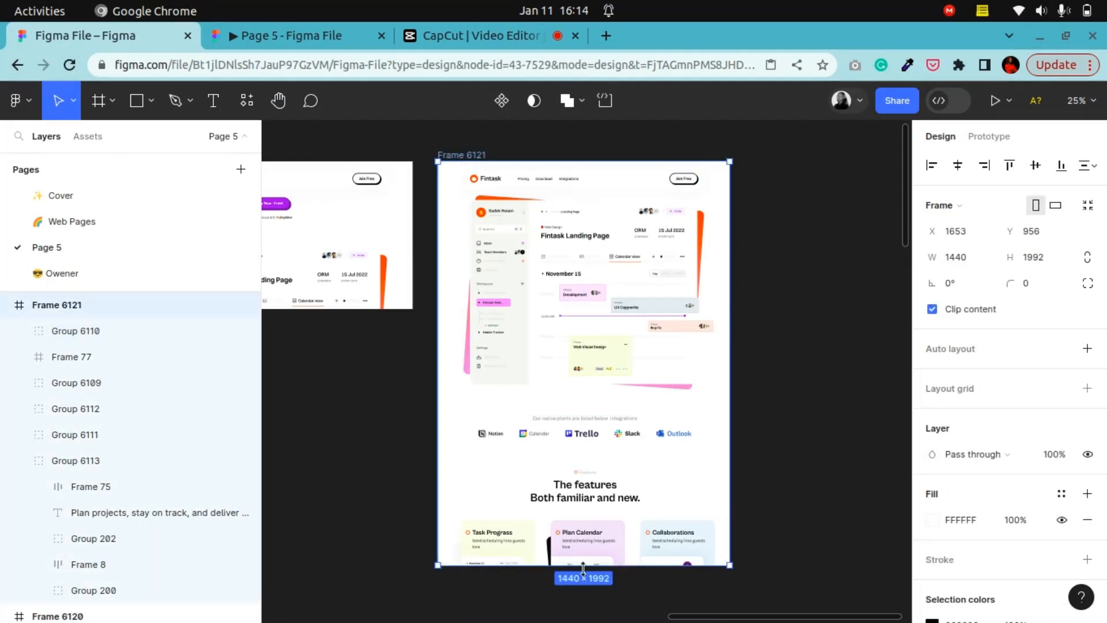
click(602, 472)
click(601, 431)
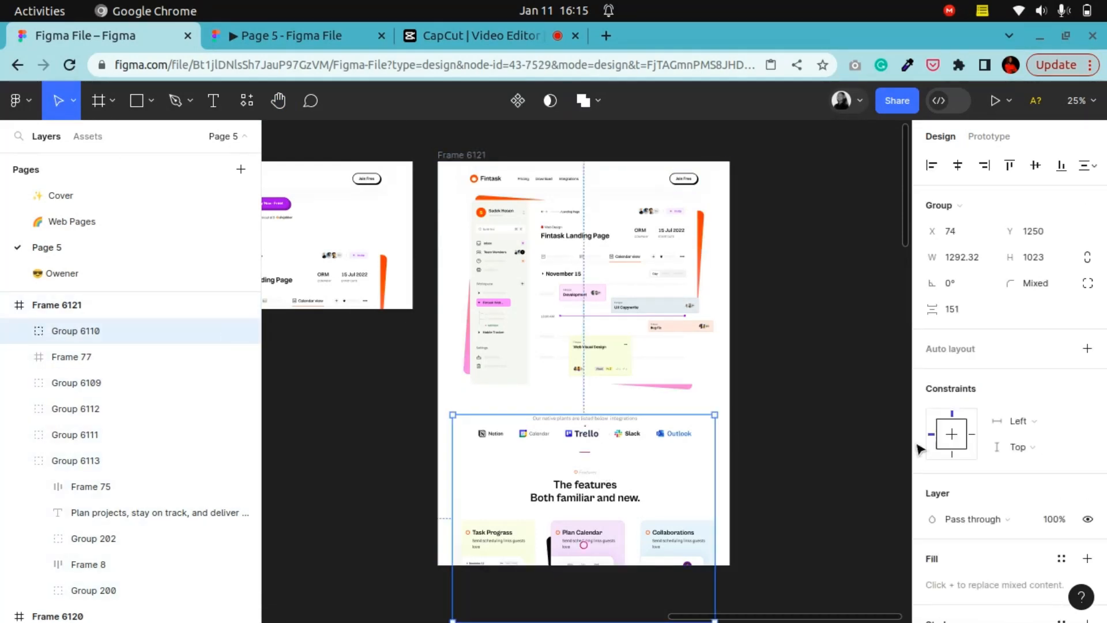
click(1057, 516)
text(0)
key(Return)
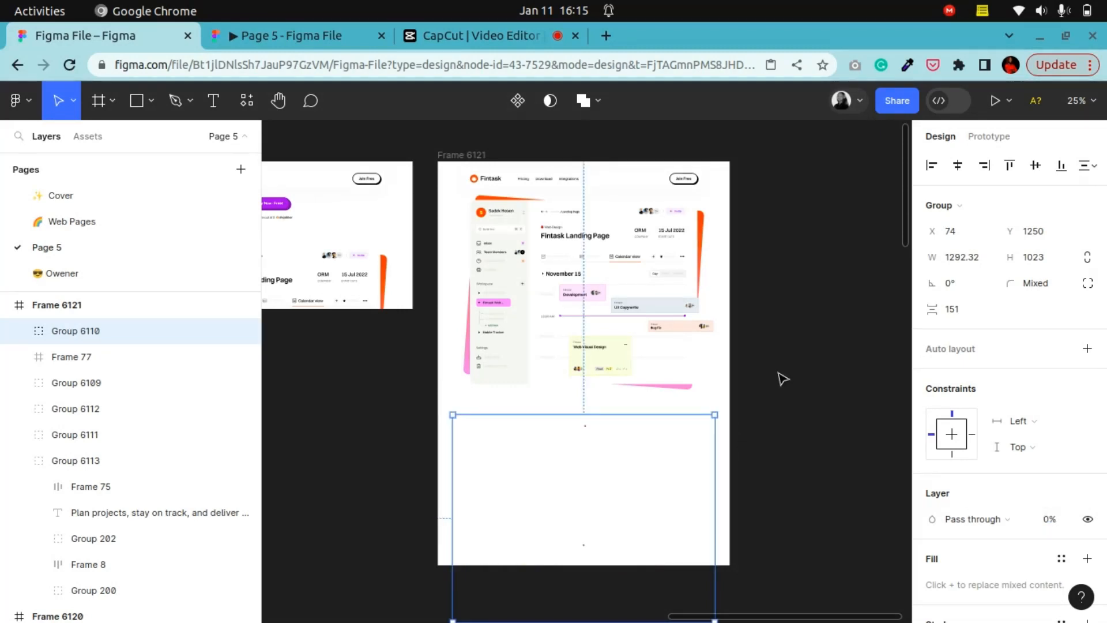
click(792, 366)
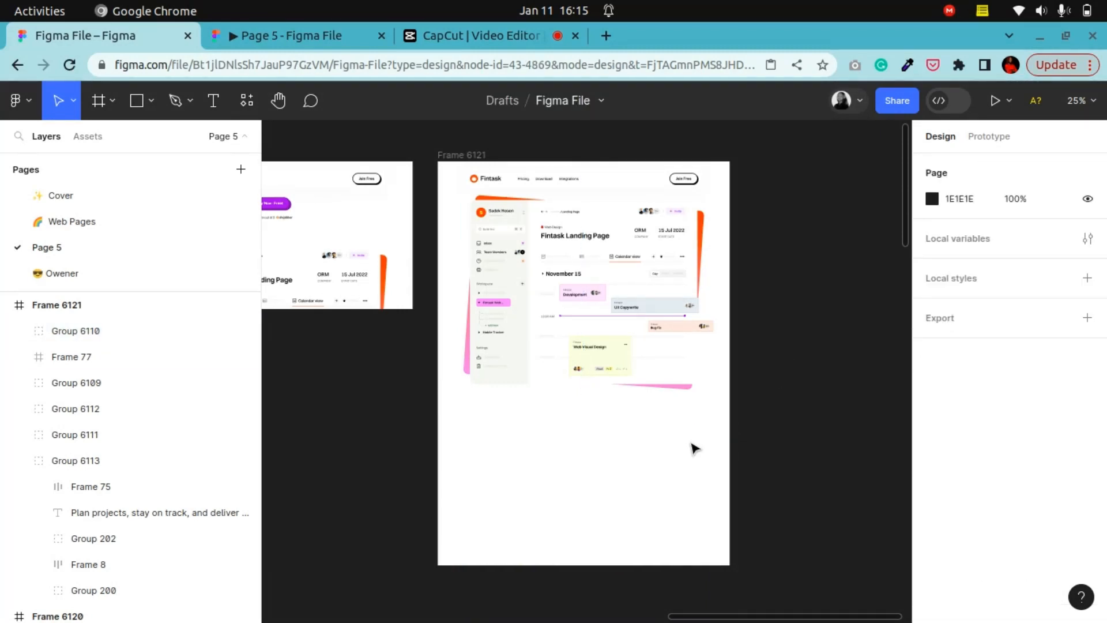
click(481, 435)
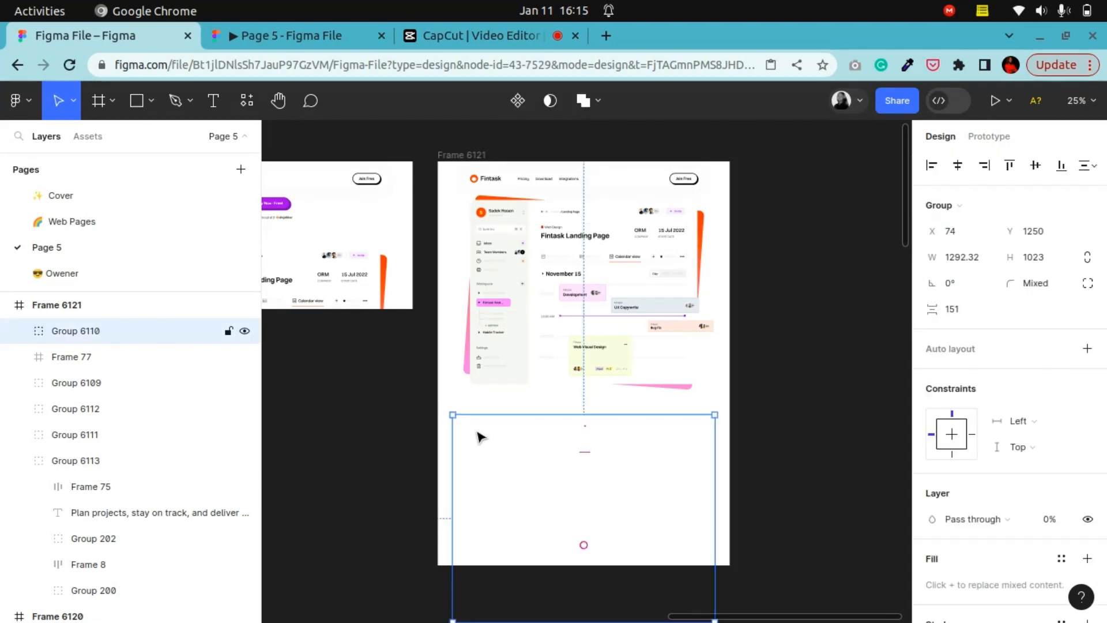
click(810, 366)
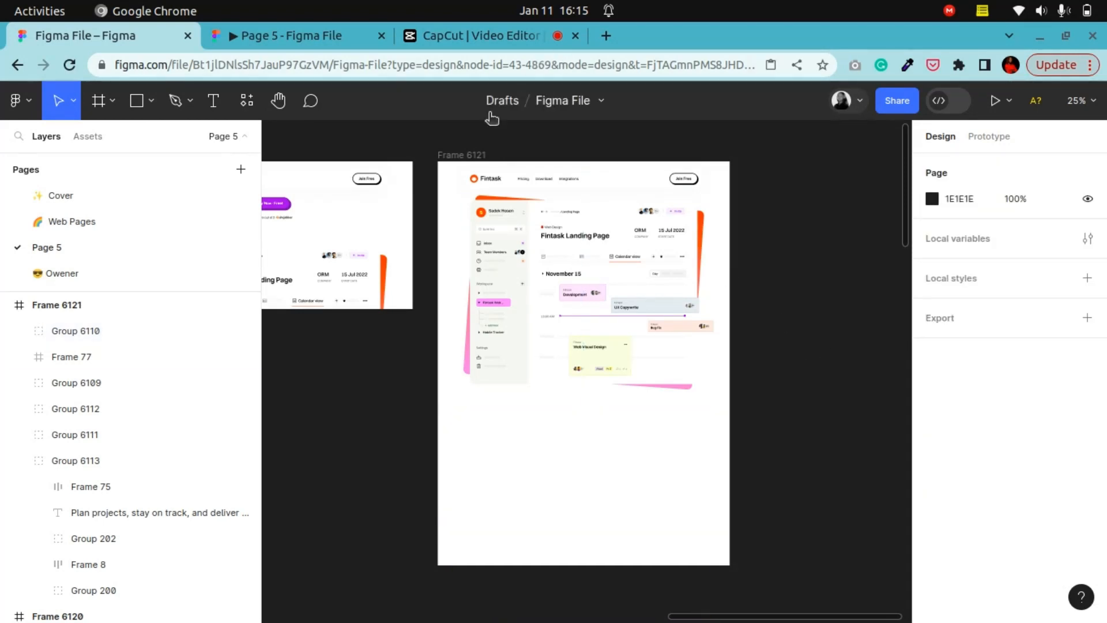
Step: Shorten Frame 6121 to 1440 × 728 and duplicate it beside the original as the next frame
click(459, 154)
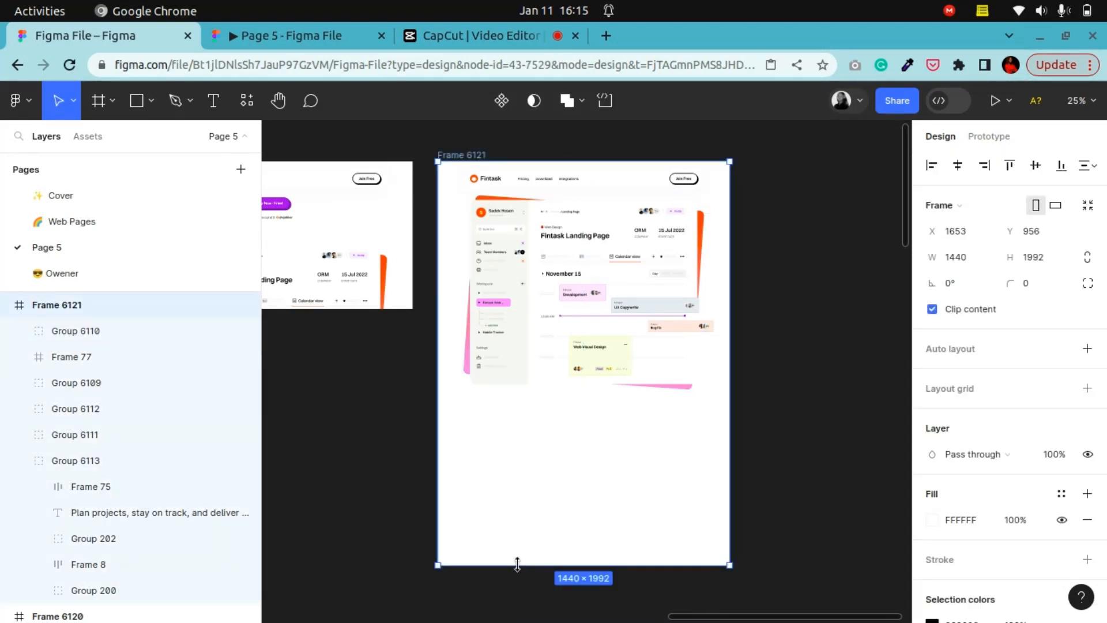
drag(517, 565, 536, 310)
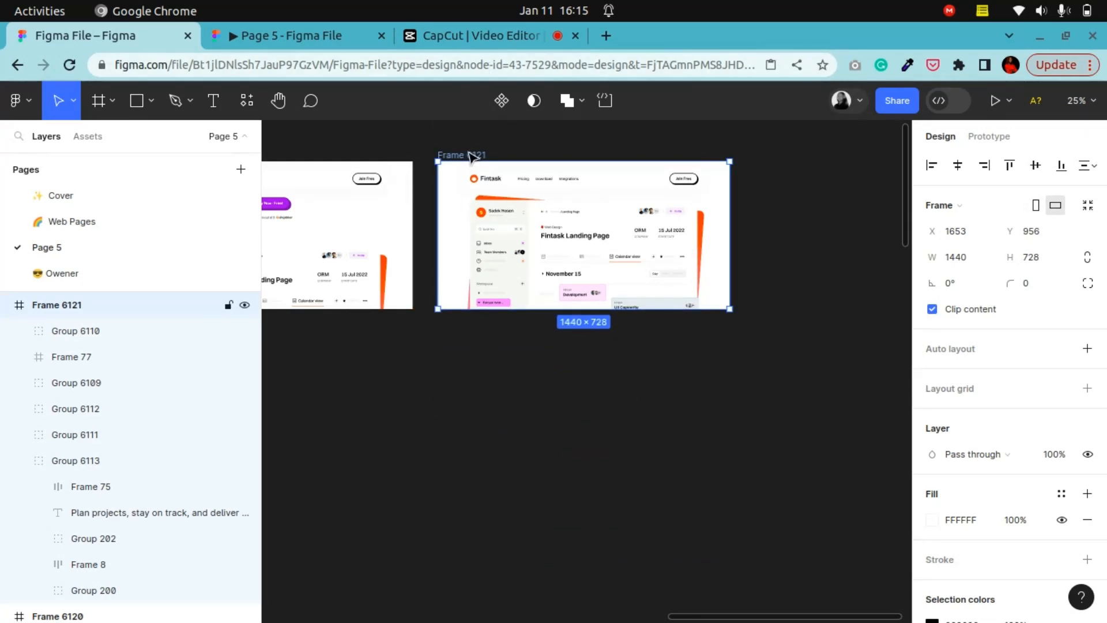
drag(473, 157, 790, 157)
Step: Move the header (Frame 77) above Group 6110 in the layer order of Frame 6122
click(278, 101)
drag(817, 303, 550, 399)
key(ctrl+plus)
drag(744, 483, 679, 471)
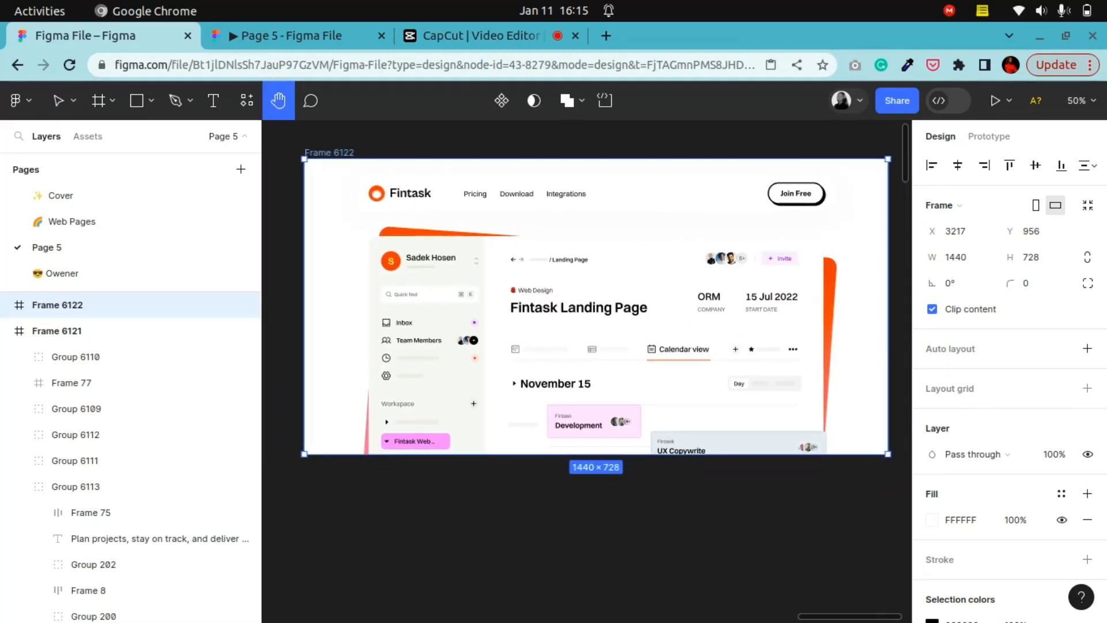
click(59, 100)
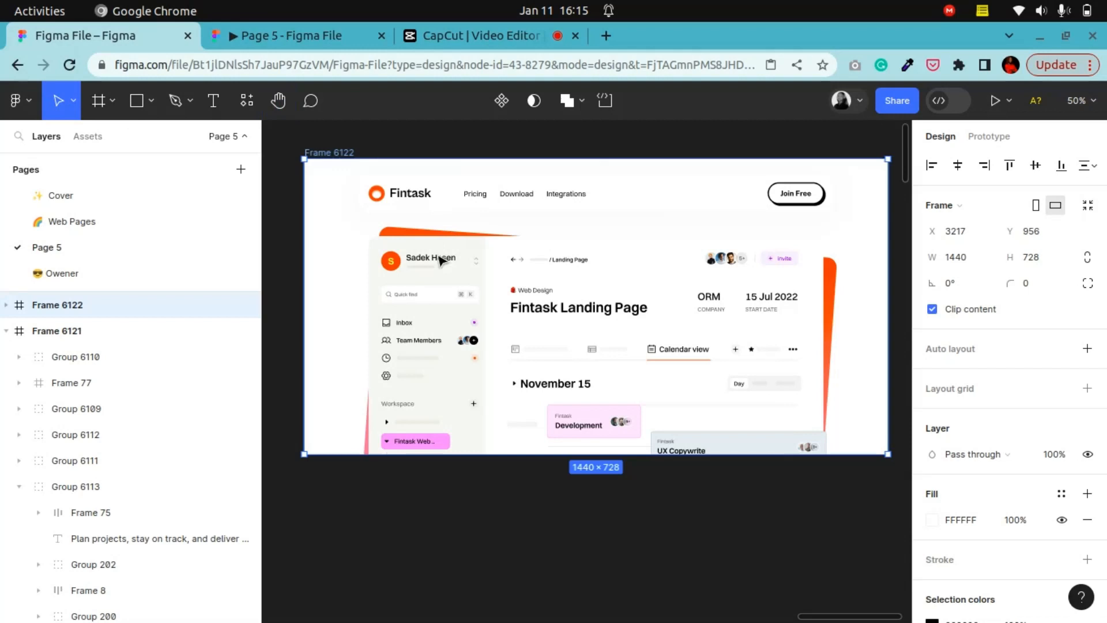
click(419, 279)
click(66, 355)
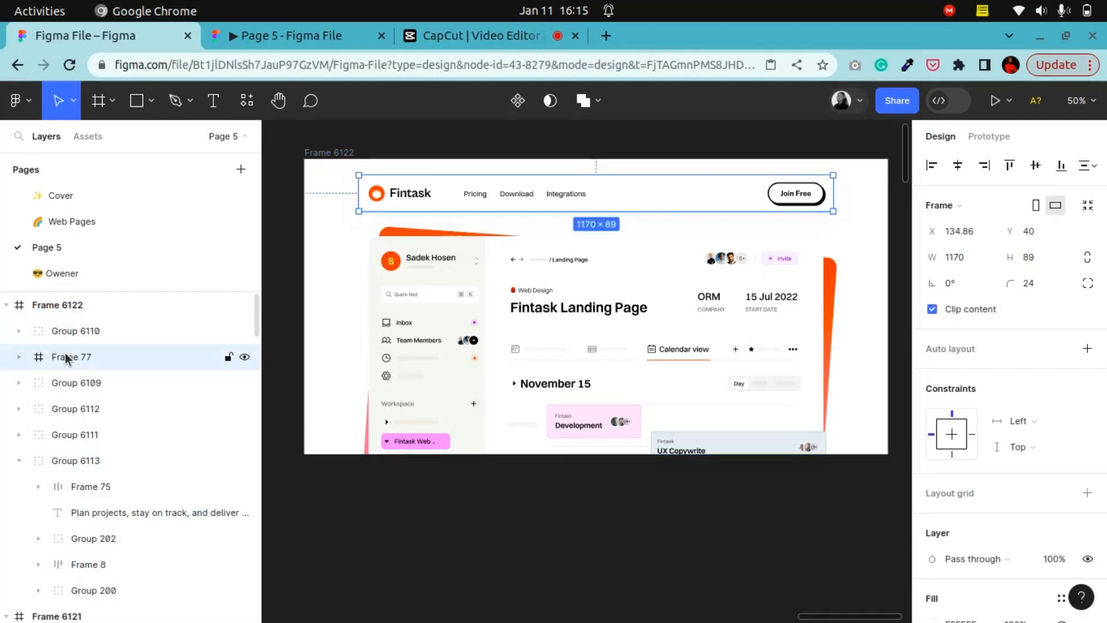
drag(66, 355, 65, 320)
Step: Select the dashboard mockup (Group 6109) in Frame 6122
click(67, 358)
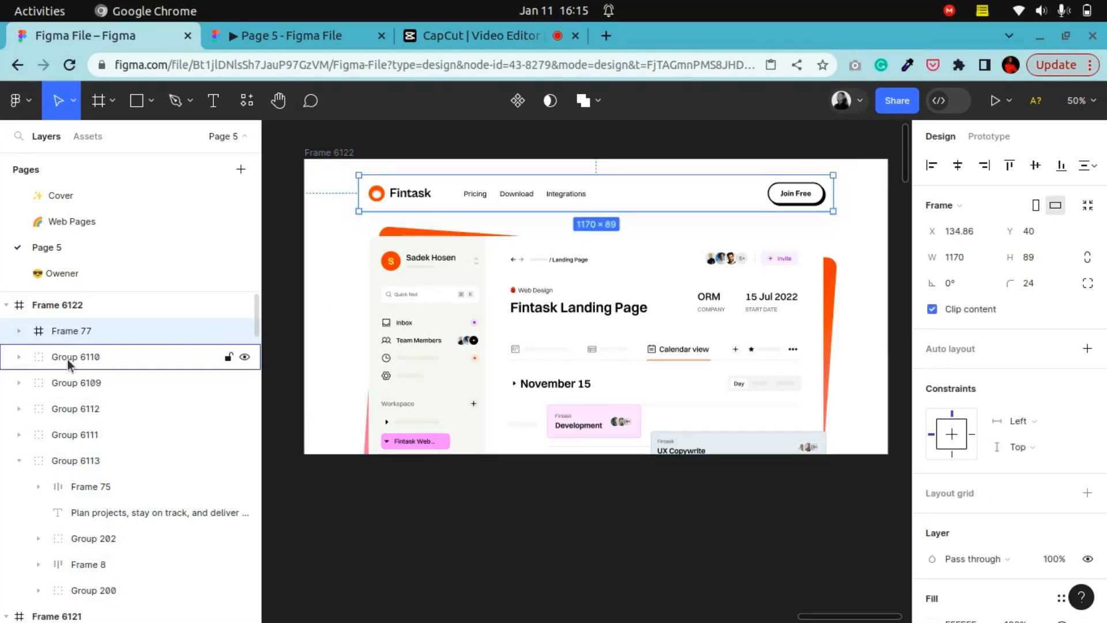
click(464, 317)
scroll(464, 316, down, 1)
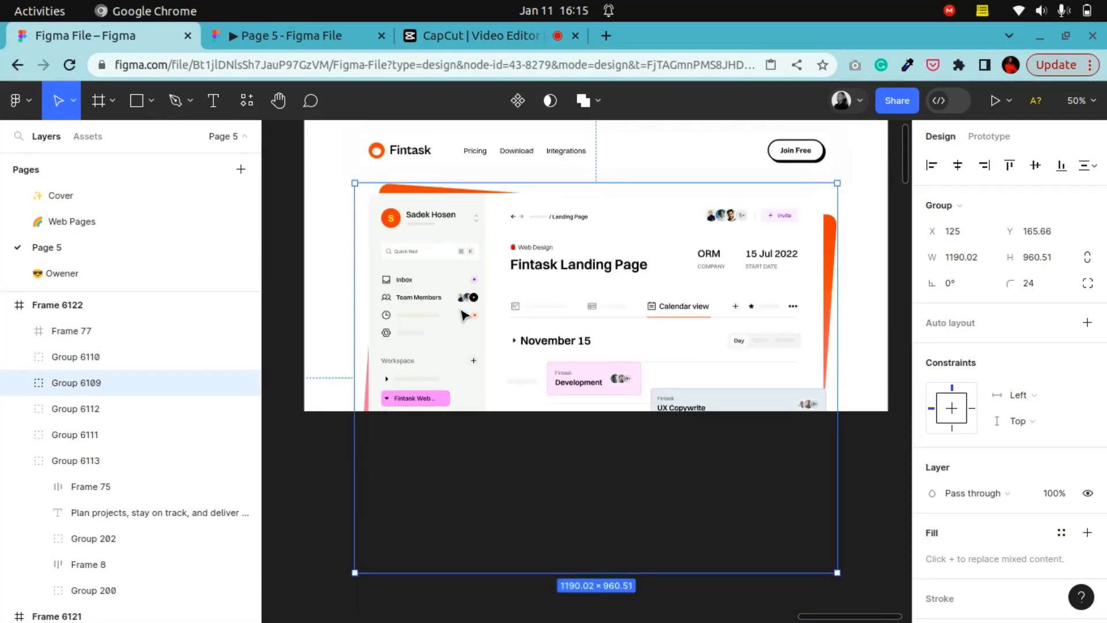
key(ctrl+minus)
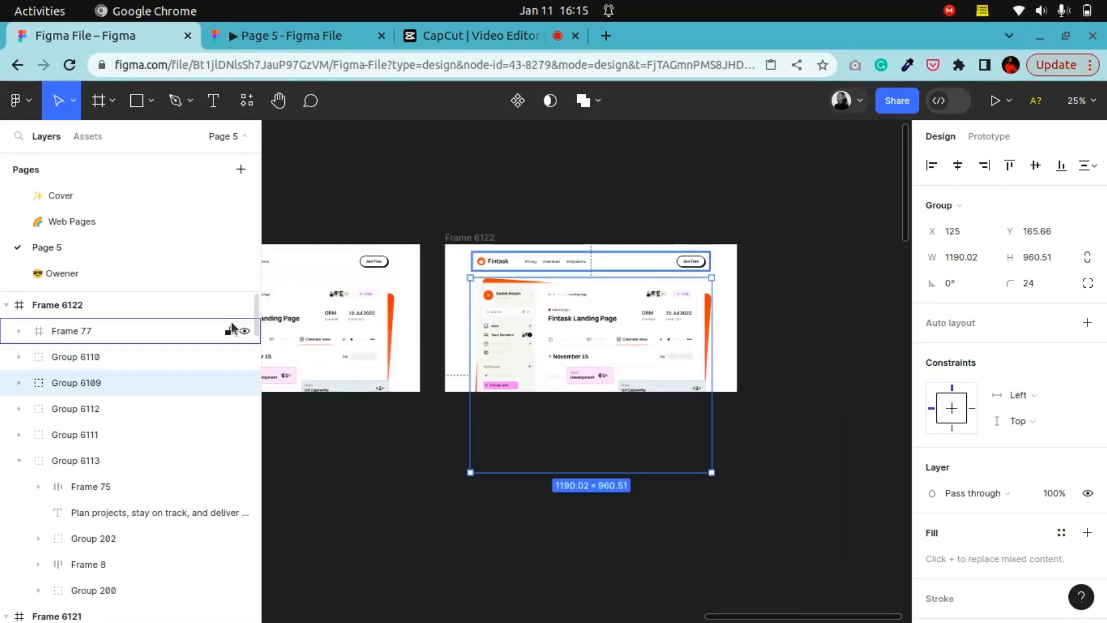
Step: Move Group 6109 and Group 6110 together straight up in Frame 6122, bringing Group 6109 to about Y -383
shift+click(86, 360)
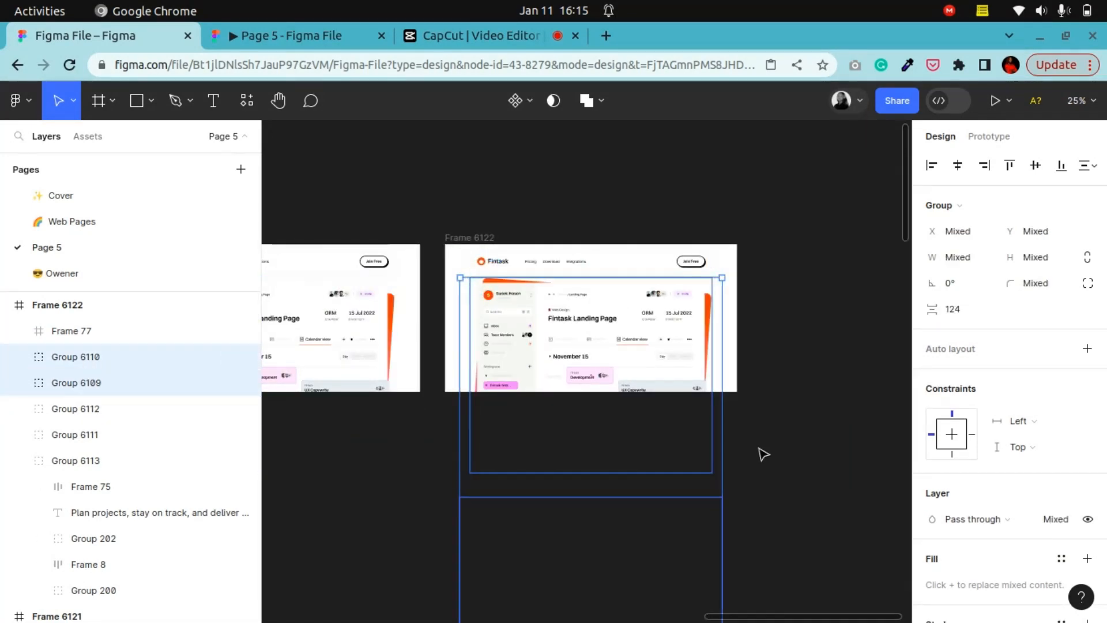
key(shift+Up)
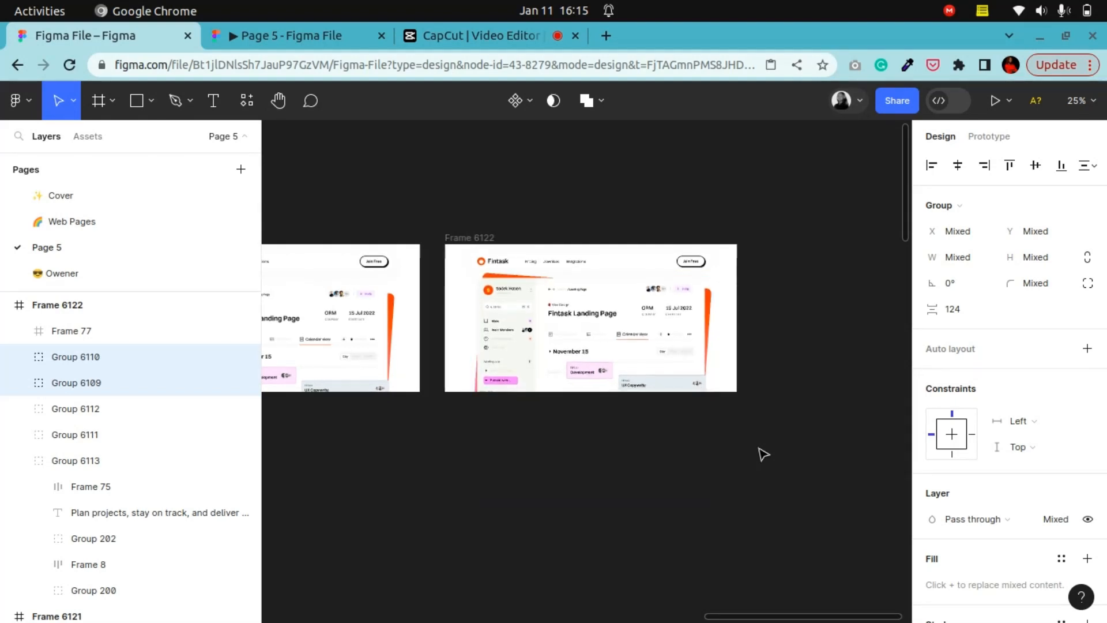
key(shift+Up)
key(shift+Up)
key(shift+Up)
key(shift+Up)
key(shift+Up)
key(shift+Up)
key(shift+Up)
key(shift+Up)
key(shift+Up)
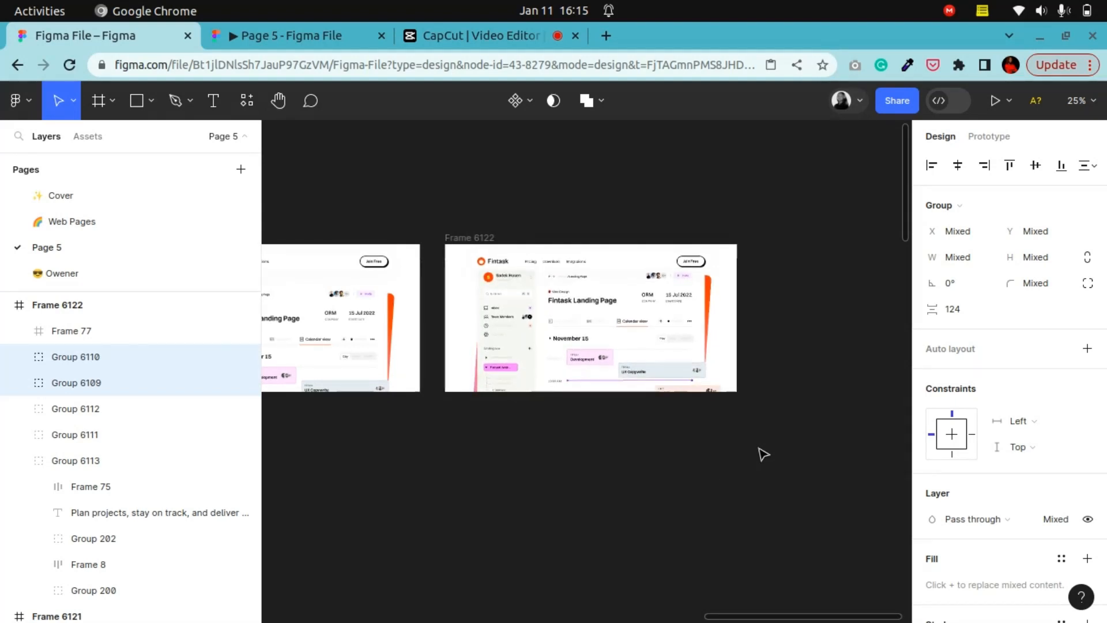
key(shift+Up)
key(shift+Up)
key(shift+Up)
key(shift+Up)
key(shift+Up)
key(shift+Up)
key(shift+Up)
key(shift+Up)
key(shift+Up)
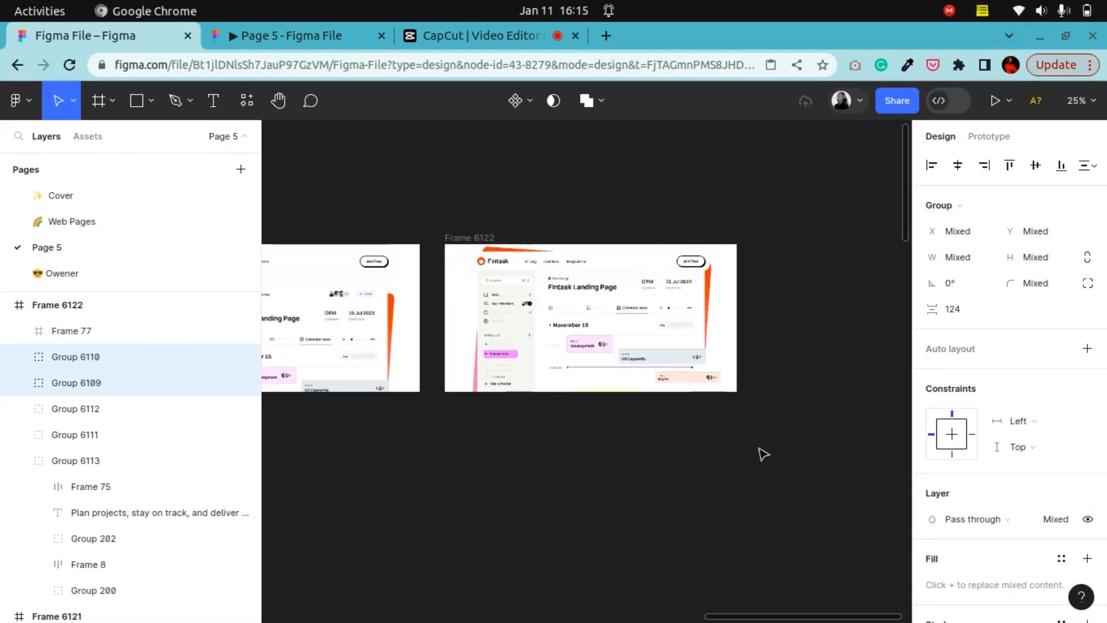
key(shift+Up)
key(shift+Up)
key(shift+Up)
key(shift+Up)
key(shift+Up)
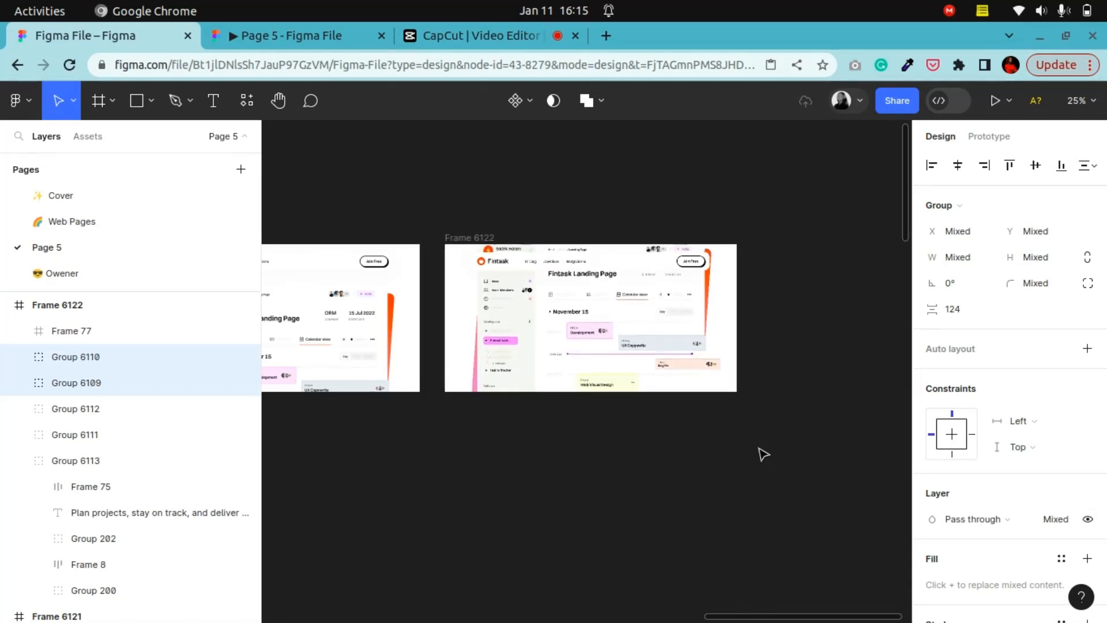
key(shift+Up)
key(shift+Up)
key(shift+Up)
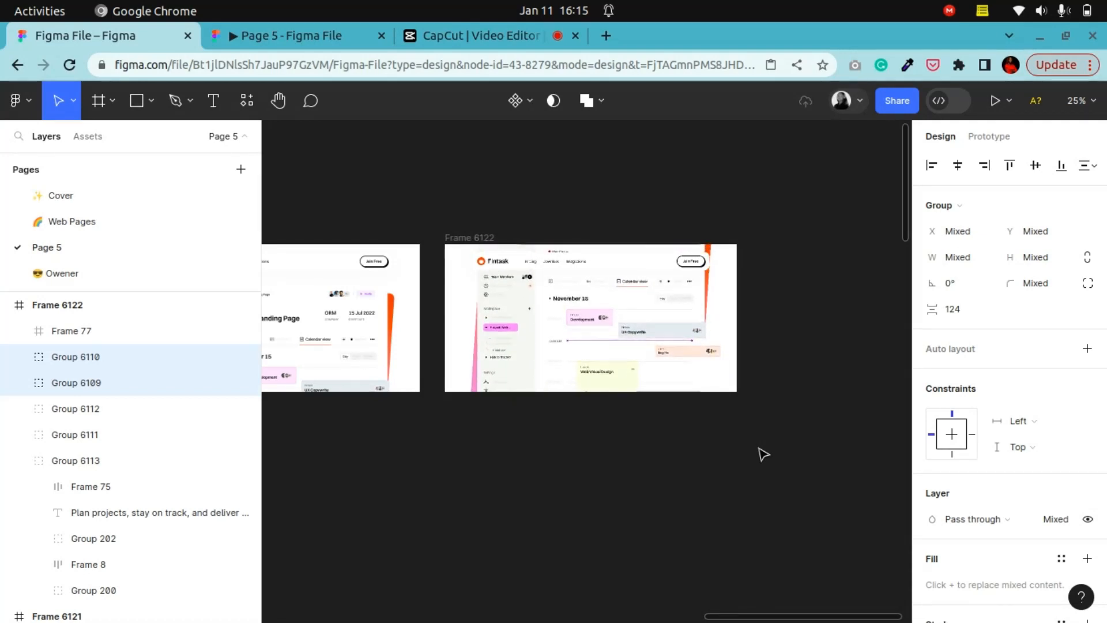
key(shift+Up)
key(shift+Up)
key(shift+Up)
key(shift+Up)
key(shift+Up)
key(shift+Up)
key(shift+Up)
key(shift+Up)
key(shift+Up)
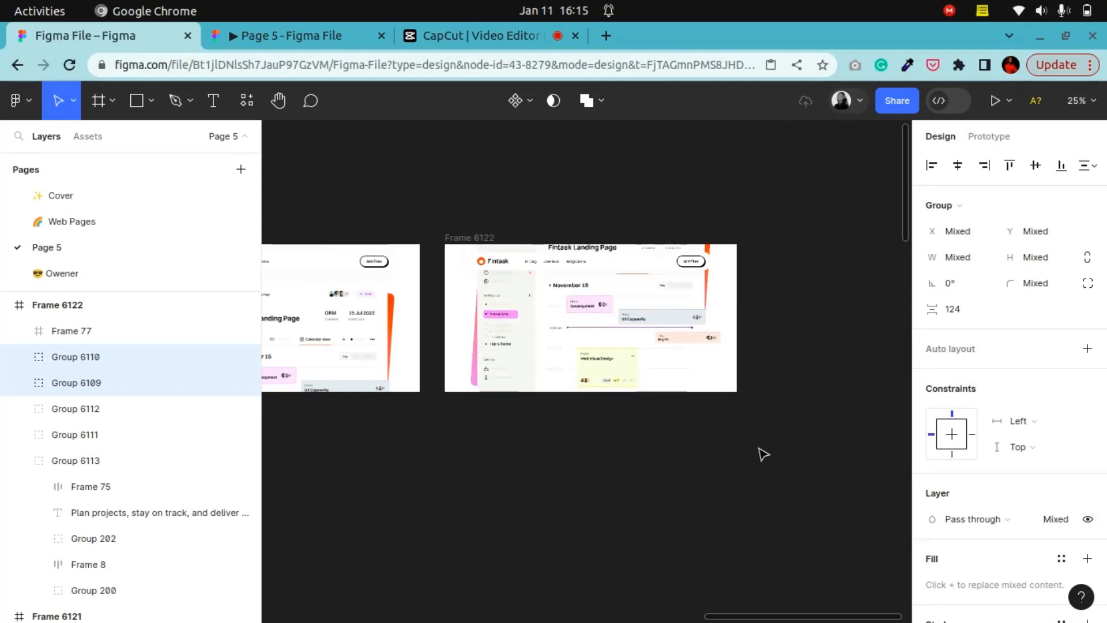
key(shift+Up)
key(shift+Up)
key(shift+Up)
key(shift+Up)
key(shift+Up)
key(shift+Up)
key(shift+Up)
key(shift+Up)
key(shift+Up)
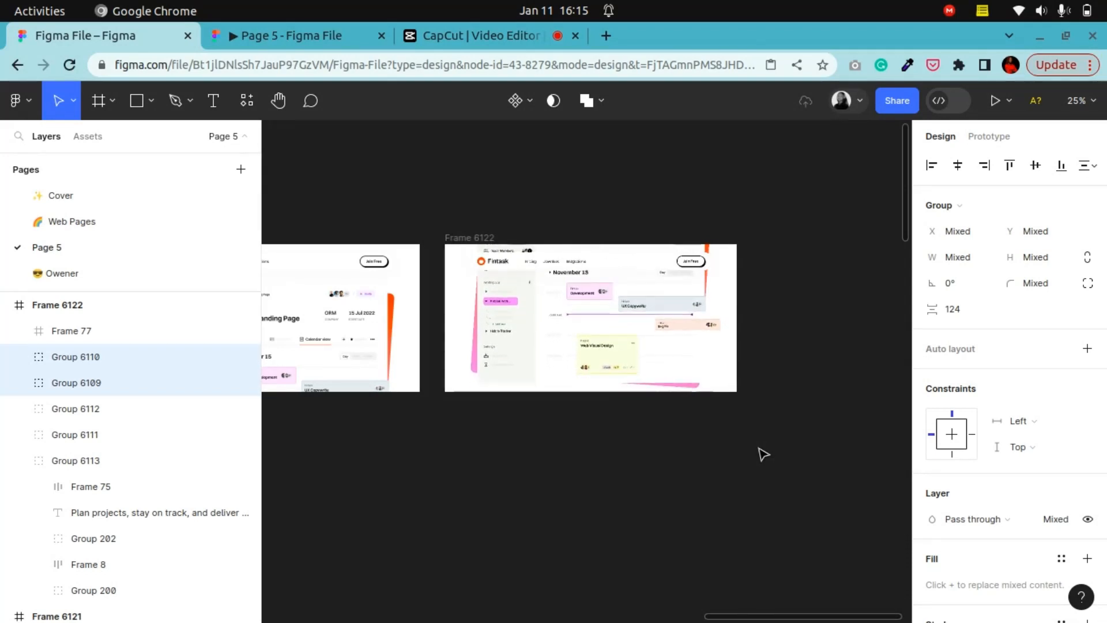
key(shift+Up)
key(shift+Up)
key(shift+Up)
key(shift+Up)
key(shift+Up)
key(shift+Up)
key(shift+Up)
key(shift+Up)
key(shift+Up)
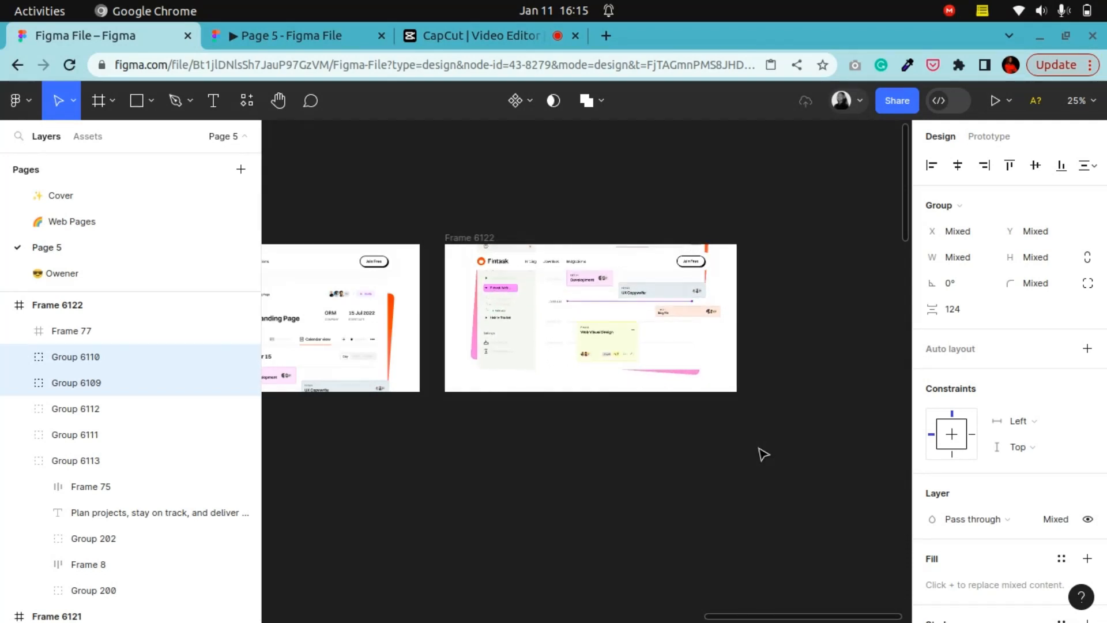
key(shift+Up)
key(shift+Up)
key(shift+Up)
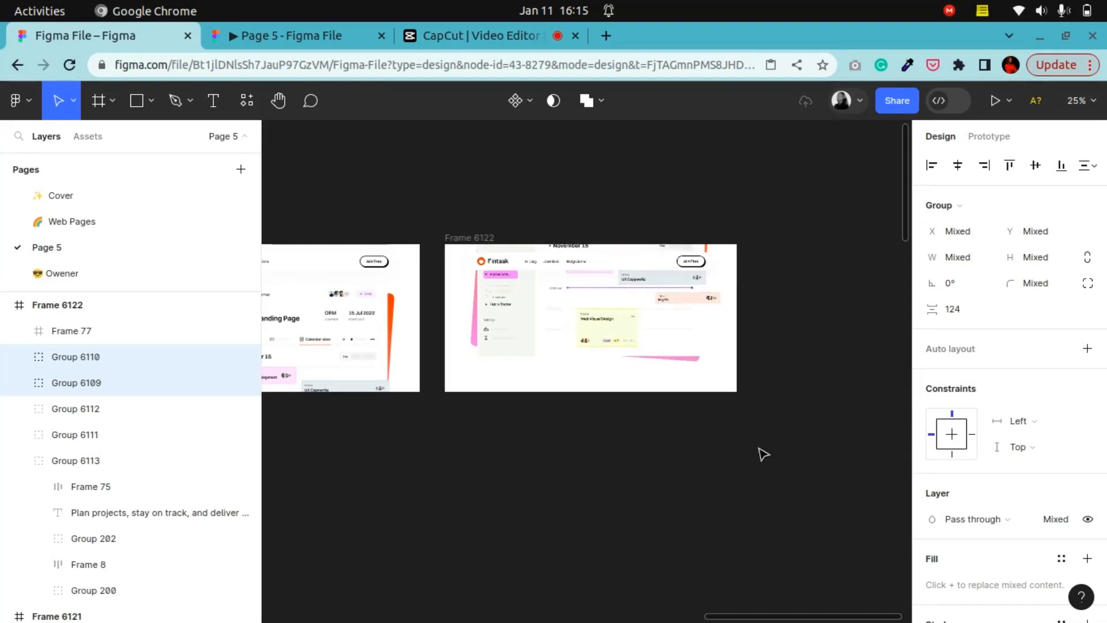
click(801, 244)
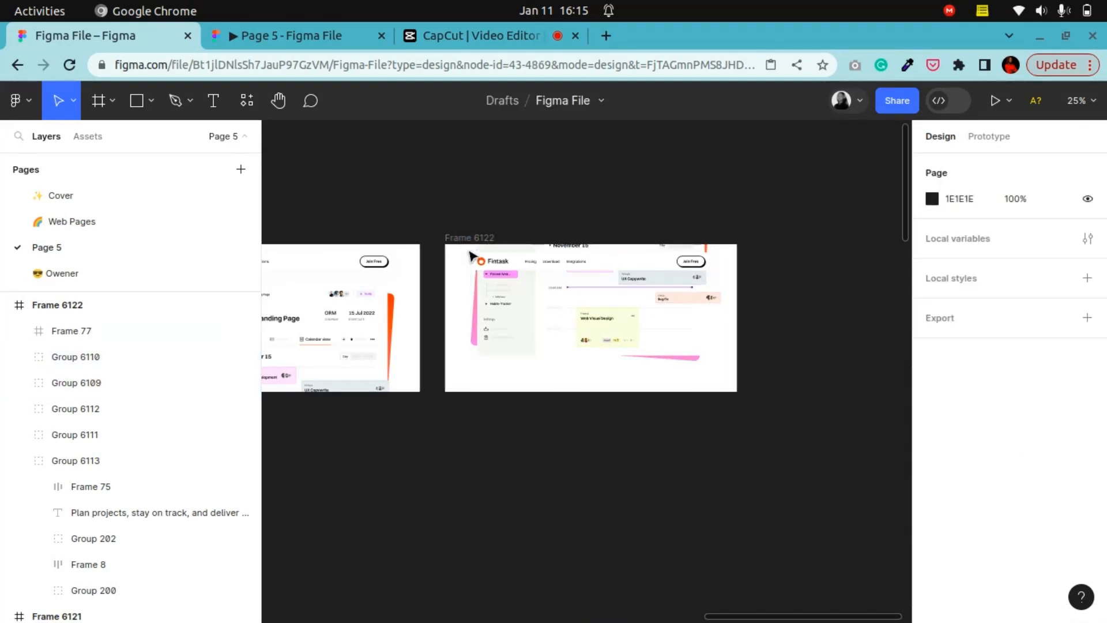
Step: Extend Frame 6122 downward to a height of 1556 and set Group 6110's opacity to 100%
click(472, 238)
mouse_move(481, 391)
mouse_down()
mouse_move(477, 613)
mouse_move(466, 505)
mouse_move(458, 559)
mouse_move(470, 396)
mouse_up()
click(580, 251)
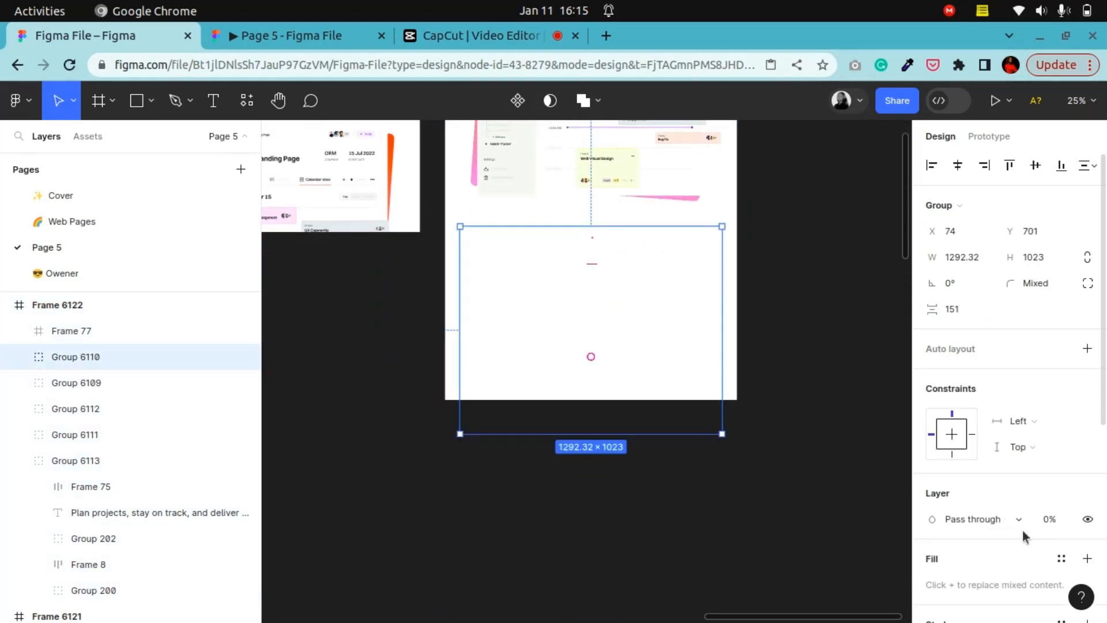
click(1050, 521)
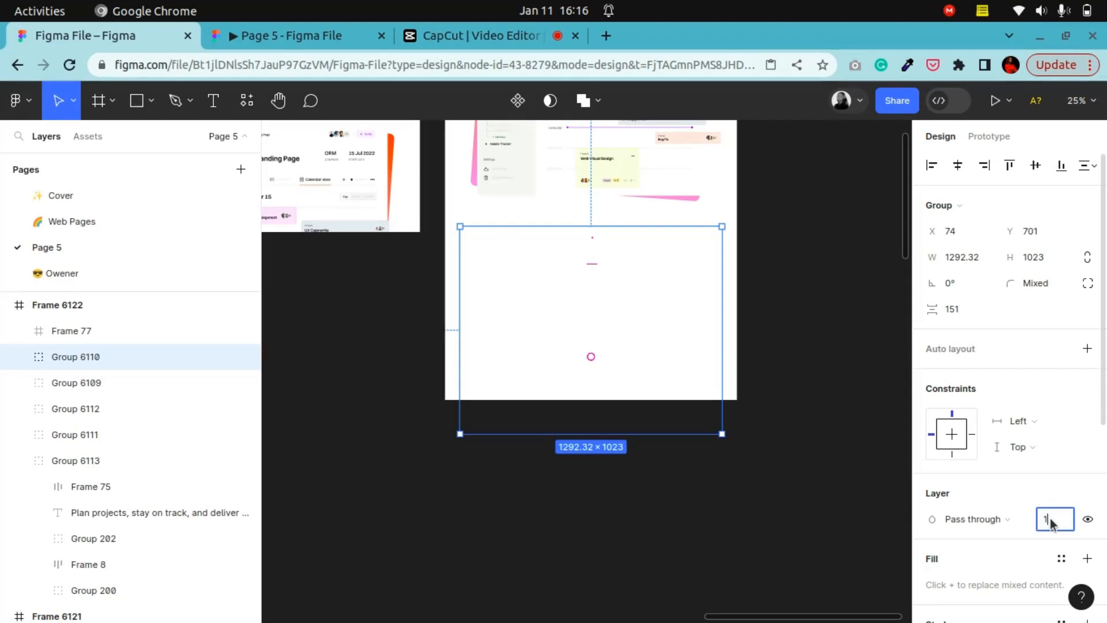
text(100)
key(Return)
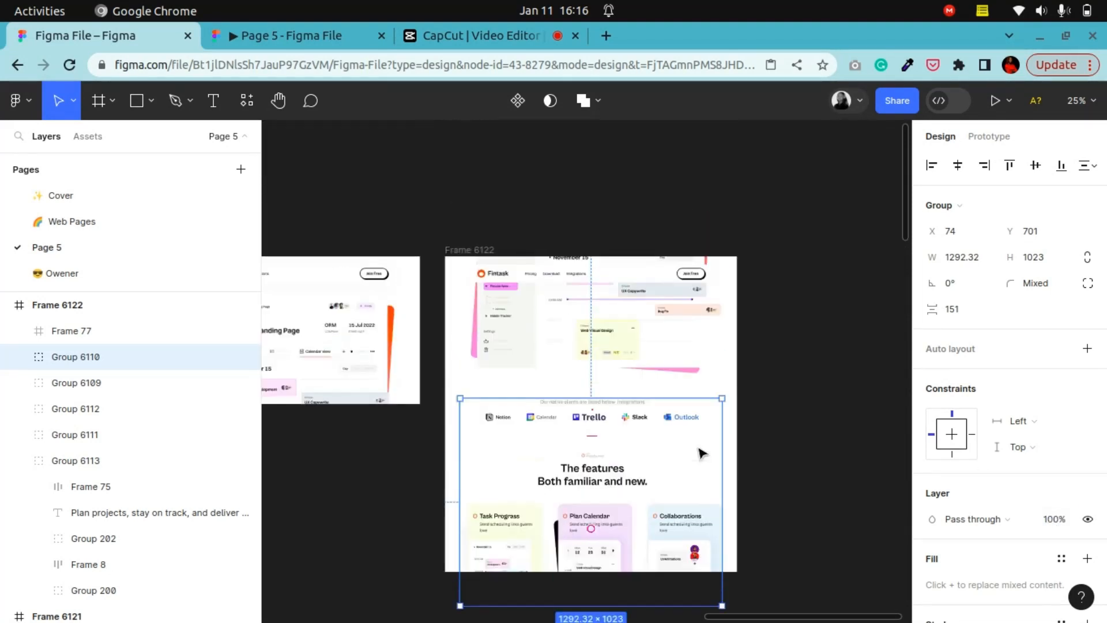
Step: Nudge Group 6110 up in Frame 6122 to narrow the gap below the dashboard mockup
scroll(701, 453, up, 3)
key(Up)
key(Up)
key(Up)
key(Up)
key(Up)
key(Up)
key(Up)
key(Up)
key(Up)
key(Up)
key(Up)
key(Up)
key(Up)
key(Up)
key(Up)
key(Up)
key(Up)
key(Up)
key(Up)
key(Up)
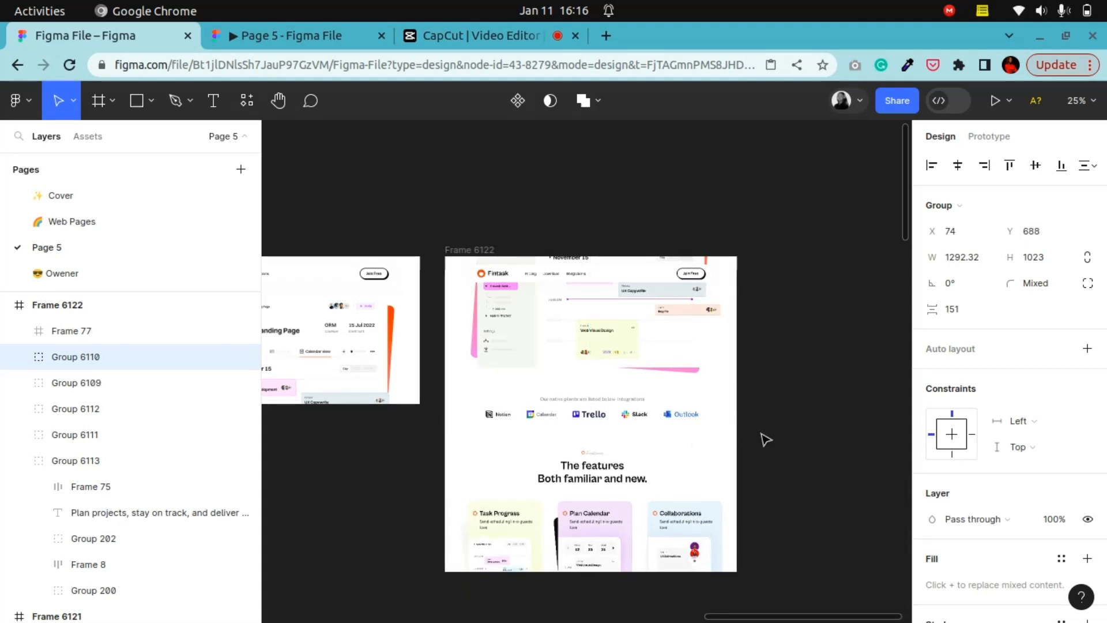
Step: Shorten Frame 6122 from its bottom edge to a height of 728
click(814, 279)
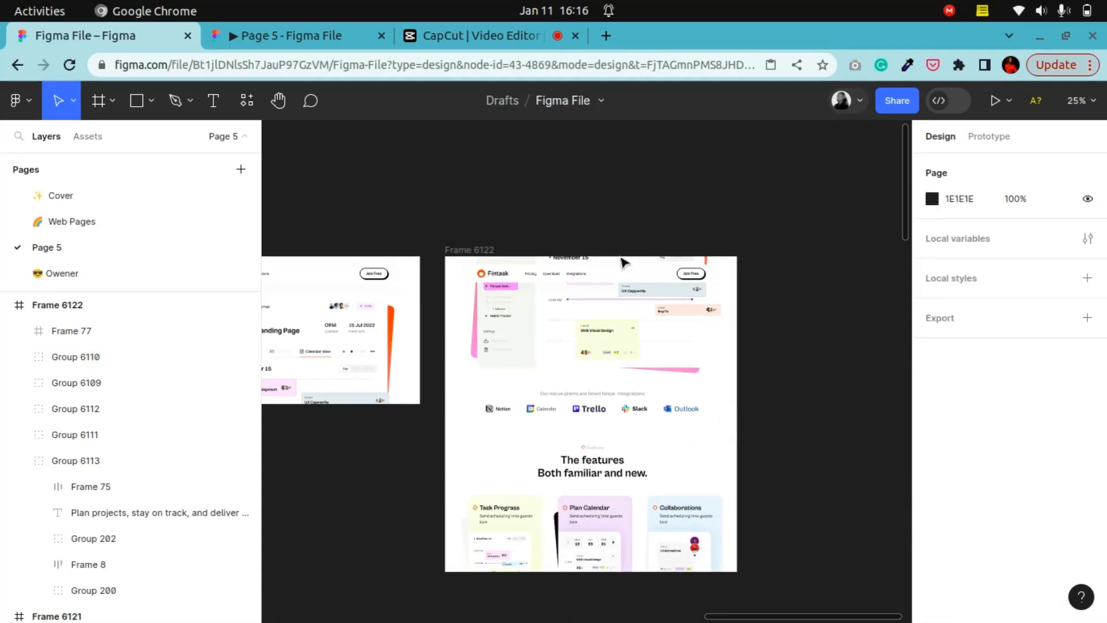
click(482, 249)
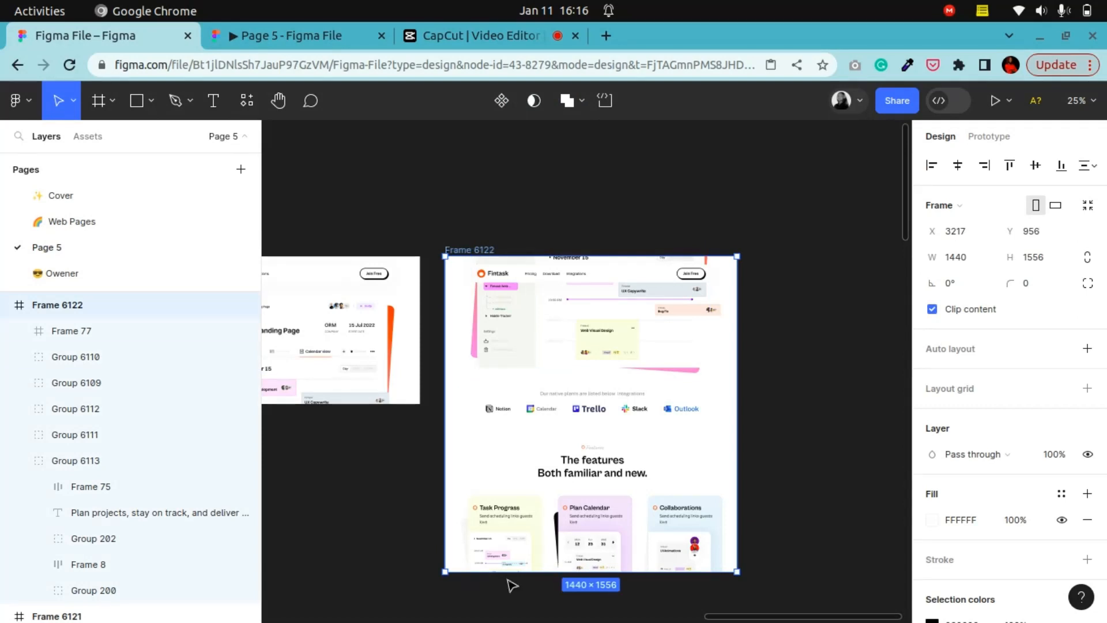
drag(509, 577, 508, 404)
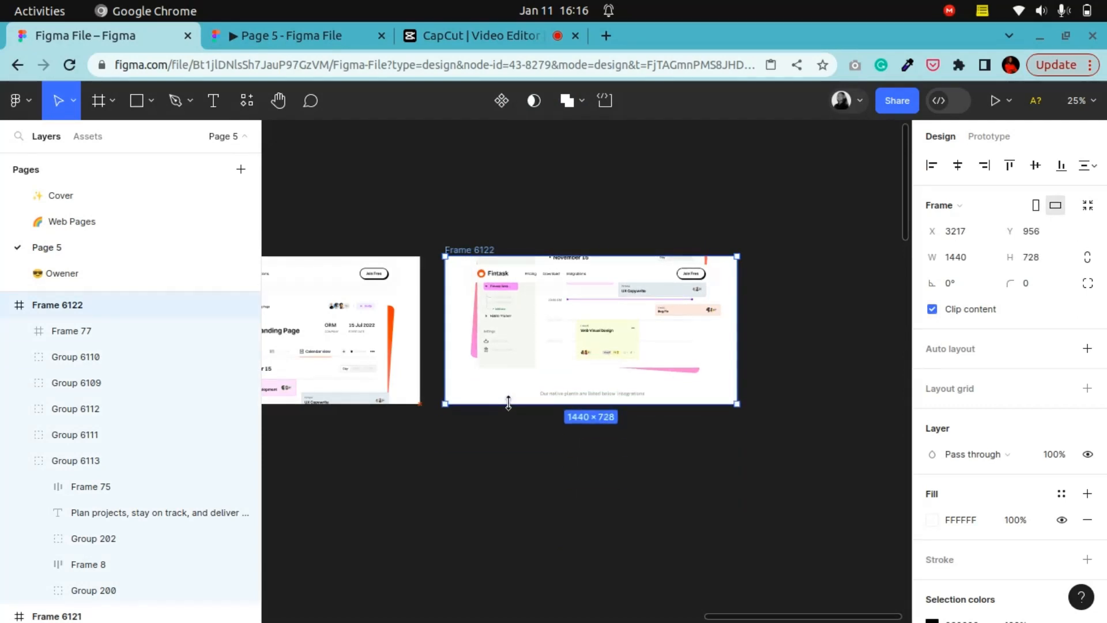
Step: Move Group 6109 and Group 6110 up together until the integration logos row sits just inside Frame 6122's bottom edge
click(585, 341)
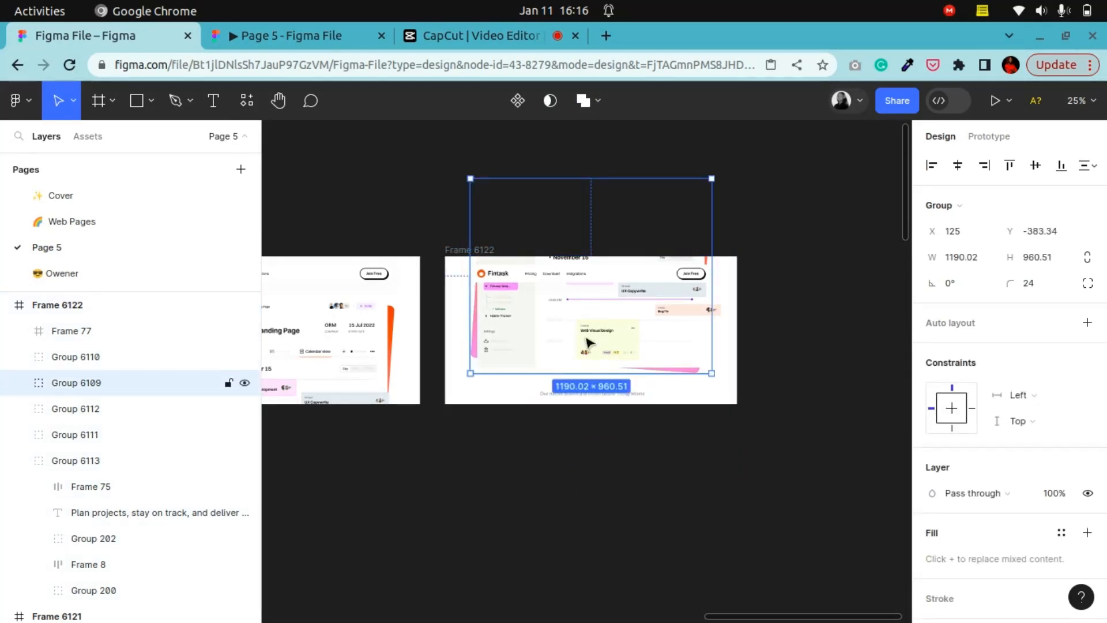
shift+click(563, 404)
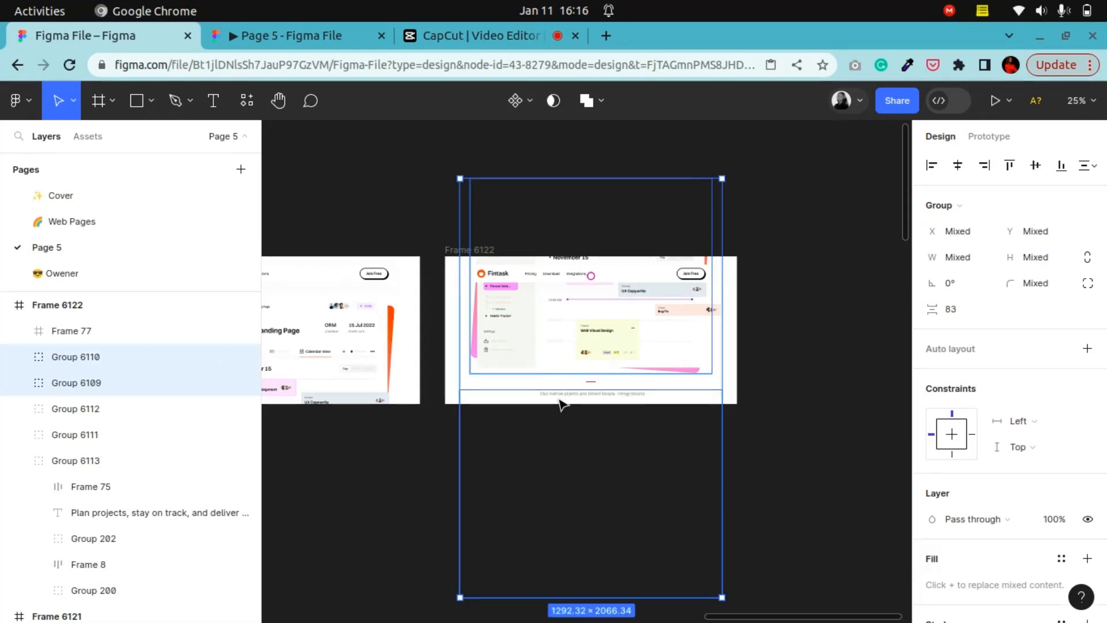
key(Up)
key(Up)
key(Up)
key(Up)
key(Up)
key(Up)
key(Up)
key(Up)
key(Up)
key(Up)
key(Up)
key(Up)
key(Up)
key(Up)
key(Up)
key(Up)
key(Up)
key(Up)
key(Up)
key(Up)
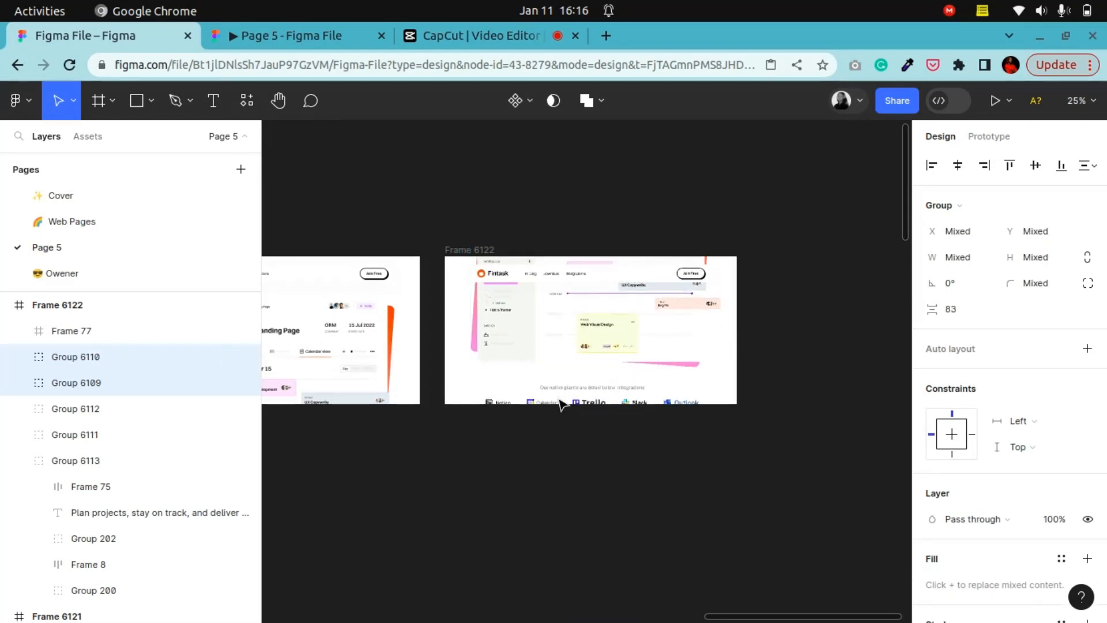
key(Up)
key(Up)
key(Up)
key(Up)
key(Up)
key(Up)
key(Up)
key(Up)
key(Up)
key(Up)
key(Up)
key(Up)
key(Up)
key(Up)
key(Up)
key(Up)
key(Up)
key(Up)
key(Up)
key(Up)
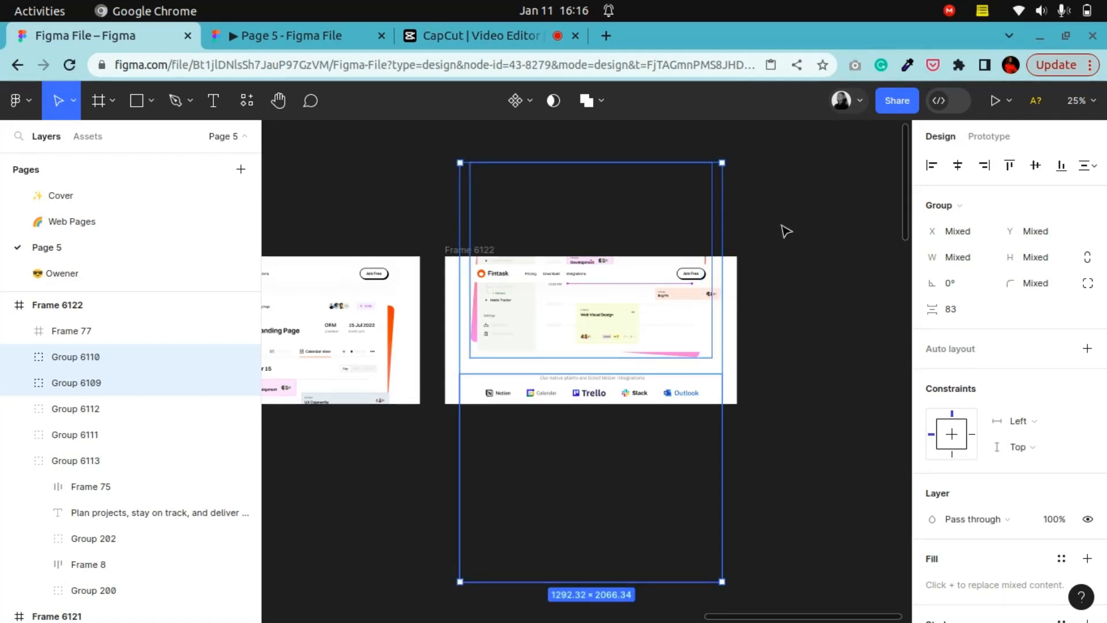
Step: Duplicate Frame 6122 and place the copy beside it on the right at X 4781, Y 956
click(800, 217)
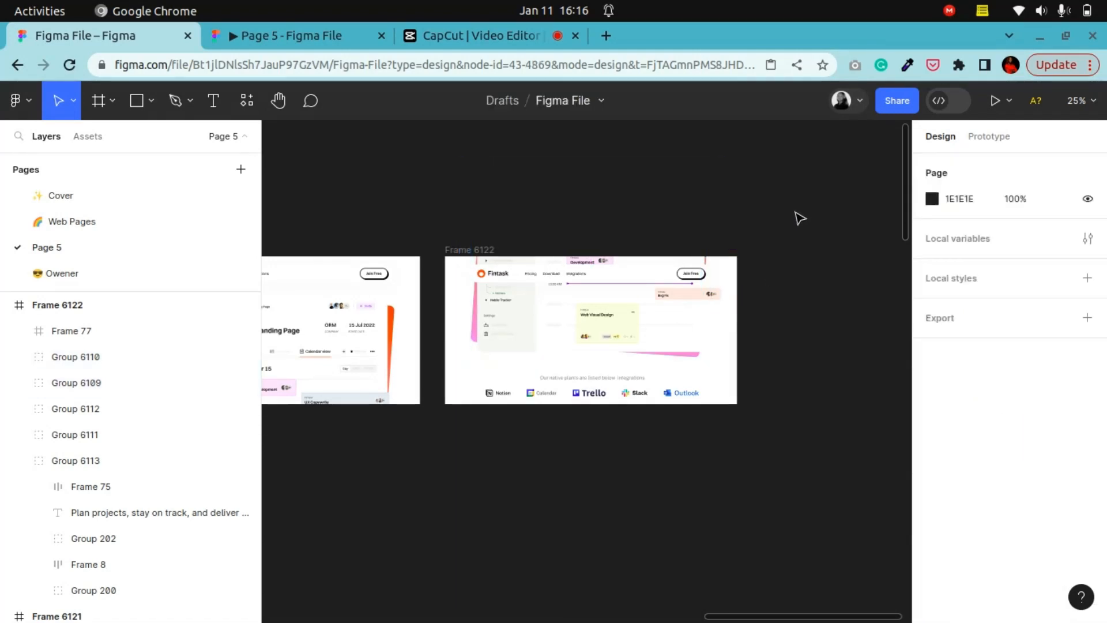
click(466, 249)
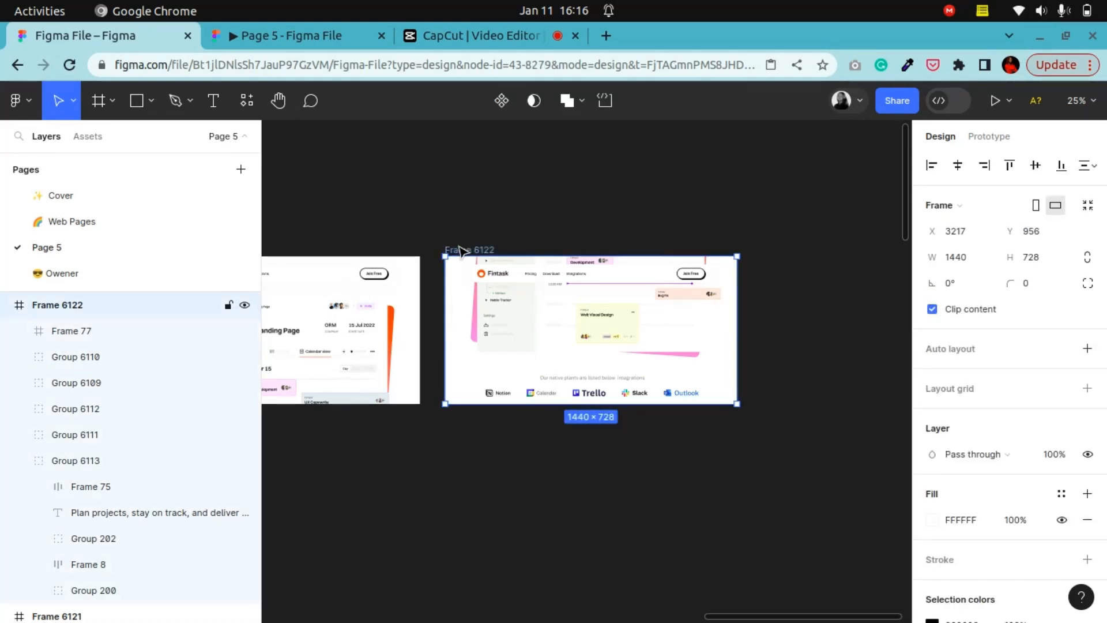
drag(466, 249, 781, 249)
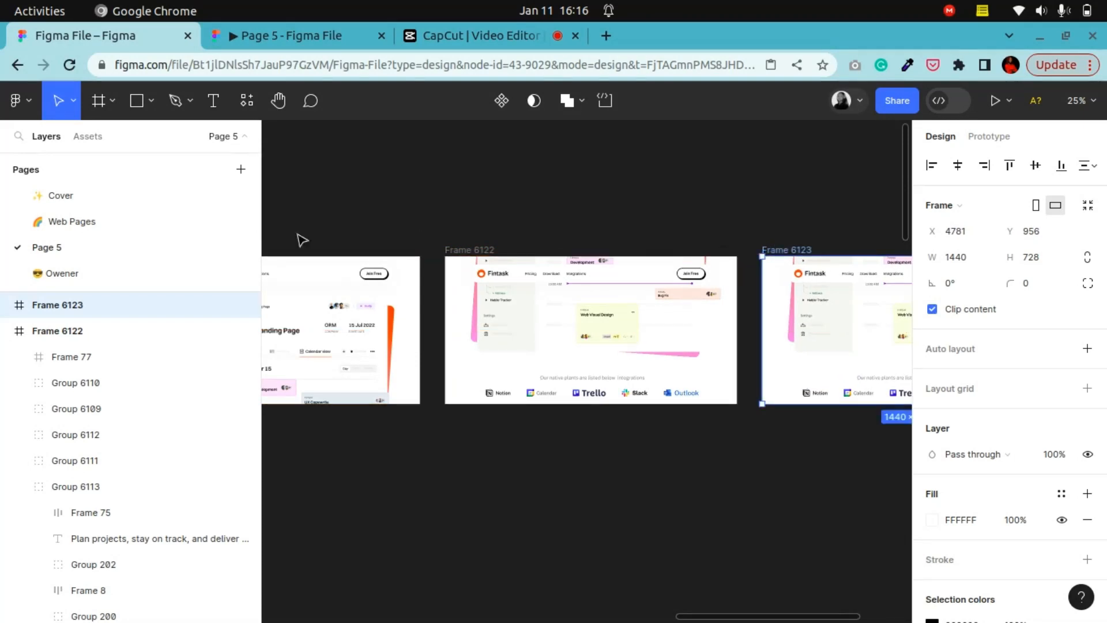
Step: Move Group 6110 and Group 6109 up together in Frame 6123 until the full "The features Both familiar and new." heading sits inside the frame
click(279, 101)
drag(665, 350, 406, 355)
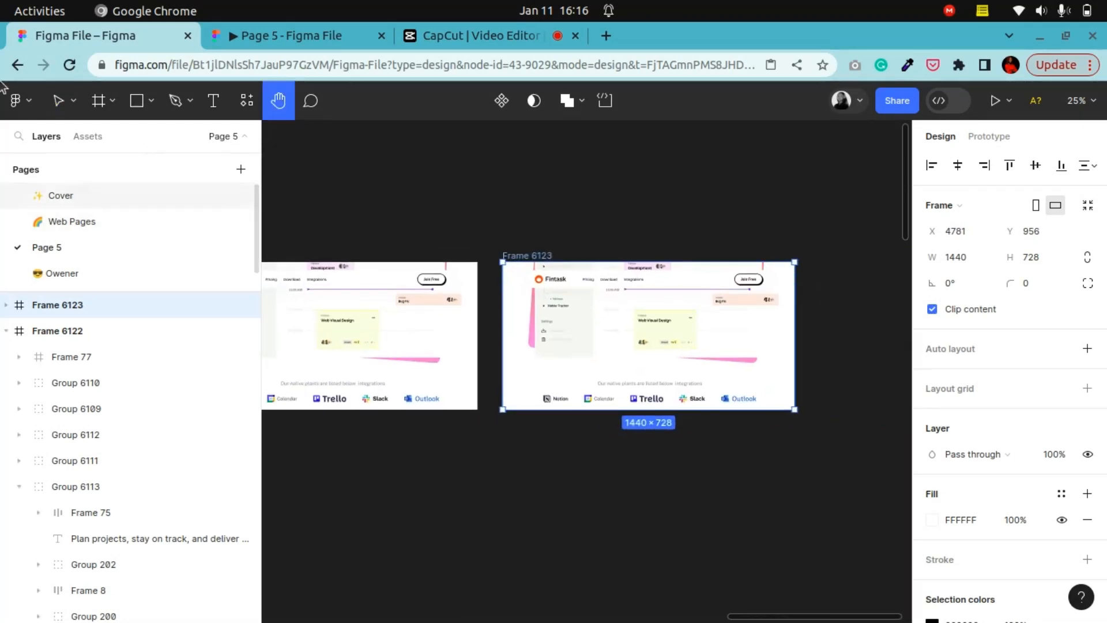
click(59, 103)
click(564, 349)
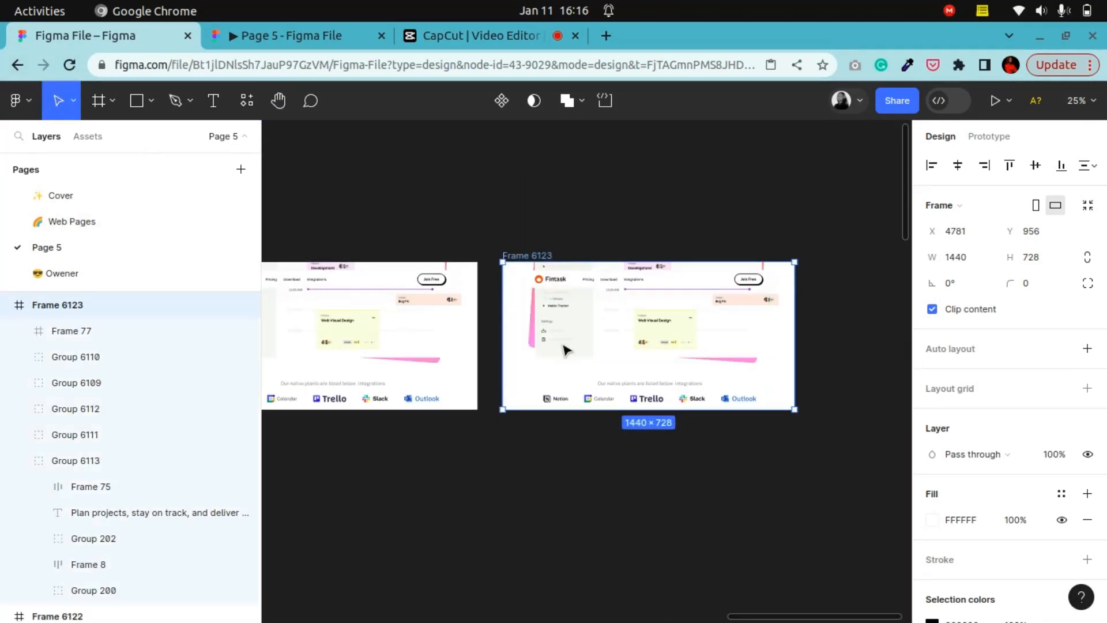
shift+click(568, 400)
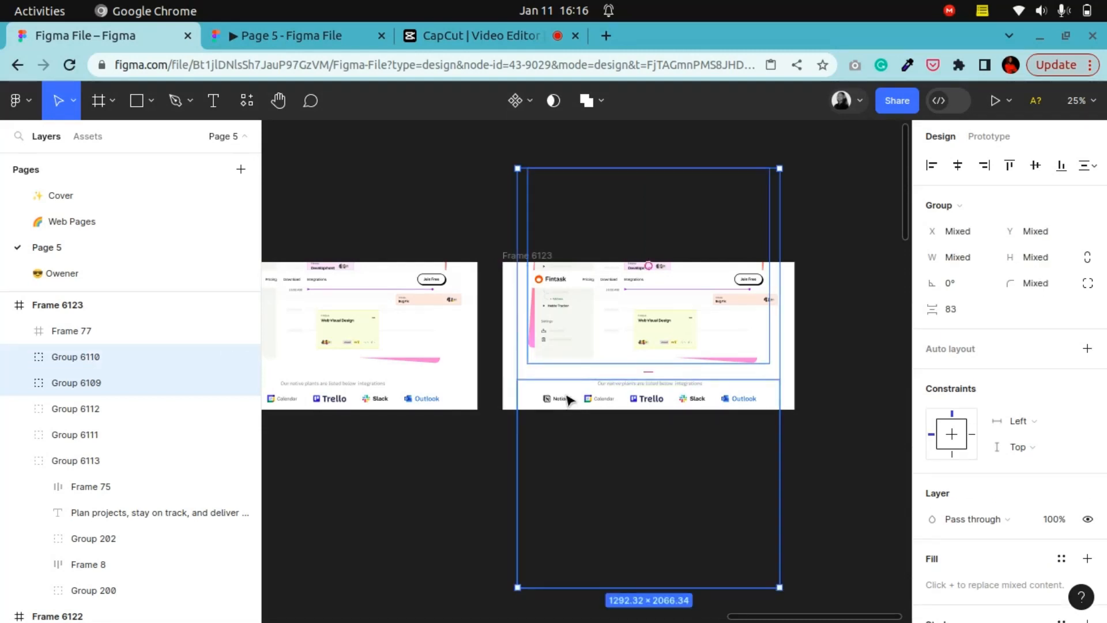
key(shift+Up)
key(shift+Up)
key(shift+Up)
key(shift+Up)
key(shift+Up)
key(shift+Up)
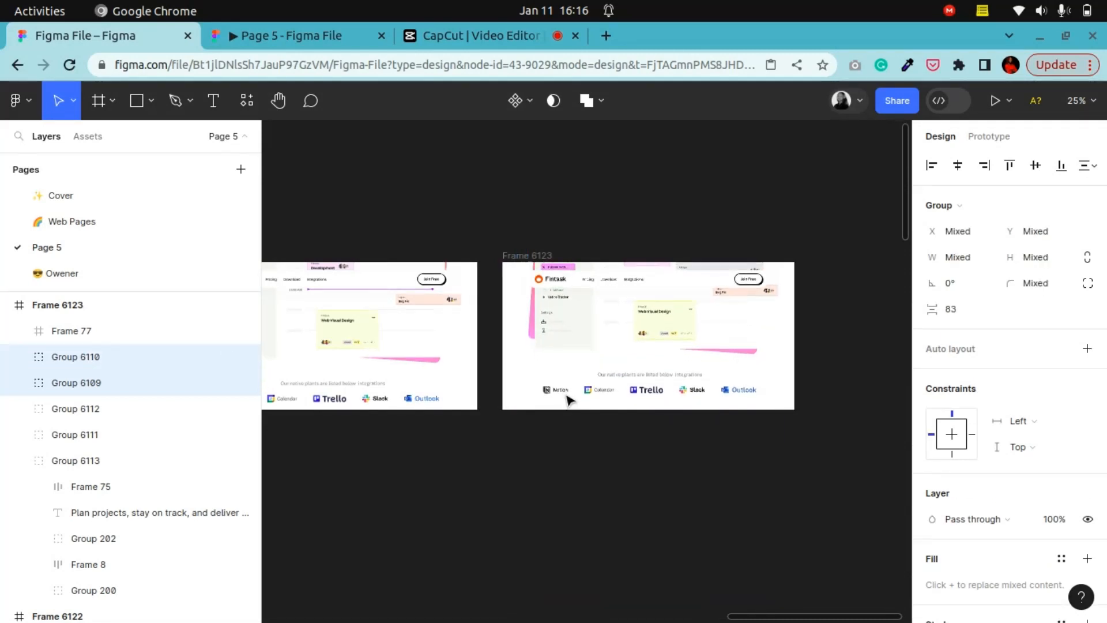
key(shift+Up)
key(shift+Up)
key(shift+Up)
key(shift+Up)
key(shift+Up)
key(shift+Up)
key(shift+Up)
key(shift+Up)
key(shift+Up)
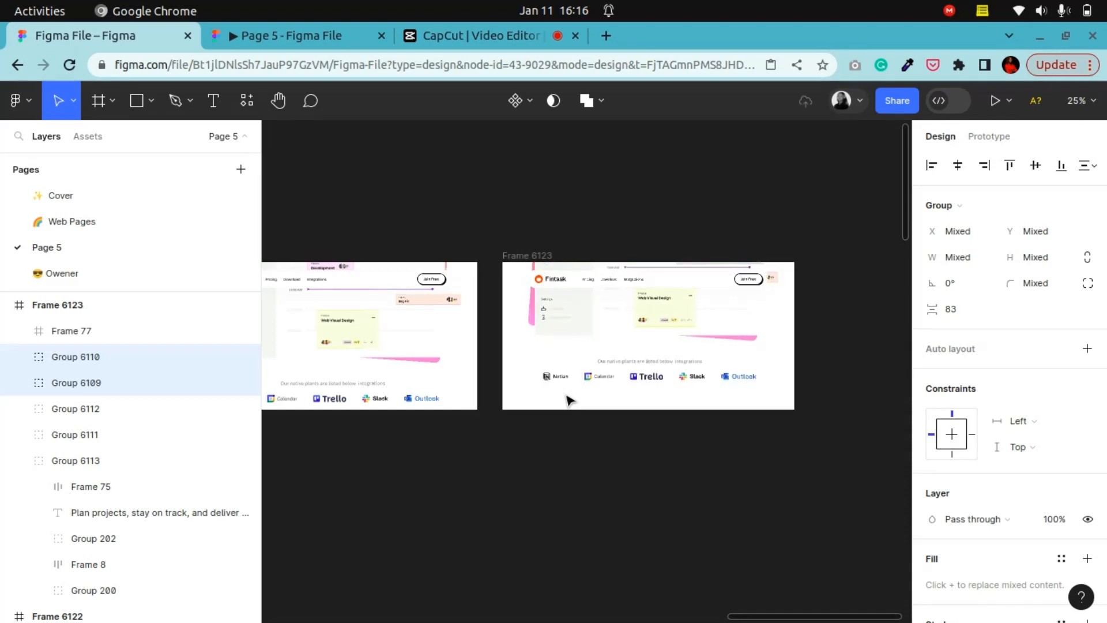
key(shift+Up)
key(shift+Up)
key(shift+Up)
key(shift+Up)
key(shift+Up)
key(shift+Up)
key(shift+Up)
key(shift+Up)
key(shift+Up)
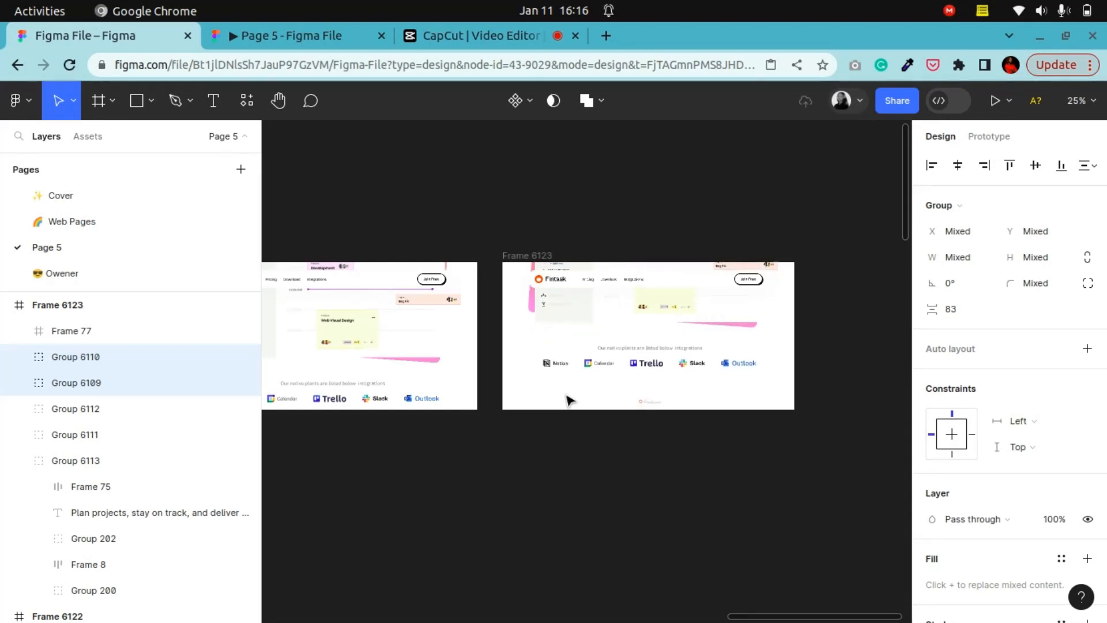
key(shift+Up)
key(shift+Up)
key(shift+Up)
key(shift+Up)
key(shift+Up)
key(shift+Up)
key(shift+Up)
key(shift+Up)
key(shift+Up)
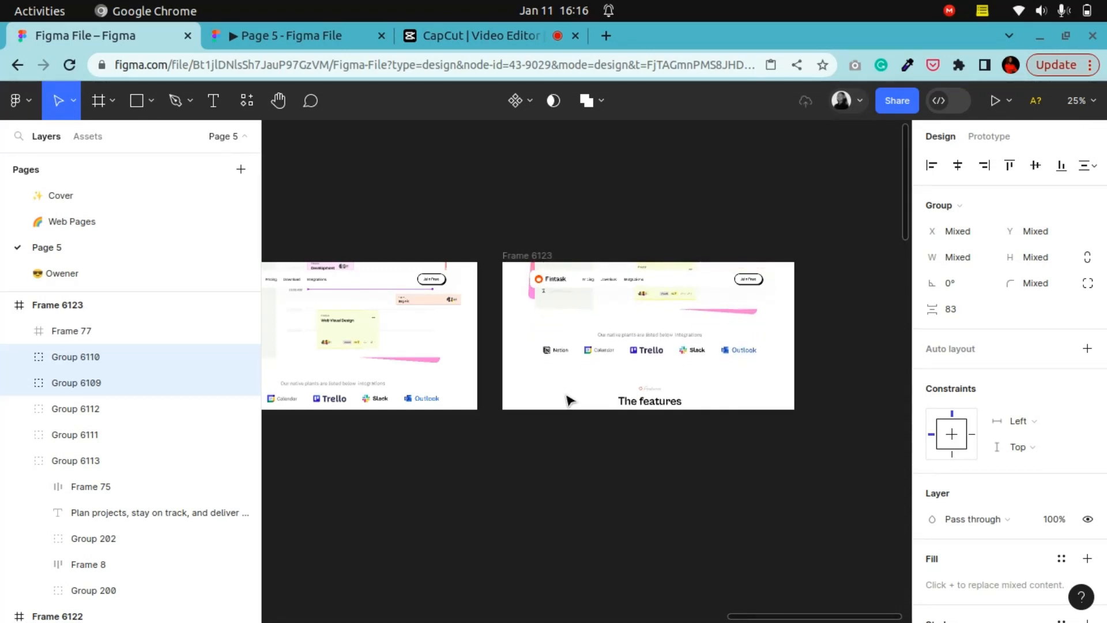
key(shift+Up)
key(shift+Up)
key(shift+Up)
key(shift+Up)
key(shift+Up)
key(shift+Up)
key(shift+Up)
key(shift+Up)
key(shift+Up)
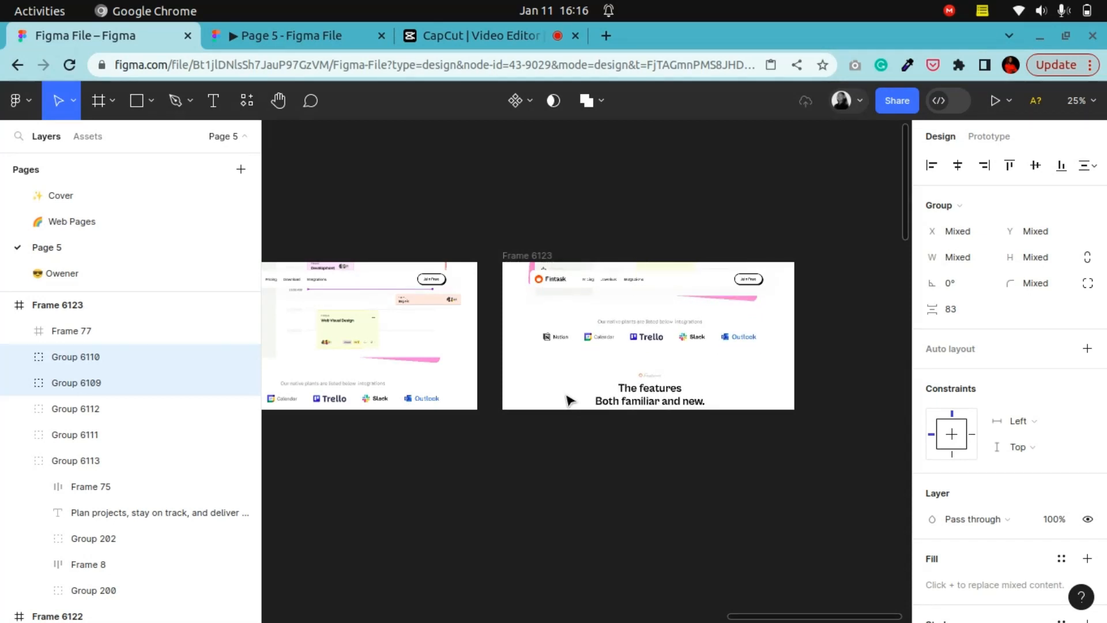
key(shift+Up)
key(shift+Up)
key(shift+Up)
key(shift+Up)
key(shift+Up)
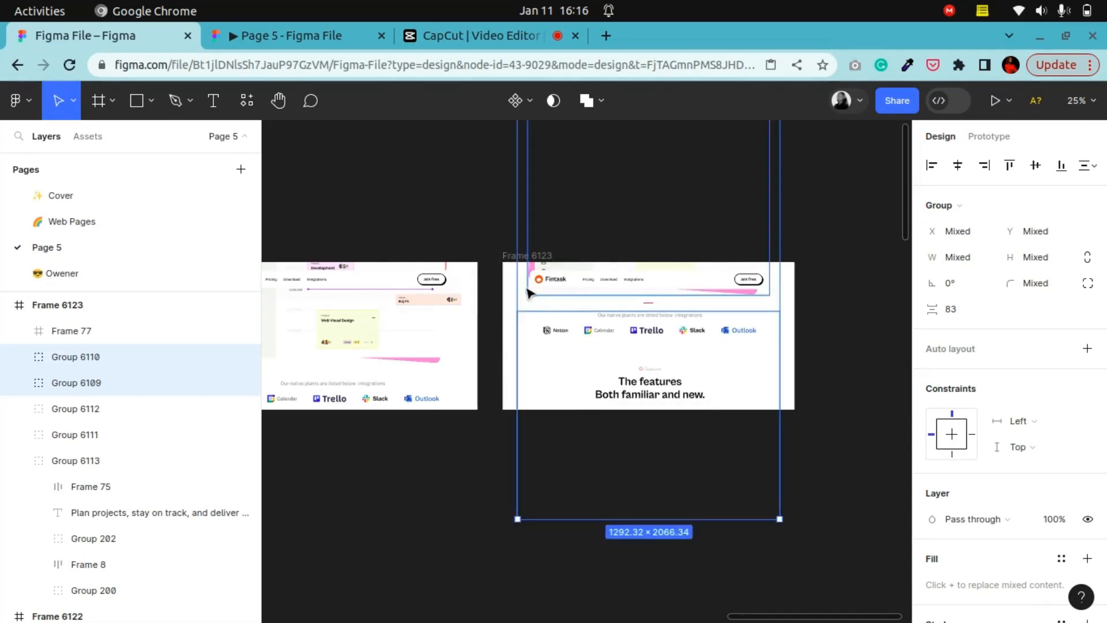
Step: Set the opacity of Group 6109, the dashboard mockup in Frame 6123, to 0%
click(80, 355)
click(70, 383)
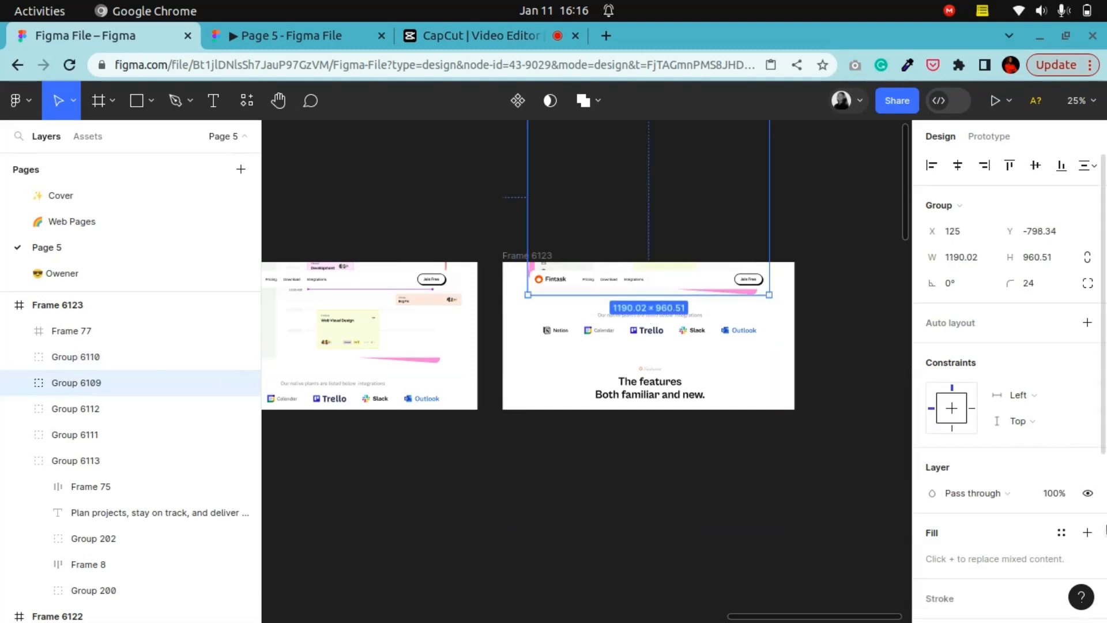
click(1053, 497)
text(0)
key(Return)
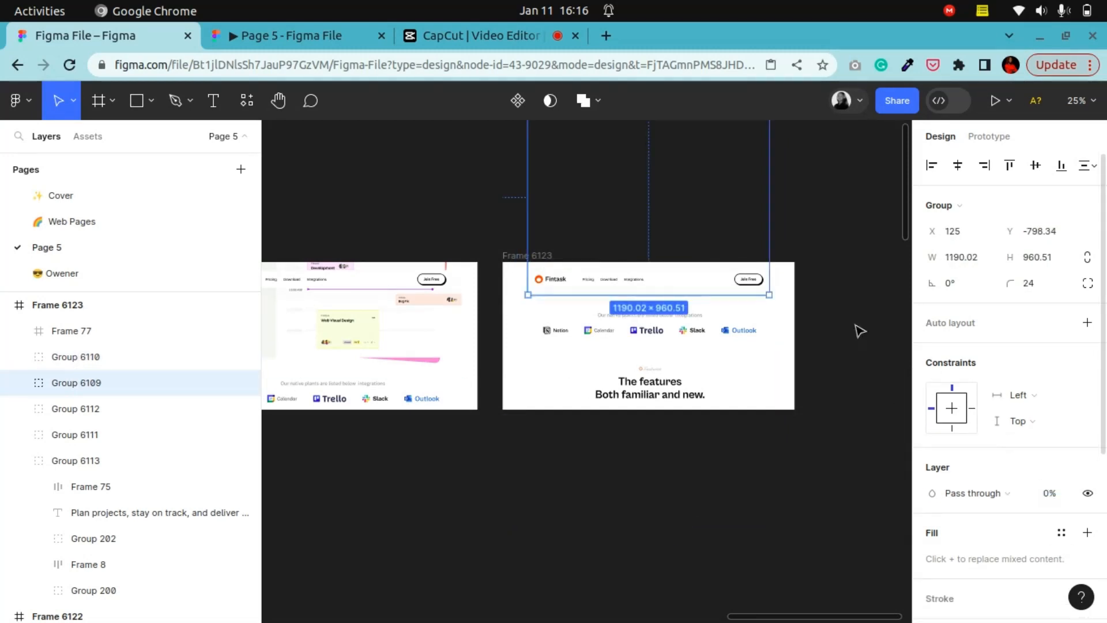
click(707, 339)
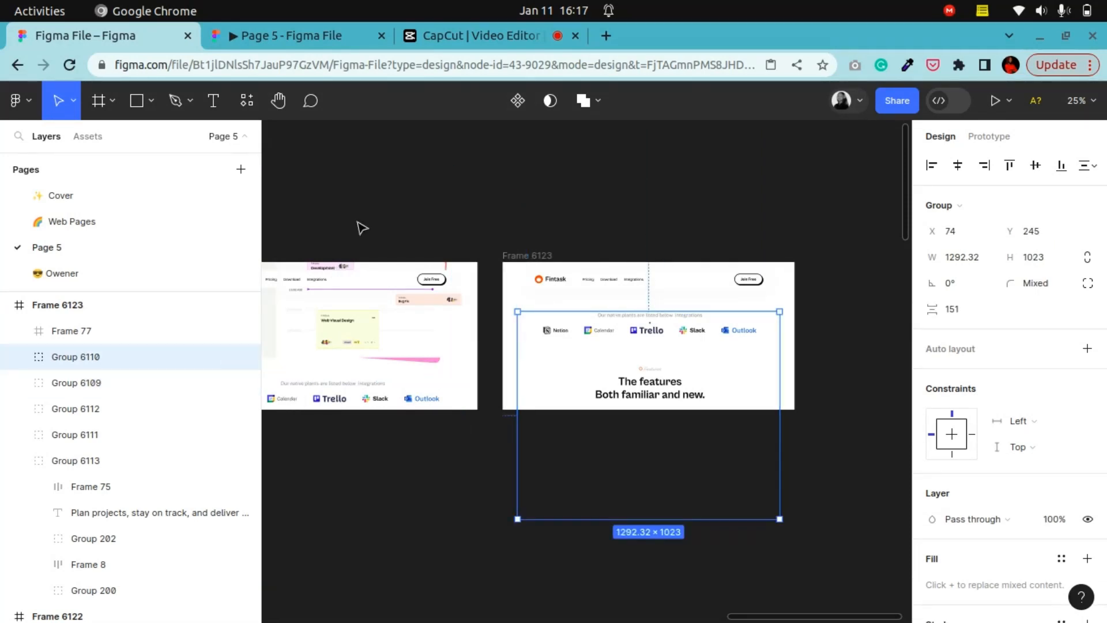
double_click(661, 394)
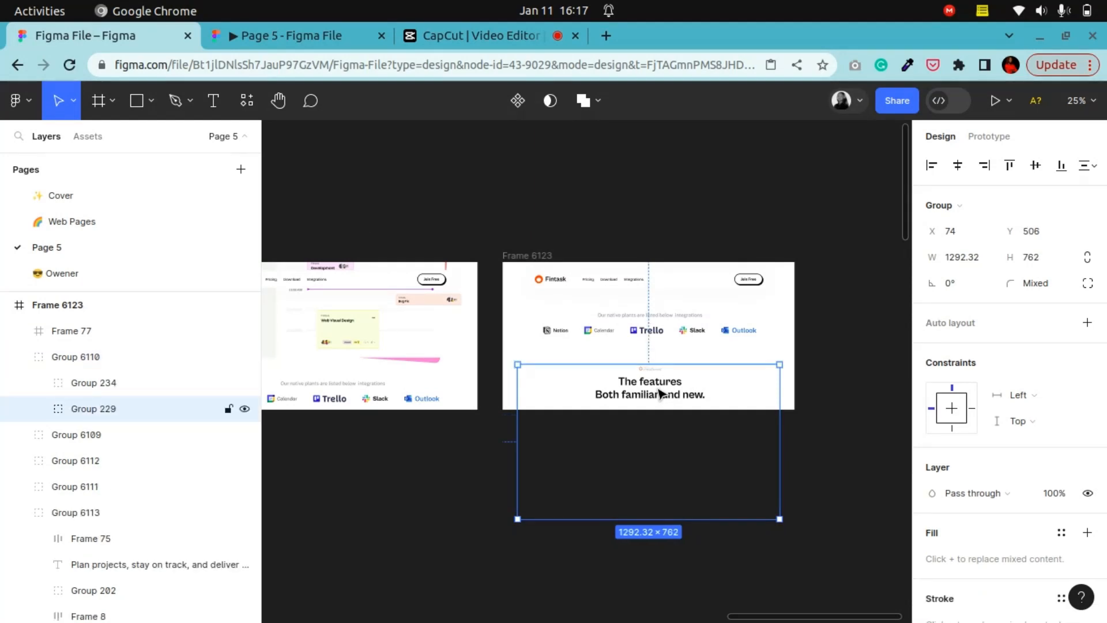
double_click(661, 394)
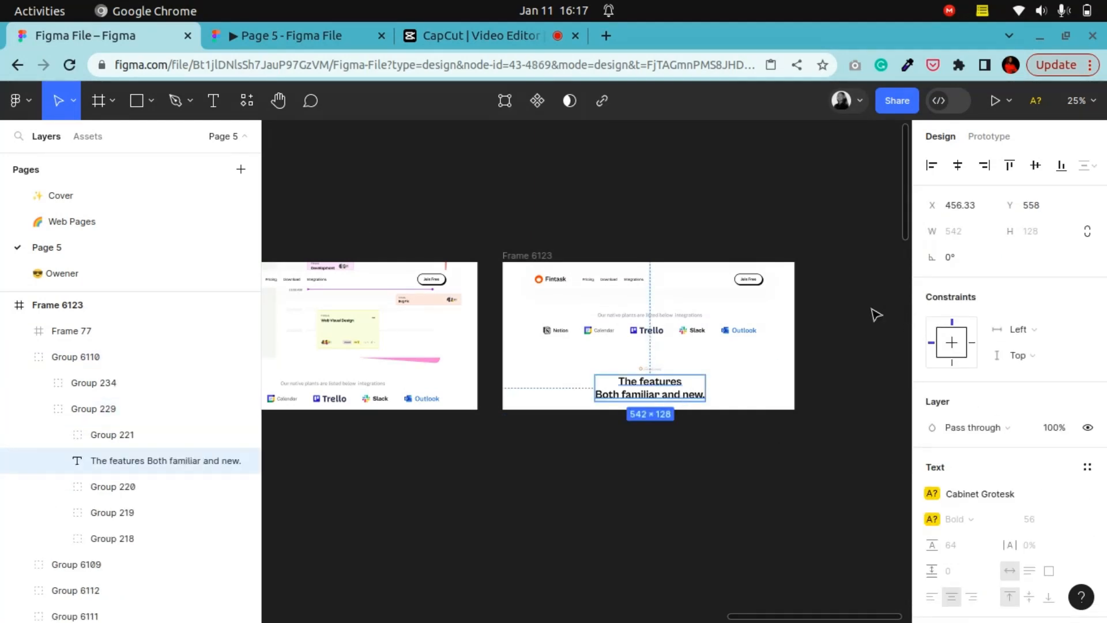
click(877, 315)
Step: Move Group 221 and the "The features Both familiar and new." text inside Frame 6122's Group 229 further down below the frame
click(280, 105)
drag(384, 348, 557, 280)
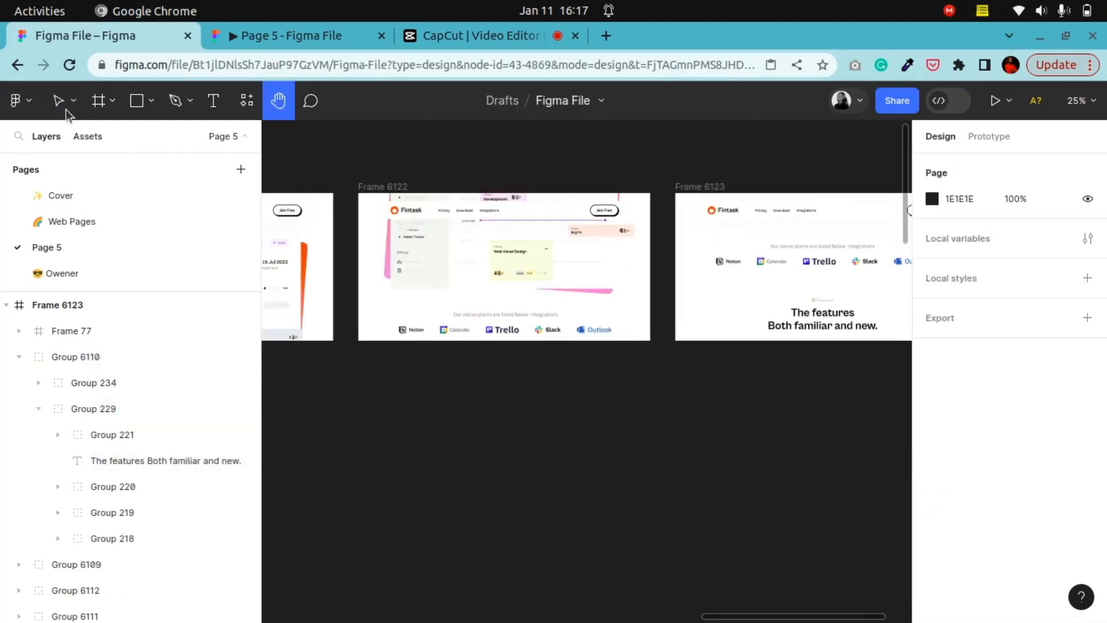
click(65, 109)
click(381, 186)
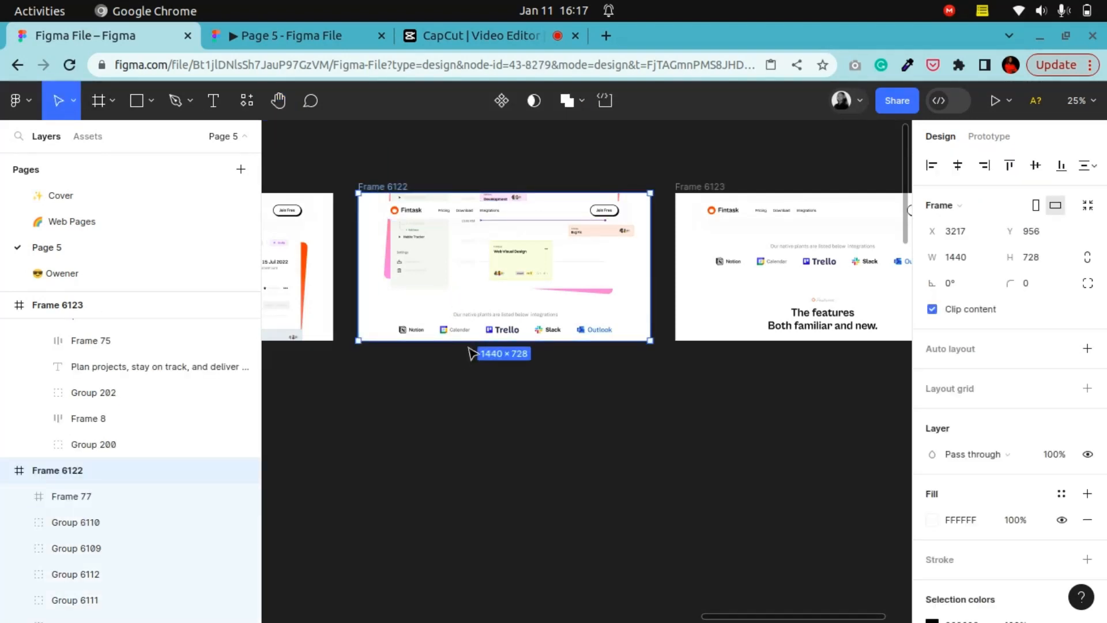
click(35, 521)
click(18, 522)
scroll(17, 524, down, 4)
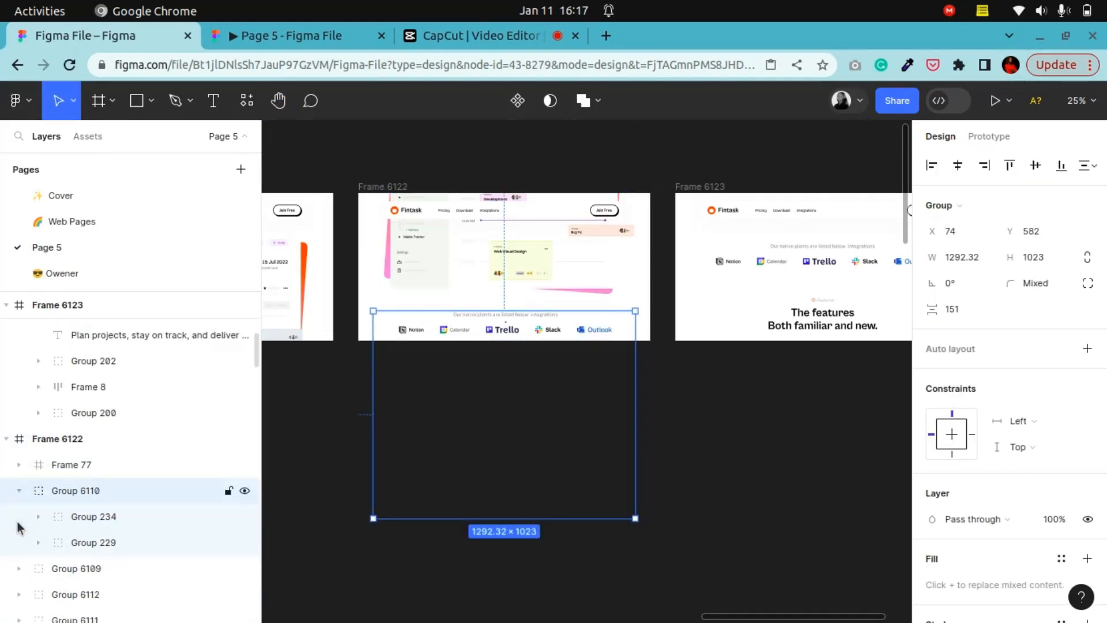
click(99, 419)
click(98, 444)
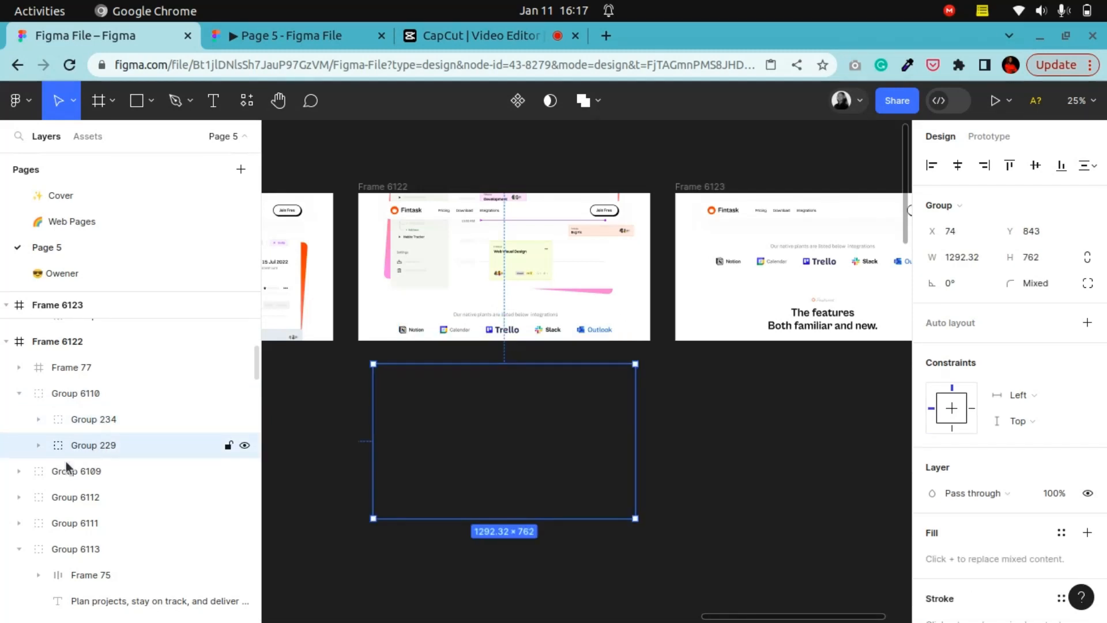
click(39, 445)
click(118, 479)
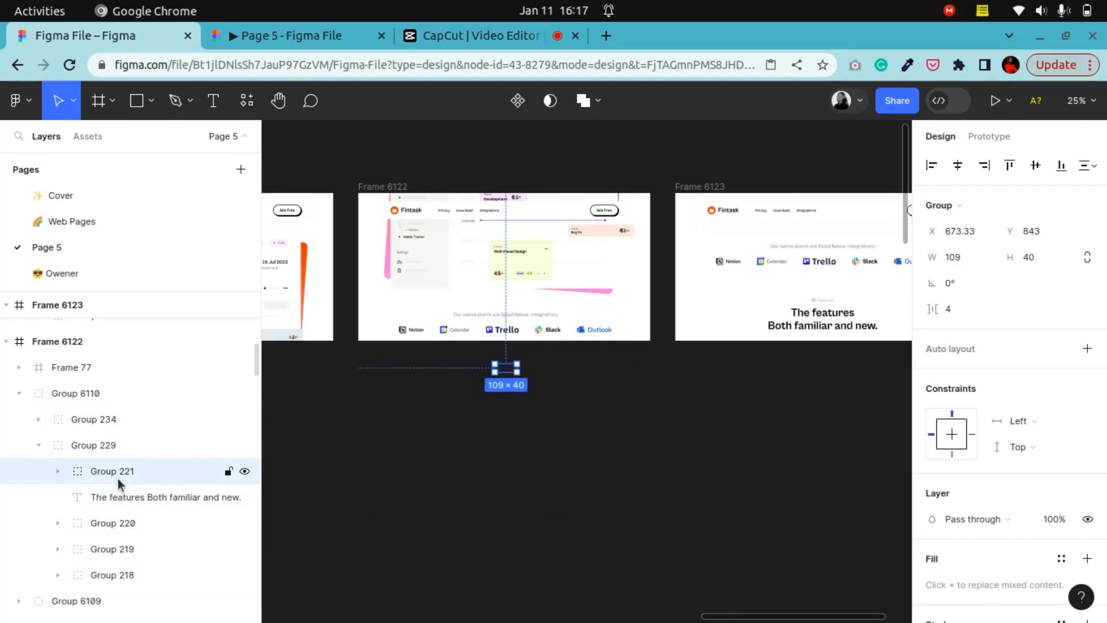
shift+click(129, 497)
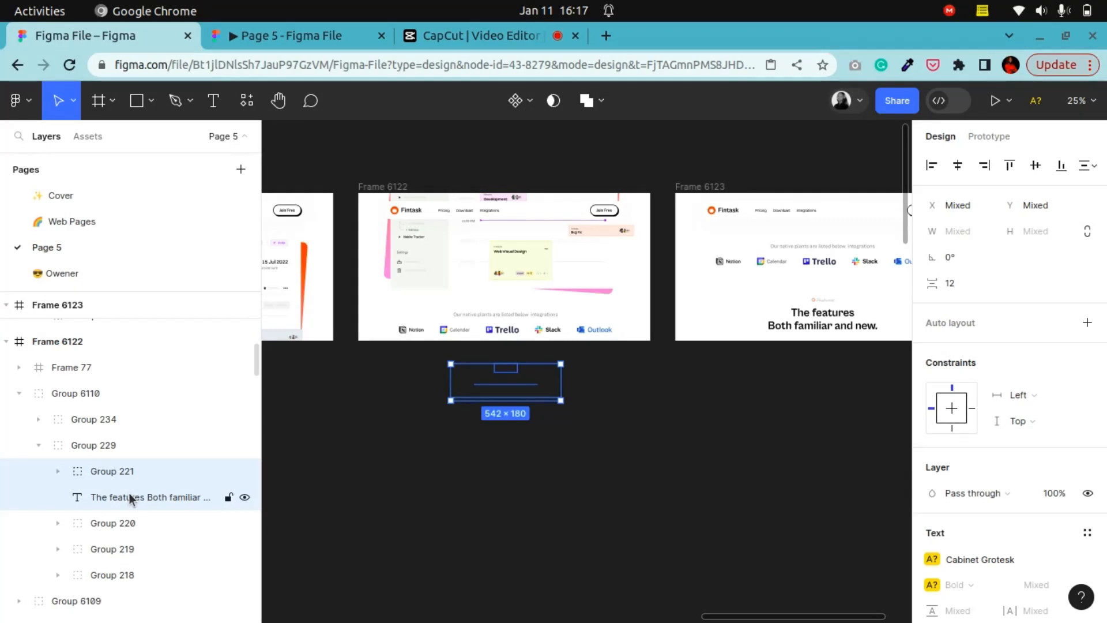
key(shift+Down)
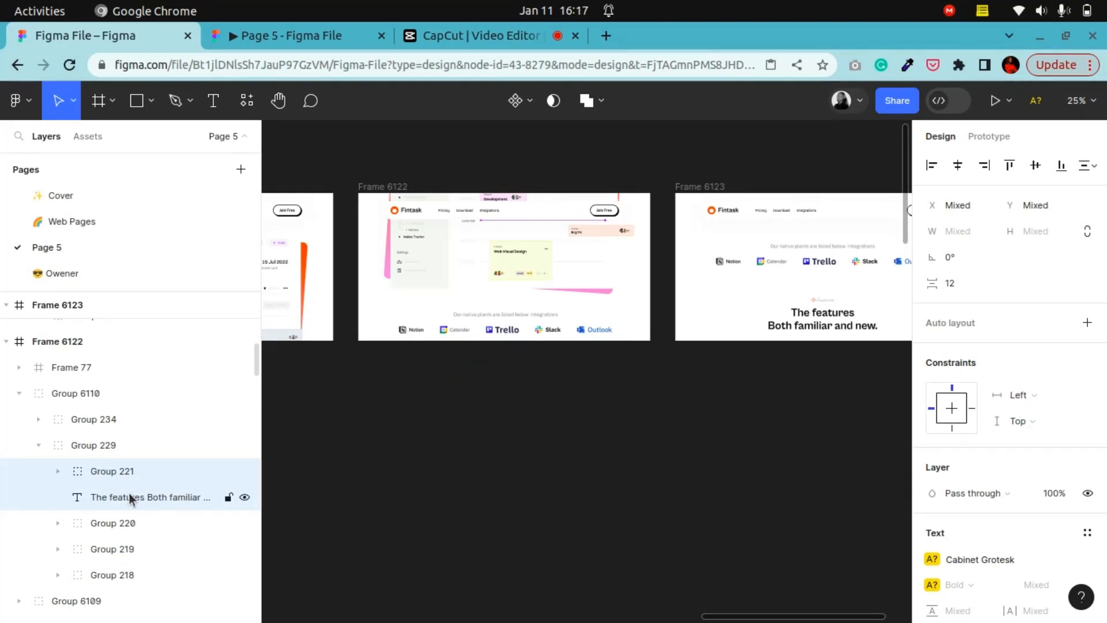
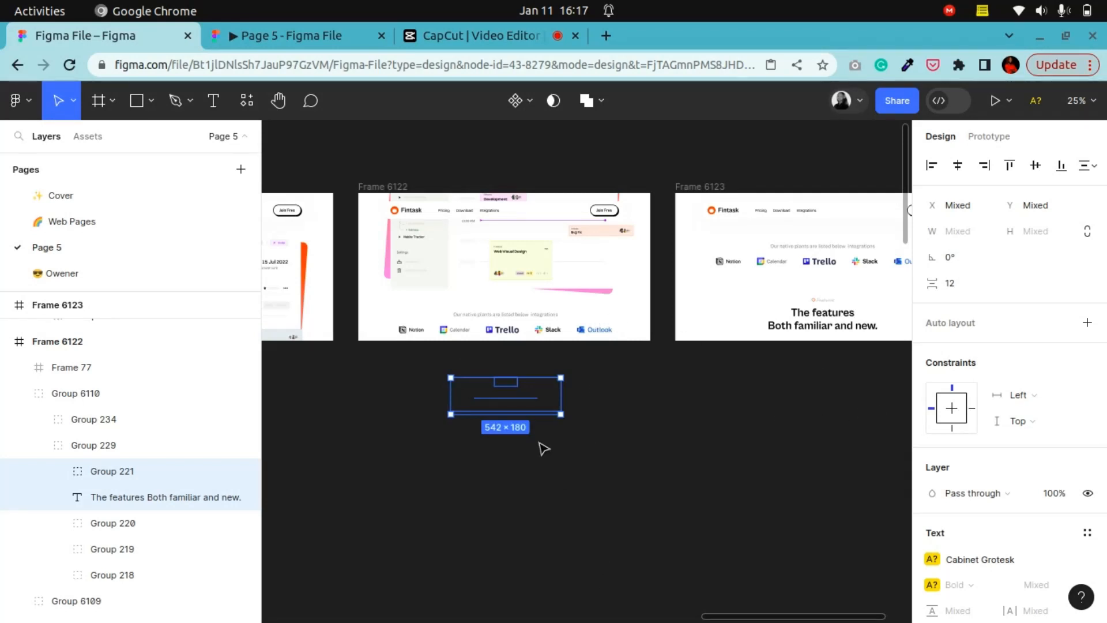
click(808, 463)
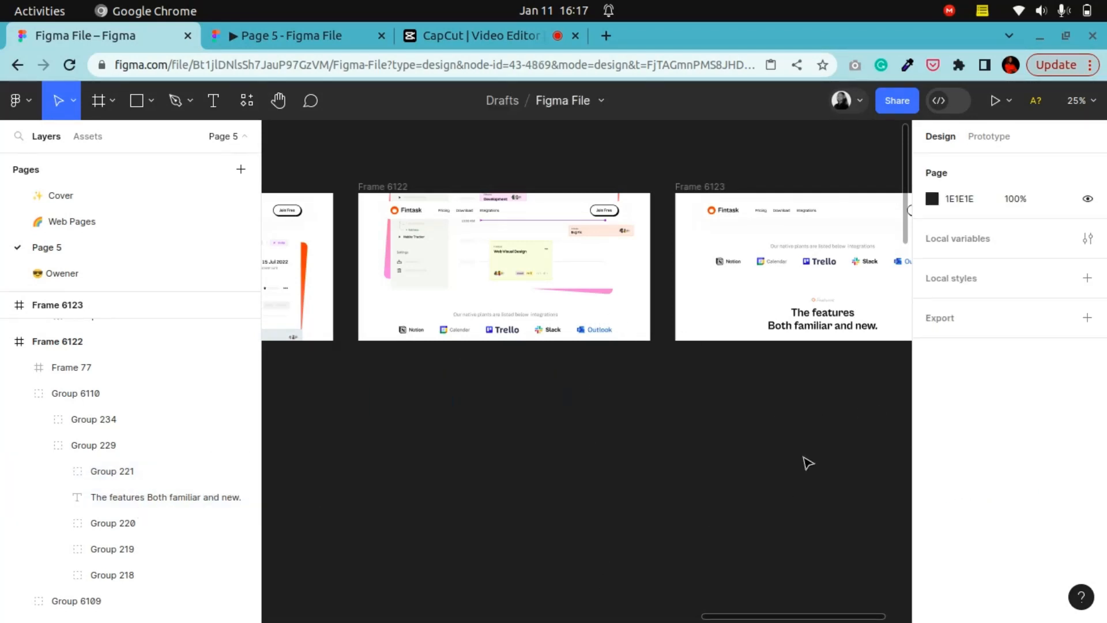
Step: Move Group 6110 with the integration logos and features heading up in Frame 6123 to Y 194
click(378, 186)
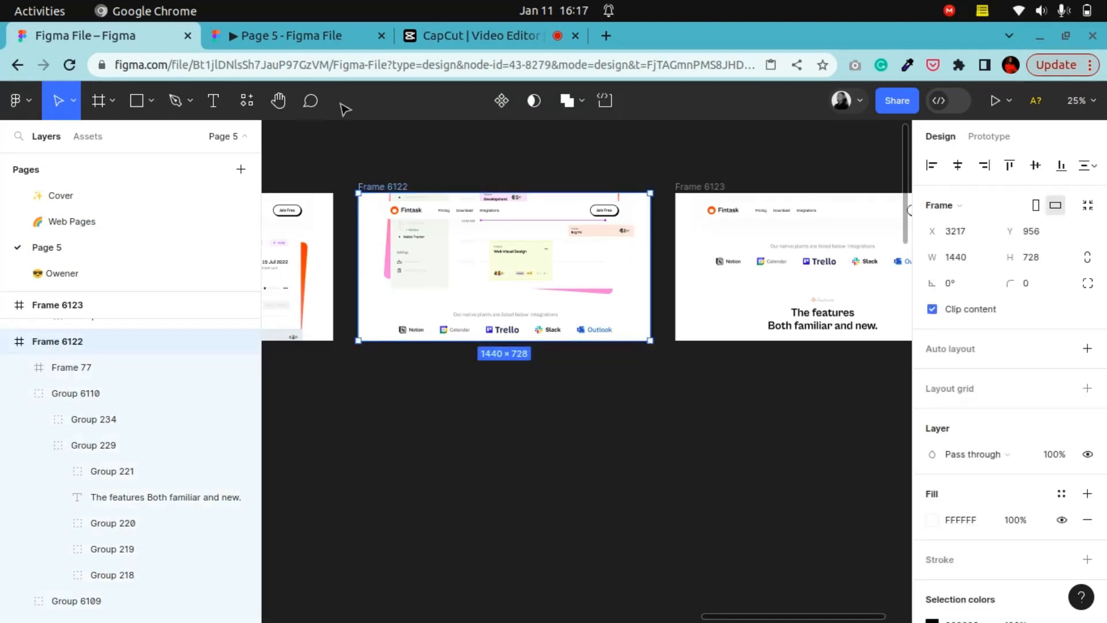
click(278, 101)
scroll(524, 407, right, 5)
scroll(440, 403, up, 1)
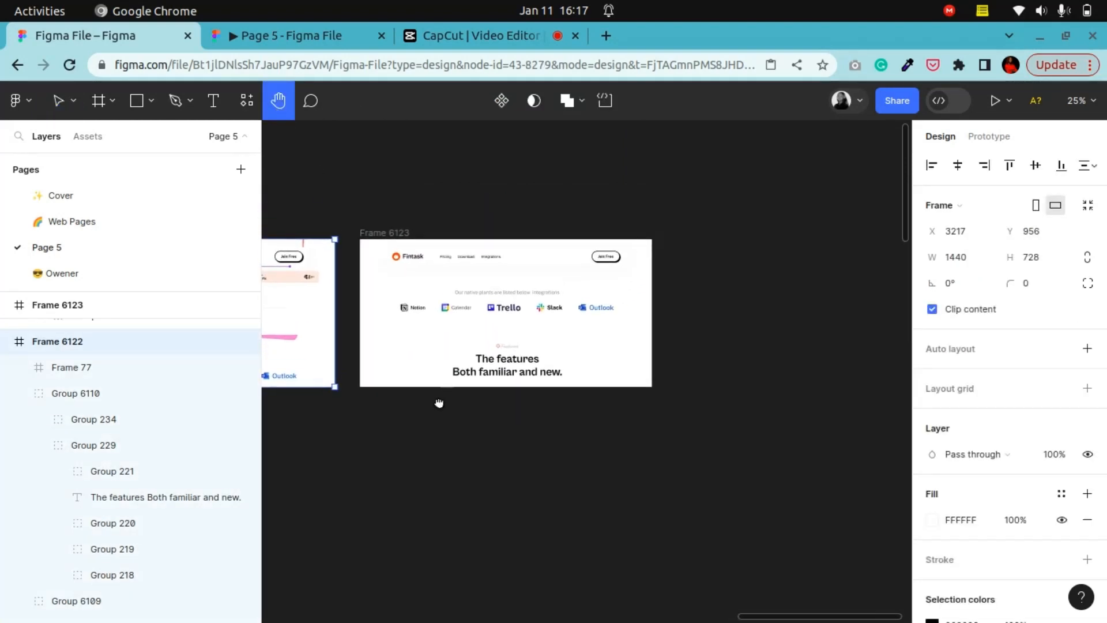
drag(512, 396, 662, 388)
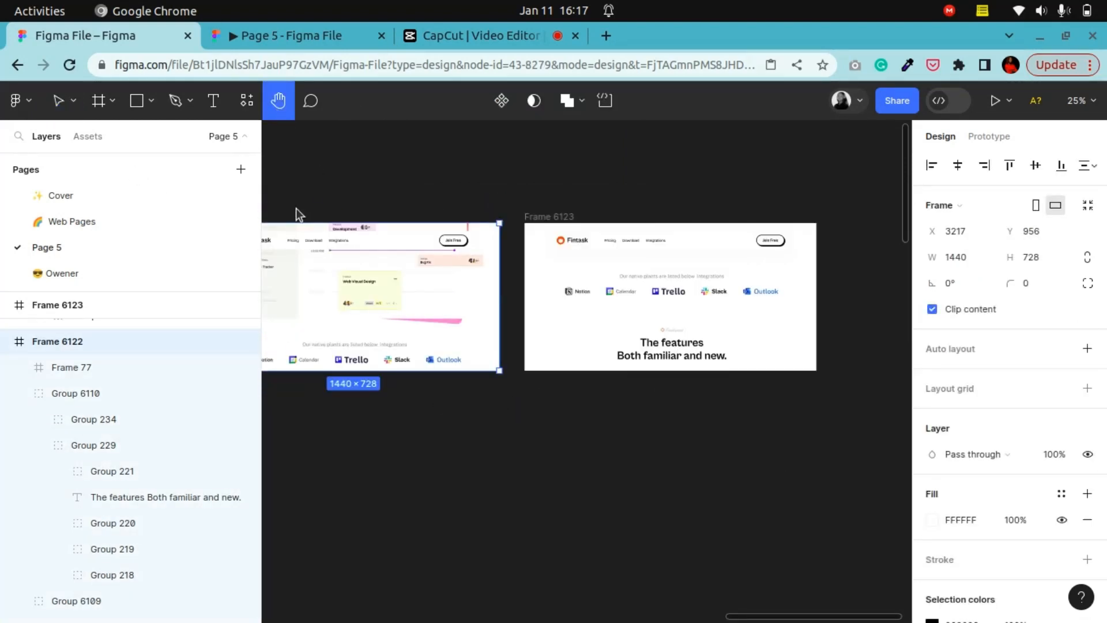
drag(654, 318, 579, 317)
click(57, 102)
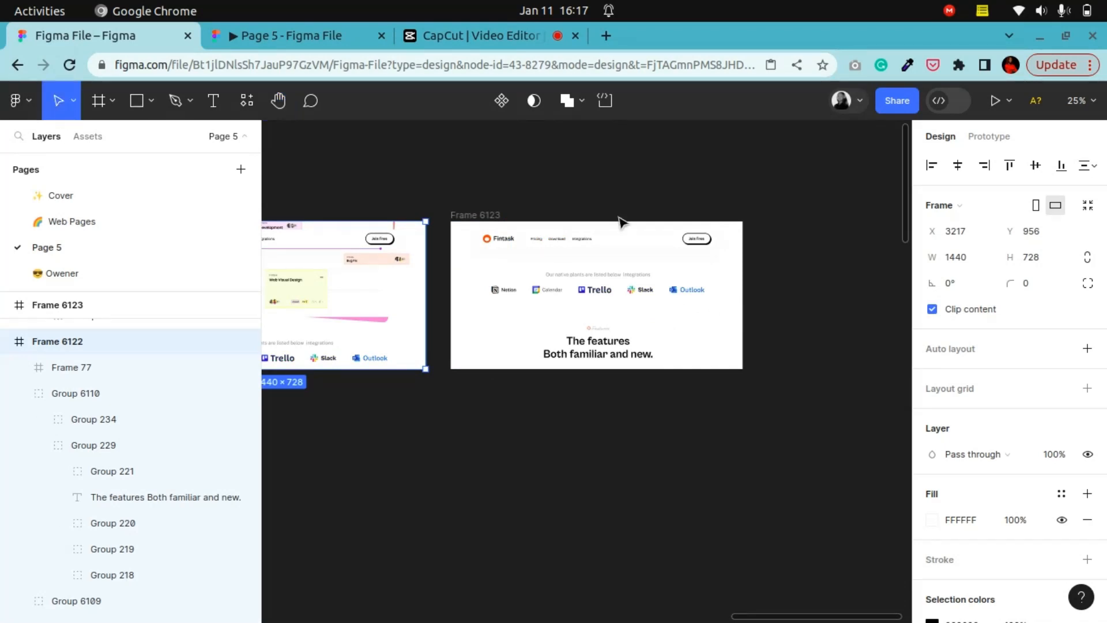
click(597, 287)
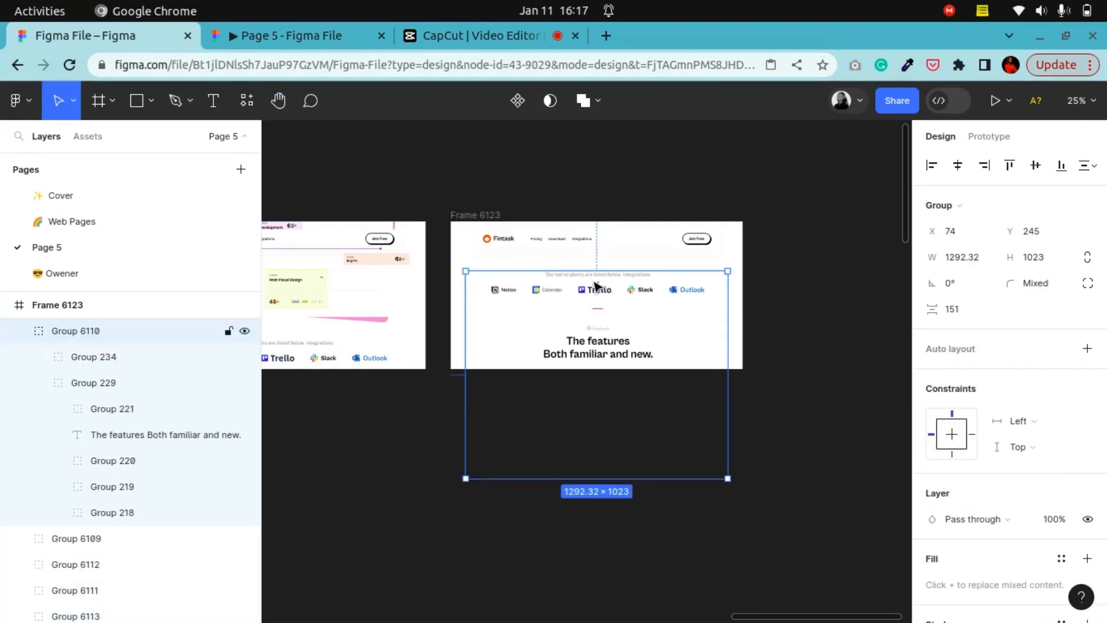
key(shift+Up)
key(shift+Up)
key(shift+Up)
key(shift+Up)
key(shift+Up)
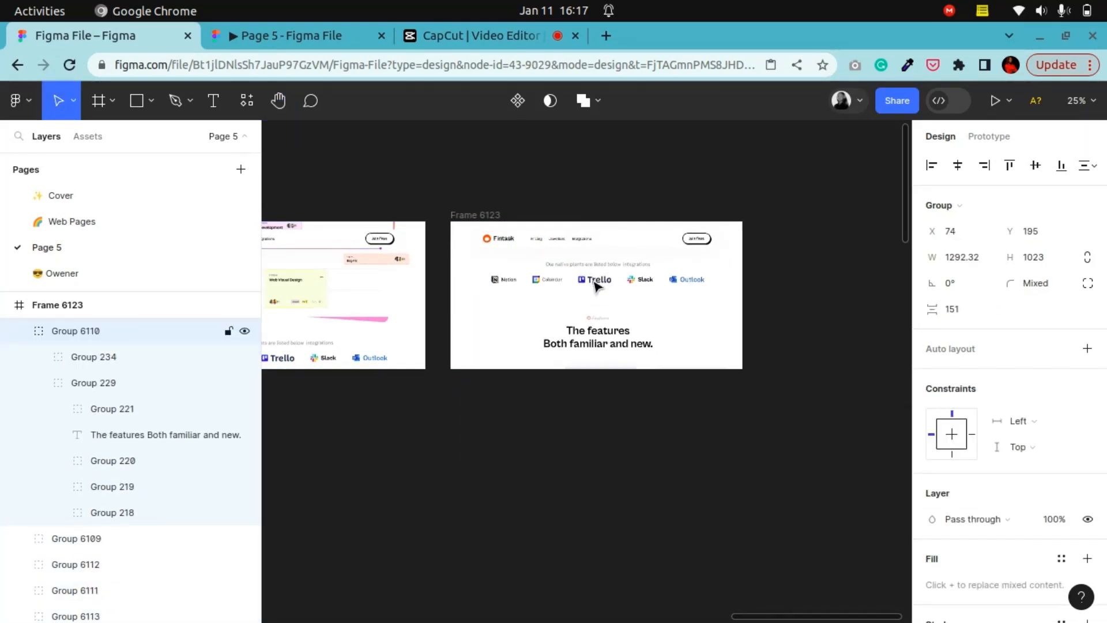
key(Up)
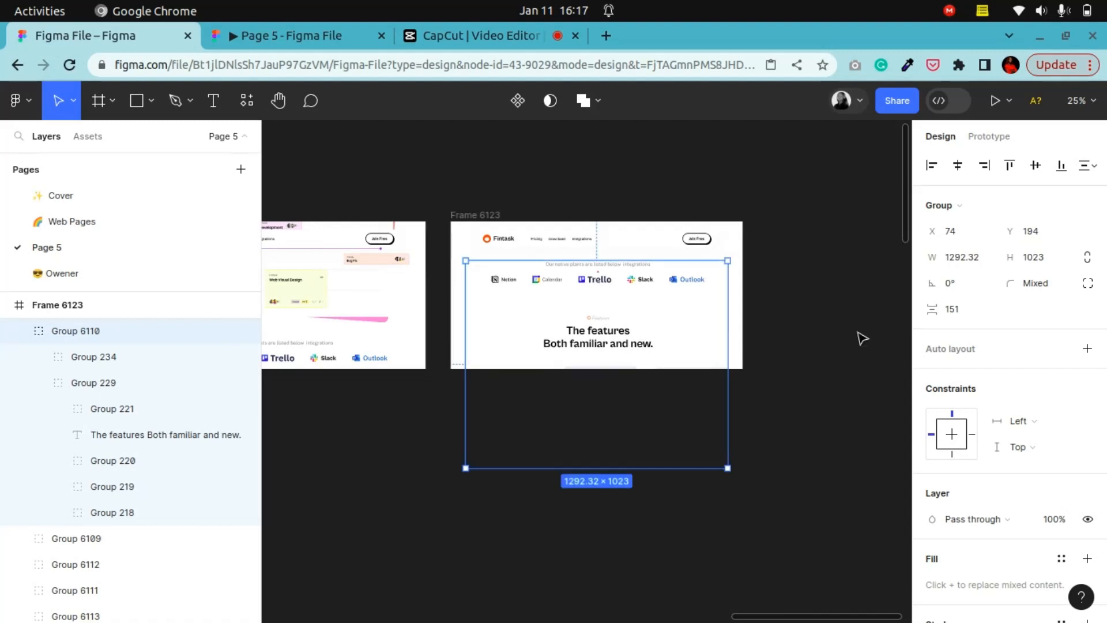
Step: Duplicate Frame 6123 and place the copy beside it on the right at X 6345, Y 956
click(783, 194)
click(475, 217)
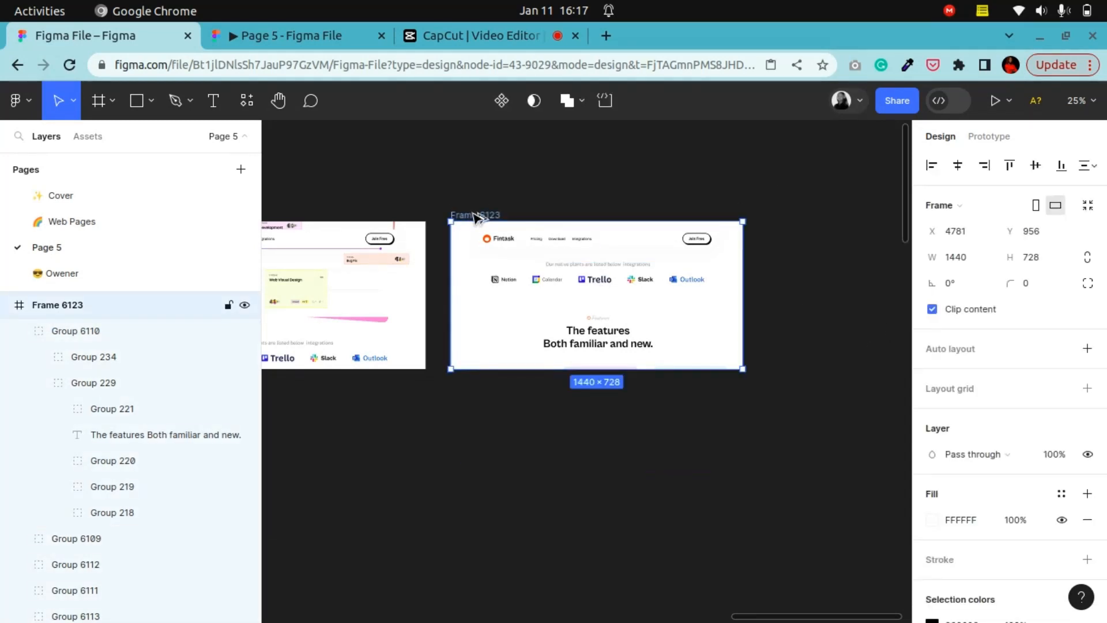
key(ctrl+d)
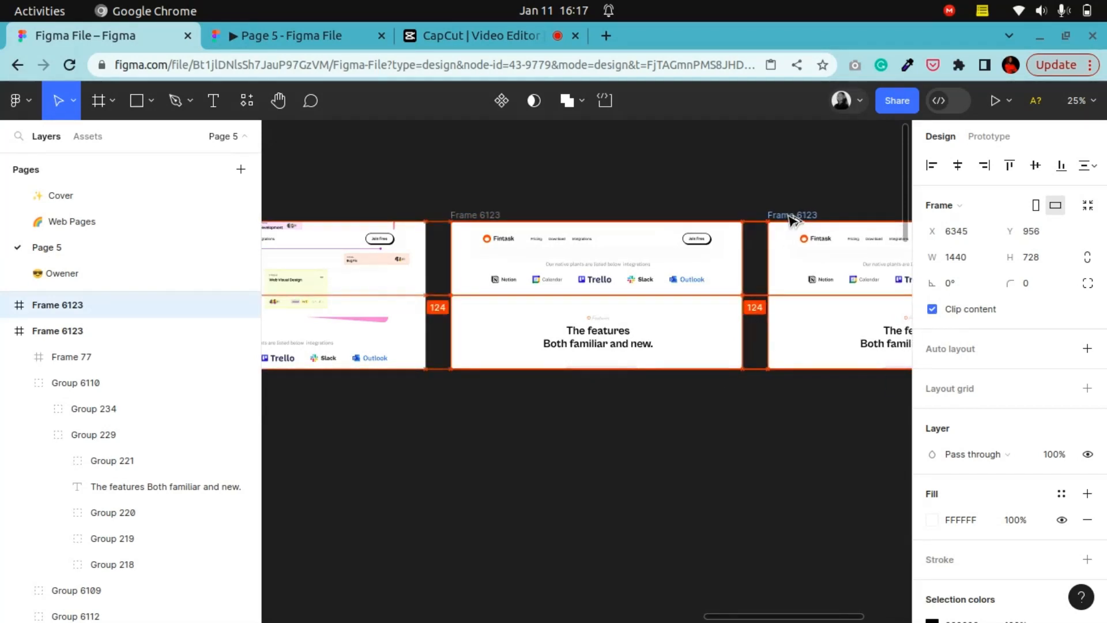
Step: Move Group 6110 with the integration logos and features heading up in Frame 6124 to Y 167
click(278, 100)
drag(646, 298, 378, 290)
click(58, 101)
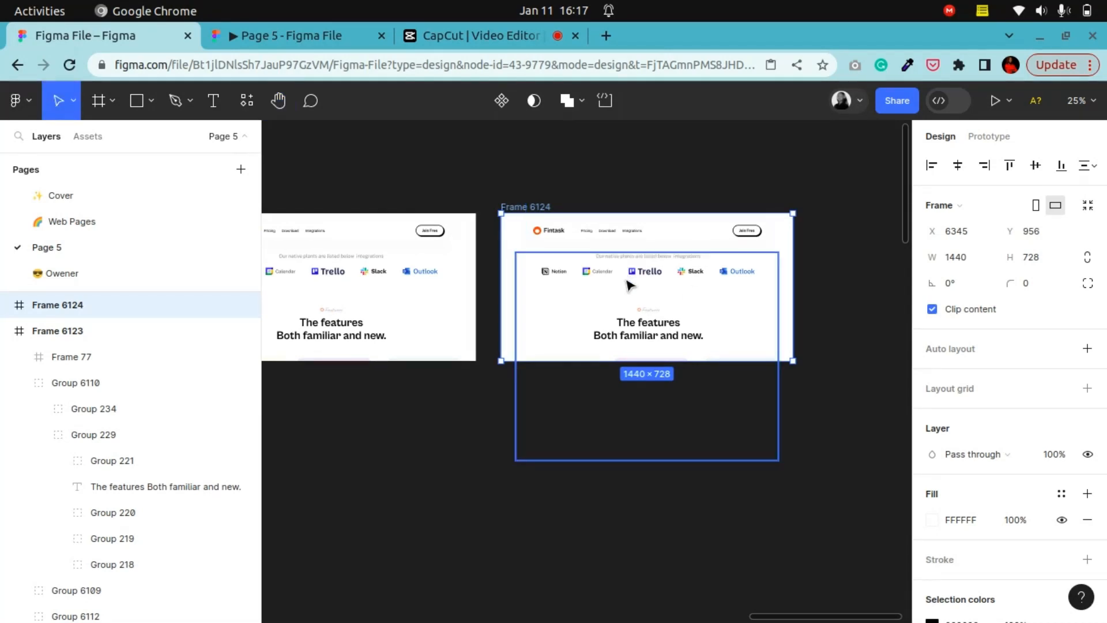
key(Escape)
click(631, 279)
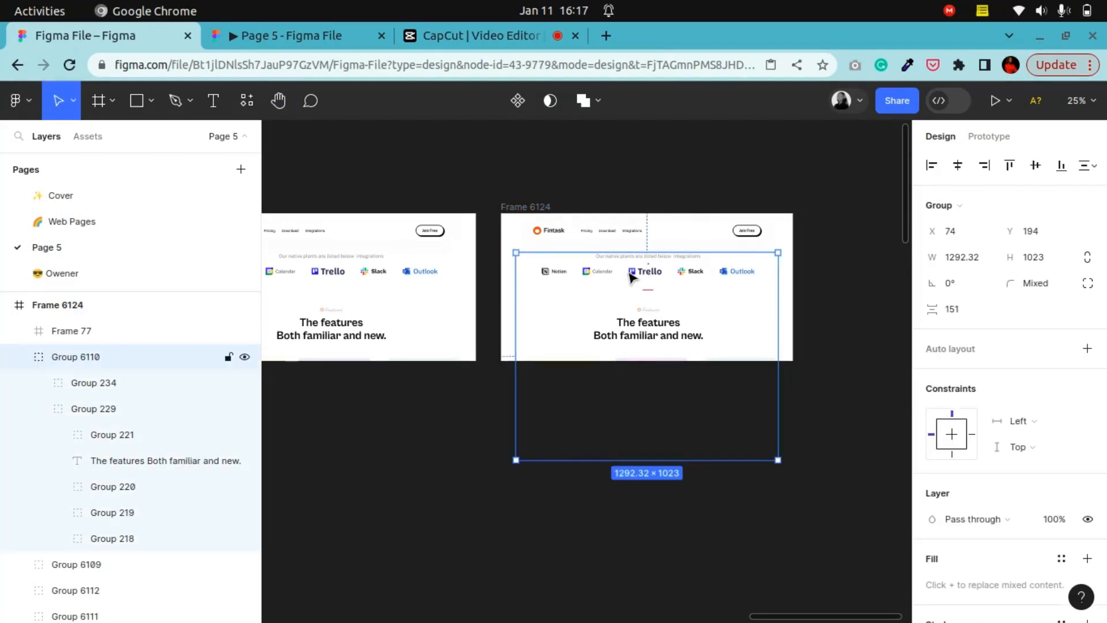
drag(632, 279, 632, 273)
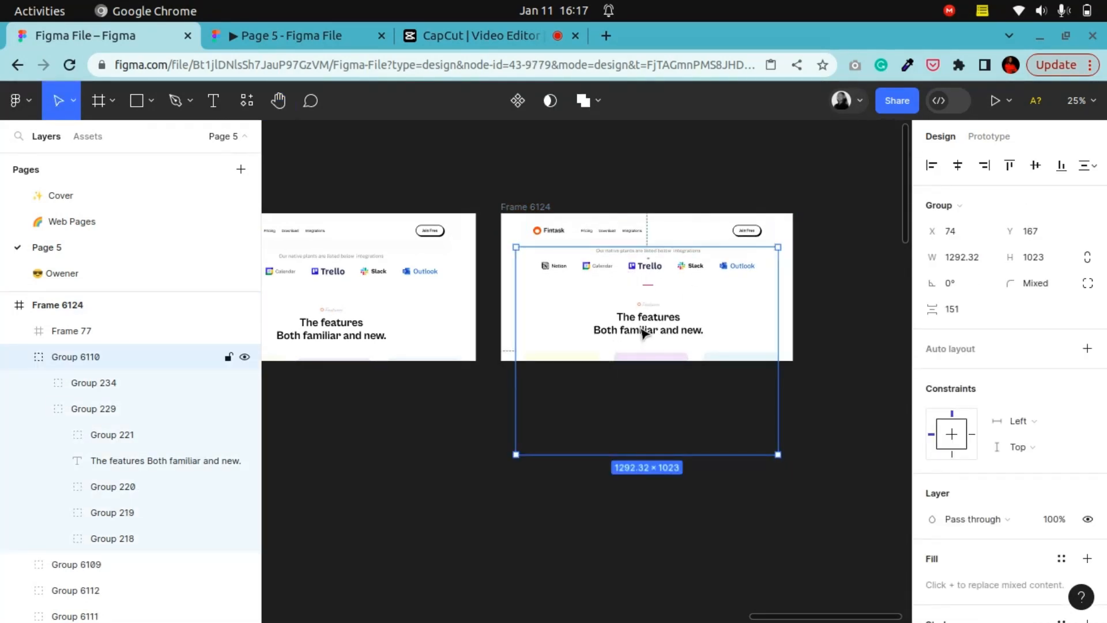
Step: Set the opacity of Group 234, the integrations text and logos row in Frame 6124, to 0%
double_click(681, 277)
click(1050, 520)
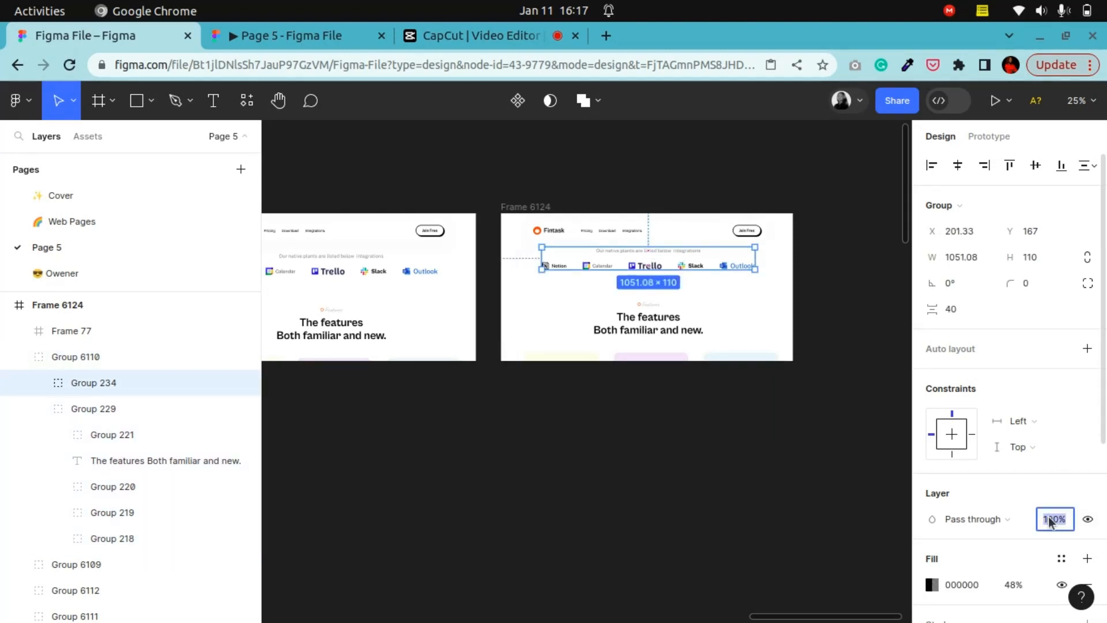
text(0)
key(Return)
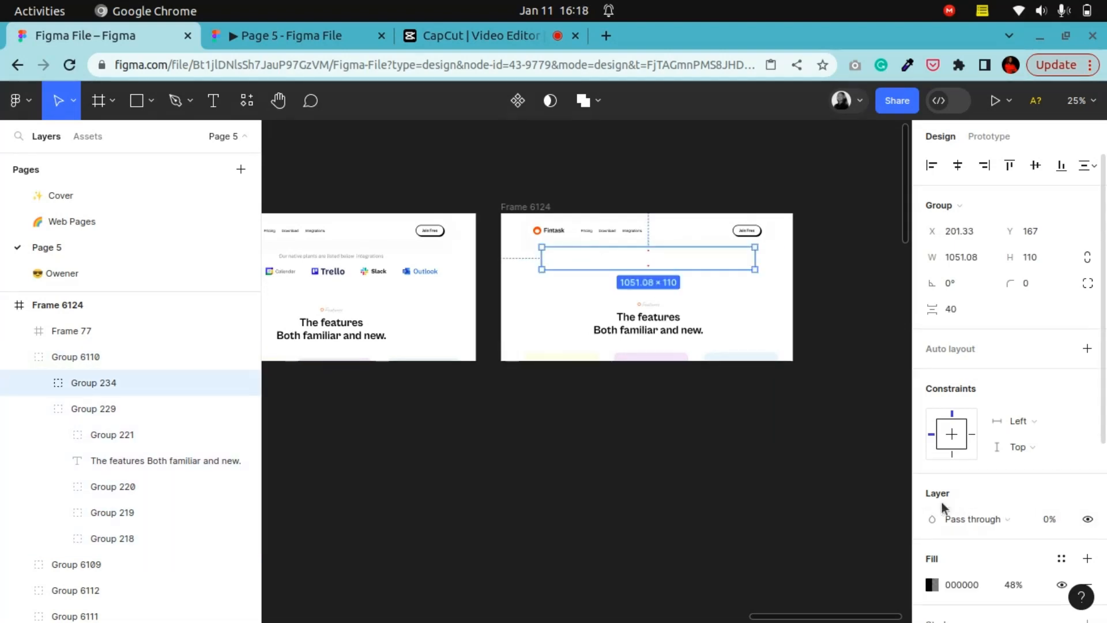
click(829, 460)
Step: Move Group 6110 in Frame 6124 up to Y -103 so the features heading sits just below the navigation bar
click(672, 330)
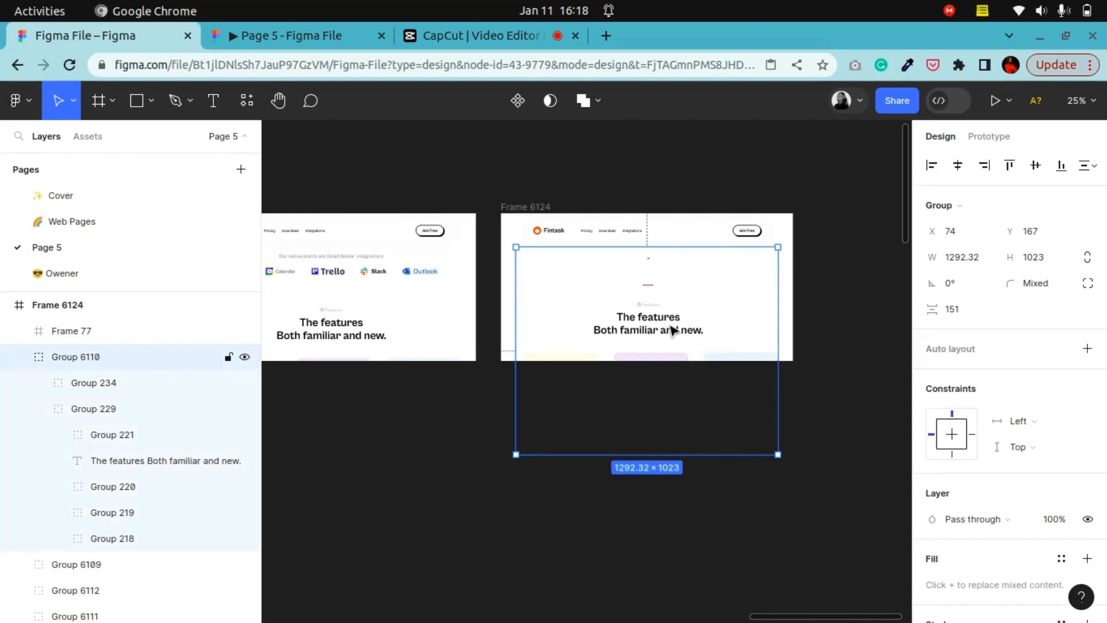
key(Up)
key(Up)
key(Up)
key(Up)
key(Up)
key(Up)
key(Up)
key(Up)
key(Up)
key(Up)
key(Up)
key(Up)
key(Up)
key(Up)
key(Up)
key(Up)
key(Up)
key(Up)
key(Up)
key(Up)
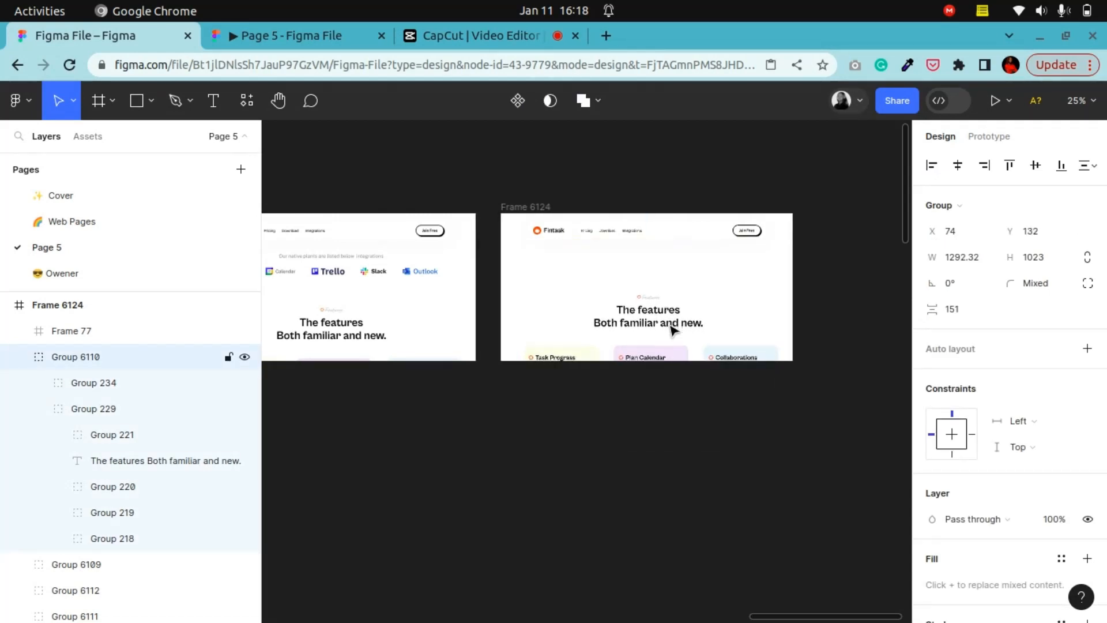
key(Up)
key(Up)
key(Up)
key(Up)
key(Up)
key(Up)
key(Up)
key(Up)
key(Up)
key(Up)
key(Up)
key(Up)
key(Up)
key(Up)
key(Up)
key(Up)
key(Up)
key(Up)
key(Up)
key(Up)
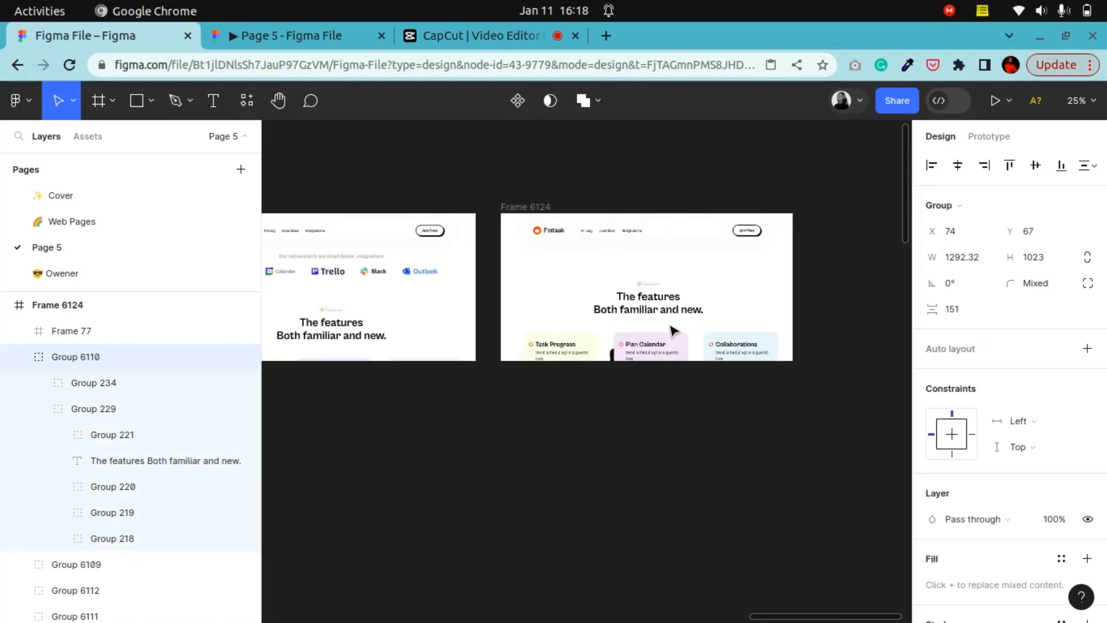
key(Up)
key(Up)
key(Up)
key(Up)
key(Up)
key(Up)
key(Up)
key(Up)
key(Up)
key(Up)
key(Up)
key(Up)
key(Up)
key(Up)
key(Up)
key(Up)
key(Up)
key(Up)
key(Up)
key(Up)
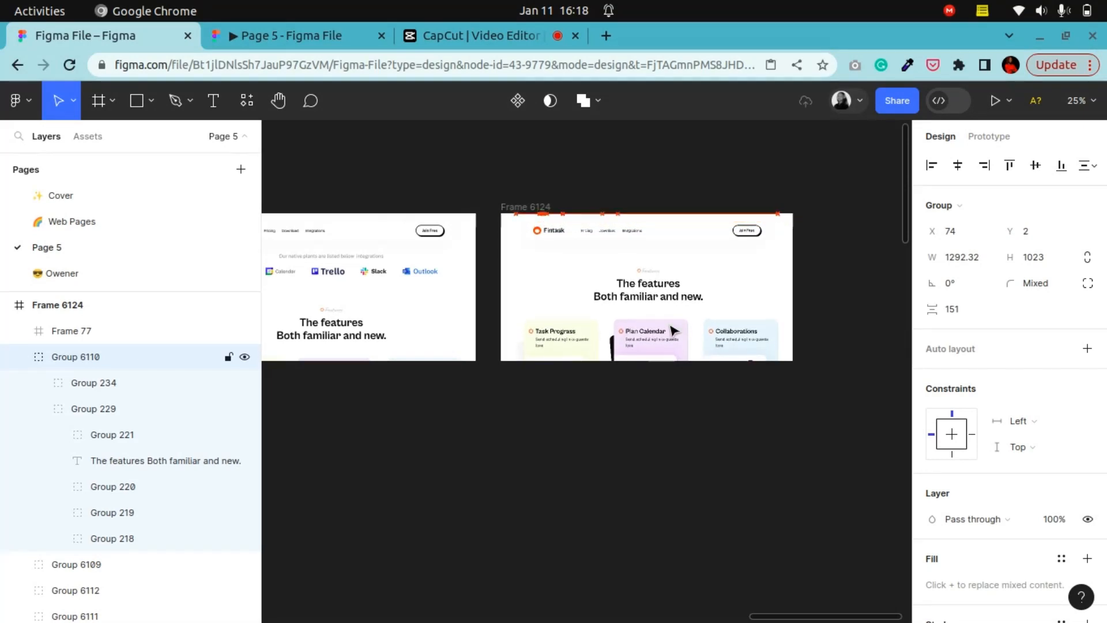
key(Up)
key(Up)
key(Up)
key(Up)
key(Up)
key(Up)
key(Up)
key(Up)
key(Up)
key(Up)
key(Up)
key(Up)
key(Up)
key(Up)
key(Up)
key(Up)
key(Up)
key(Up)
key(Up)
key(Up)
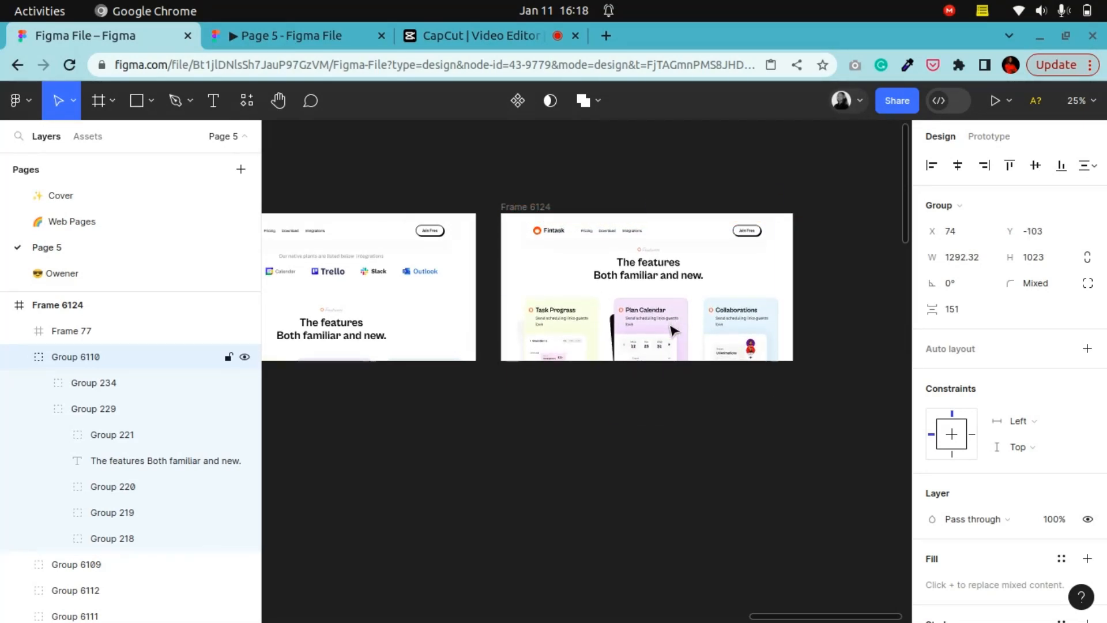
Step: Move Group 219, the middle feature card inside Frame 6123's Group 229, down below the frame to Y 970
click(419, 177)
click(278, 100)
drag(361, 324, 497, 275)
click(58, 100)
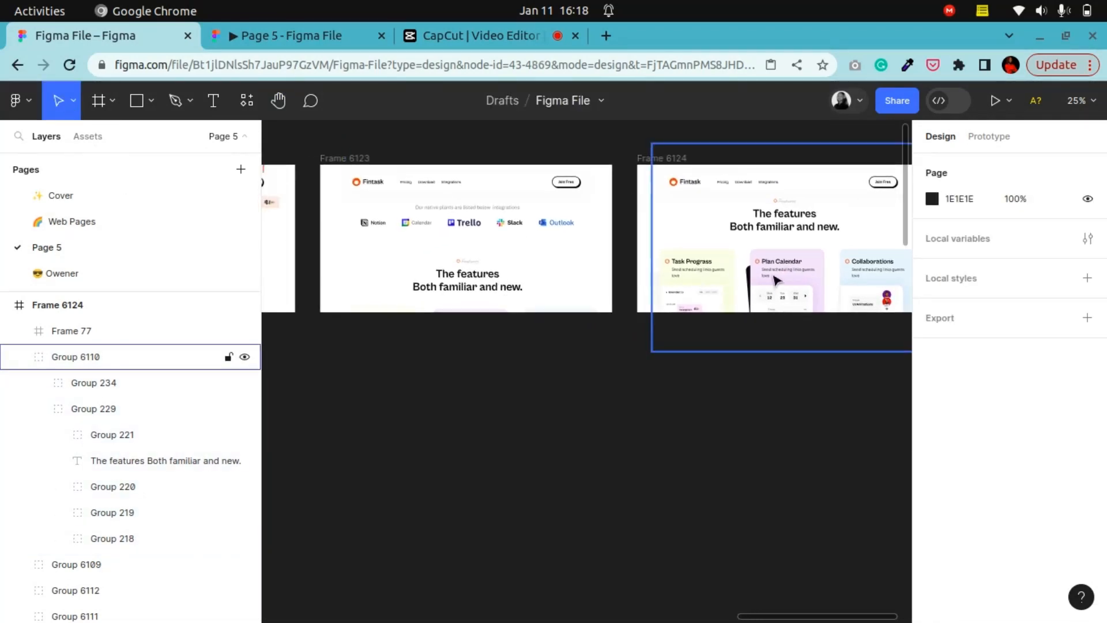
click(388, 297)
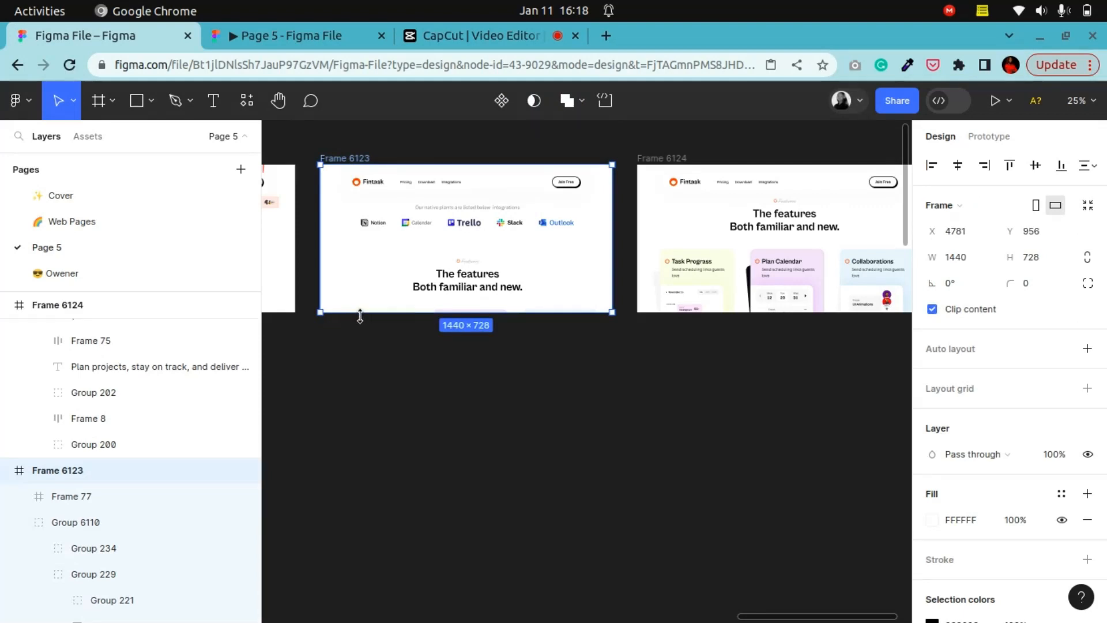
click(497, 275)
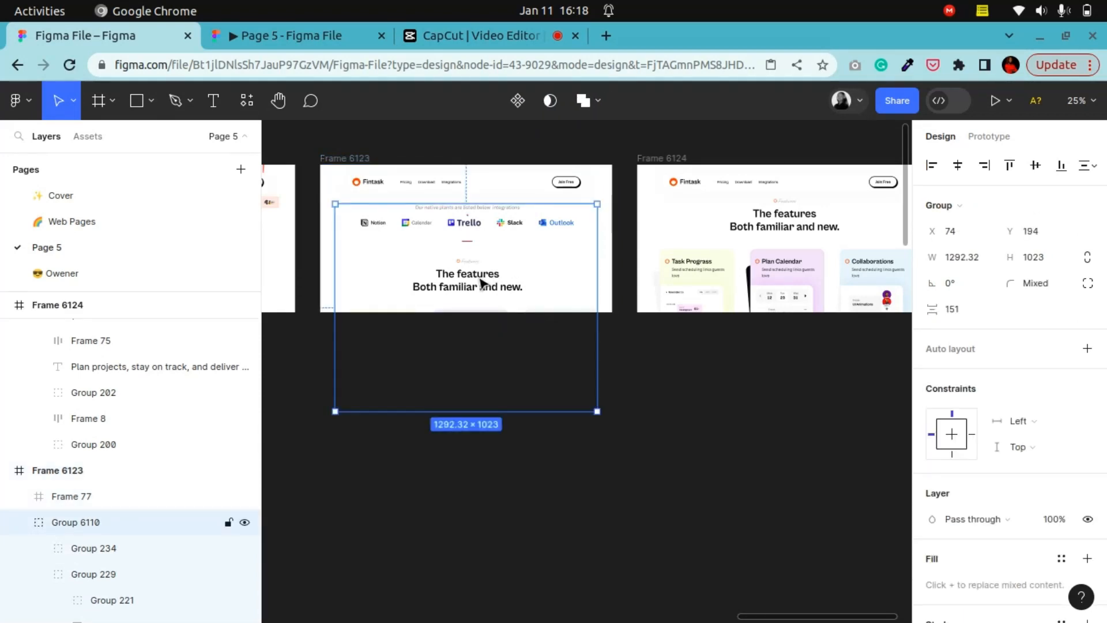
click(480, 282)
scroll(86, 598, down, 3)
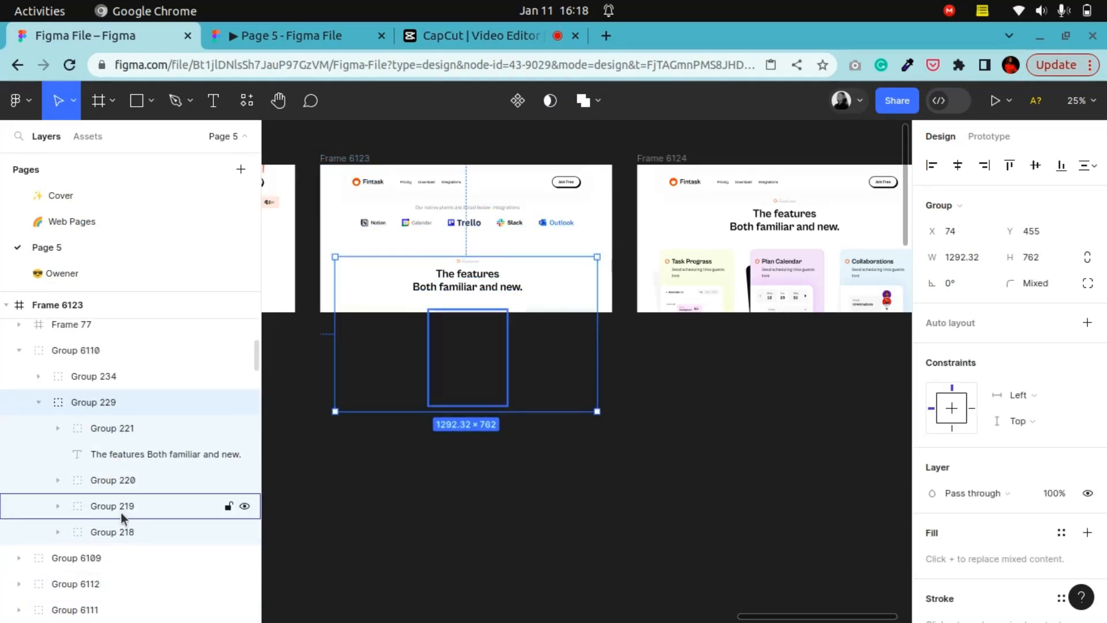
click(126, 490)
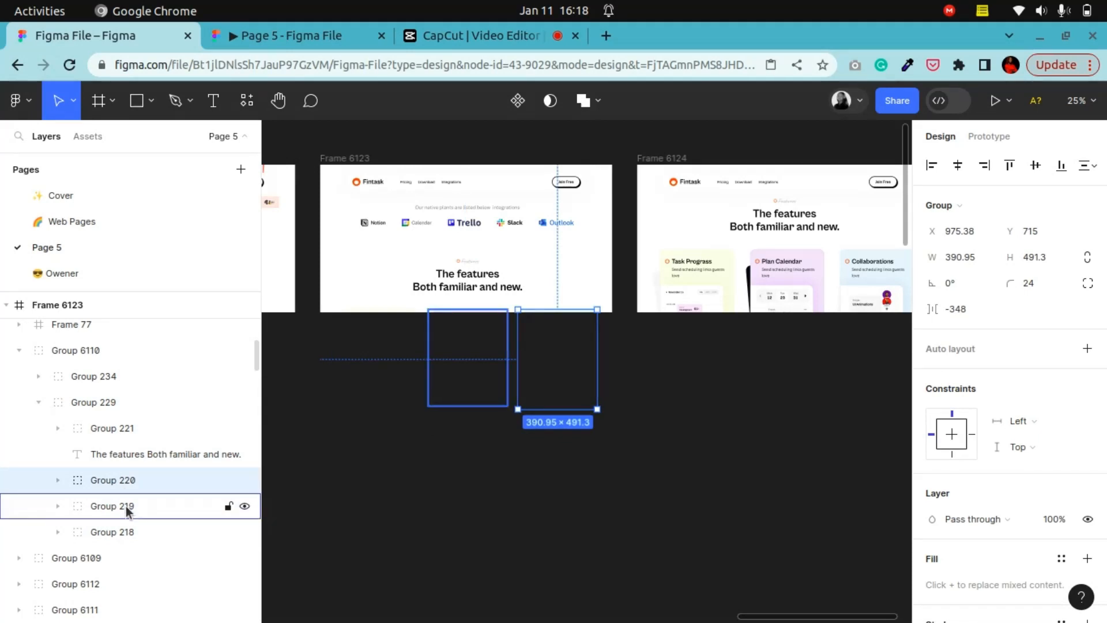
shift+click(125, 531)
click(126, 531)
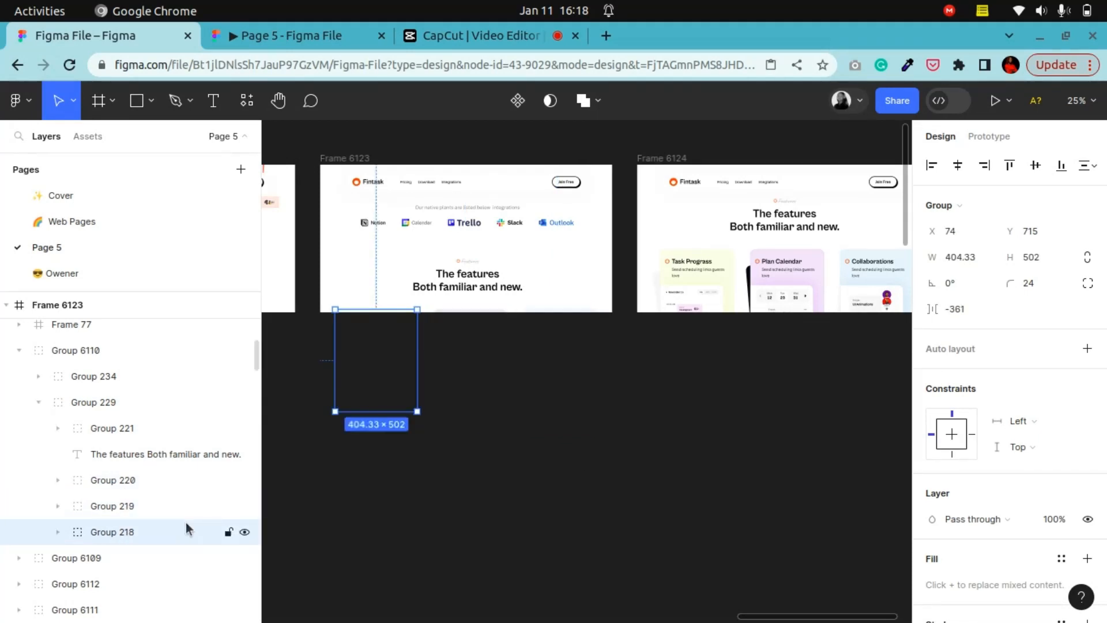
click(110, 509)
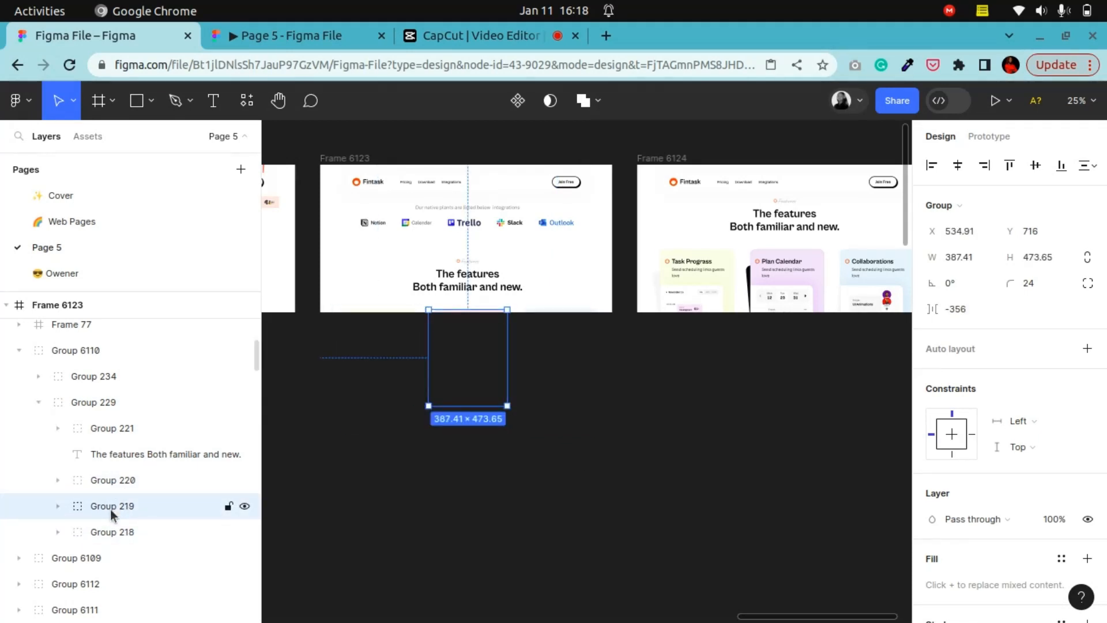
key(Down)
key(Down)
key(Down)
key(Down)
key(Down)
key(Down)
key(Down)
key(Down)
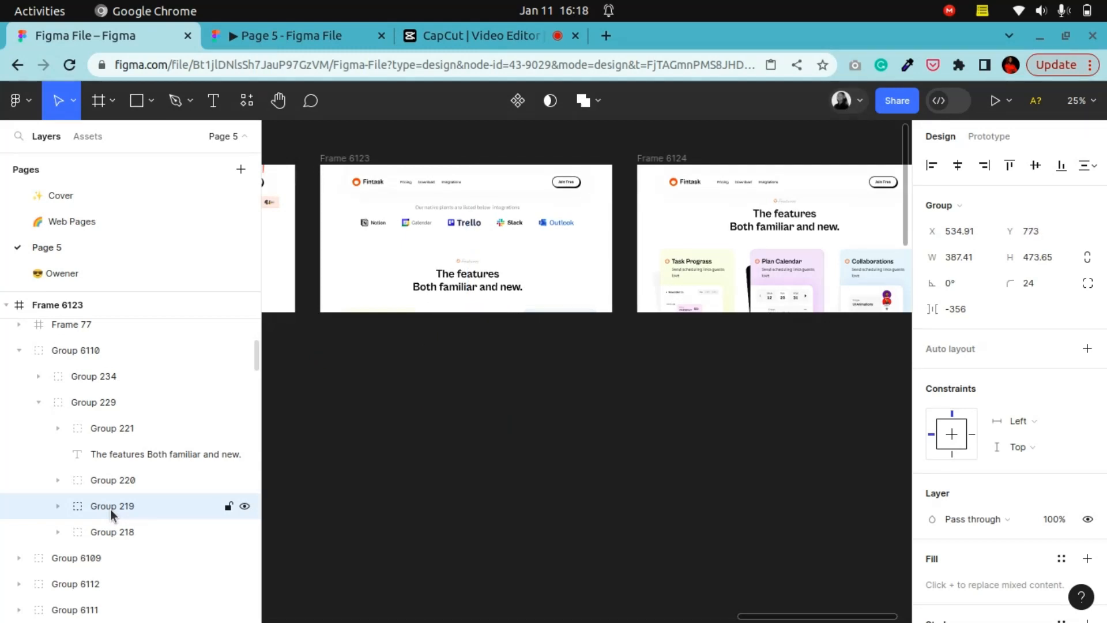
key(Down)
key(Down)
key(Down)
key(Down)
key(Down)
key(Down)
key(Down)
key(Down)
key(Down)
key(Down)
key(Down)
key(Down)
key(Down)
key(Down)
key(Down)
key(Down)
key(Down)
key(Down)
key(Down)
key(Down)
key(Down)
key(Down)
key(Down)
key(Down)
key(Down)
key(Down)
key(Down)
key(Down)
key(Down)
key(Down)
key(Down)
key(Down)
key(Down)
key(Down)
key(Down)
key(Down)
key(Down)
key(Down)
key(Down)
key(Down)
key(Down)
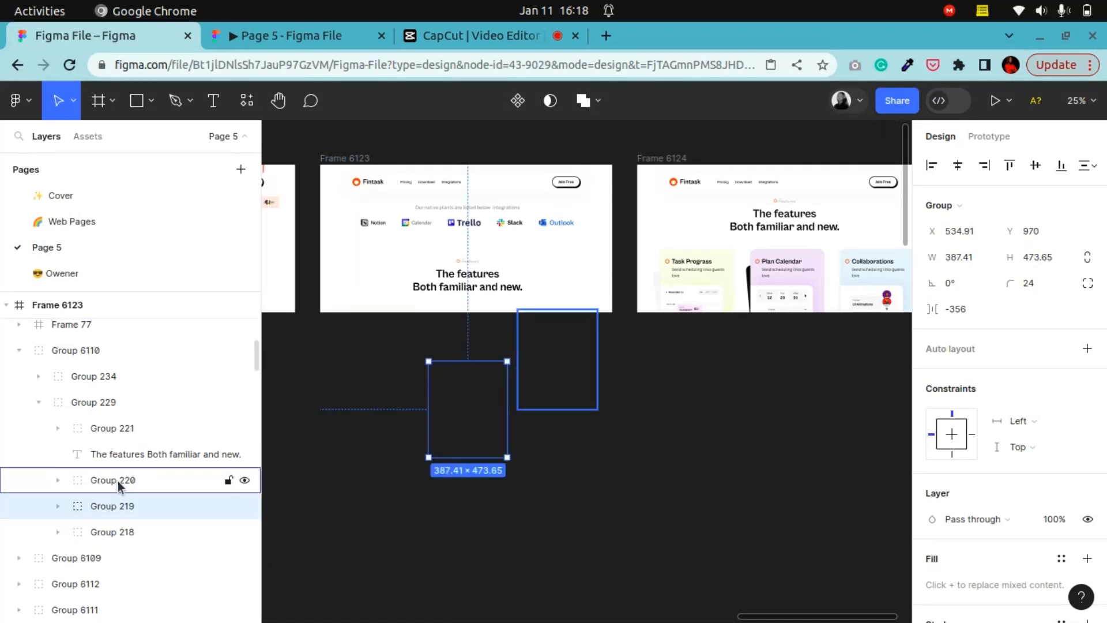
Step: Move Group 220, the third feature card in Frame 6123's Group 229, down below the frame to Y 969
click(118, 482)
key(Down)
key(Down)
key(Down)
key(Down)
key(Down)
key(Down)
key(Down)
key(Down)
key(Down)
key(Down)
key(Down)
key(Down)
key(Down)
key(Down)
key(Down)
key(Down)
key(Down)
key(Down)
key(Down)
key(Down)
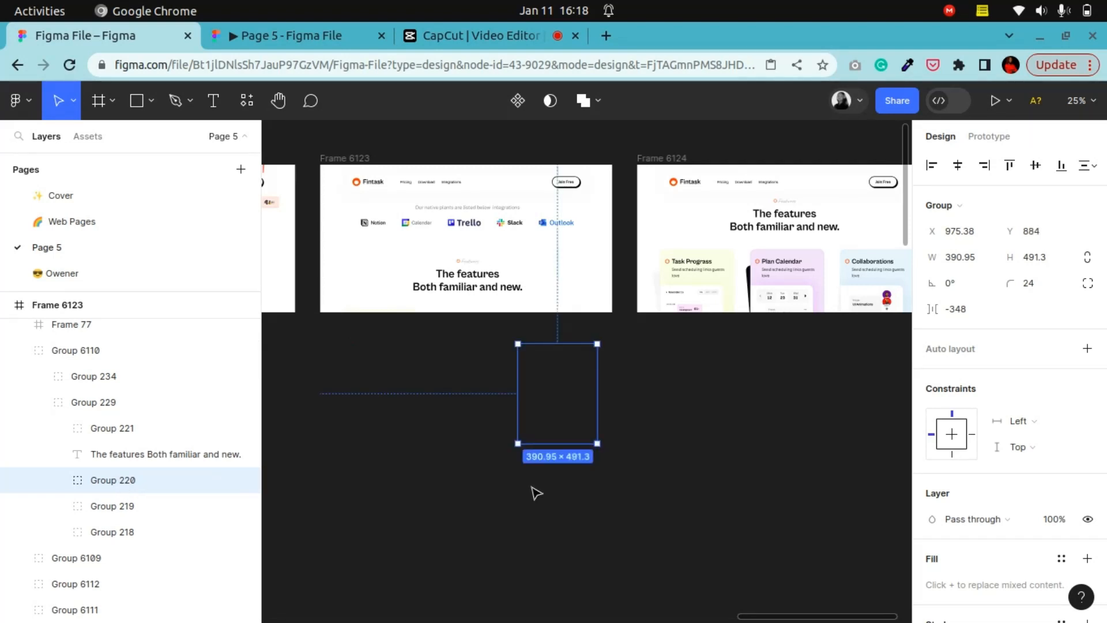
key(Down)
key(Down)
key(Down)
key(Down)
key(Down)
key(Down)
key(Down)
key(Down)
key(Down)
key(Down)
key(Down)
key(Down)
key(Down)
key(Down)
key(Down)
key(Down)
key(Down)
key(Down)
key(Down)
key(Down)
key(Down)
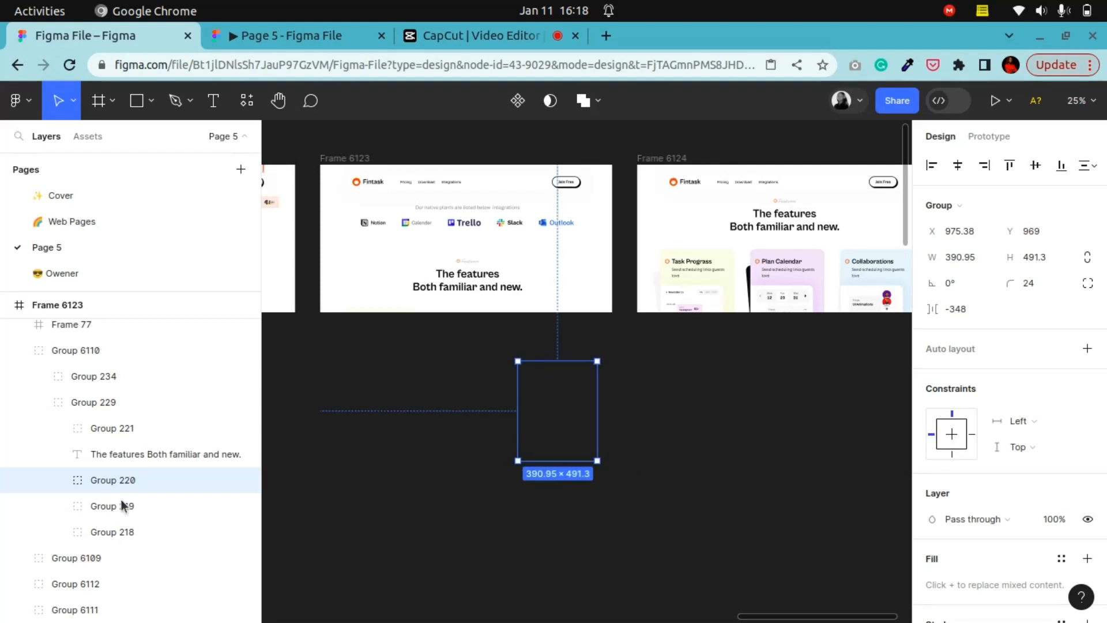
Step: Move Group 218, the first feature card in Frame 6123's Group 229, down below the frame to Y 1016
click(91, 533)
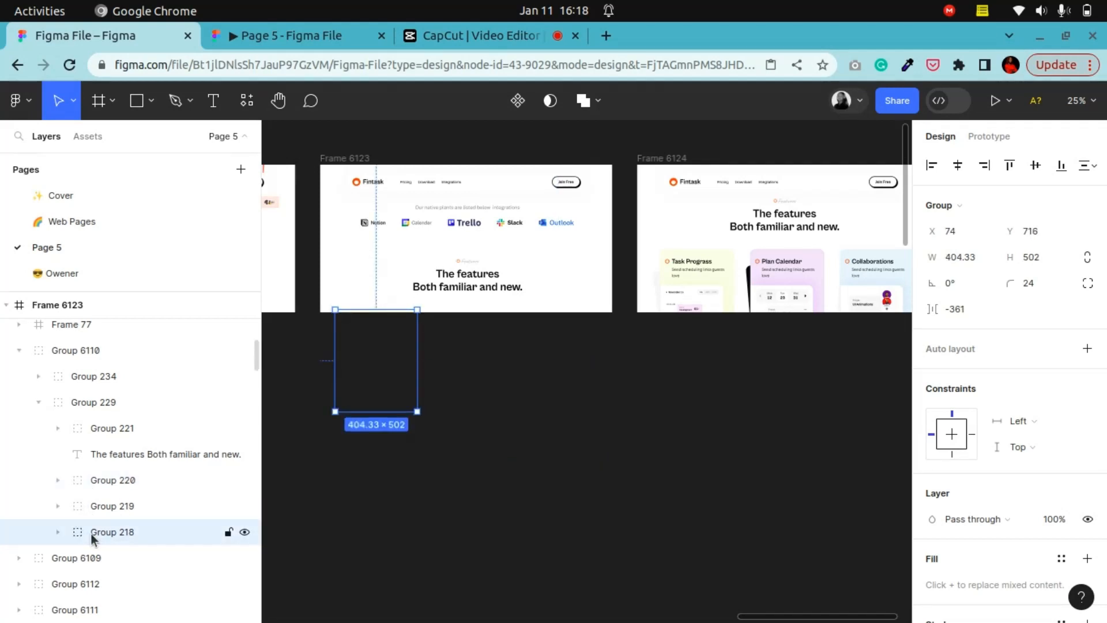
key(Down)
key(Down)
key(Down)
key(Down)
key(Down)
key(Down)
key(Down)
key(Down)
key(Down)
key(Down)
key(Down)
key(Down)
key(Down)
key(Down)
key(Down)
key(Down)
key(Down)
key(Down)
key(Down)
key(Down)
key(Down)
key(Down)
key(Down)
key(Down)
key(Down)
key(Down)
key(Down)
key(Down)
key(Down)
key(Down)
key(Down)
key(Down)
key(Down)
key(Down)
key(Down)
key(Down)
key(Down)
key(Down)
key(Down)
key(Down)
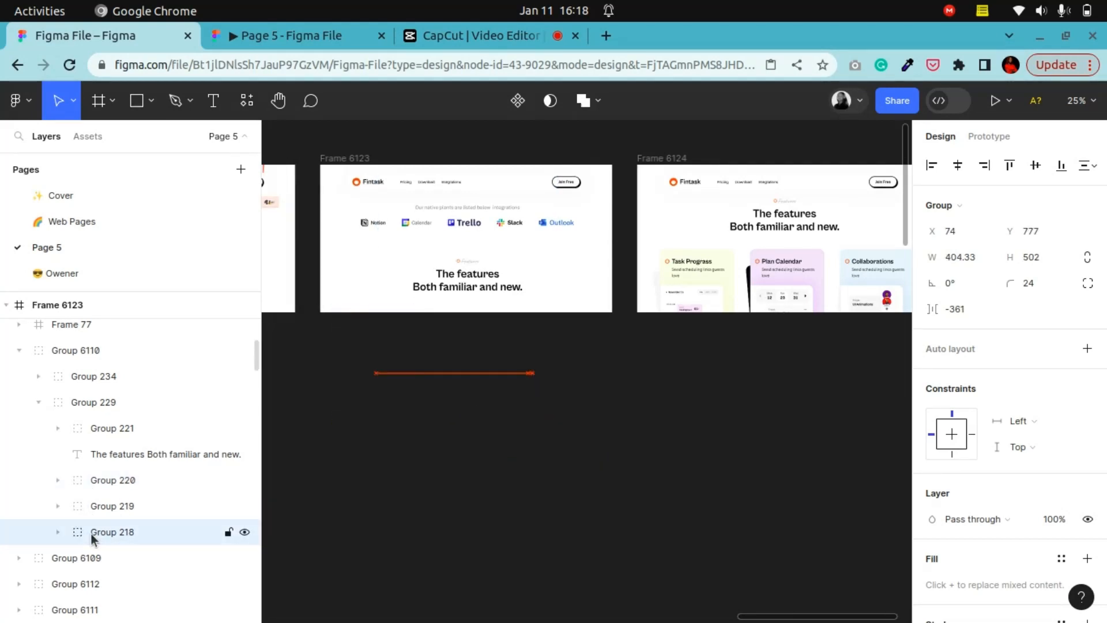
key(Down)
key(Down)
key(Down)
key(Down)
key(Down)
key(Down)
key(Down)
key(Down)
key(Down)
key(Down)
key(Down)
key(Down)
key(Down)
key(Down)
key(Down)
key(Down)
key(Down)
key(Down)
key(Down)
key(Down)
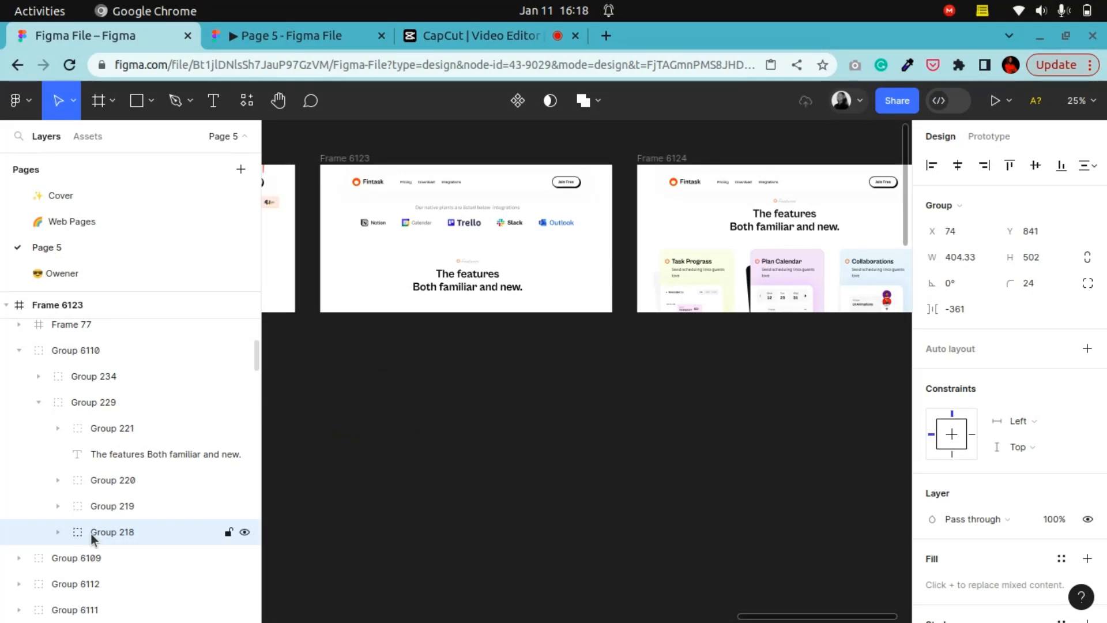
key(Down)
key(Down)
key(Down)
key(Down)
key(Down)
key(Down)
key(Down)
key(Down)
key(Down)
key(Down)
key(Down)
key(Down)
key(Down)
key(Down)
key(Down)
key(Down)
key(Down)
key(Down)
key(Down)
key(Down)
key(Down)
key(Down)
key(Down)
key(Down)
key(Down)
key(Down)
key(Down)
key(Down)
key(Down)
key(Down)
key(Down)
key(Down)
key(Down)
key(Down)
key(Down)
key(Down)
key(Down)
key(Down)
key(Down)
key(Down)
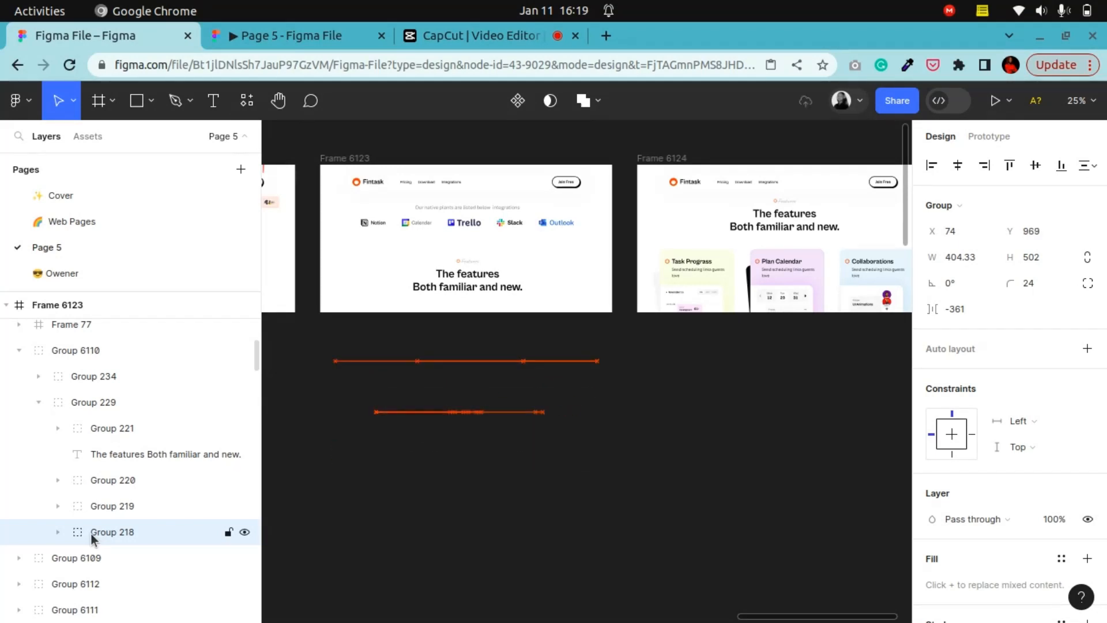
key(Down)
key(Down)
key(Down)
key(Down)
key(Down)
key(Down)
key(Down)
key(Down)
key(Down)
key(Down)
key(Down)
key(Down)
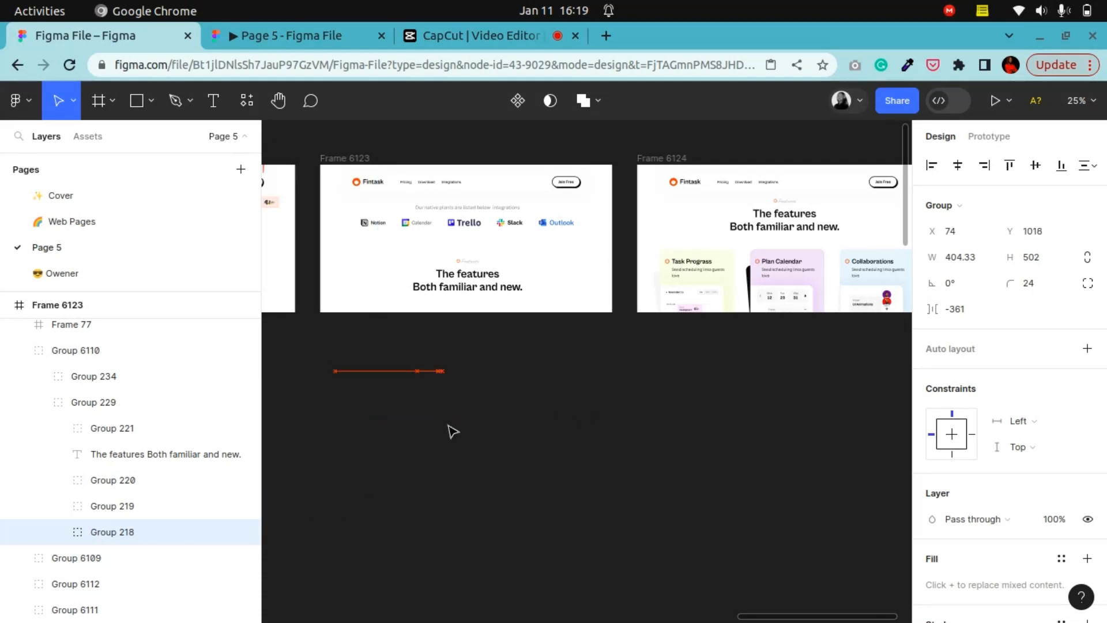
Step: Move feature card Groups 218, 219 and 220 in Frame 6123 further down together, bringing Group 219 to Y 1029
click(118, 505)
shift+click(128, 482)
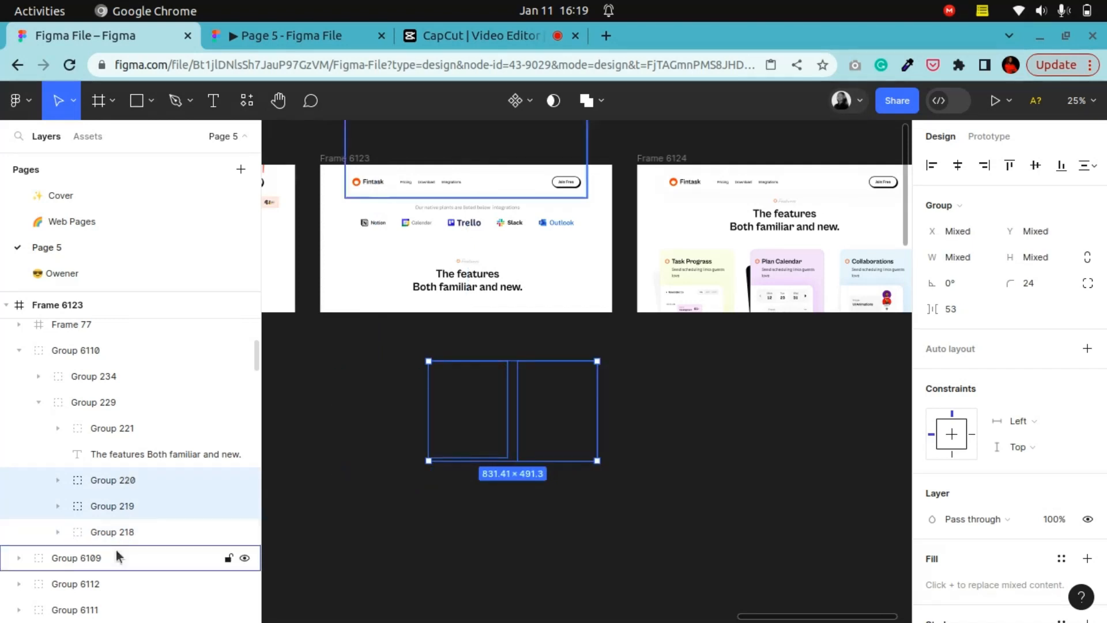
shift+click(116, 532)
key(Down)
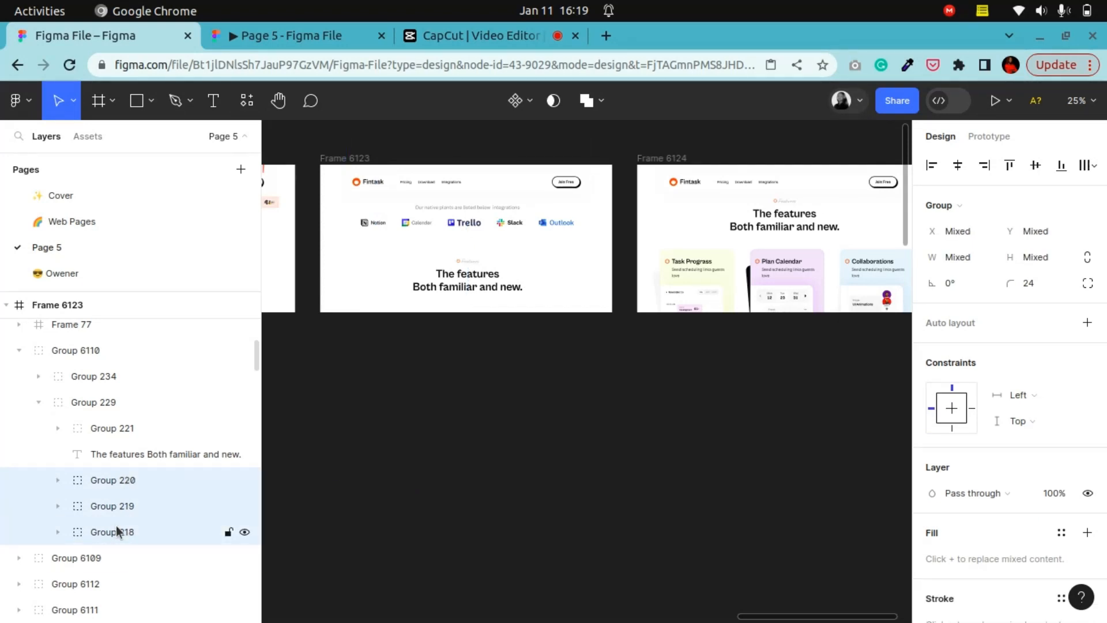
click(80, 507)
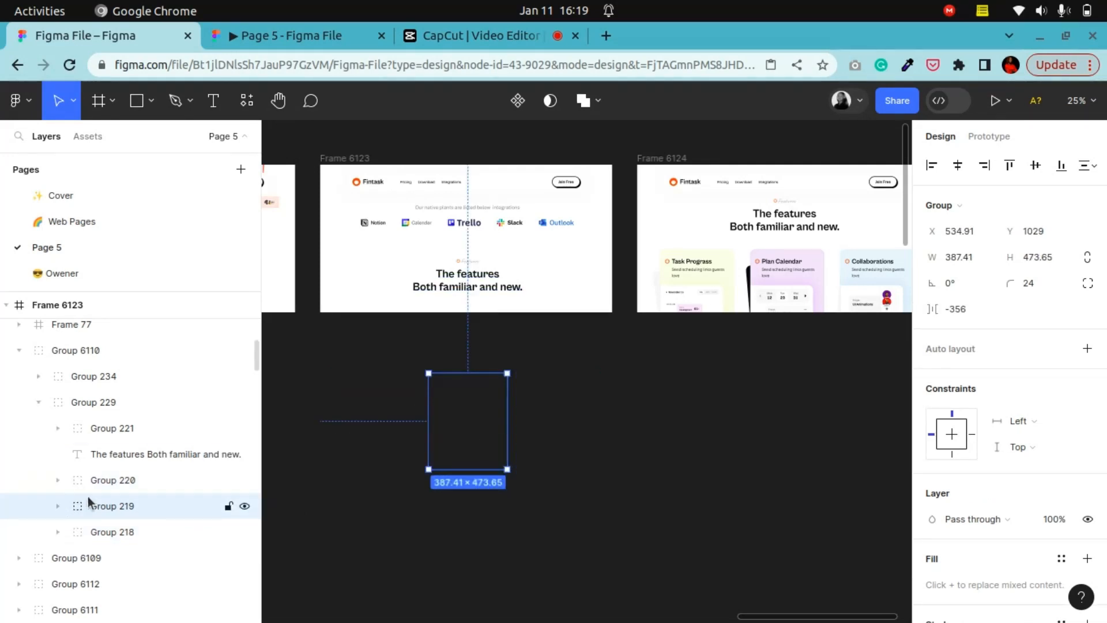
Step: Move Group 220, the third feature card in Frame 6123's Group 229, further down below the frame to Y 1143
click(128, 482)
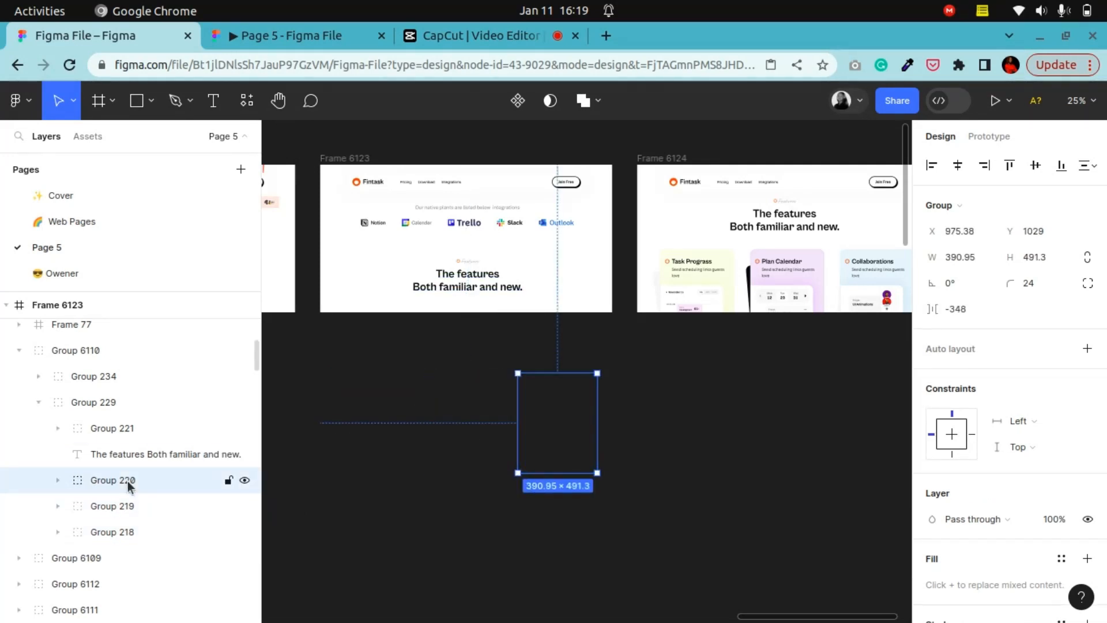
key(Down)
key(Down)
key(Down)
key(Down)
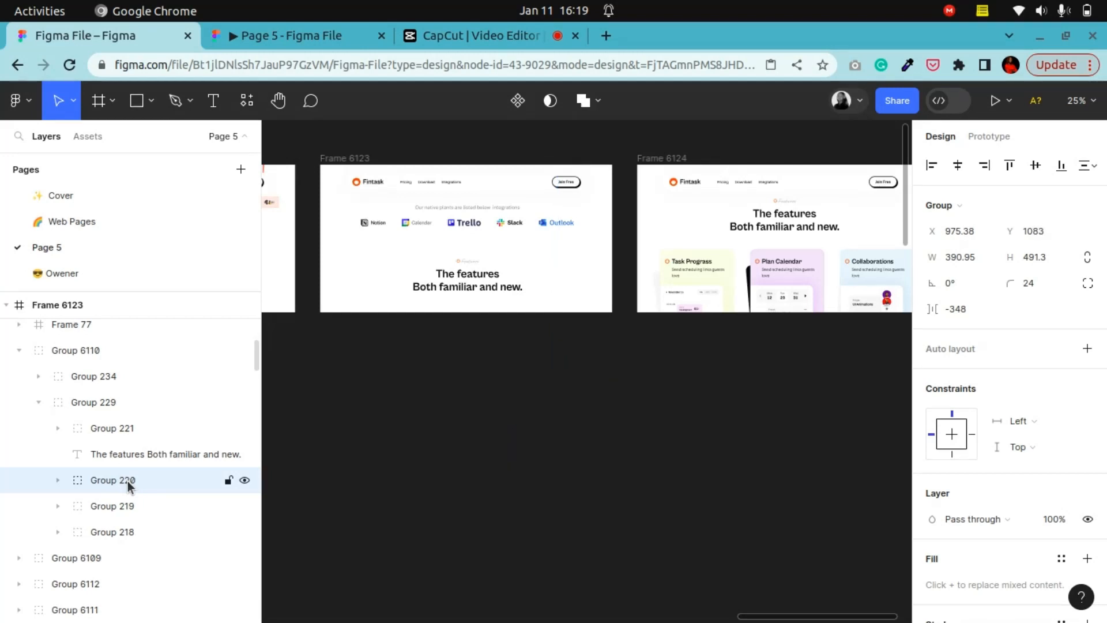
key(Down)
key(Down)
key(Down)
key(Down)
key(Down)
key(Down)
key(Down)
key(Down)
key(Down)
key(Down)
key(Down)
key(Down)
key(Down)
key(Down)
key(Down)
key(Down)
key(Down)
key(Down)
key(Down)
key(Down)
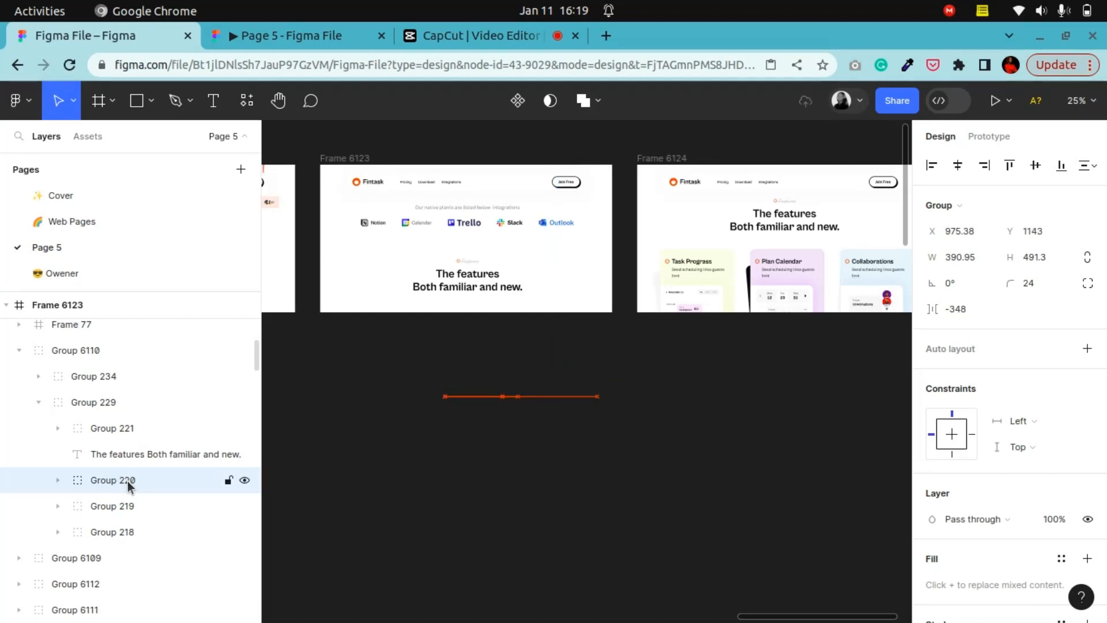
Step: Set the layer opacity of feature card Groups 218, 219 and 220 in Frame 6123 to 0%
click(113, 506)
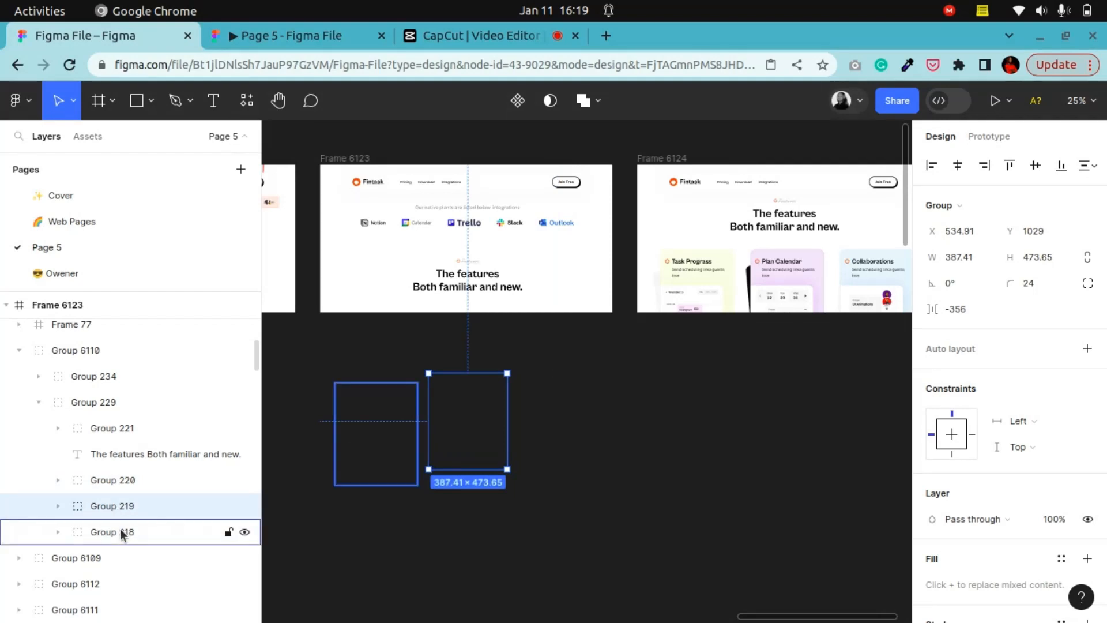
shift+click(120, 530)
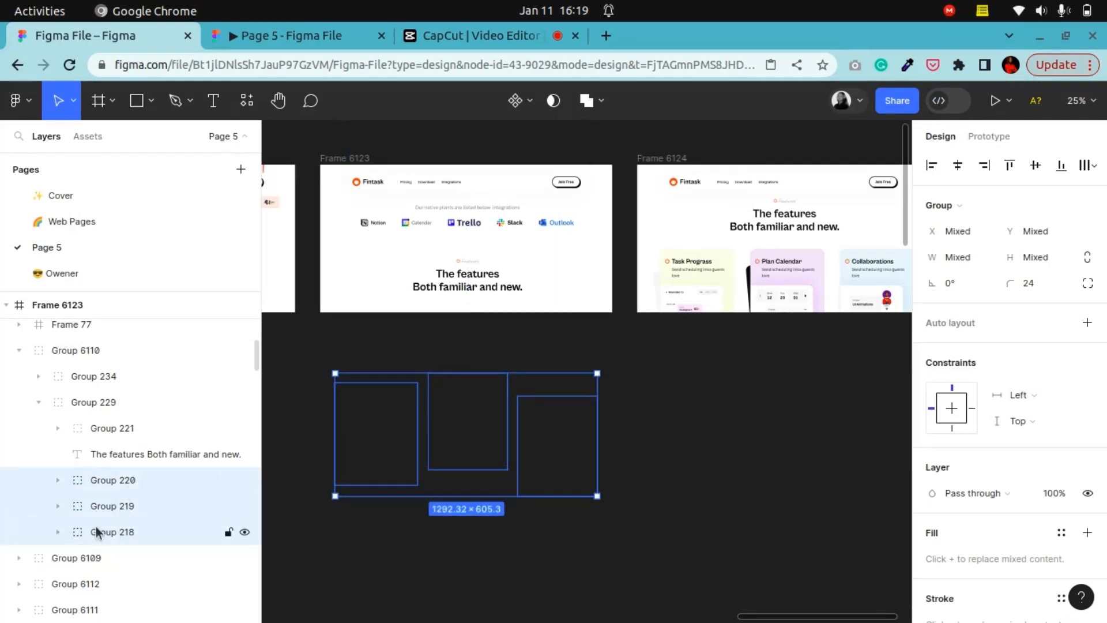
click(119, 454)
click(111, 481)
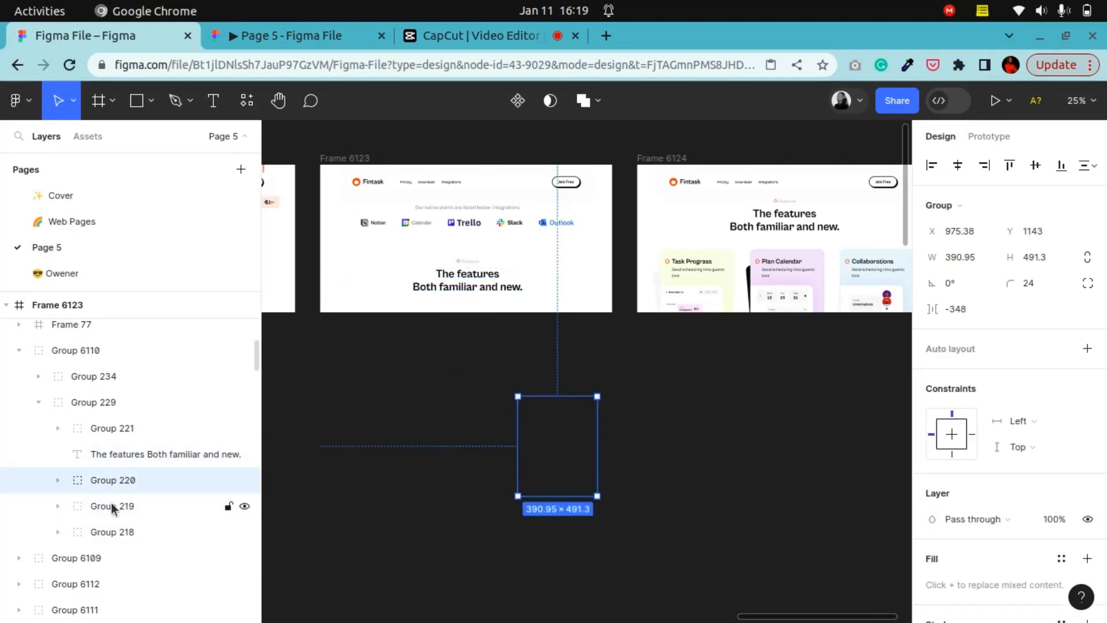
shift+click(112, 505)
shift+click(116, 533)
click(1055, 495)
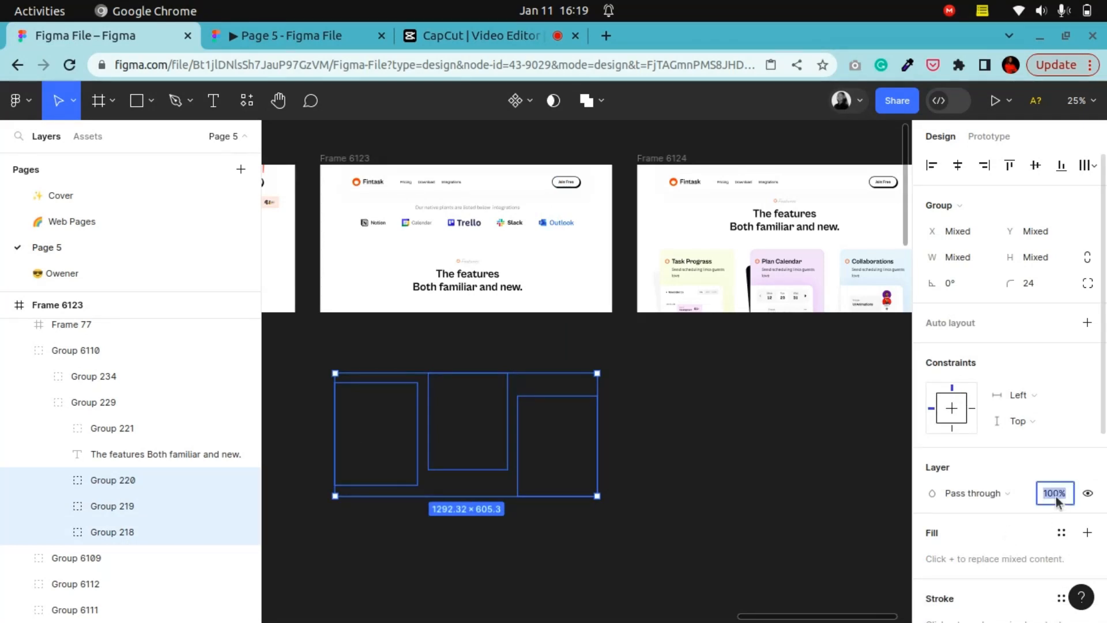
text(0)
key(Return)
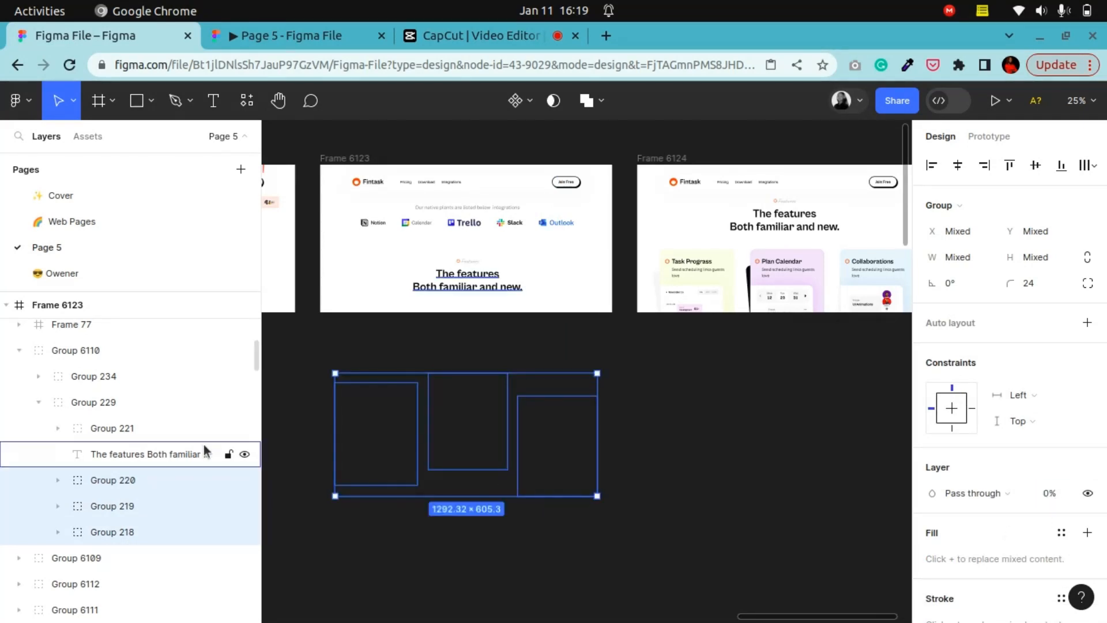
click(707, 394)
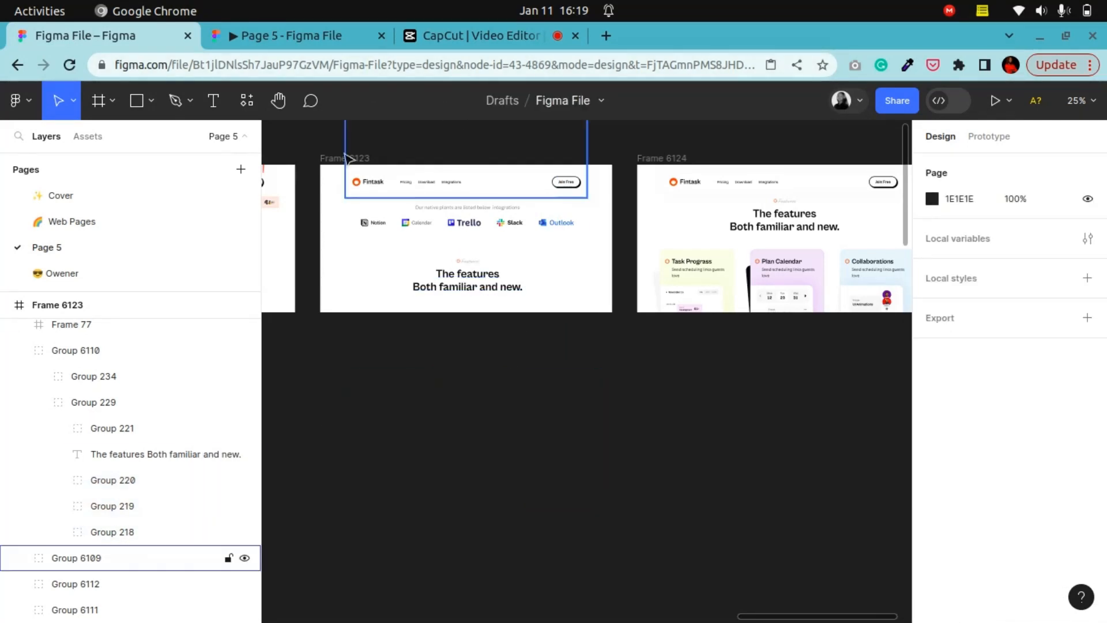
Step: Duplicate Frame 6124 and place the copy beside it in the same row at X 7909, Y 956
click(278, 100)
drag(502, 348, 343, 367)
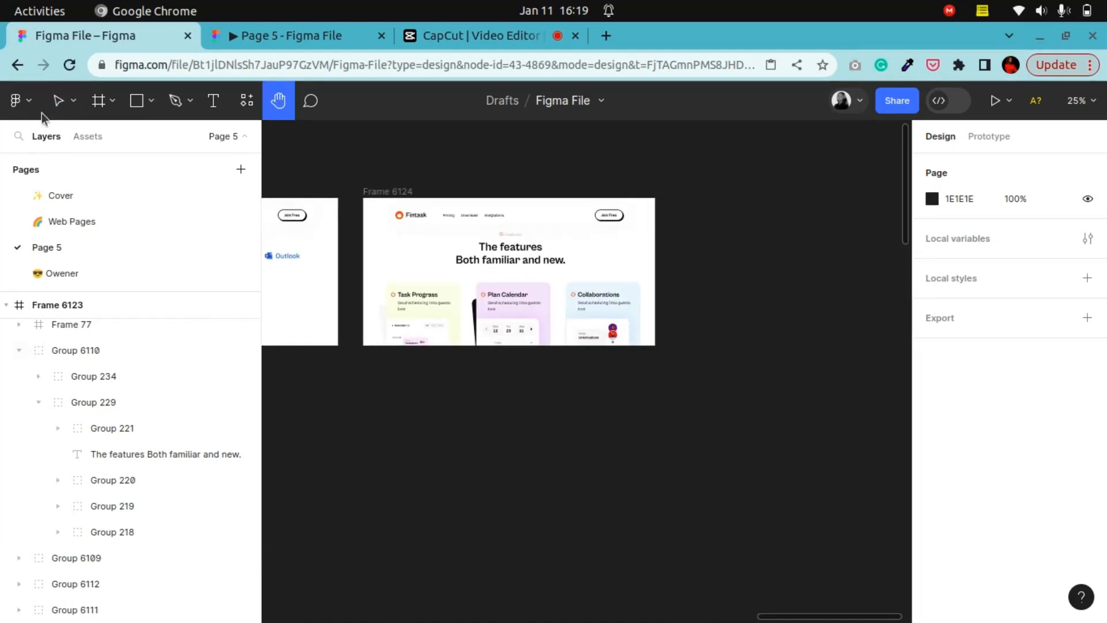
click(58, 100)
click(380, 193)
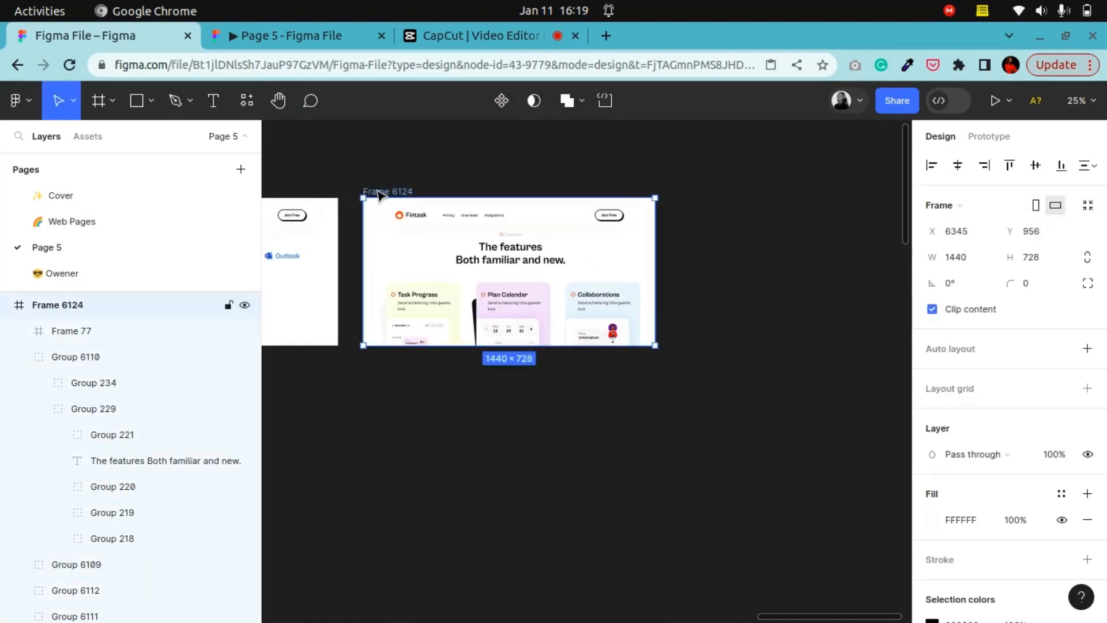
drag(380, 193, 700, 190)
Step: Move Group 6110, the features section in Frame 6125, up to Y -139
click(278, 100)
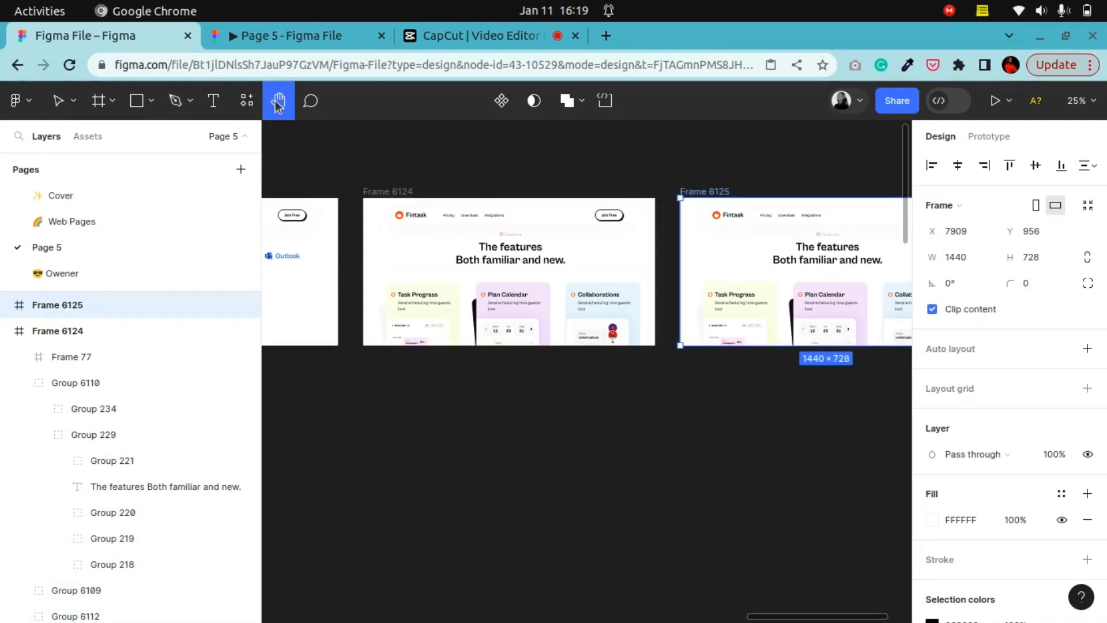
drag(651, 390, 391, 408)
click(58, 100)
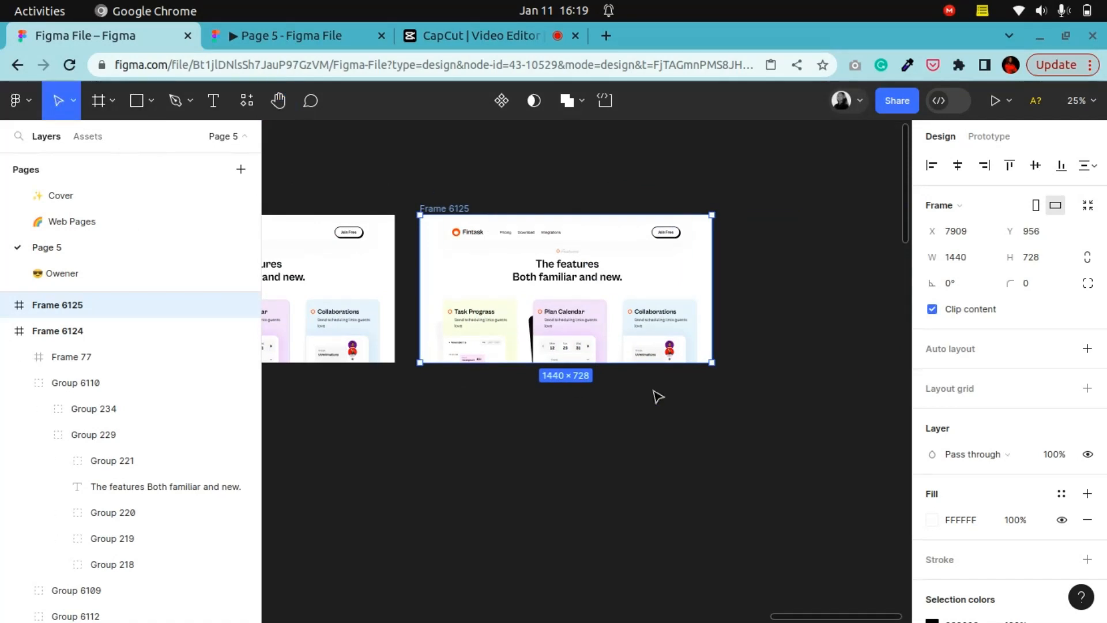
click(580, 314)
key(Up)
key(Up)
key(Up)
key(Up)
key(Up)
key(Up)
key(Up)
key(Up)
key(Up)
key(Up)
key(Up)
key(Up)
key(Up)
key(Up)
key(Up)
key(Up)
key(Up)
key(Up)
key(Up)
key(Up)
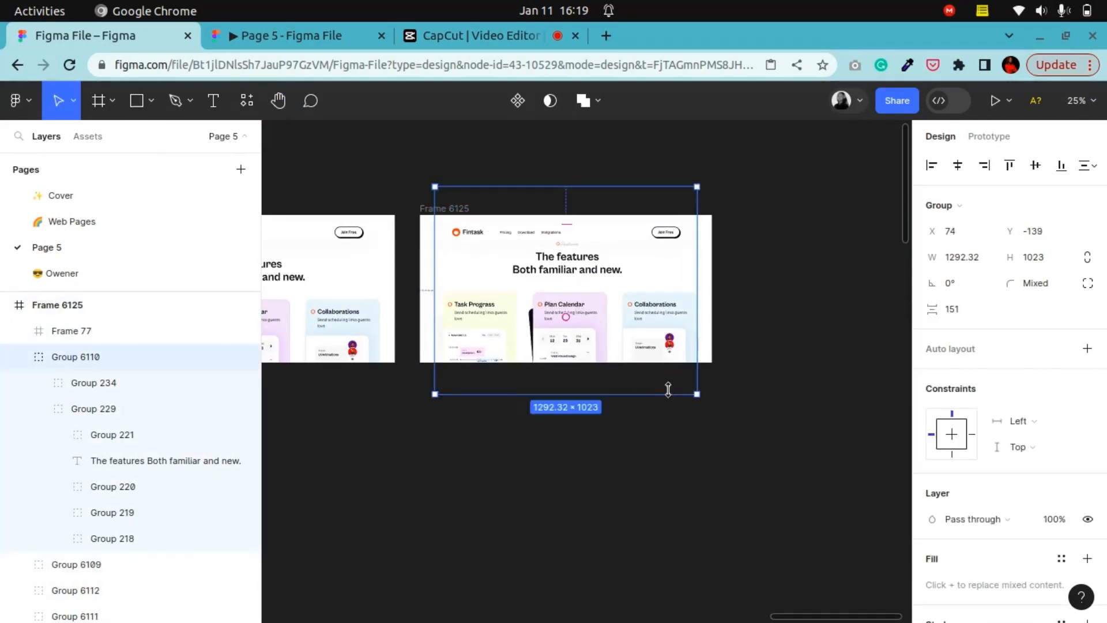
Step: Set the opacity of Group 221 and the heading "The features Both familiar and new." in Frame 6125 to 0%
double_click(586, 273)
double_click(572, 256)
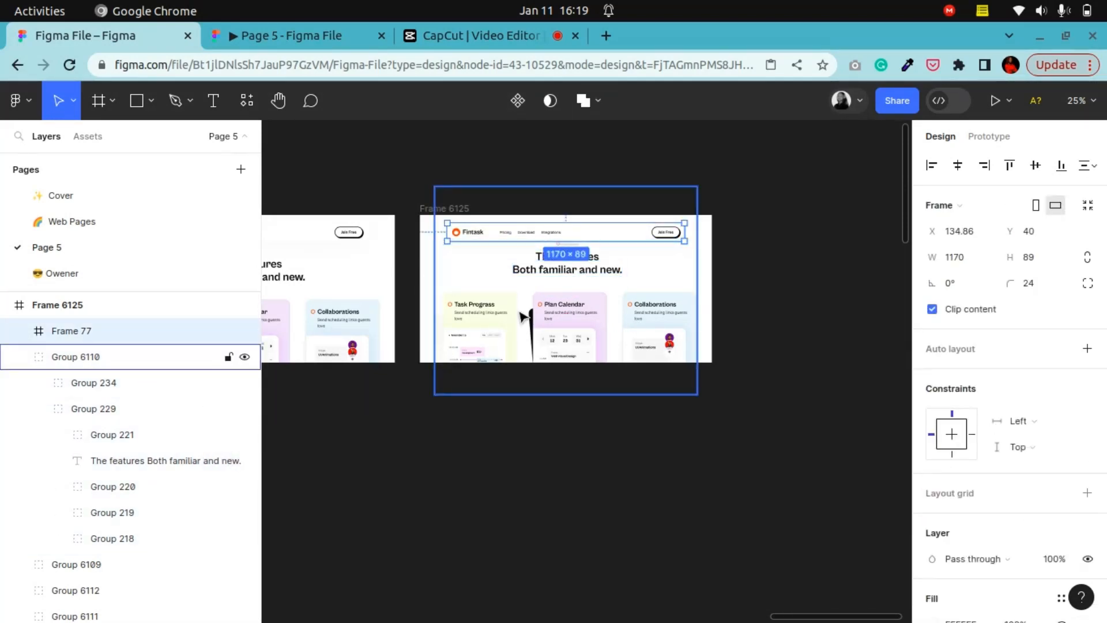
click(591, 281)
click(95, 388)
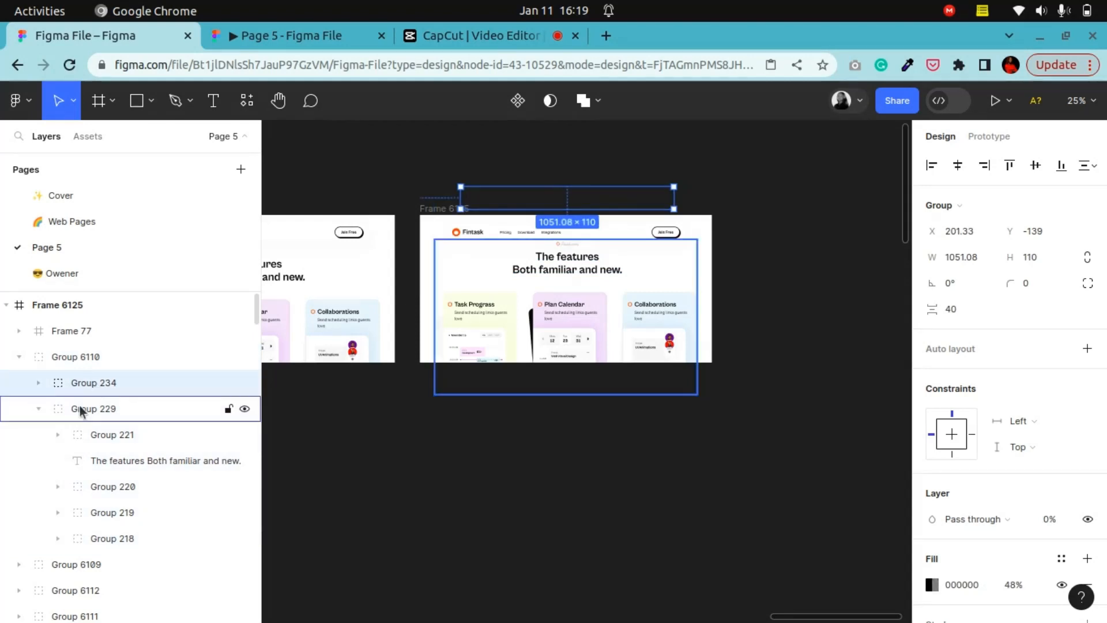
click(78, 405)
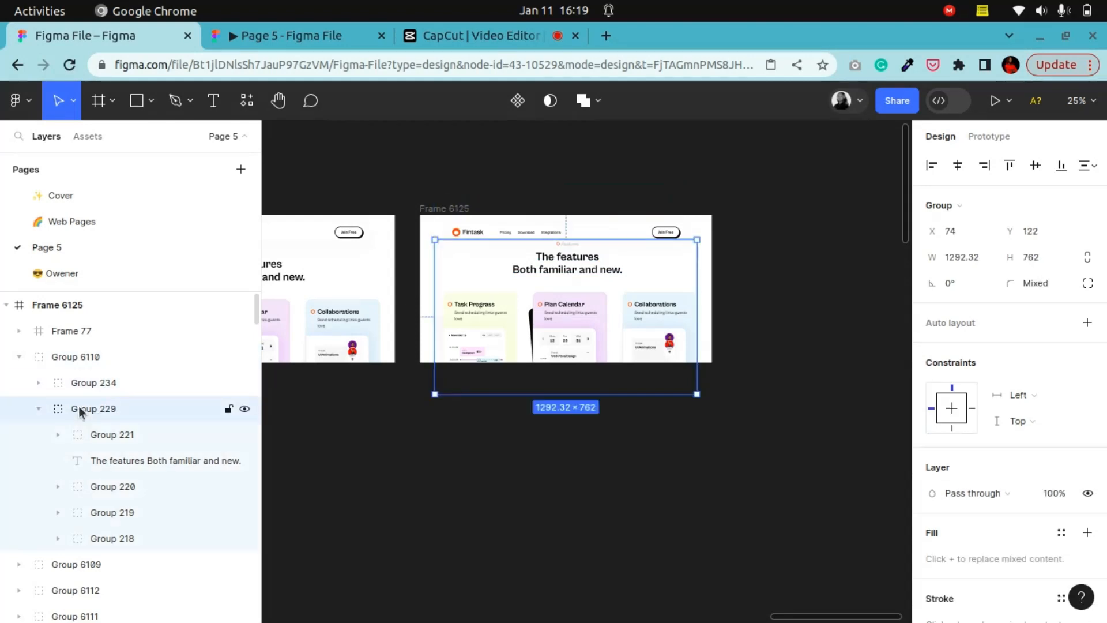
click(124, 460)
shift+click(133, 435)
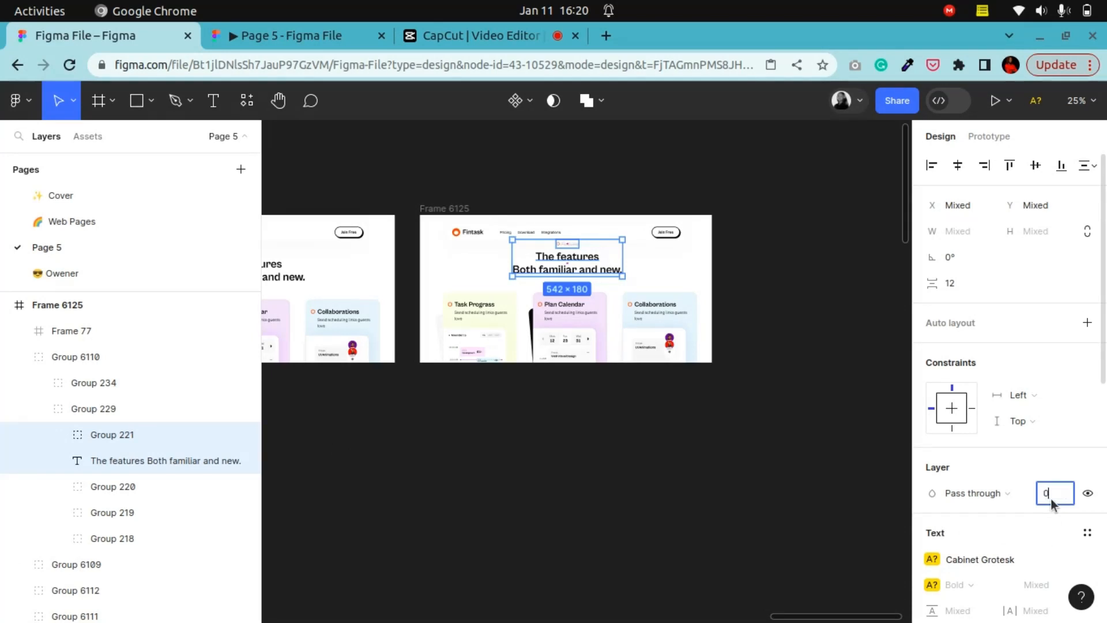
key(Return)
click(778, 288)
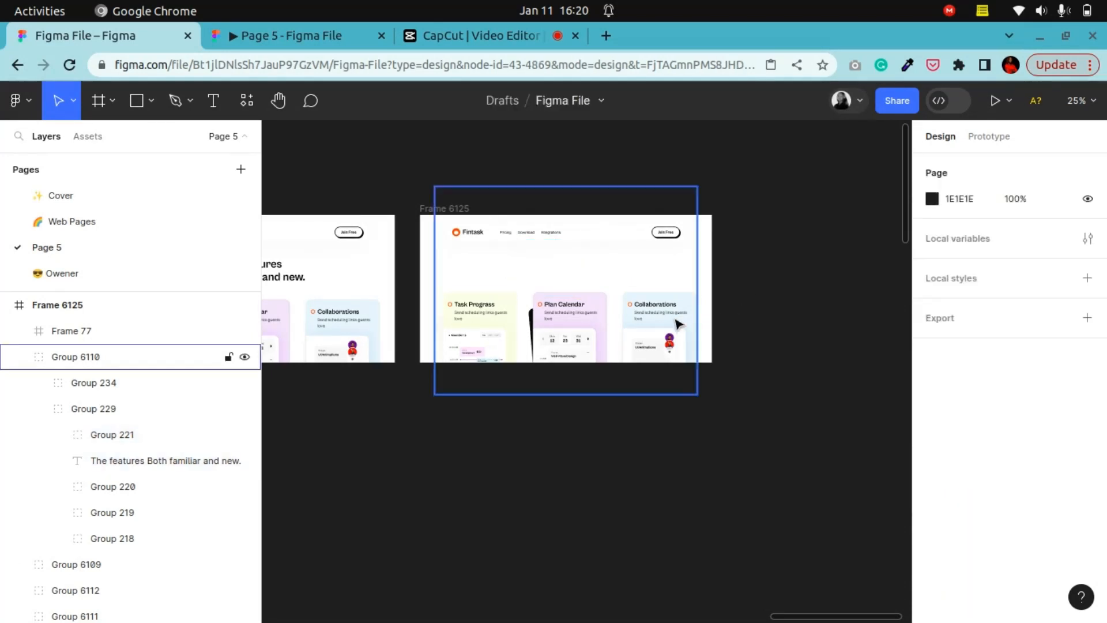
Step: Move Group 6110 in Frame 6125 further up to Y -315, bringing the feature cards fully into the frame
click(660, 324)
key(shift+Up)
key(shift+Up)
key(shift+Up)
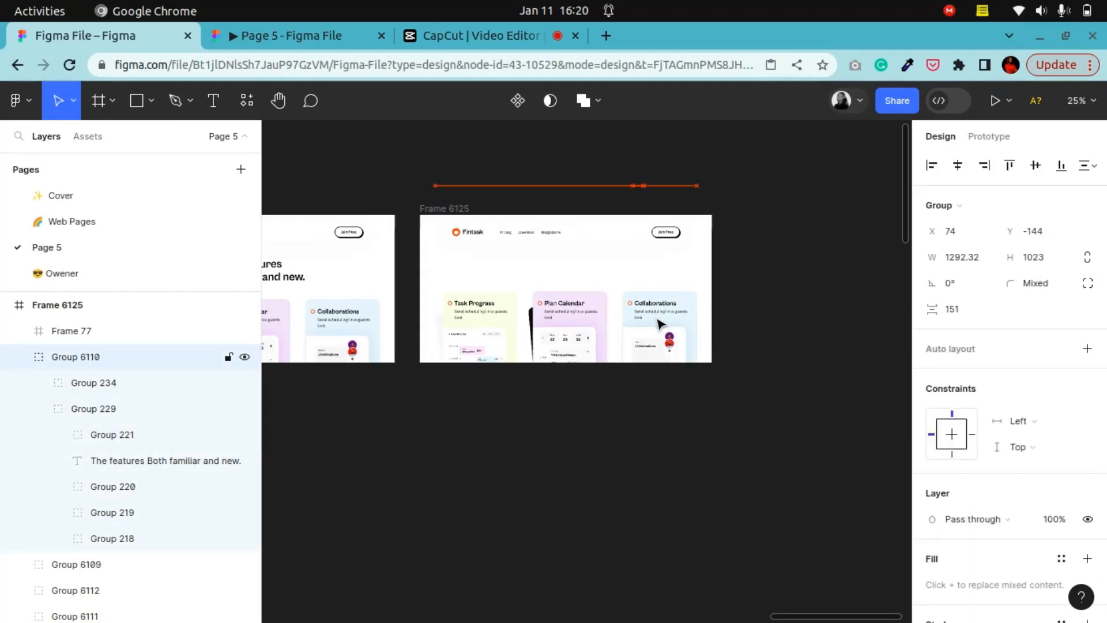
key(shift+Up)
key(shift+Up)
key(shift+Up)
key(shift+Up)
key(shift+Up)
key(shift+Up)
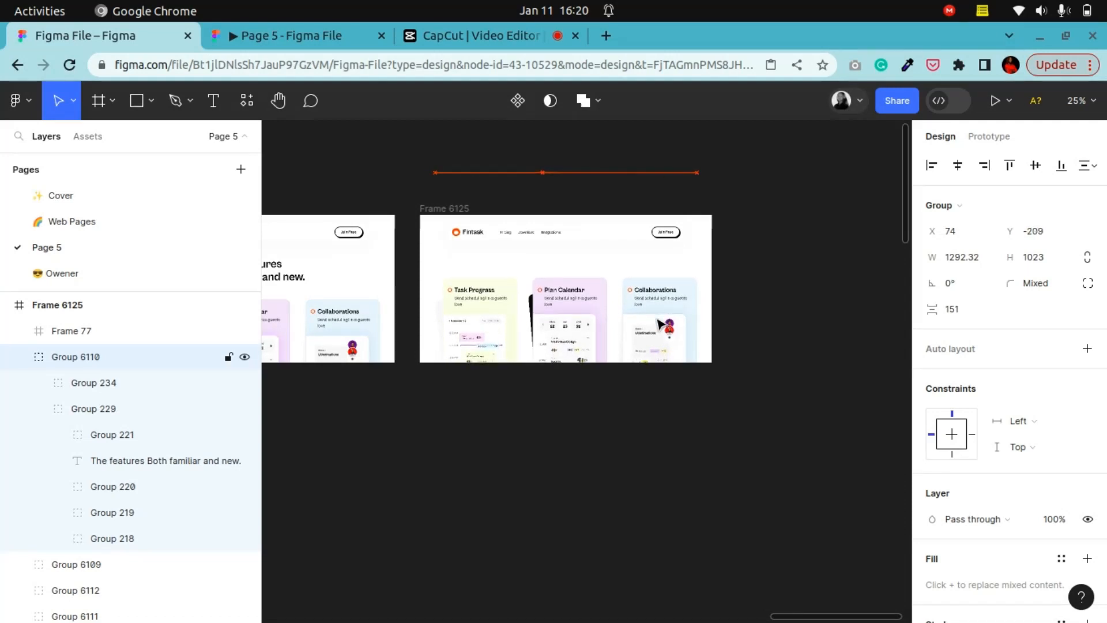
key(shift+Up)
key(shift+Up)
key(shift+Up)
key(shift+Up)
key(shift+Up)
key(shift+Up)
key(shift+Up)
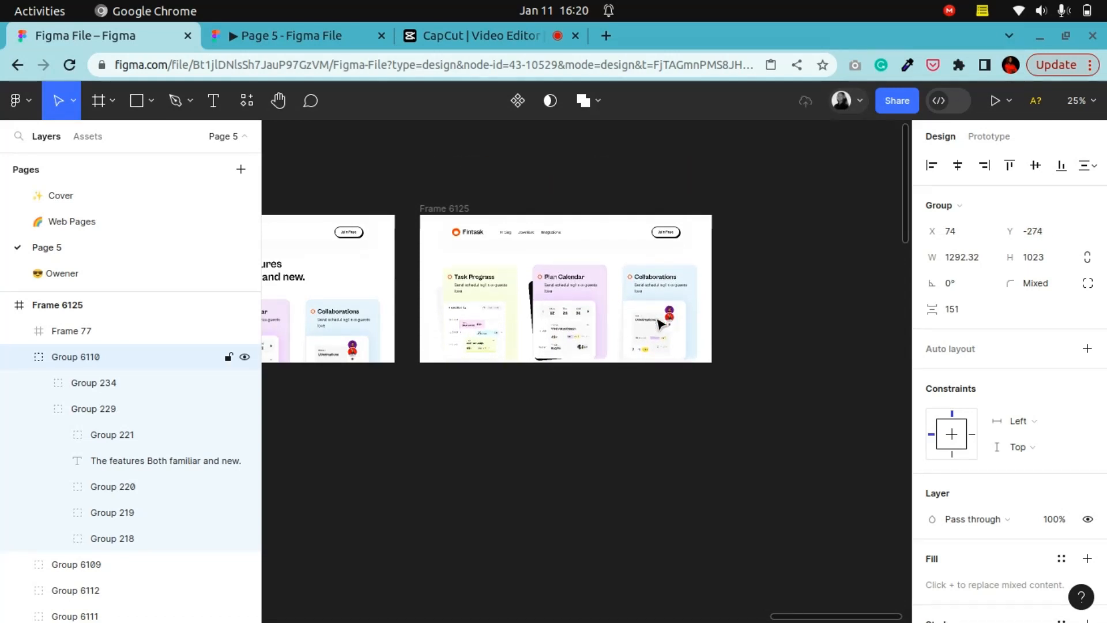
key(shift+Up)
key(shift+Up)
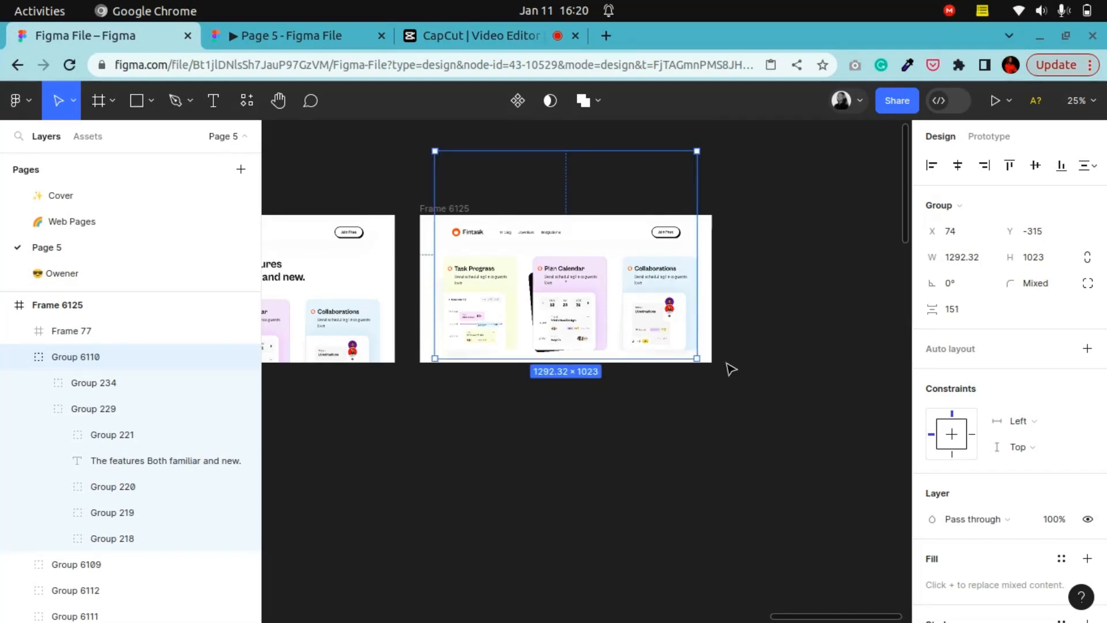
click(748, 325)
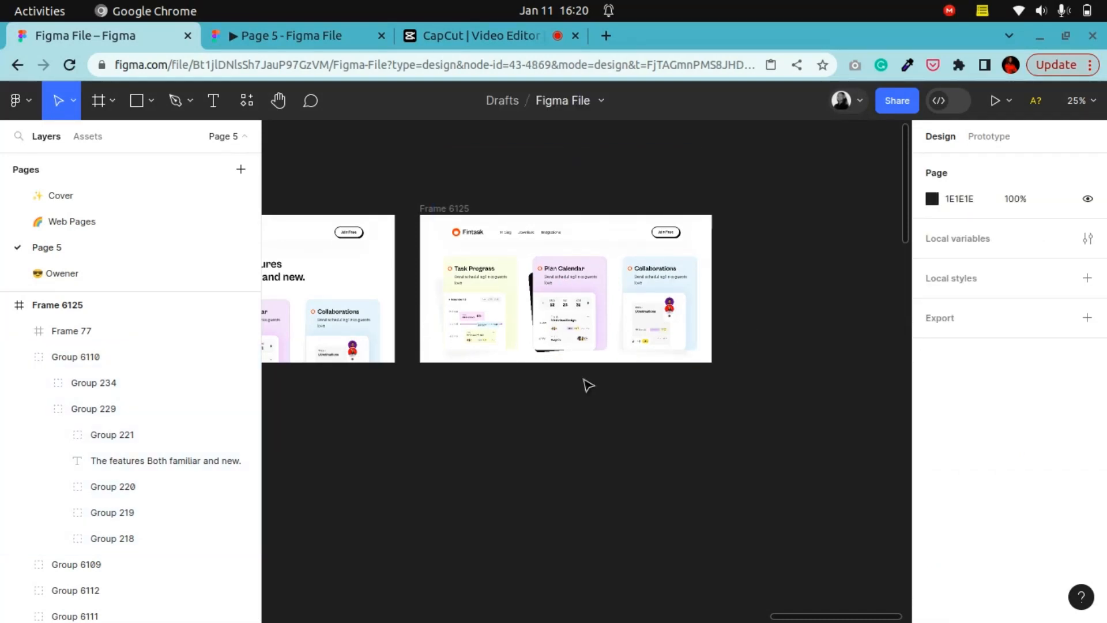
Step: Switch to prototyping and examine the interaction settings of the connection from Frame 6117 to Frame 6119
click(4, 306)
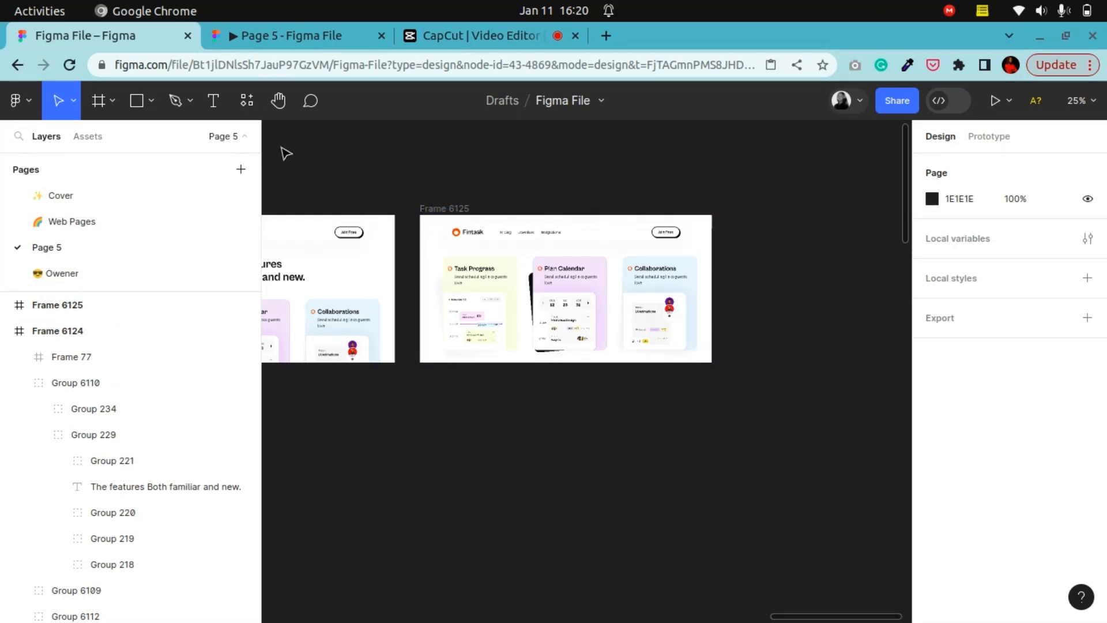
key(space)
drag(316, 212, 854, 184)
drag(497, 319, 865, 334)
drag(470, 306, 859, 318)
drag(541, 318, 546, 363)
click(979, 140)
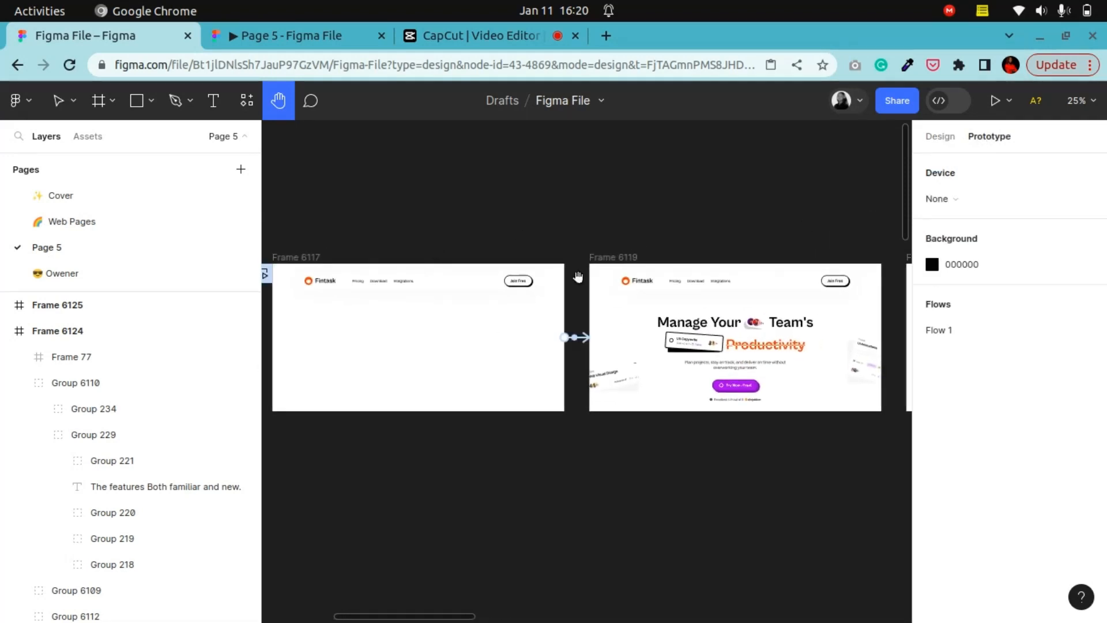
click(56, 104)
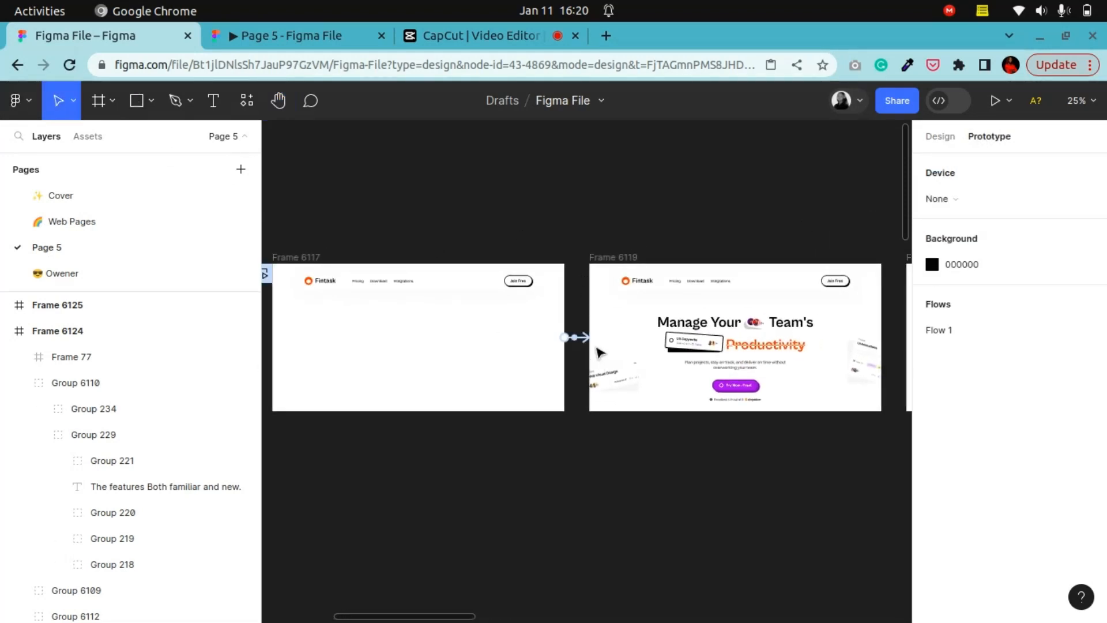
click(577, 344)
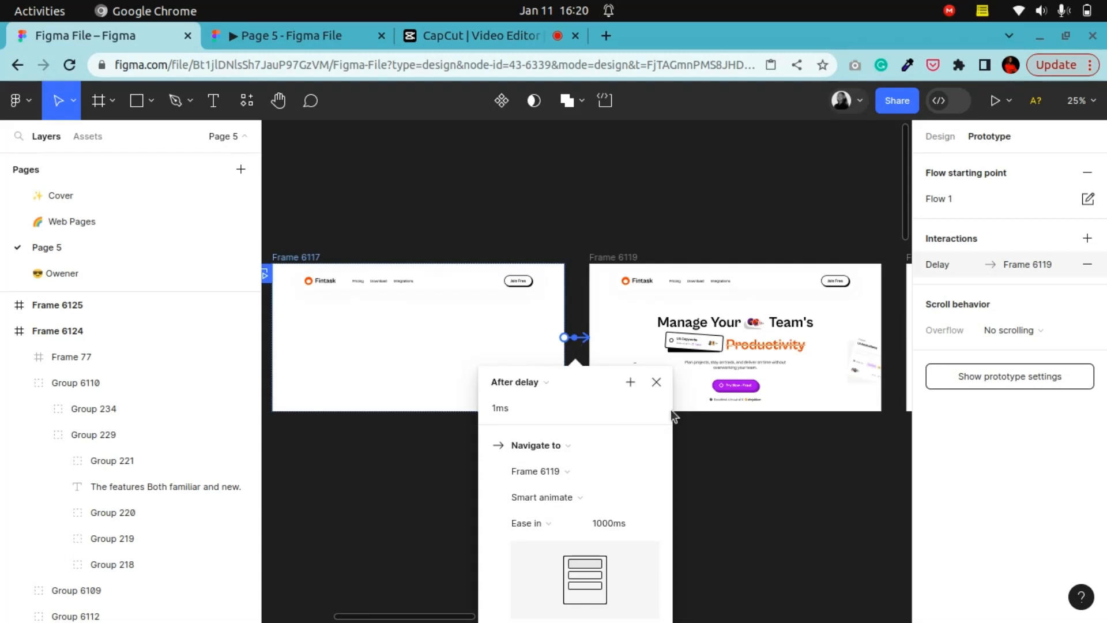
click(624, 225)
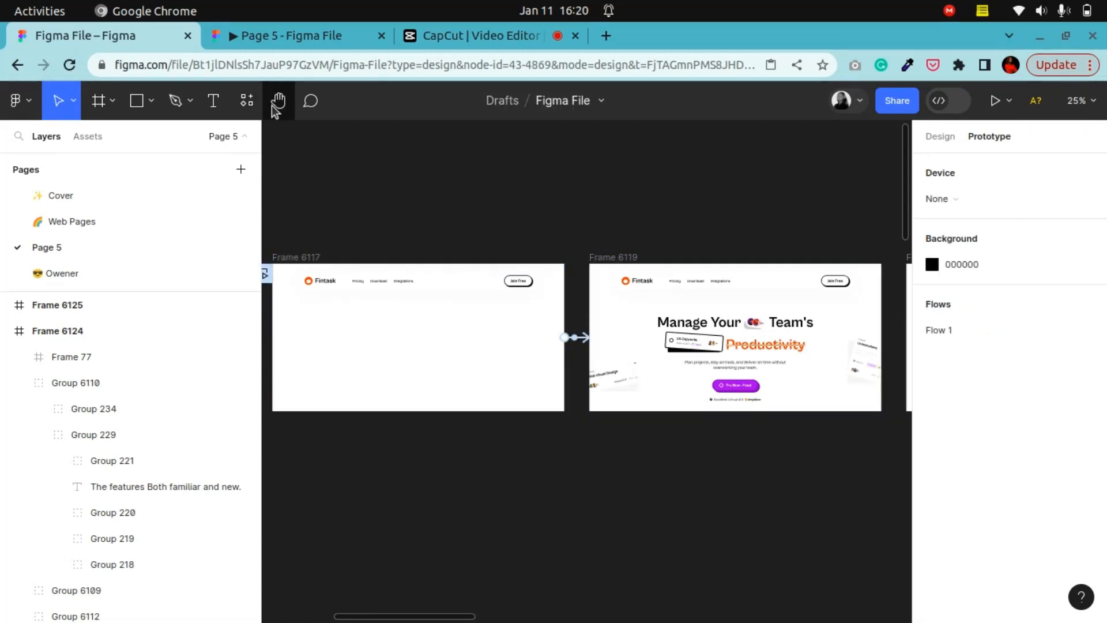
Step: Connect Frame 6119 to Frame 6120 with a Navigate to interaction and set its trigger to On drag
click(279, 101)
drag(817, 369, 502, 324)
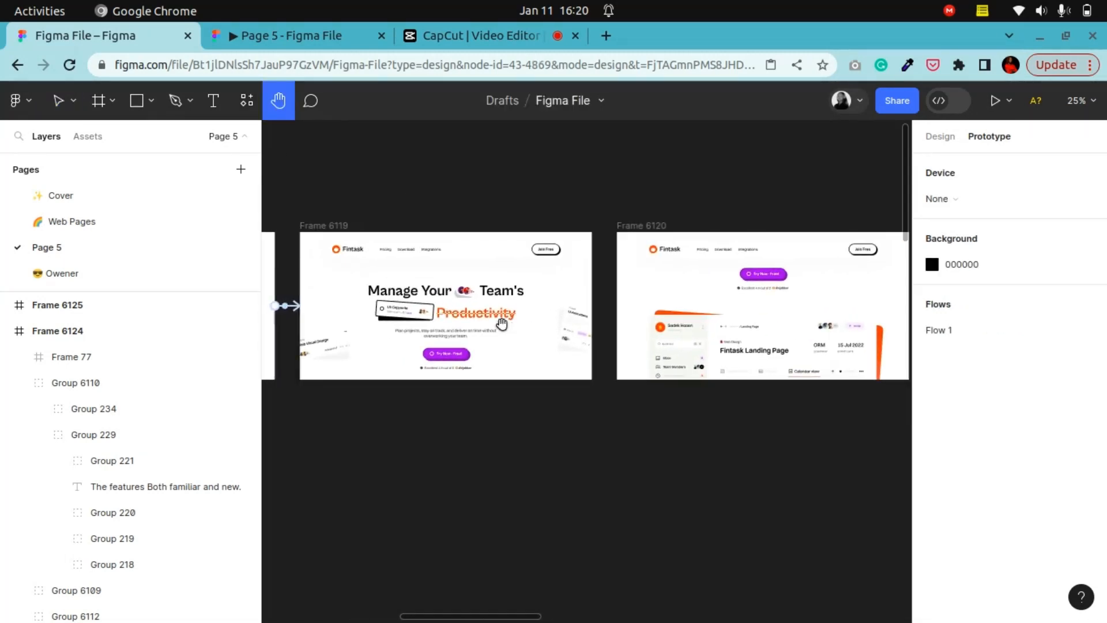
click(22, 104)
click(74, 113)
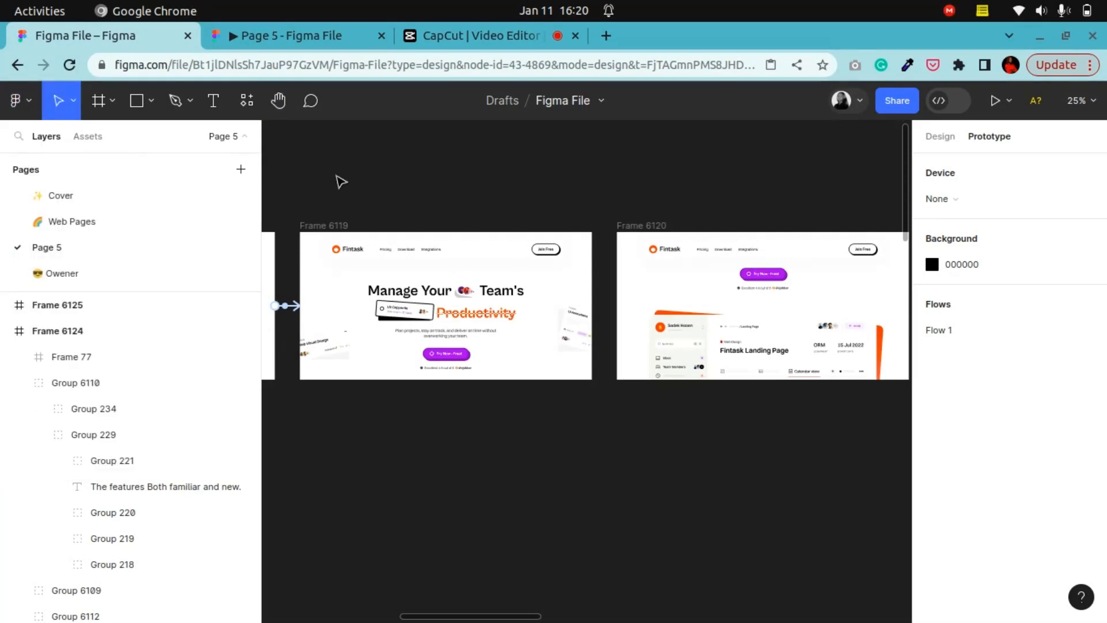
click(323, 226)
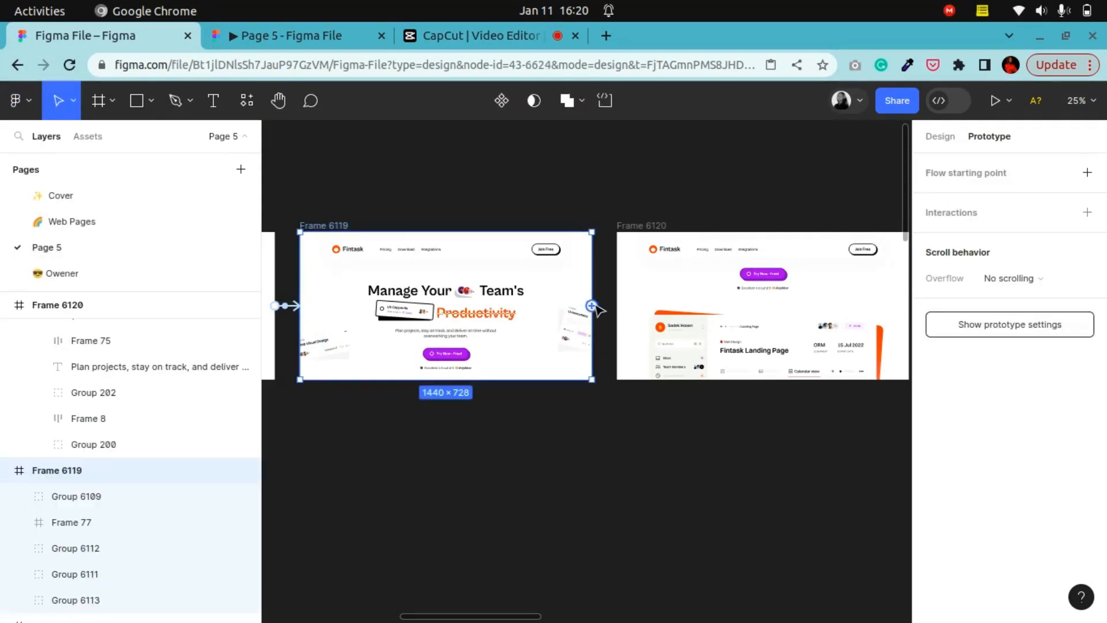
drag(594, 307, 622, 317)
key(ctrl+plus)
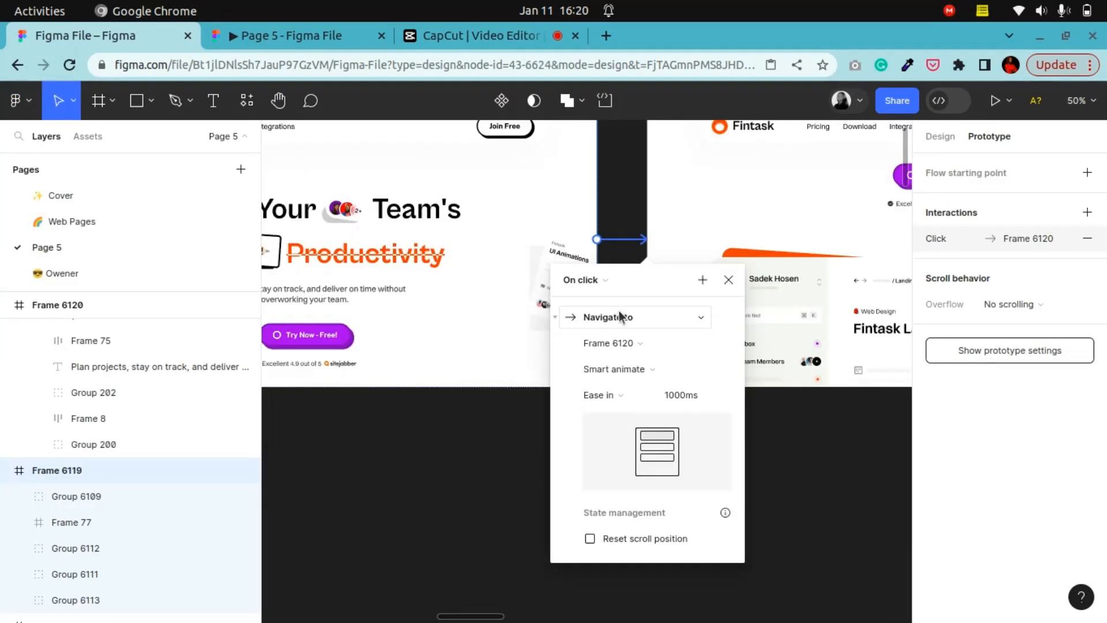
click(603, 284)
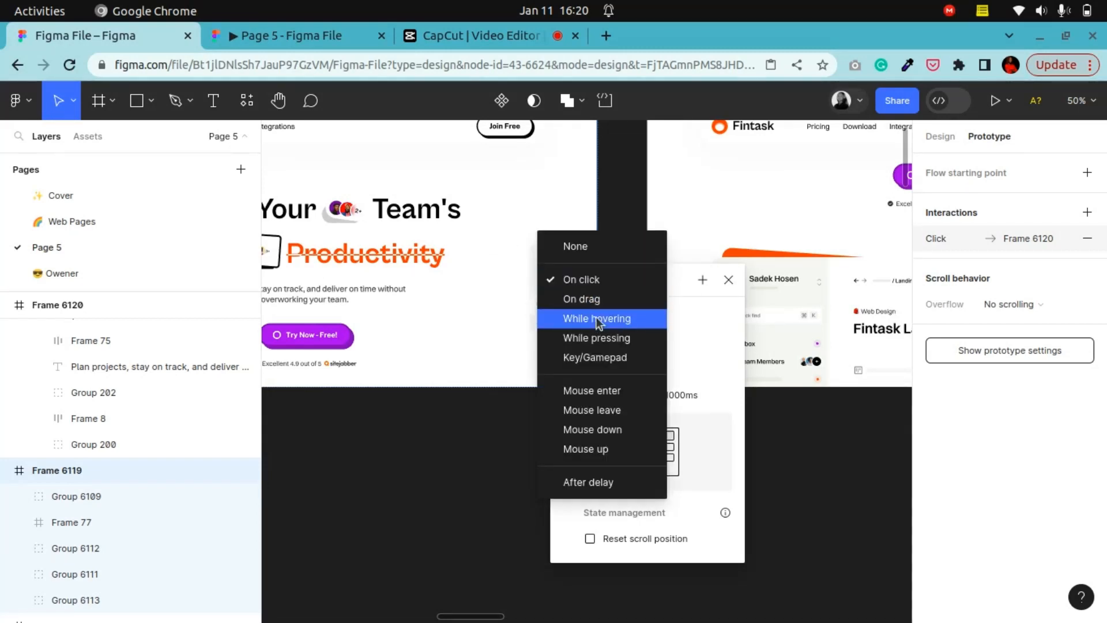
click(597, 303)
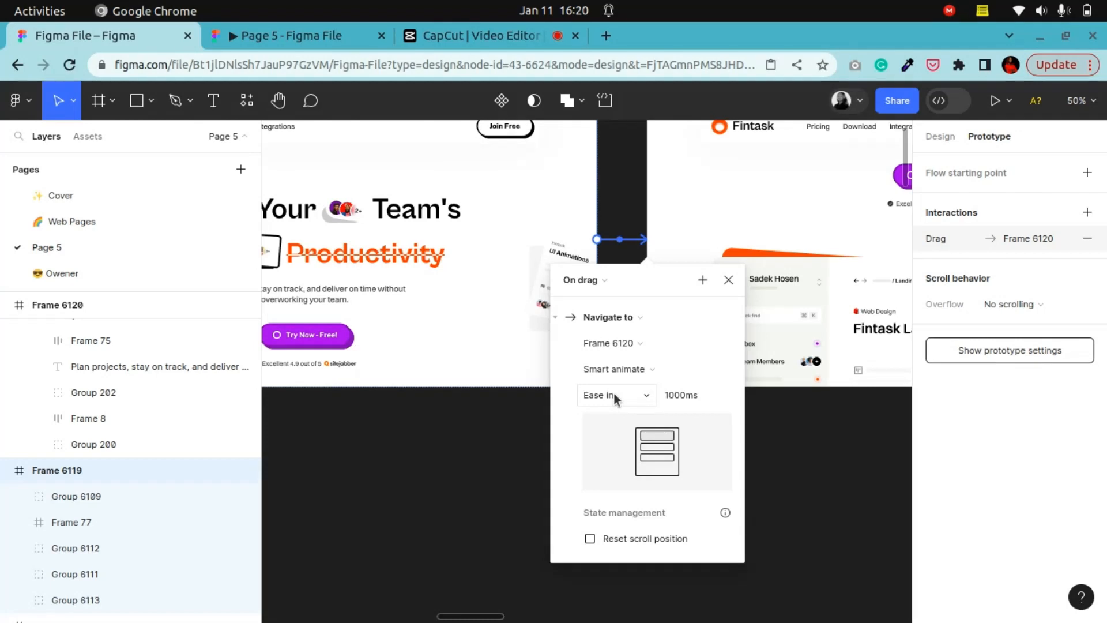
Step: Set the Smart animate duration of the interaction from Frame 6119 to Frame 6120 to 2000 ms
click(675, 395)
text(2000)
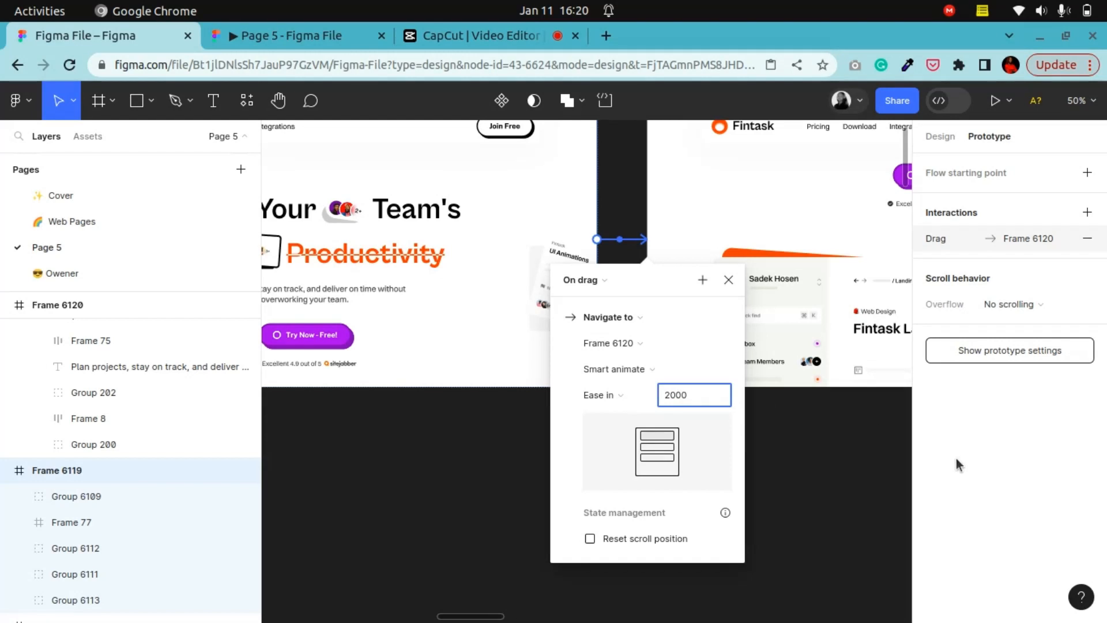
key(Return)
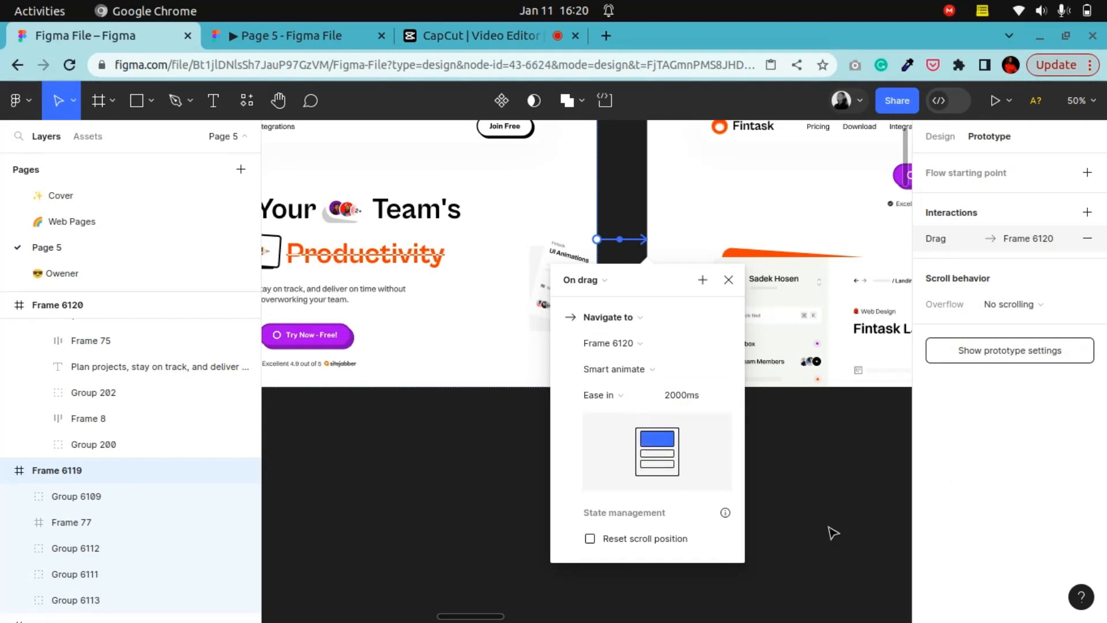
click(806, 485)
Step: Connect Frame 6120 to Frame 6121 with a Navigate to interaction triggered On drag
click(278, 100)
drag(772, 335, 389, 417)
drag(660, 374, 586, 346)
drag(474, 266, 507, 267)
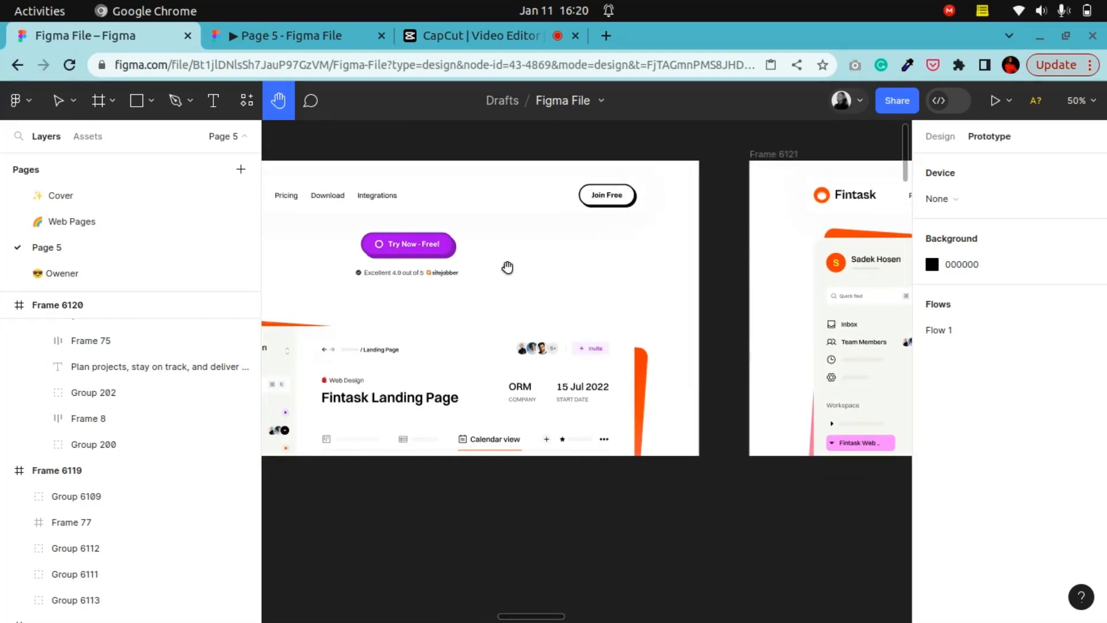
key(minus)
click(60, 103)
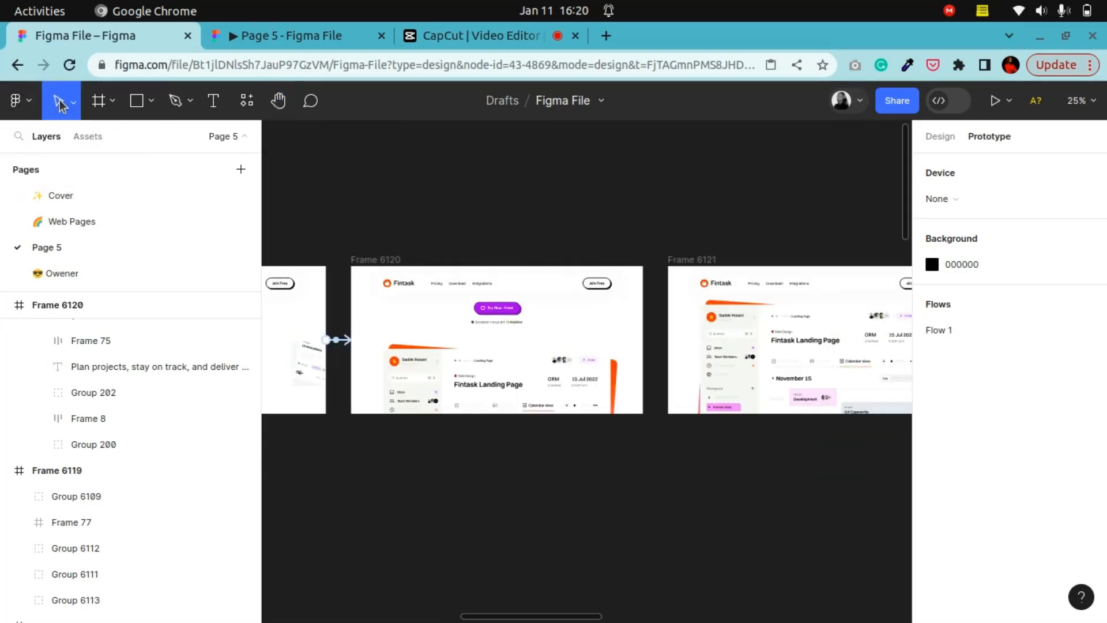
click(392, 259)
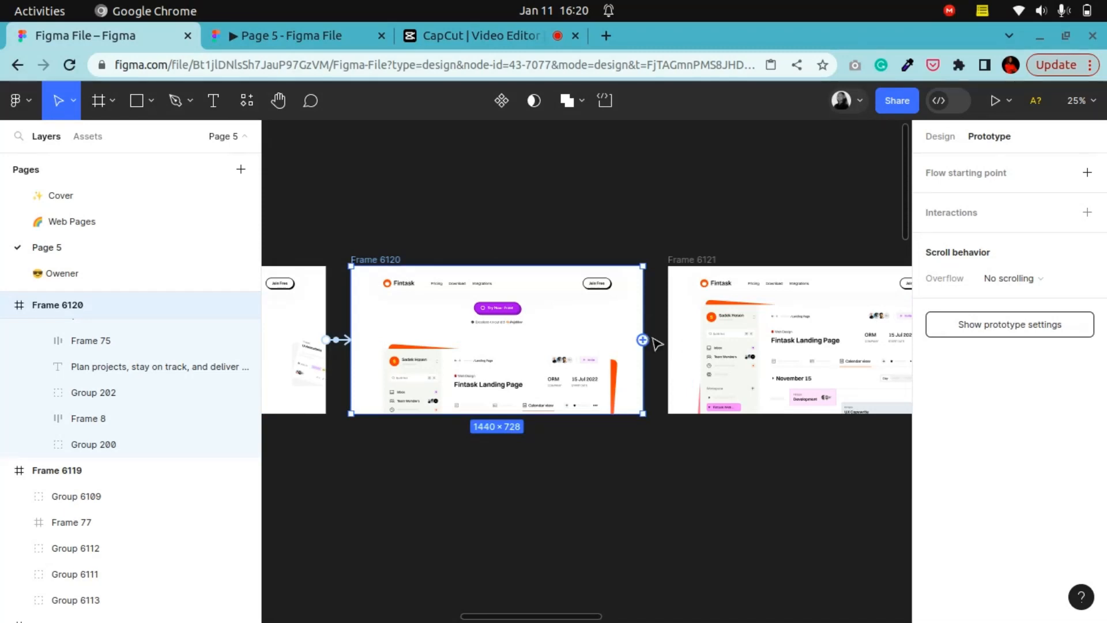
drag(643, 339, 668, 364)
click(625, 379)
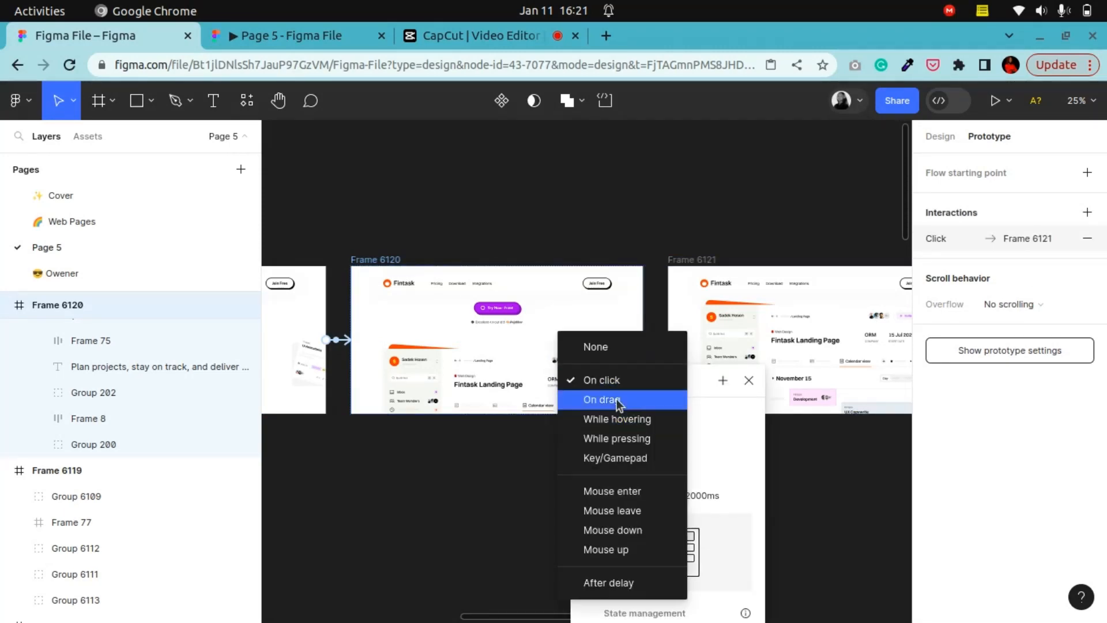
click(617, 398)
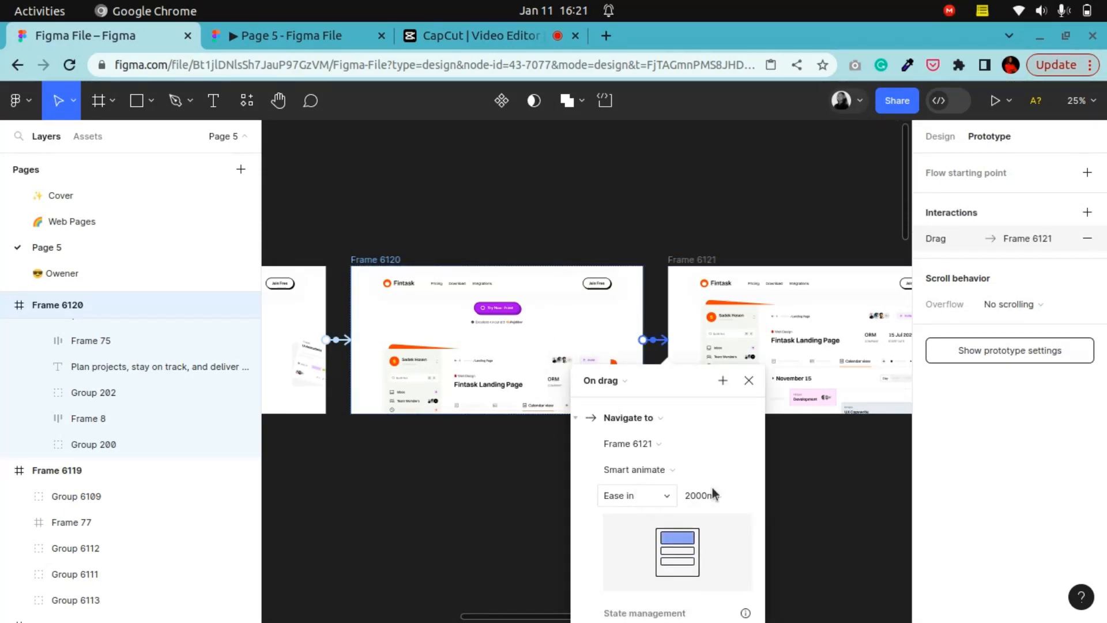
click(800, 485)
Step: Connect Frame 6121 to Frame 6122 with a Navigate to interaction and set its trigger to On drag
click(279, 104)
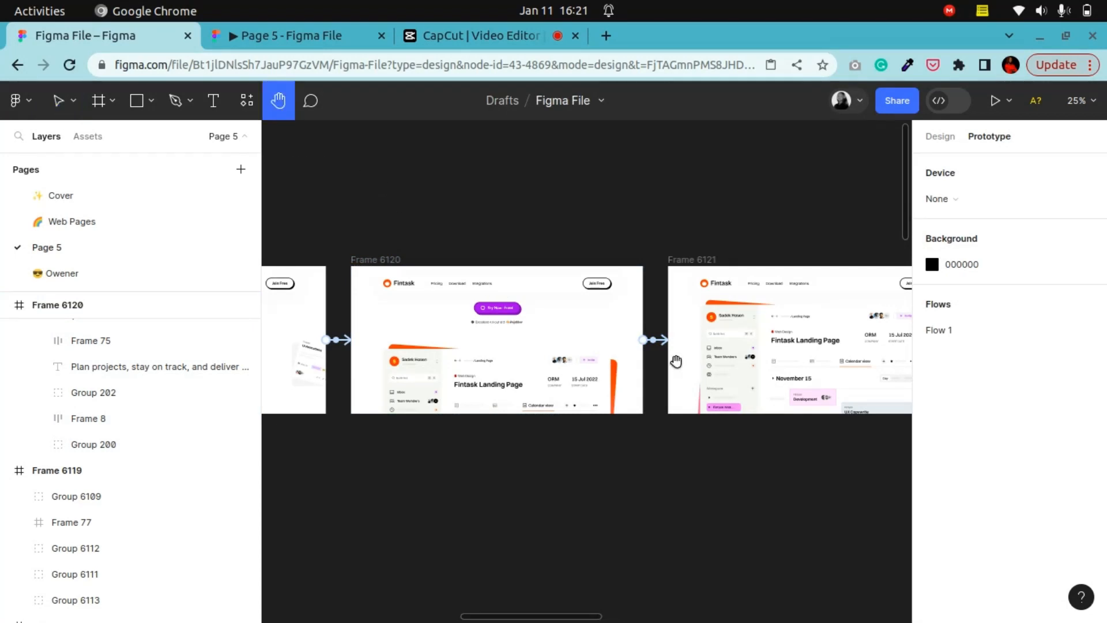
scroll(673, 358, right, 5)
click(68, 106)
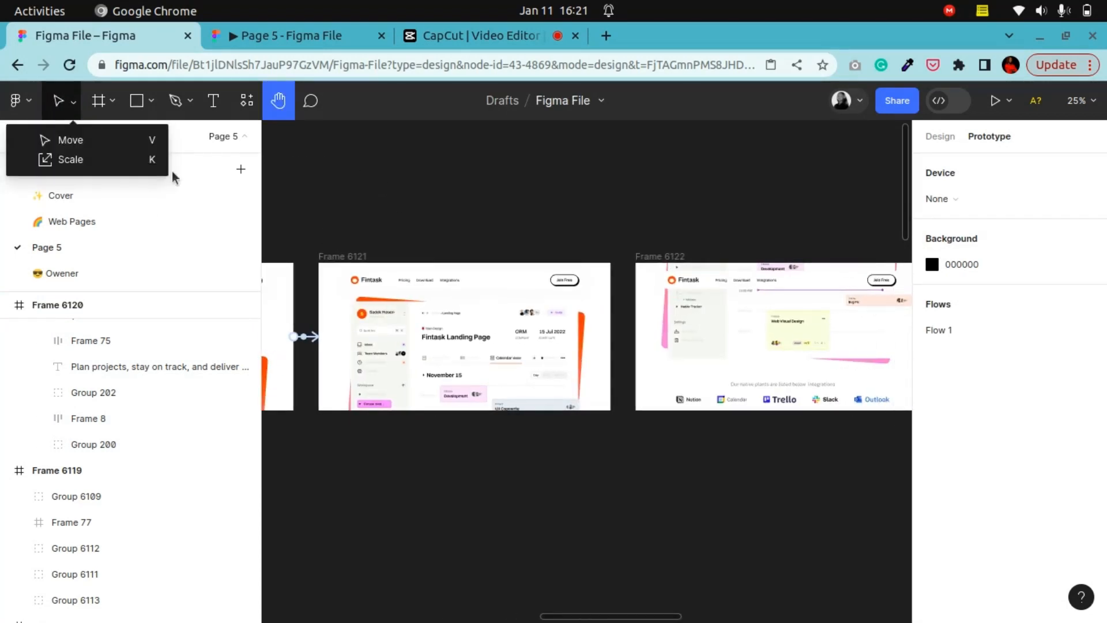
click(103, 140)
click(350, 255)
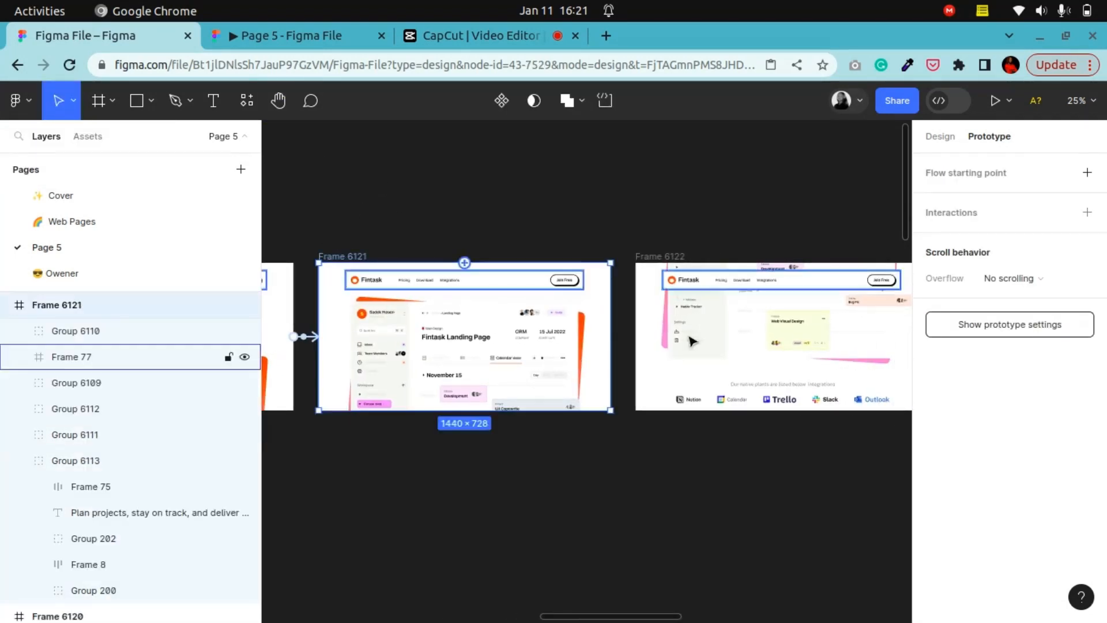
drag(638, 350, 642, 353)
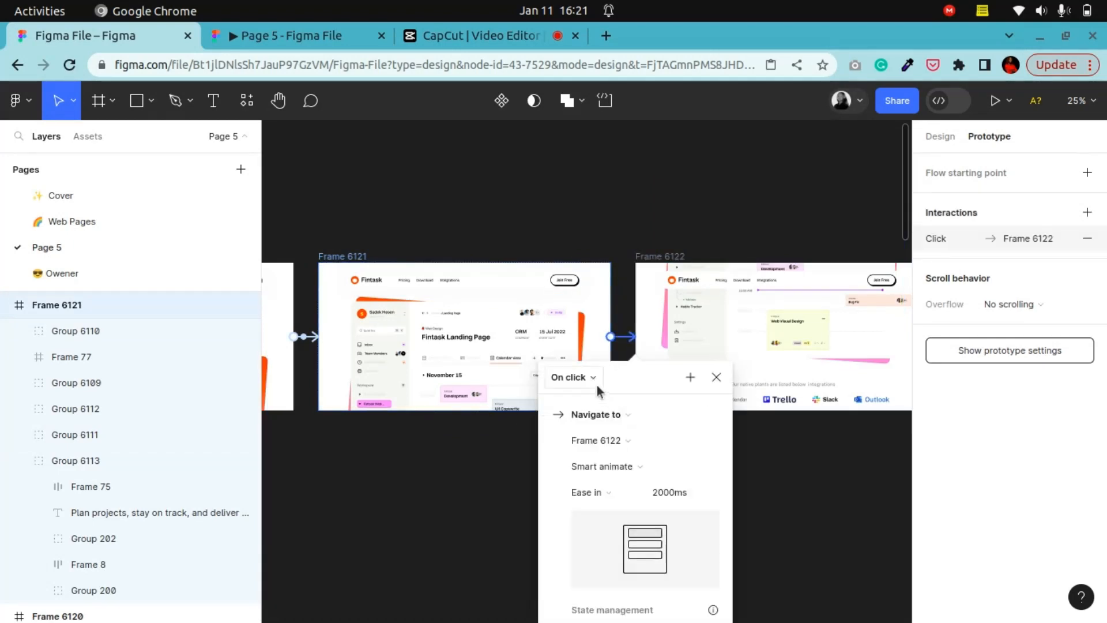
click(577, 376)
click(594, 398)
click(806, 489)
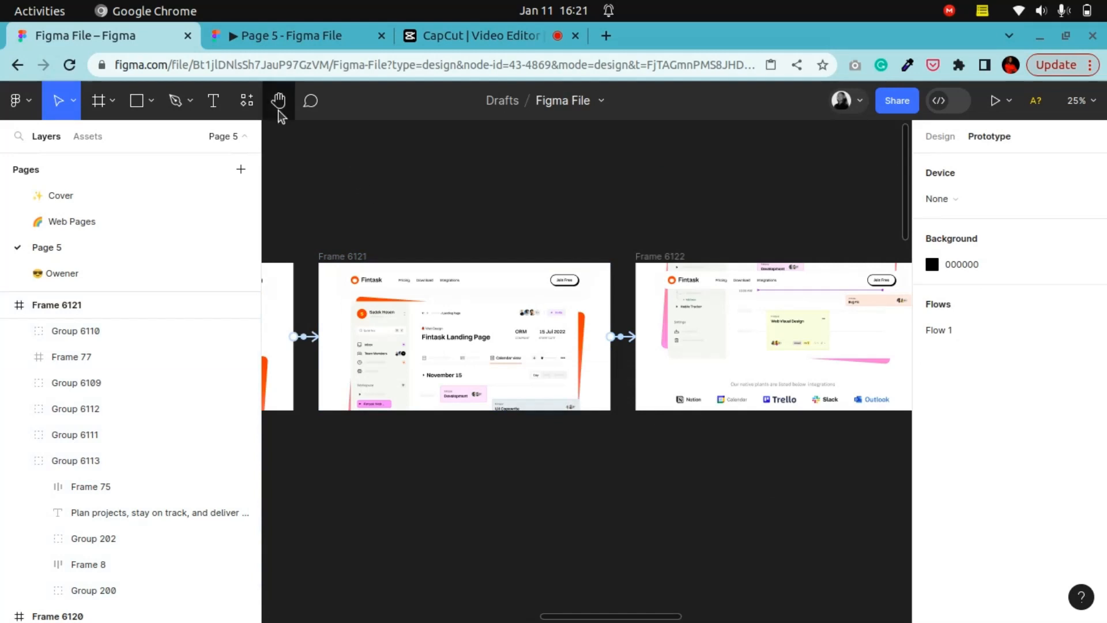
Step: Link Frame 6122 to Frame 6123 with a Navigate to interaction that uses the On drag trigger
click(278, 110)
drag(741, 359, 392, 332)
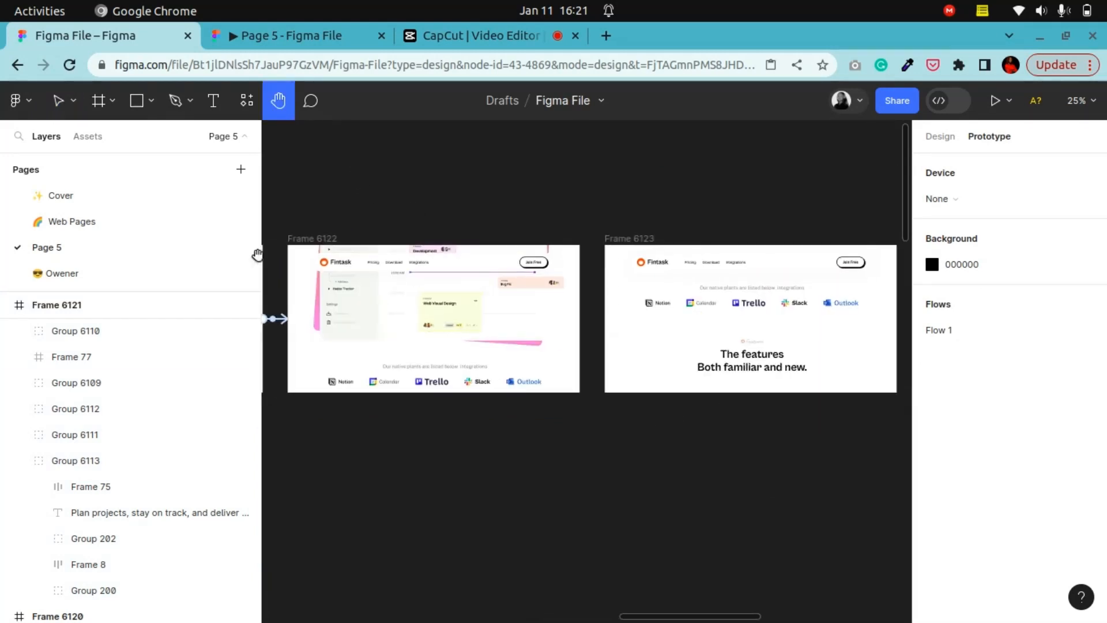
click(56, 103)
click(313, 237)
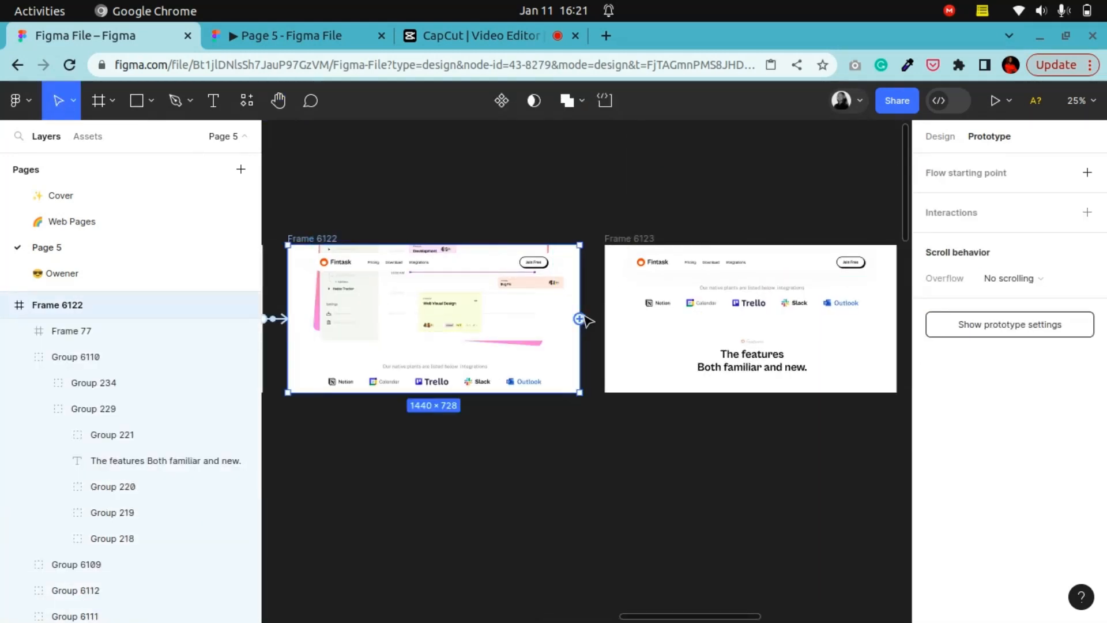
drag(579, 319, 621, 344)
click(563, 363)
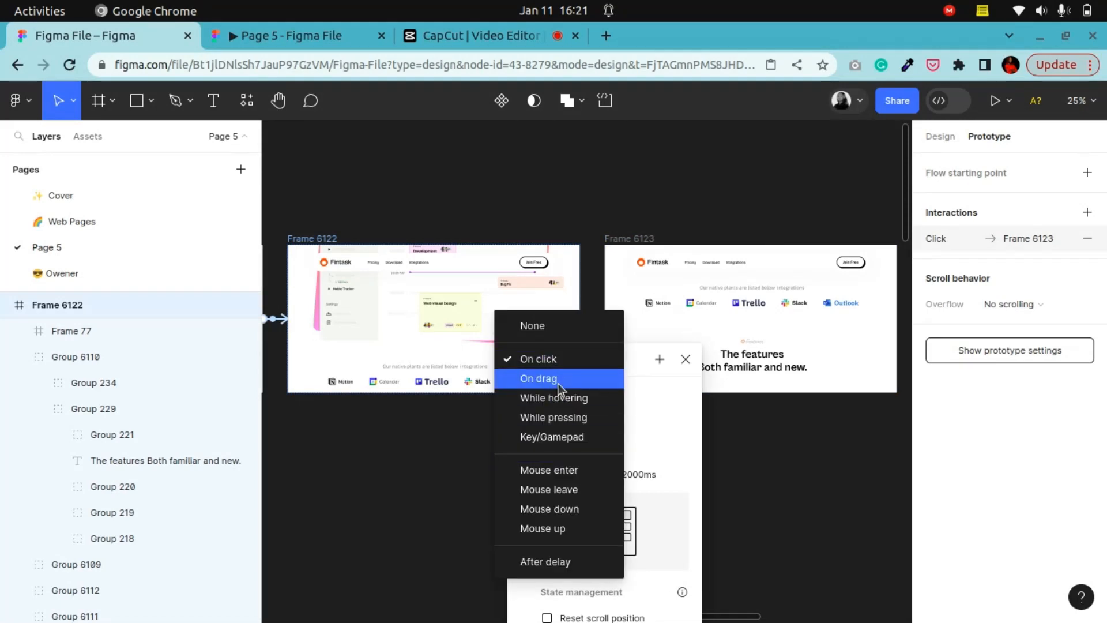
click(559, 381)
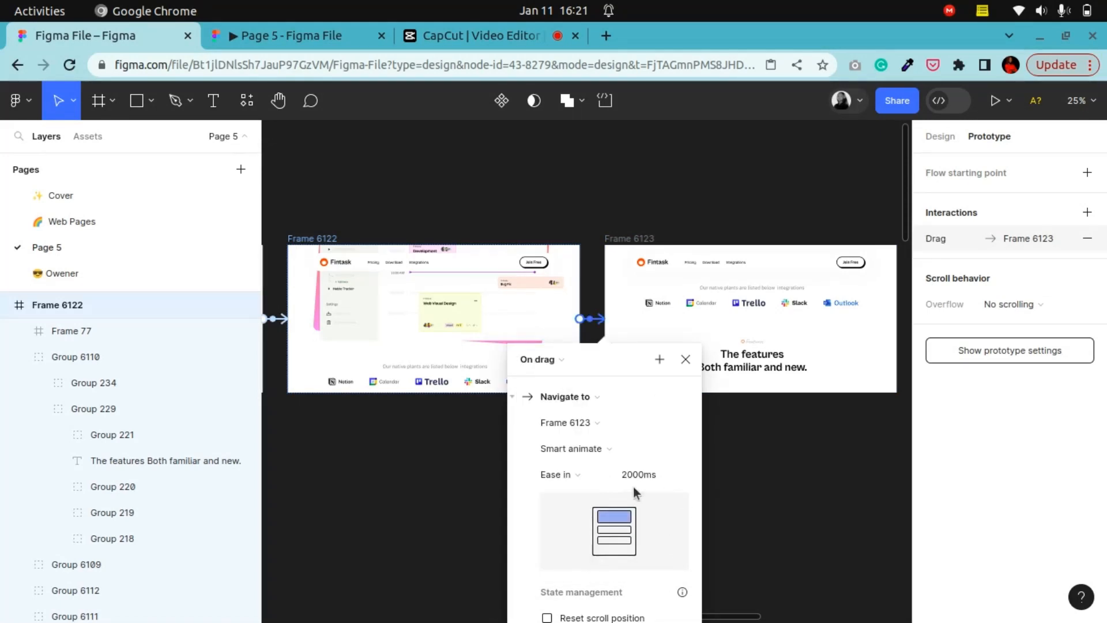
click(791, 493)
Step: Add a Navigate to interaction from Frame 6123 to Frame 6124 and set its trigger to On drag
click(278, 100)
drag(642, 366, 346, 360)
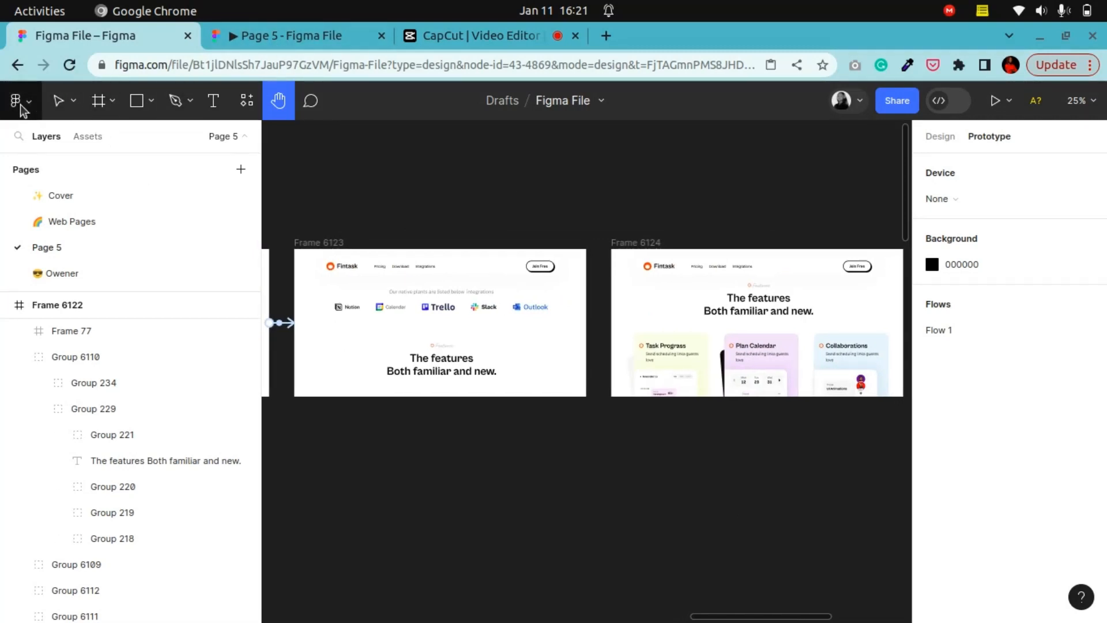
click(58, 100)
click(313, 245)
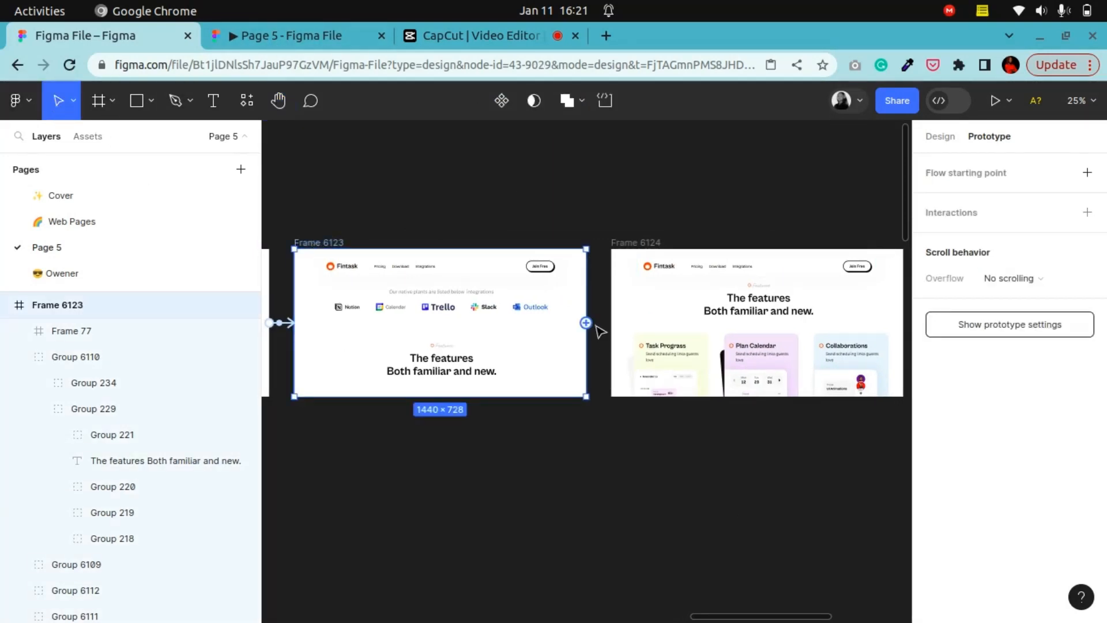
drag(618, 334, 602, 366)
click(542, 362)
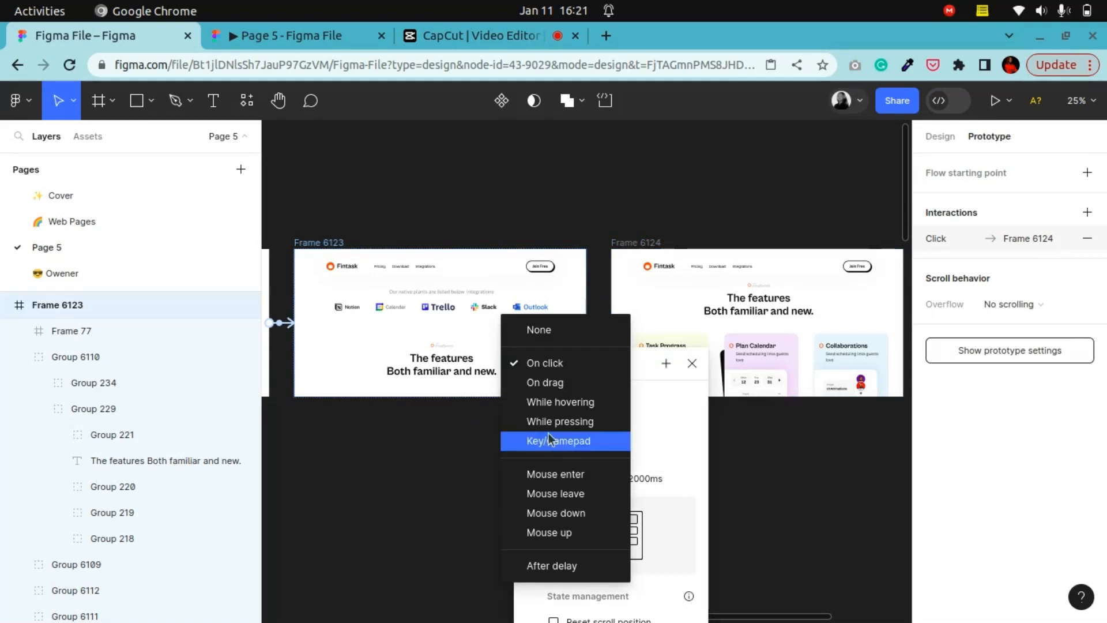
click(545, 382)
click(661, 474)
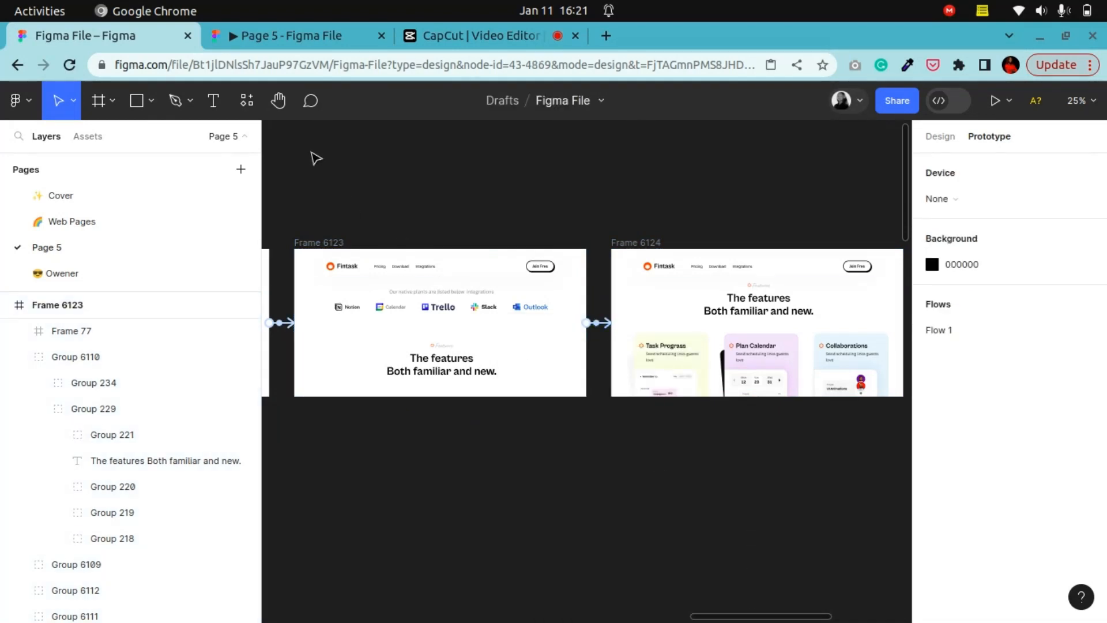
Step: Connect Frame 6124 to Frame 6125 with a Navigate to interaction triggered On drag
click(278, 110)
drag(672, 353, 369, 342)
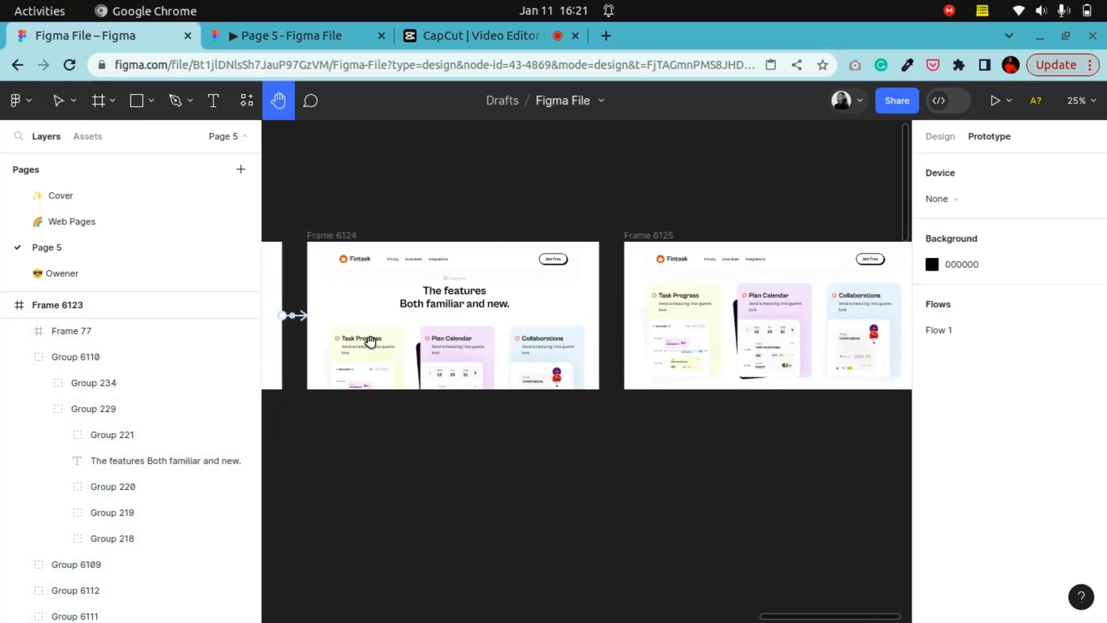
click(54, 101)
click(341, 236)
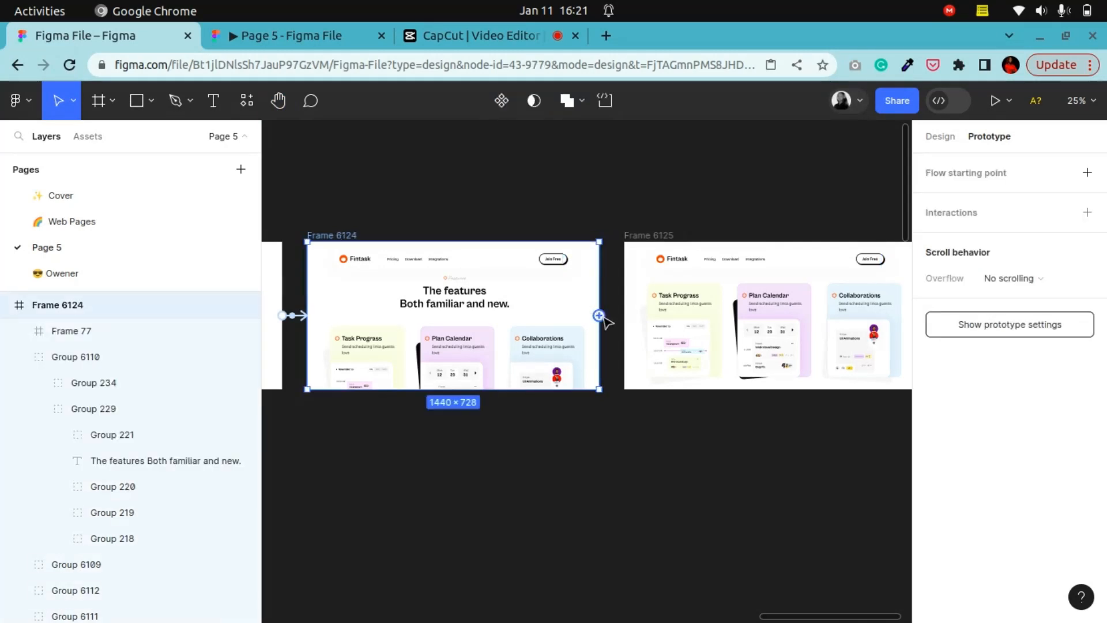
drag(599, 316, 654, 323)
click(578, 350)
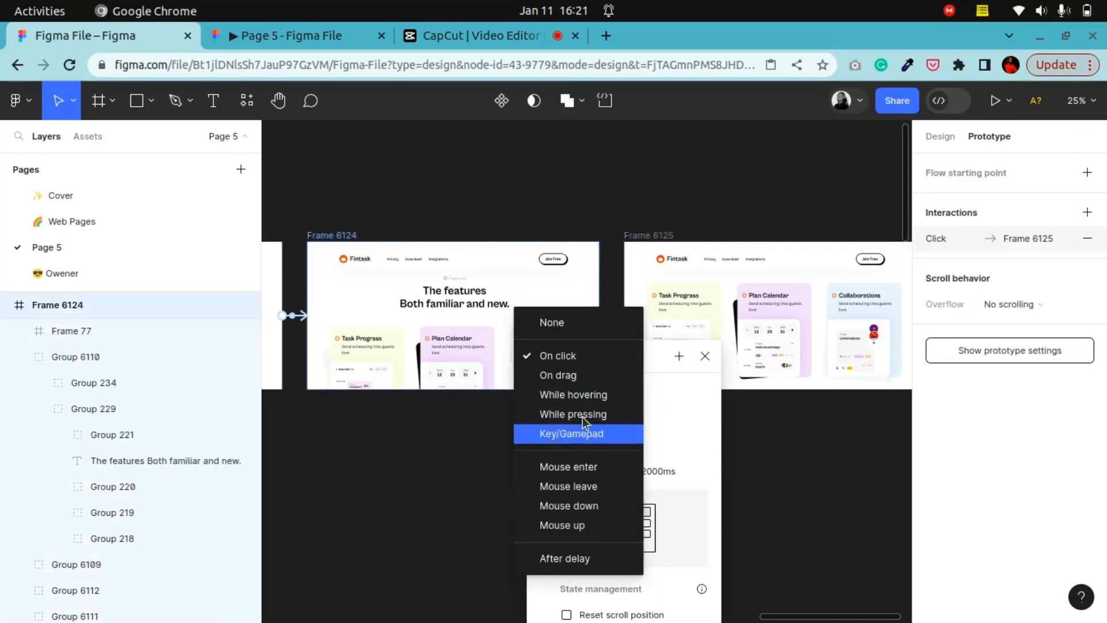
click(583, 375)
click(769, 483)
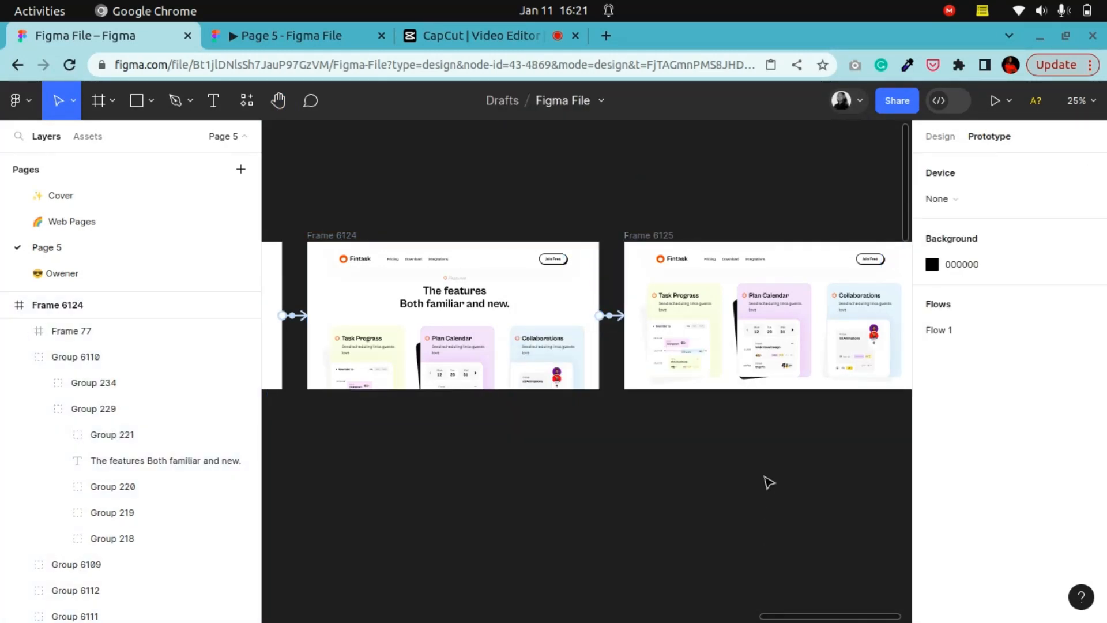
Step: Present the prototype starting from Frame 6117 and play through the simulated scroll to the feature cards
key(minus)
click(278, 101)
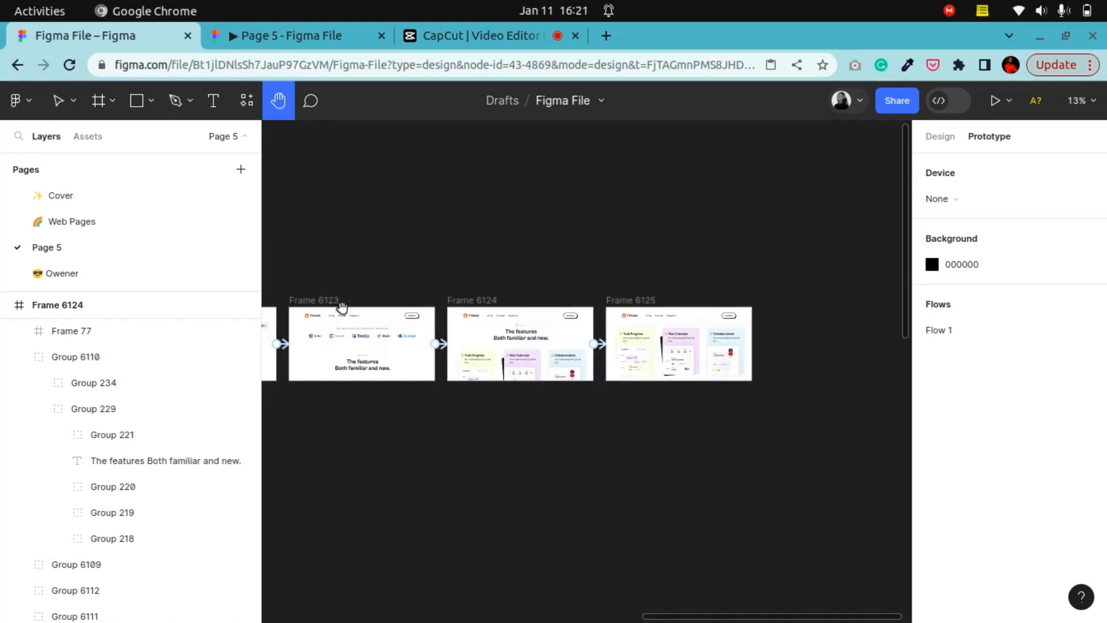
drag(342, 309, 728, 310)
mouse_move(499, 319)
mouse_down()
mouse_move(806, 305)
mouse_move(728, 312)
mouse_up()
drag(550, 319, 552, 346)
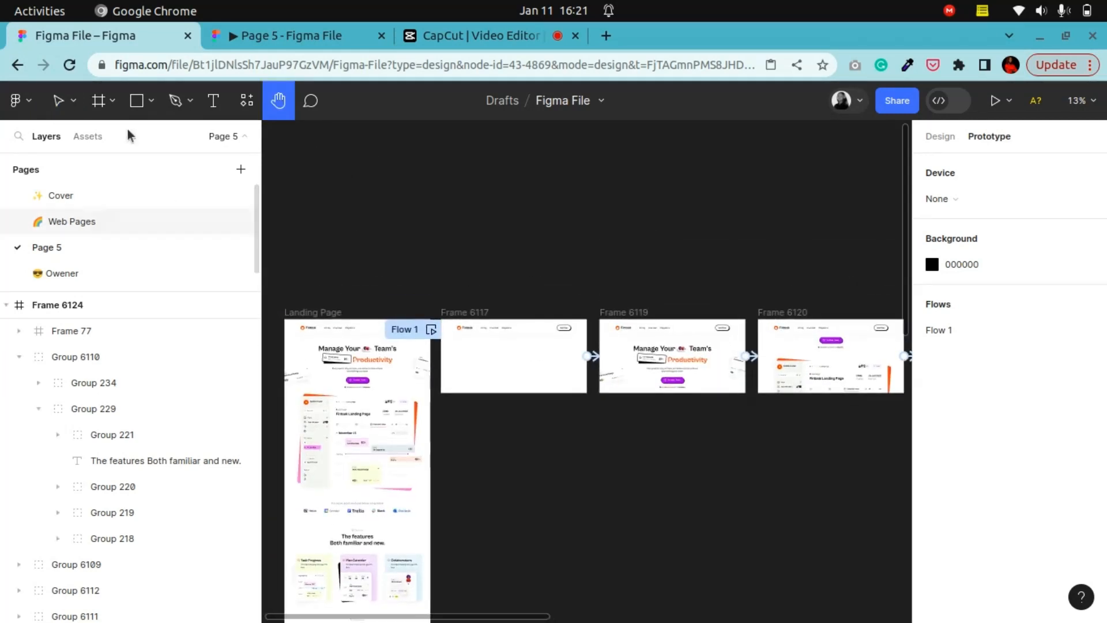
click(58, 101)
click(470, 316)
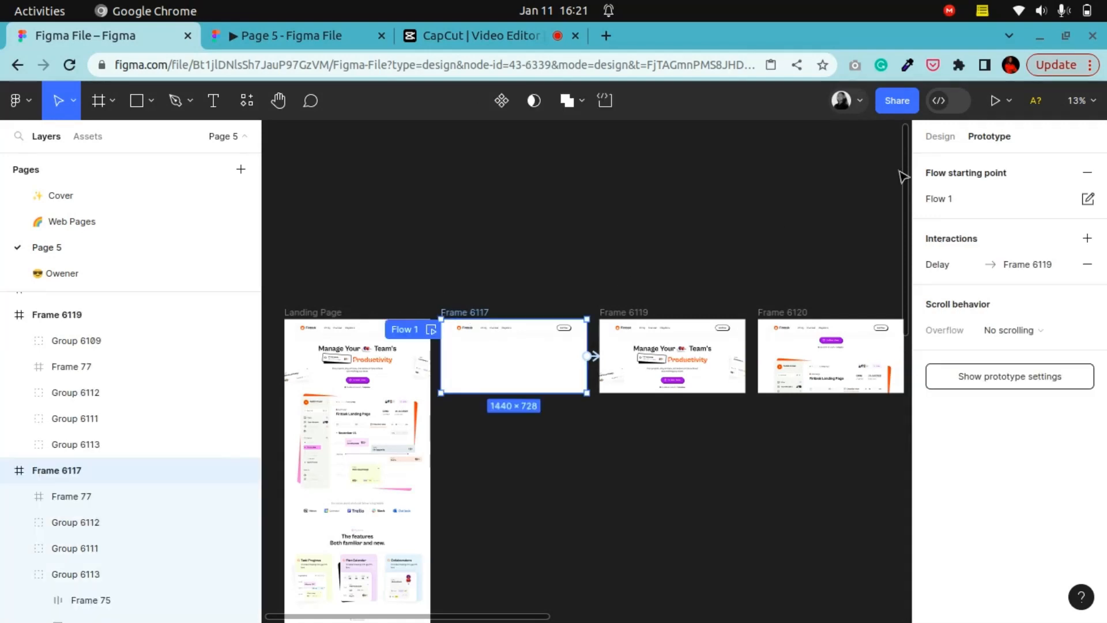
click(996, 102)
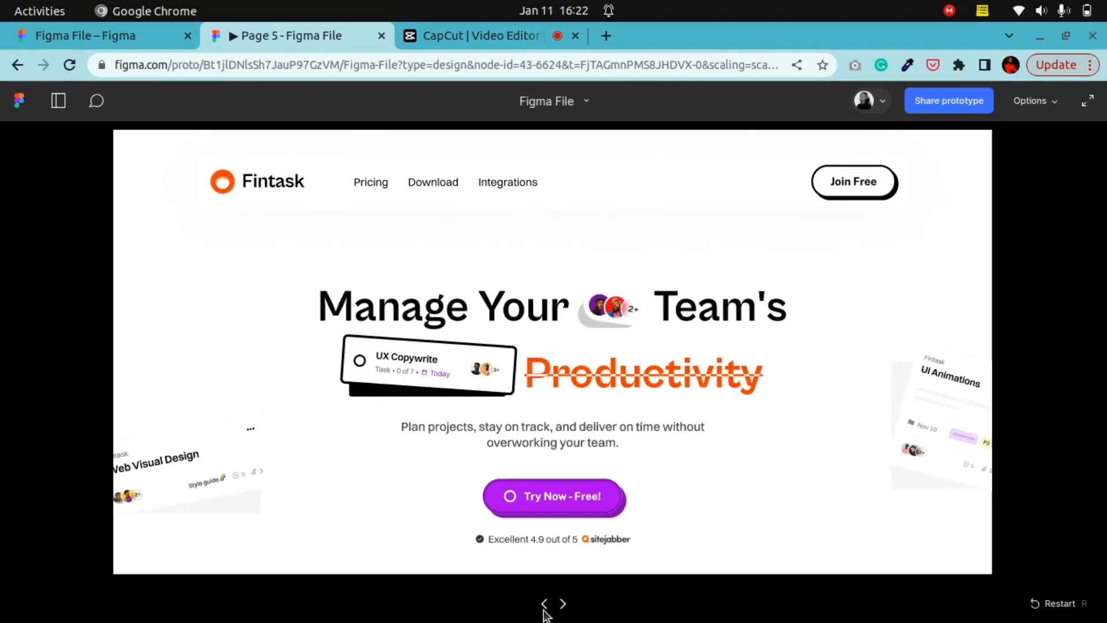
click(545, 605)
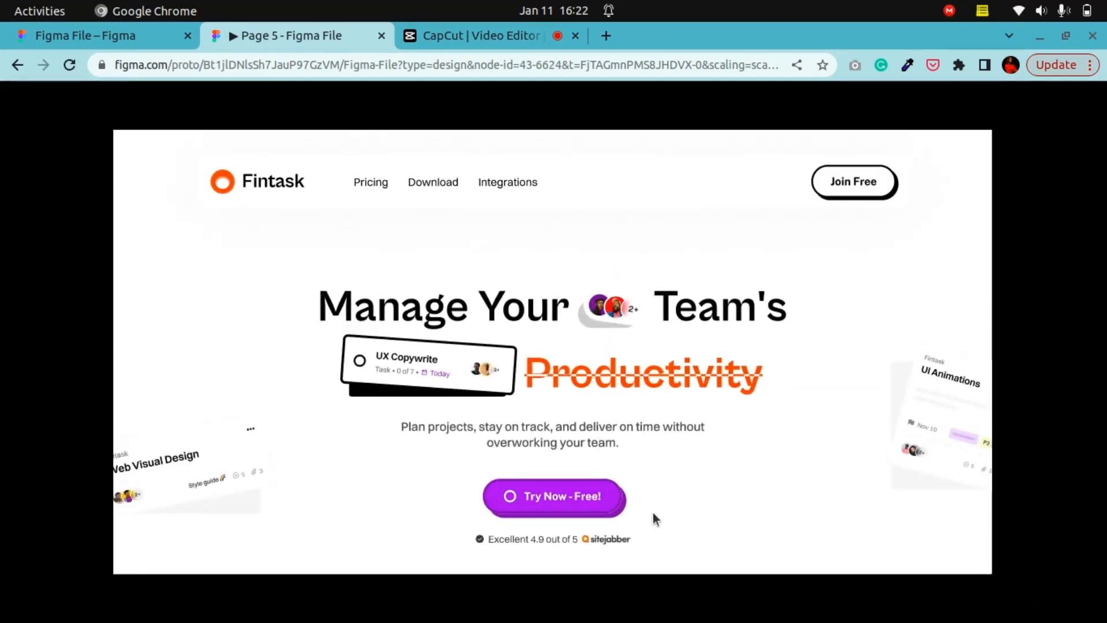
scroll(659, 306, down, 4)
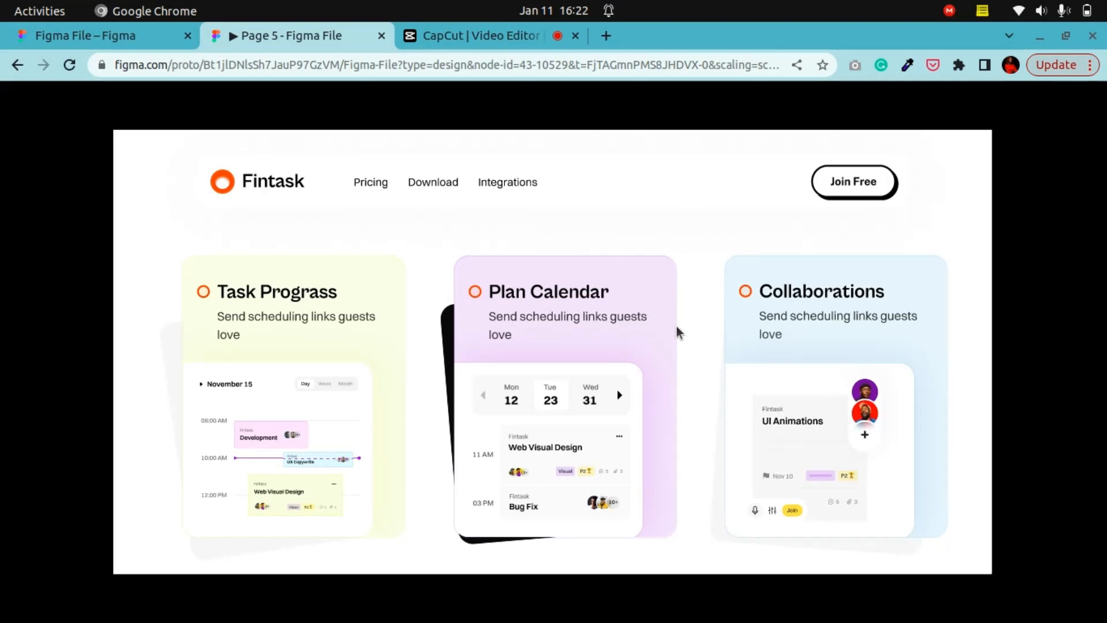
click(544, 603)
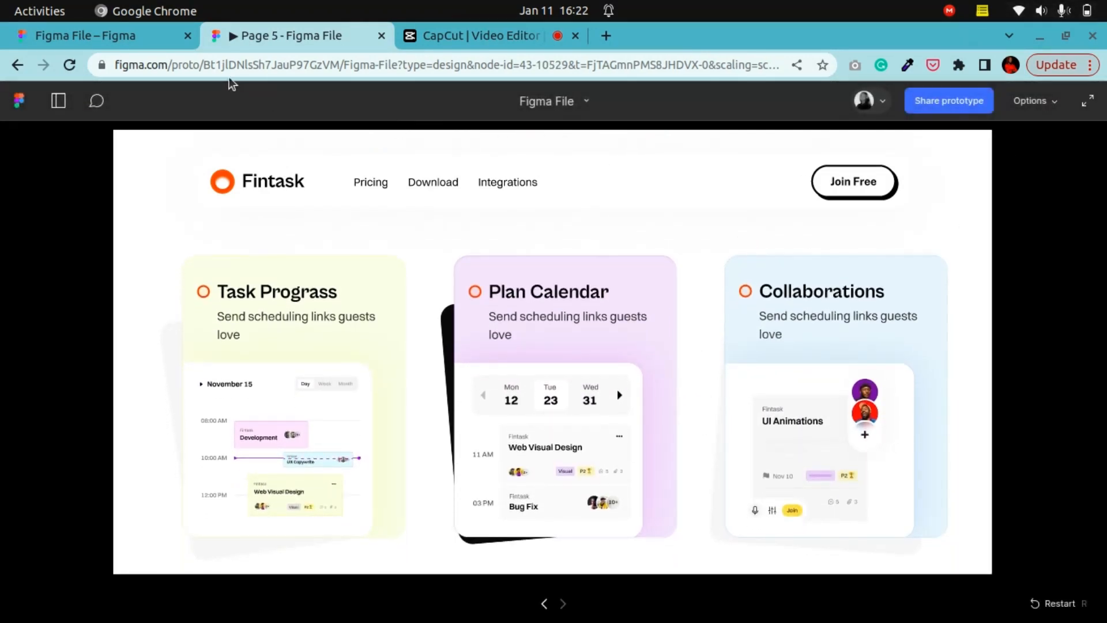
Step: Return to the Figma File design and show the design properties of Frame 6117
click(144, 41)
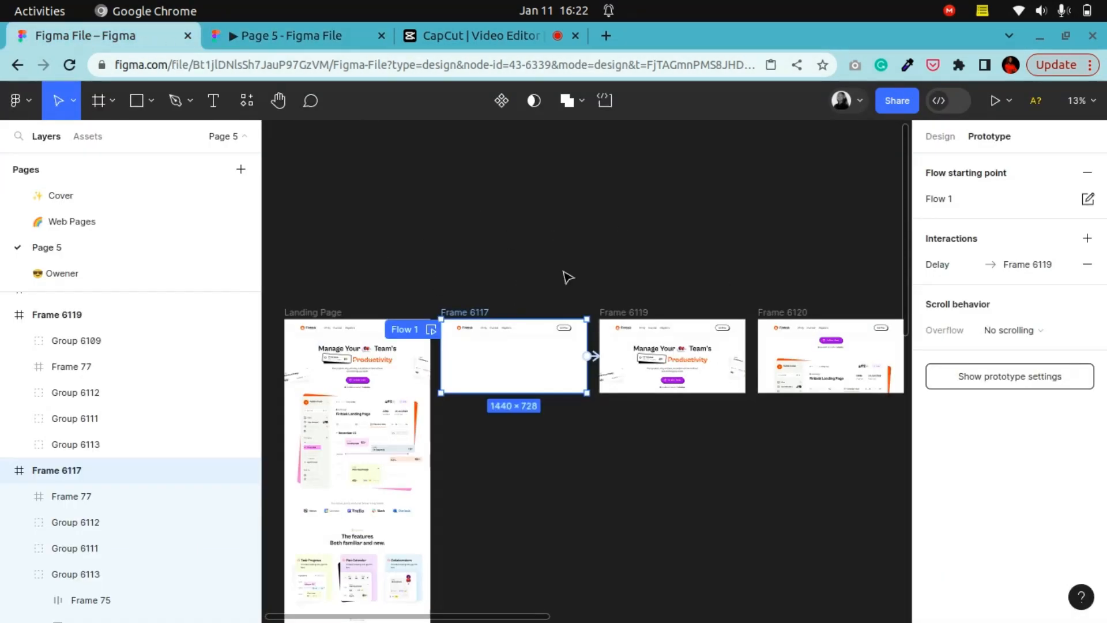
click(278, 101)
scroll(606, 400, up, 5)
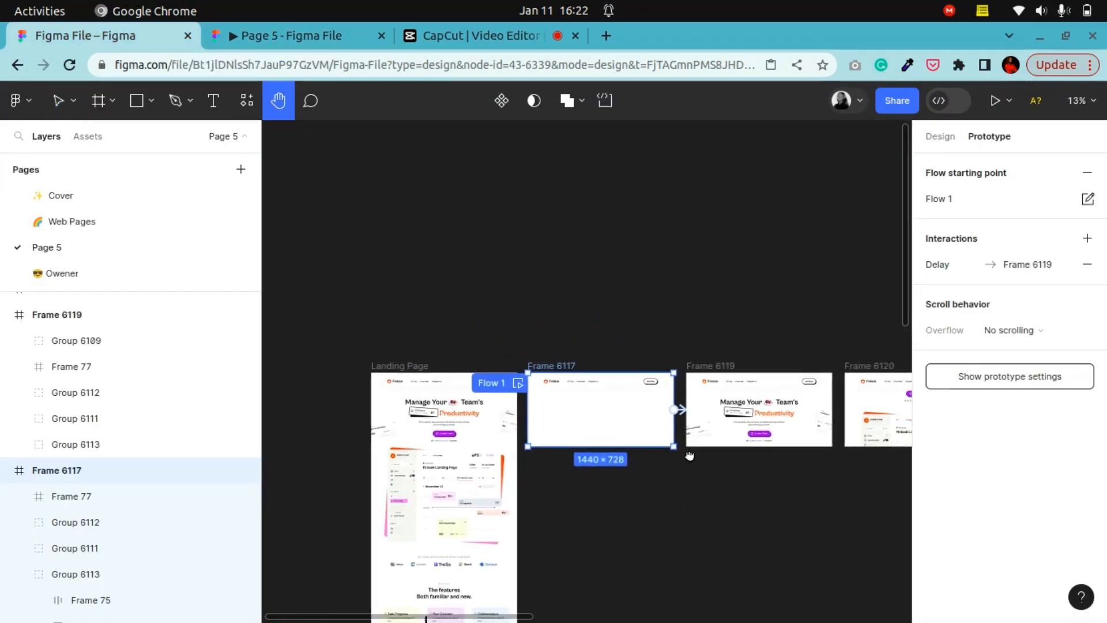
drag(584, 399, 590, 373)
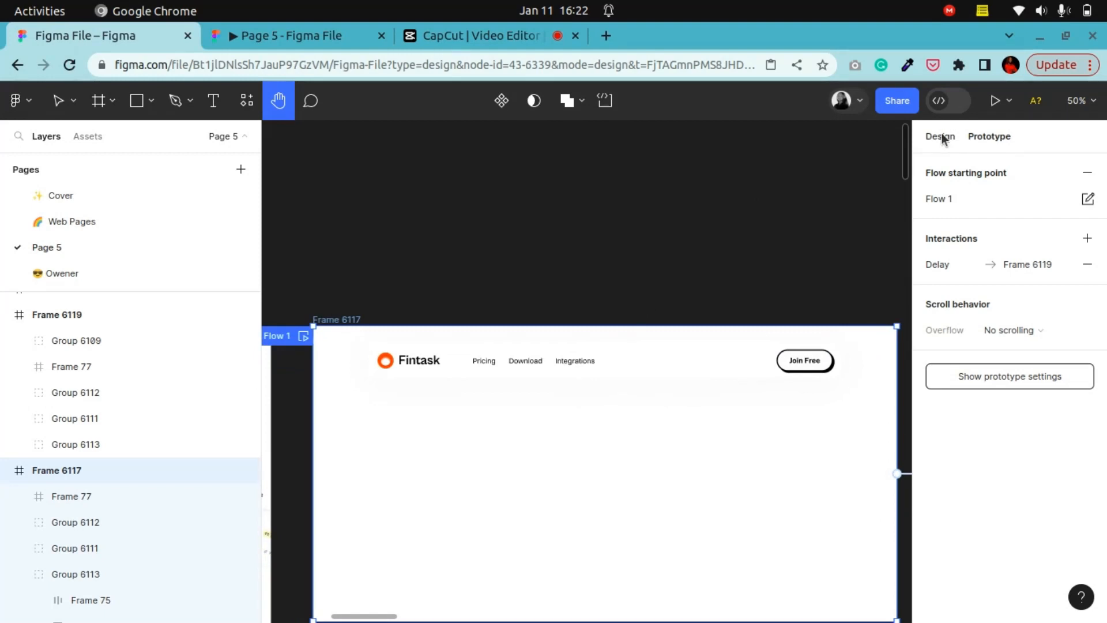
click(942, 136)
key(minus)
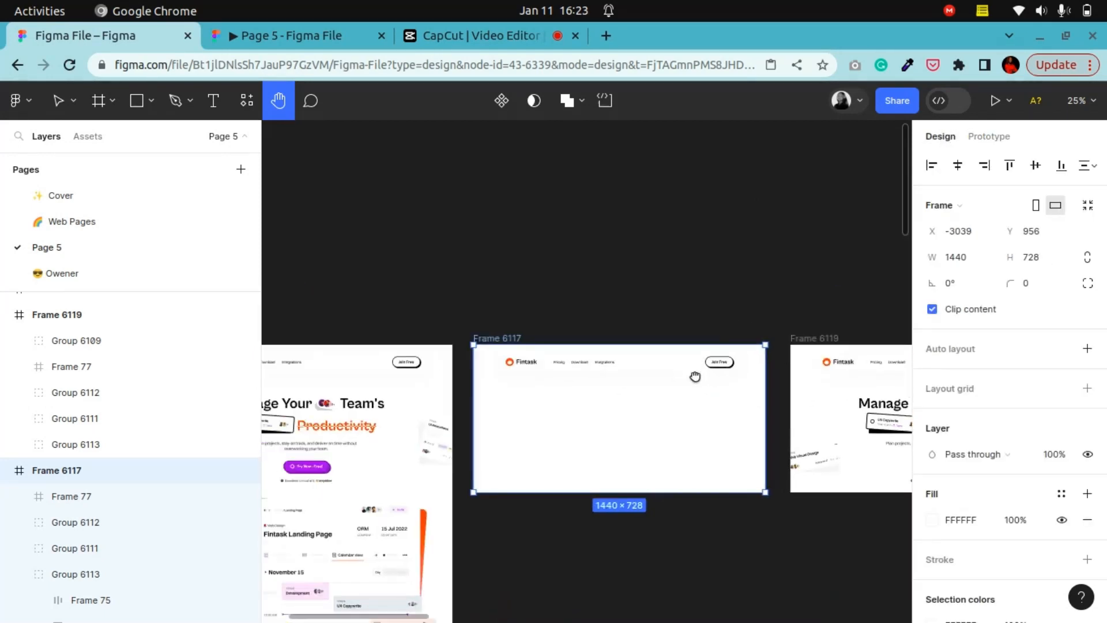
Step: Draw a blank frame about 1300 × 456 above Frame 6117 and extend its lower edge slightly downward
click(96, 102)
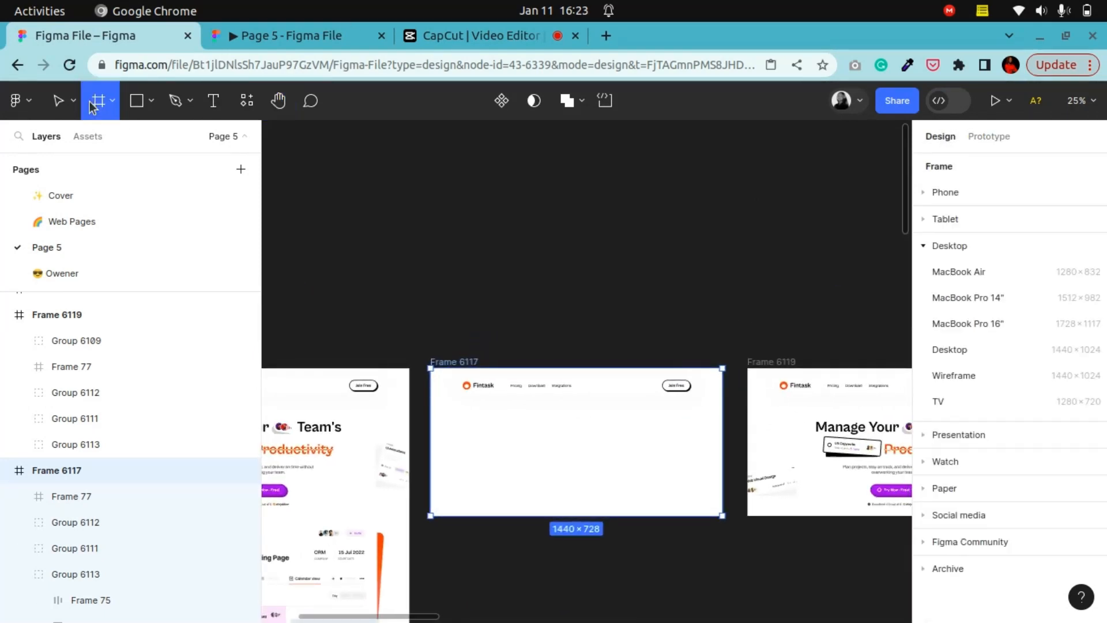
drag(441, 237, 705, 330)
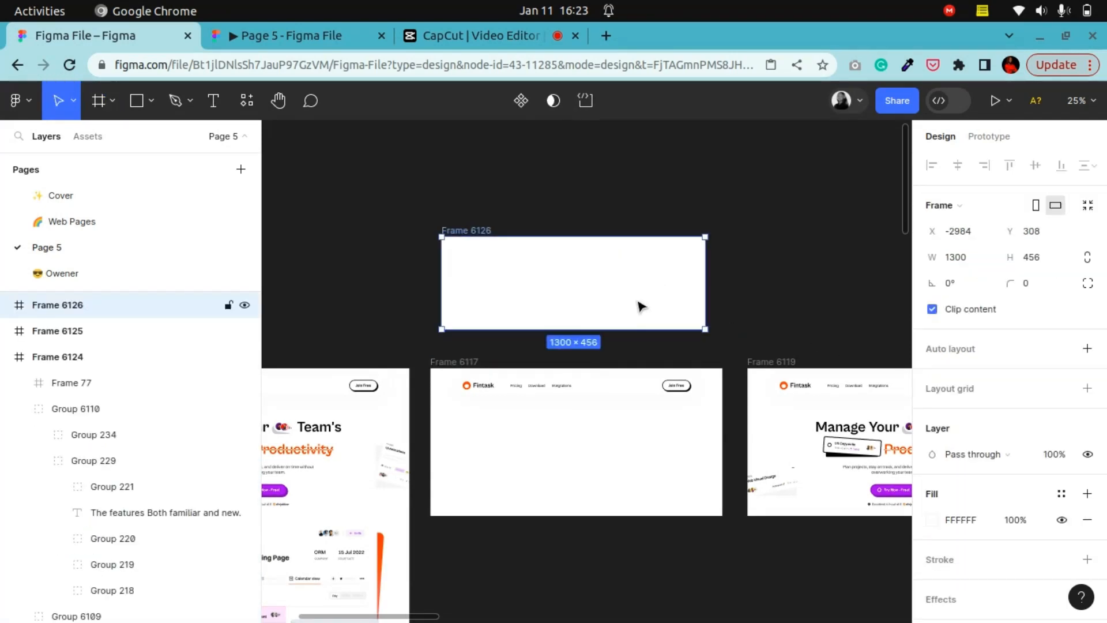
drag(577, 327, 580, 345)
click(408, 226)
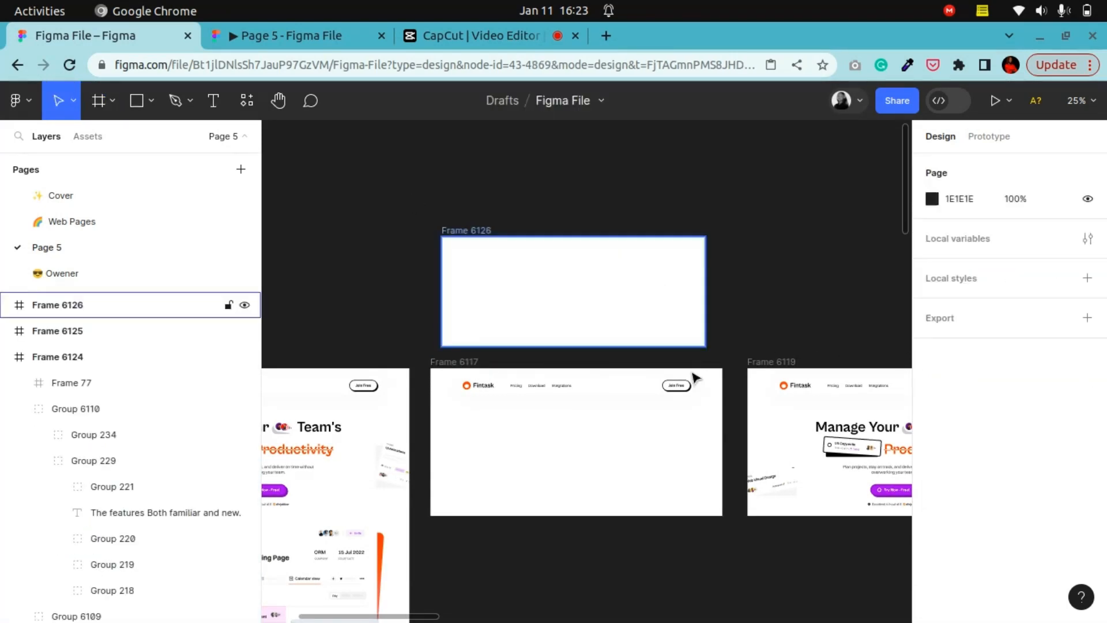
Step: Copy the Join Free button from the header of Frame 6117
double_click(677, 390)
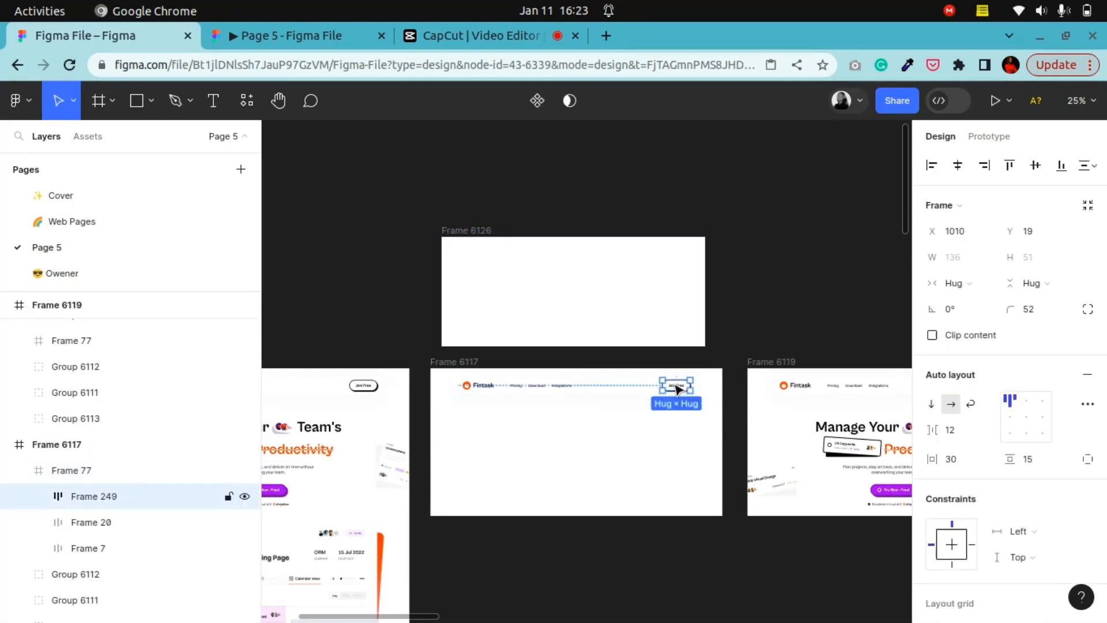
right_click(677, 390)
click(698, 139)
click(565, 179)
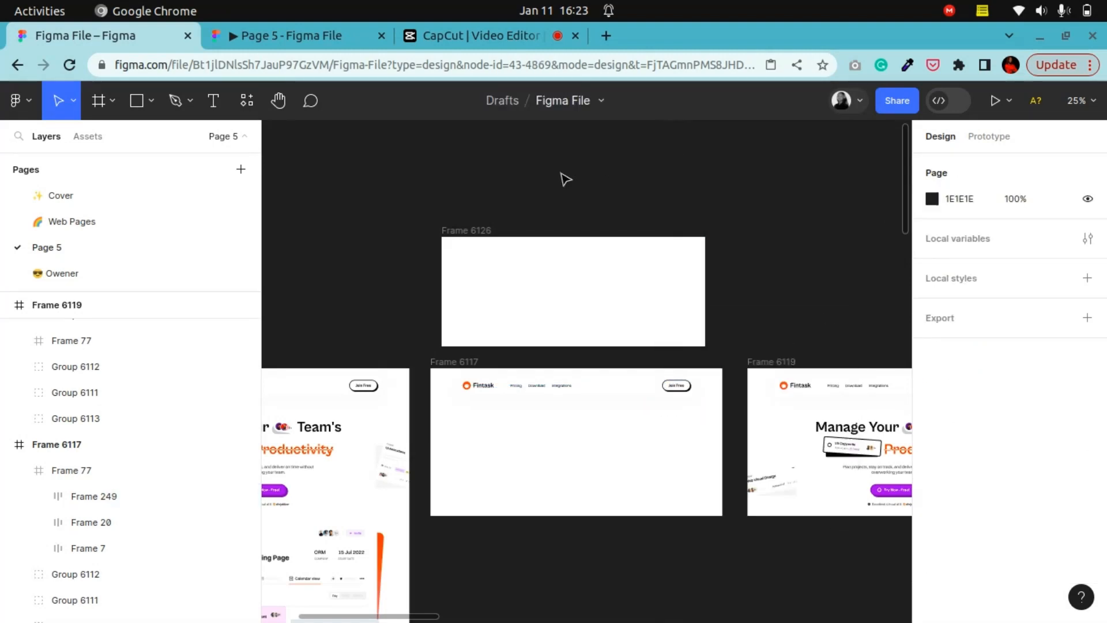
Step: Look across the scroll frames from Frame 6119 to Frame 6122 to review their headers and content
click(276, 104)
drag(666, 410, 434, 402)
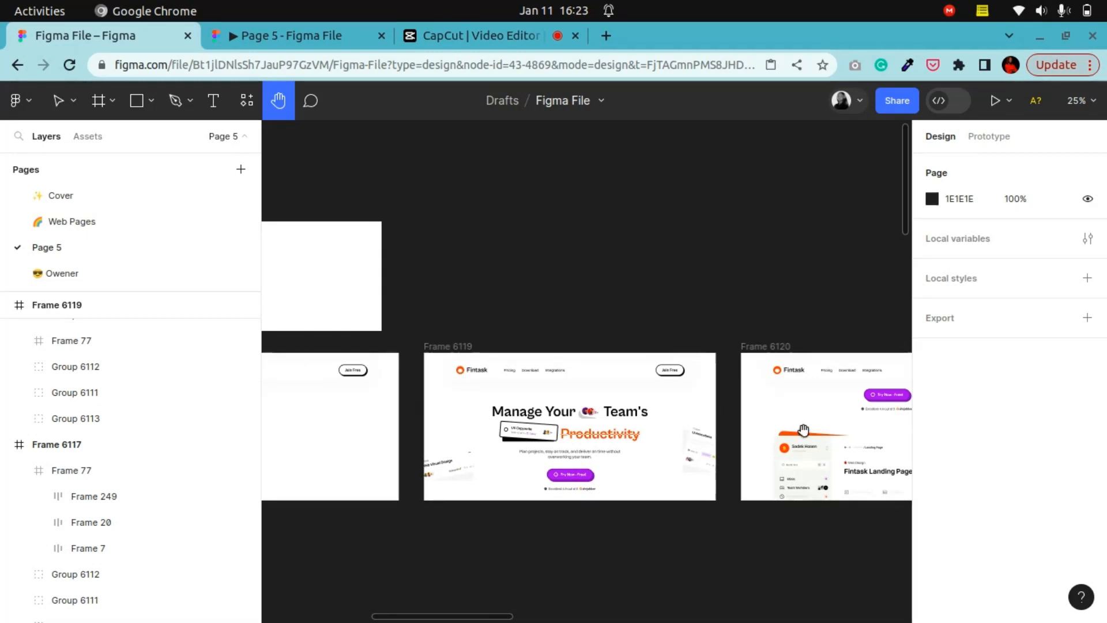
drag(803, 430, 523, 423)
drag(742, 427, 391, 428)
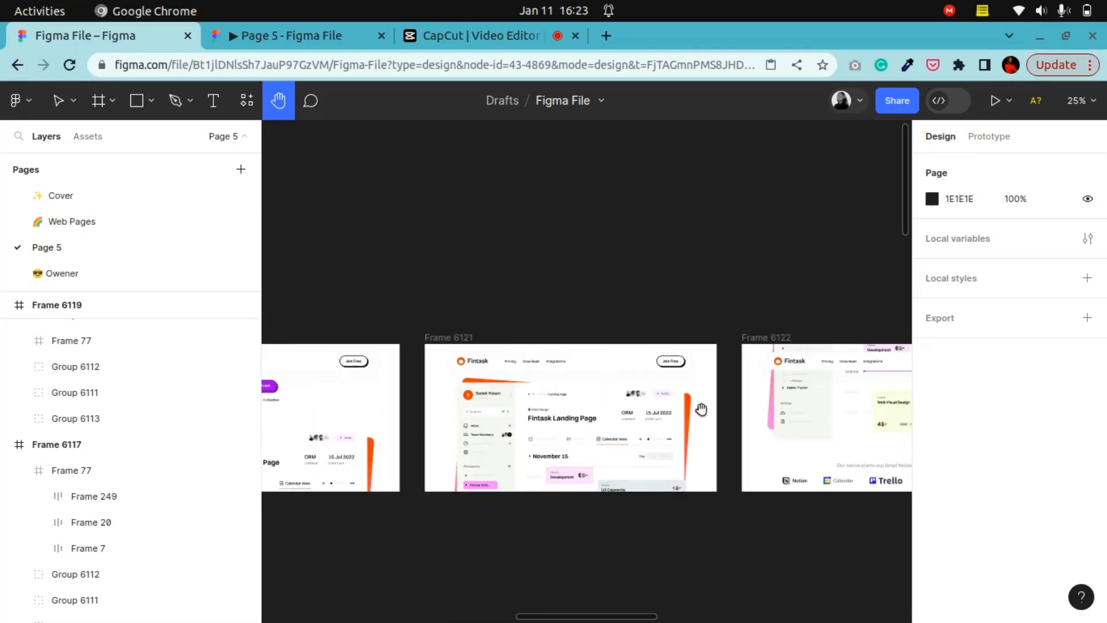
drag(701, 409, 343, 409)
drag(666, 430, 812, 393)
drag(276, 332, 890, 311)
drag(440, 302, 727, 322)
drag(628, 329, 578, 311)
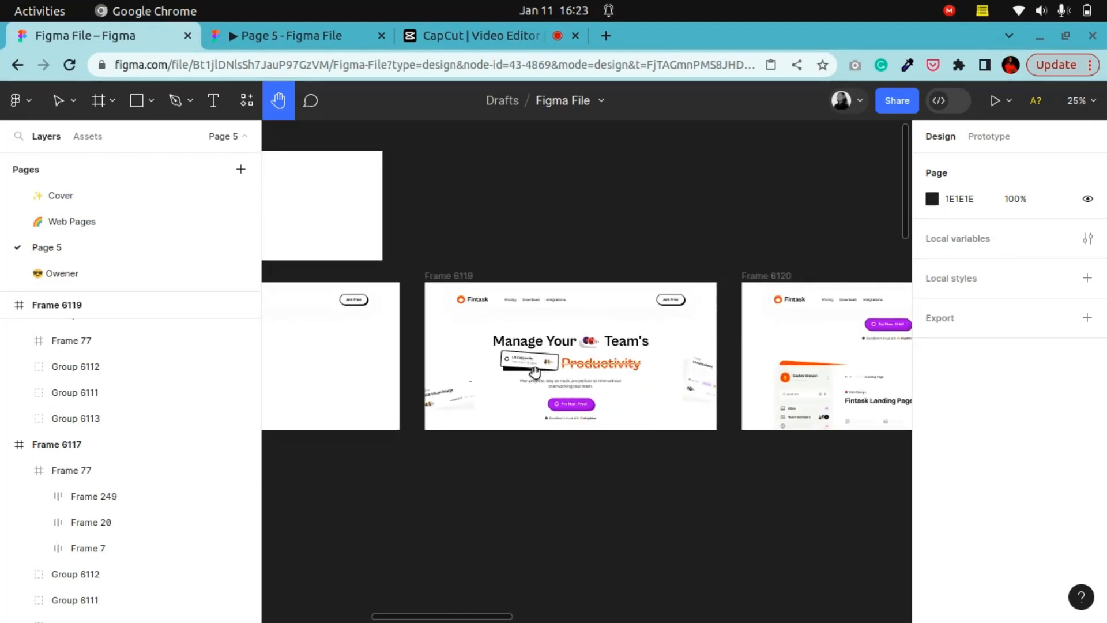
Step: Paste the copied Join Free button onto the canvas and place it inside Frame 6126
drag(430, 362, 716, 376)
drag(608, 336, 655, 536)
key(ctrl+plus)
drag(548, 485, 531, 397)
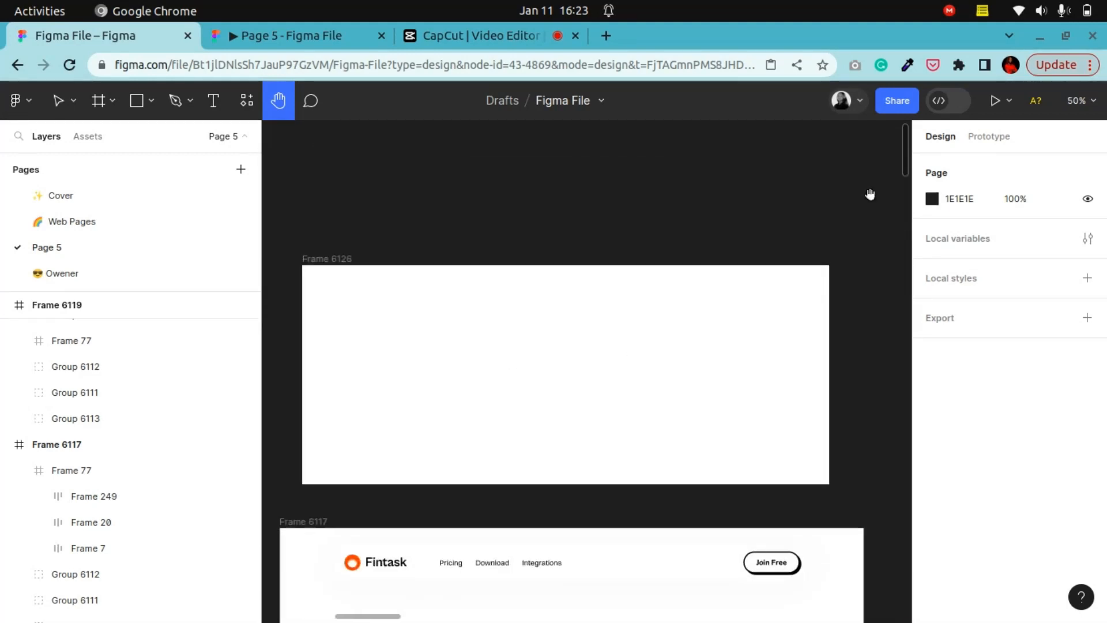
key(v)
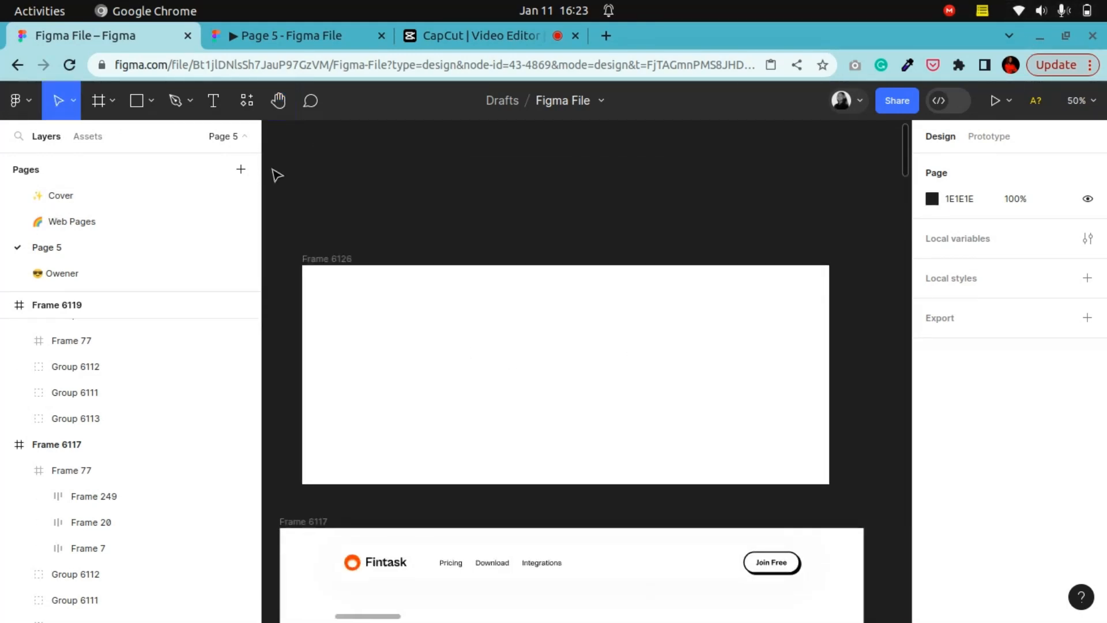
right_click(319, 211)
click(323, 218)
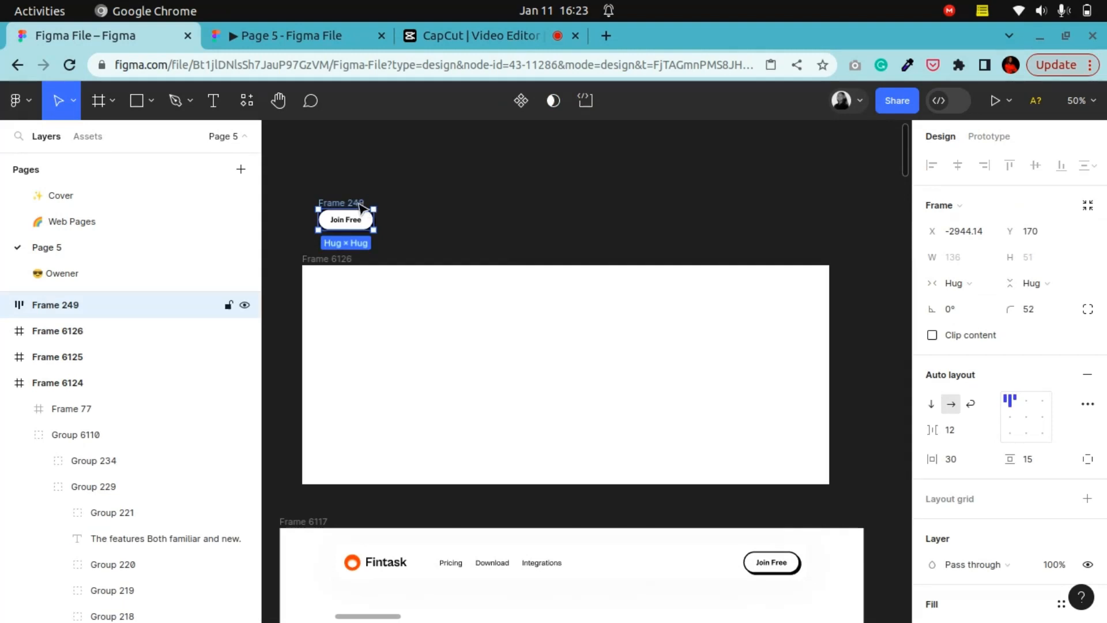
drag(360, 207, 504, 311)
key(ctrl+plus)
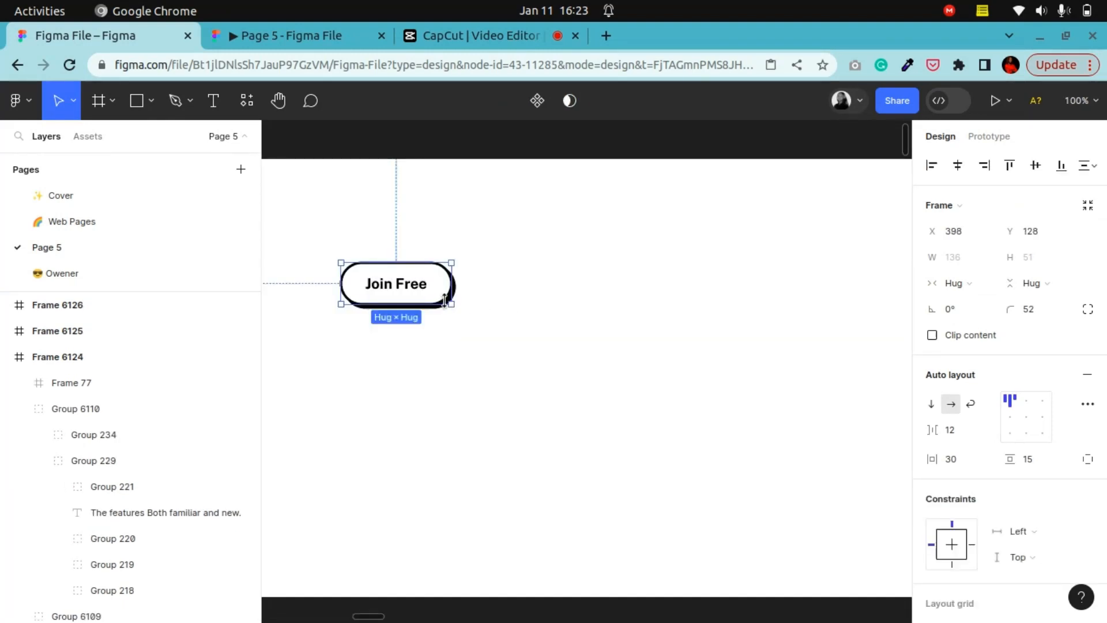
Step: Turn the Join Free button in Frame 6126 into a component and add a second variant to it
click(537, 101)
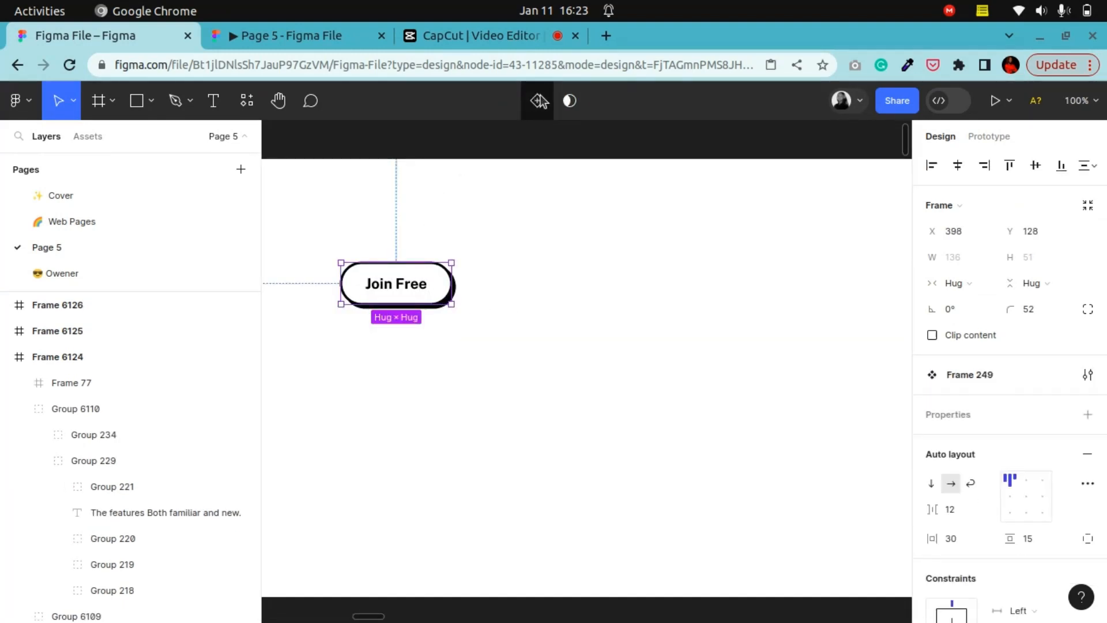
right_click(402, 297)
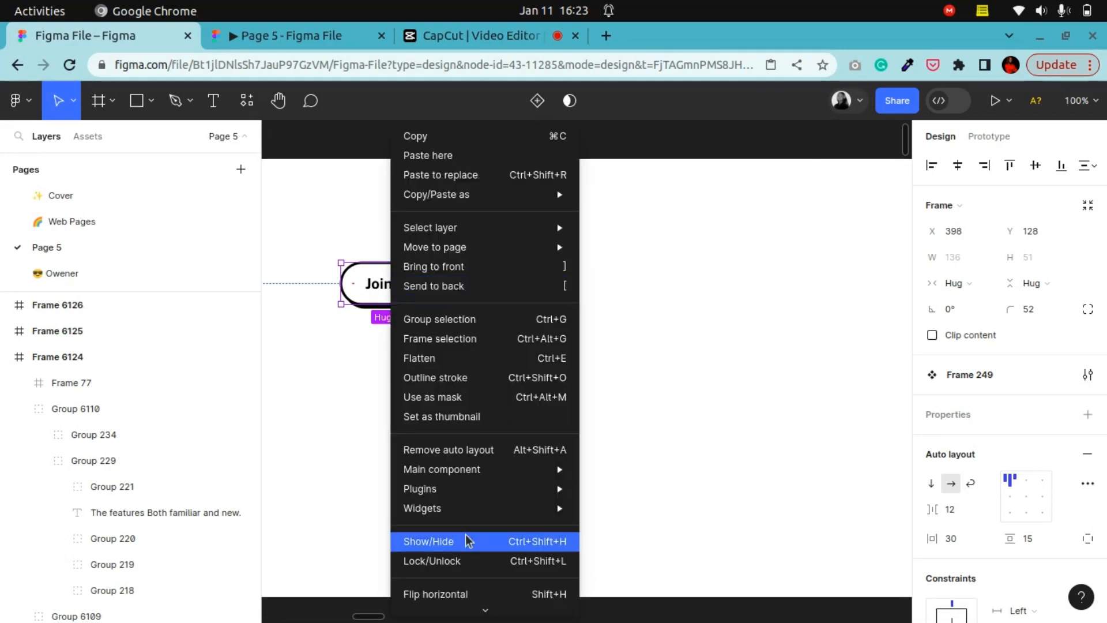
mouse_move(563, 490)
mouse_move(570, 470)
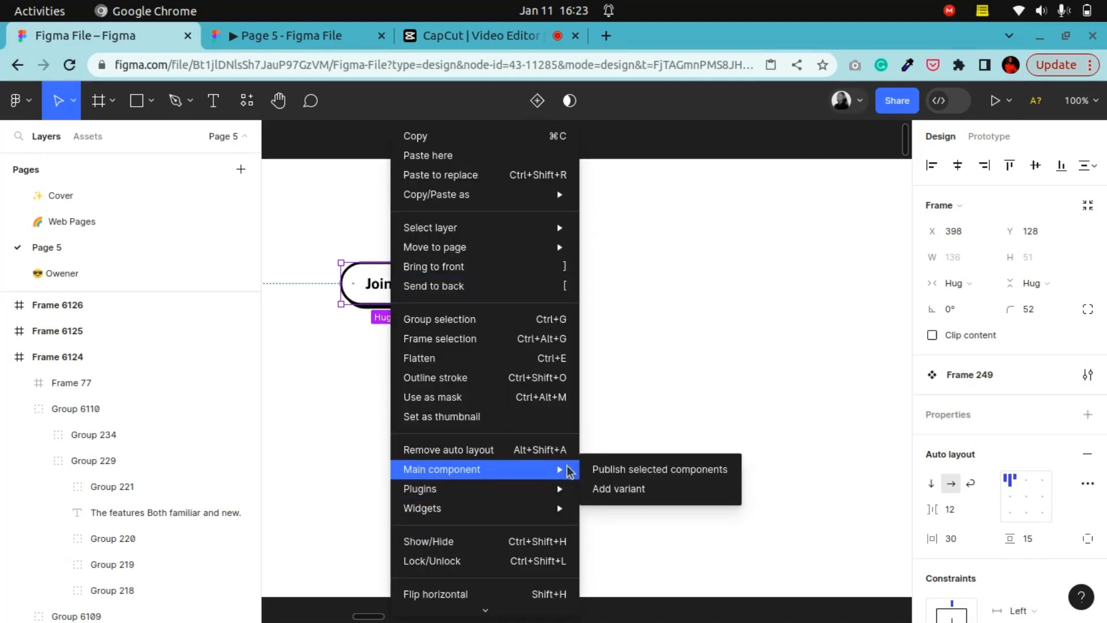
click(613, 488)
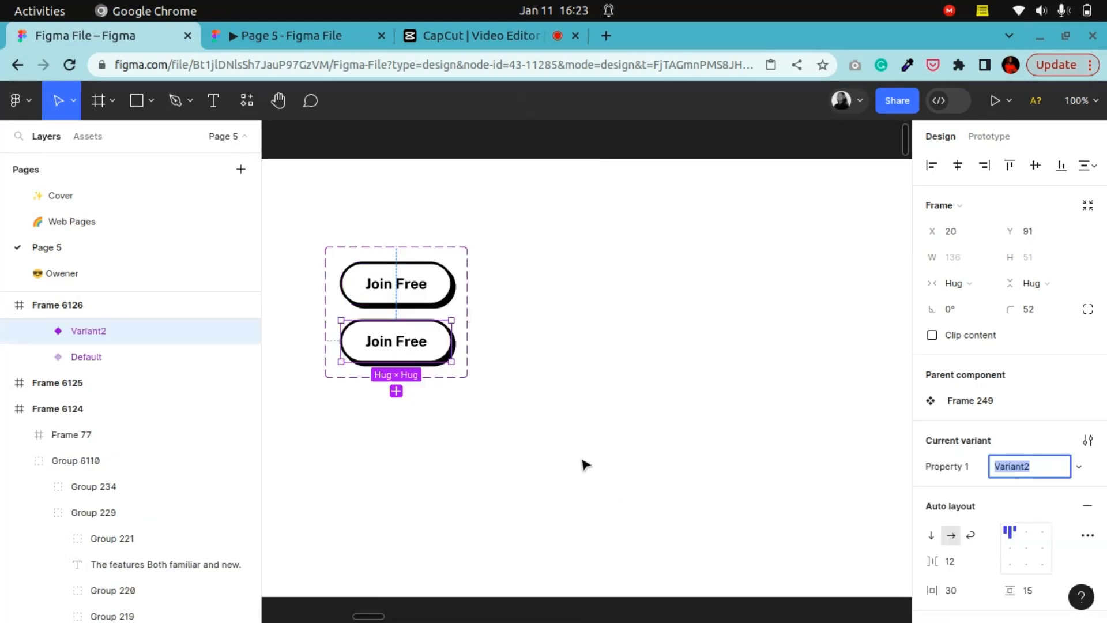
Step: Hide the drop shadow effect on the Default variant of the Join Free button
click(444, 296)
scroll(1009, 369, down, 10)
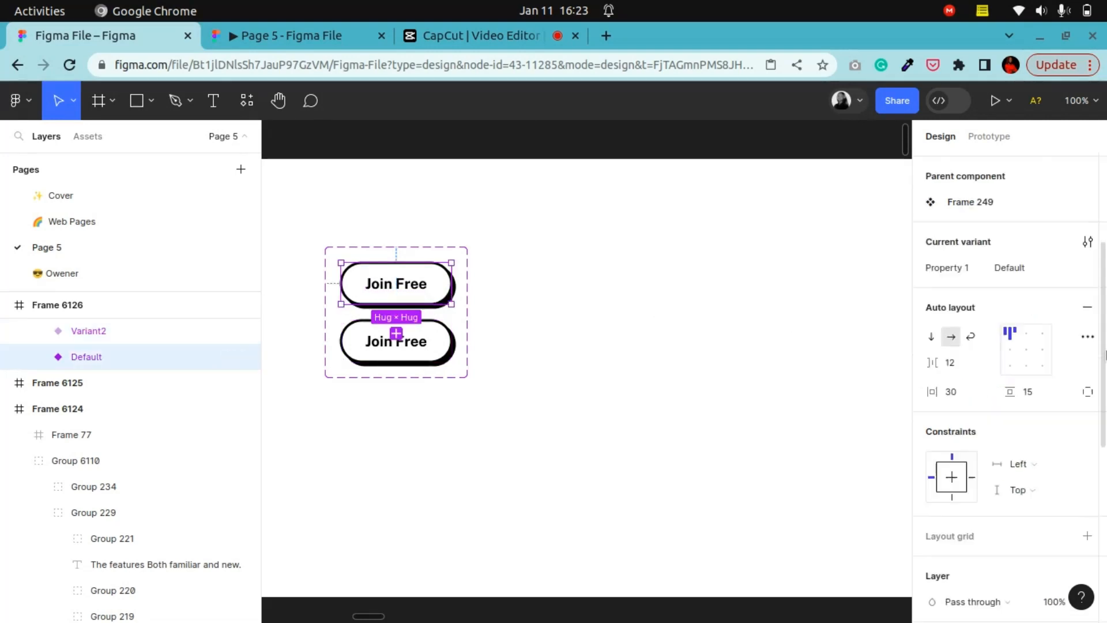
click(1062, 522)
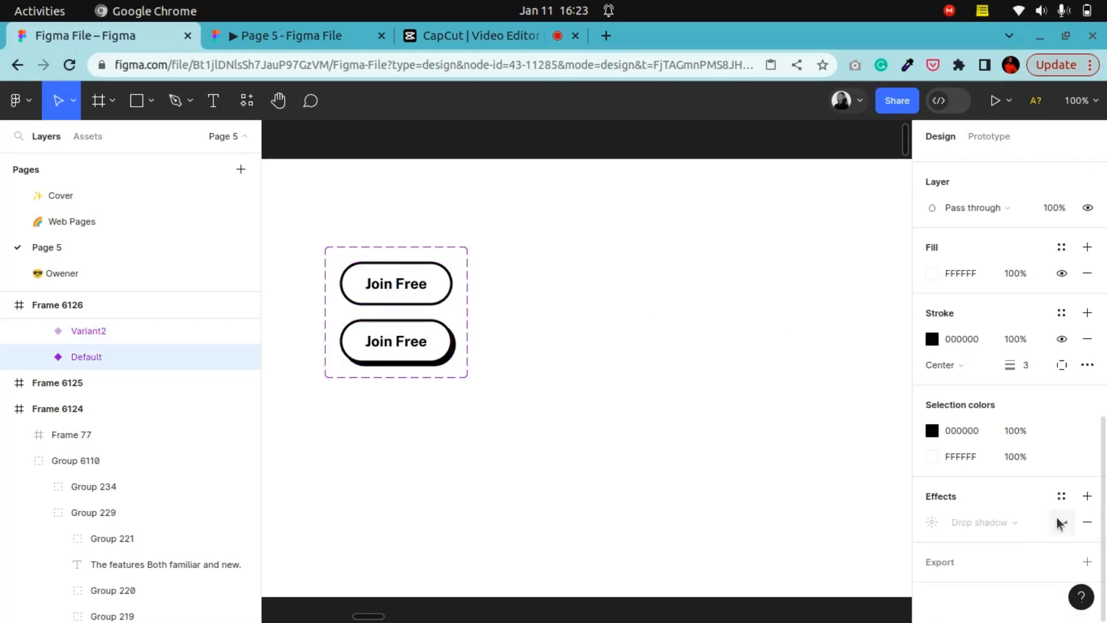
Step: Connect the Default Join Free variant to Variant2 with a While hovering, Change to interaction using the Instant animation
click(418, 300)
click(989, 136)
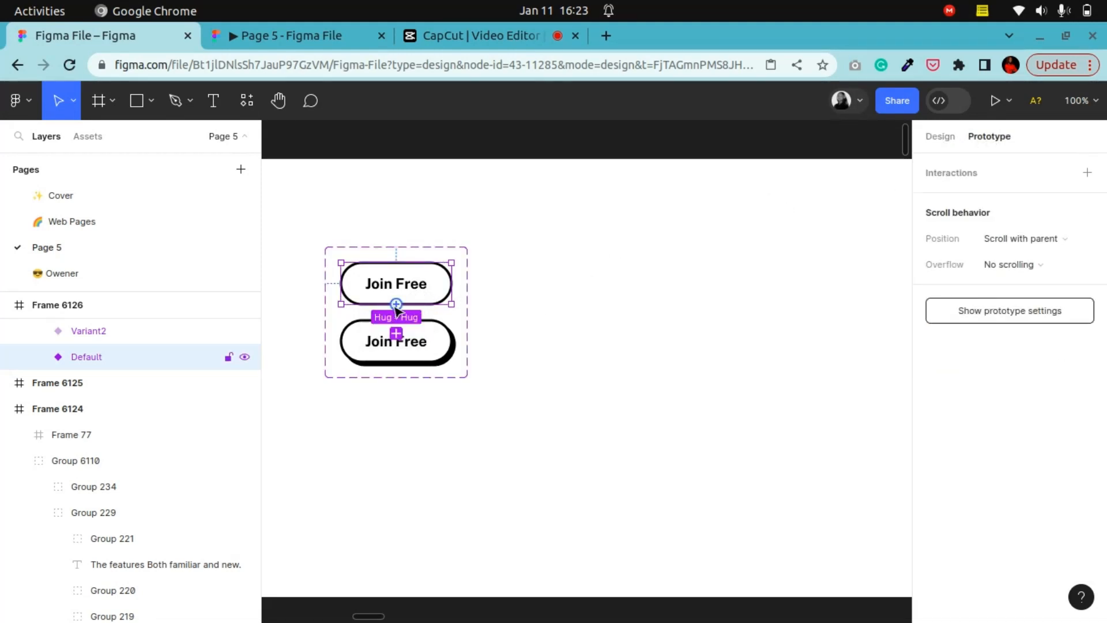
drag(402, 333, 402, 334)
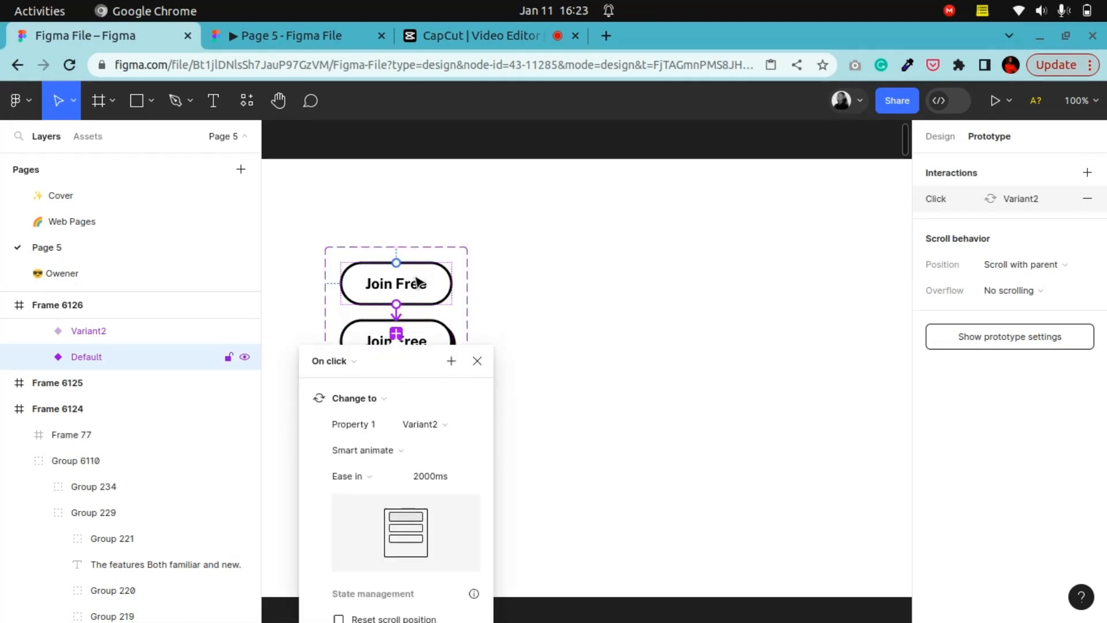
click(343, 362)
click(342, 400)
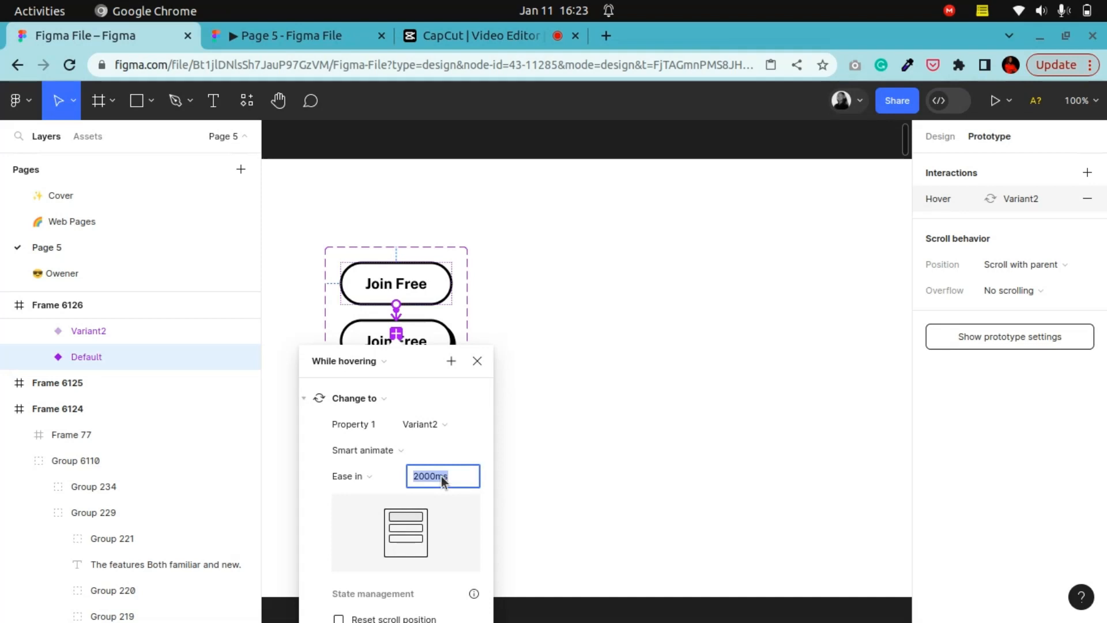
click(396, 450)
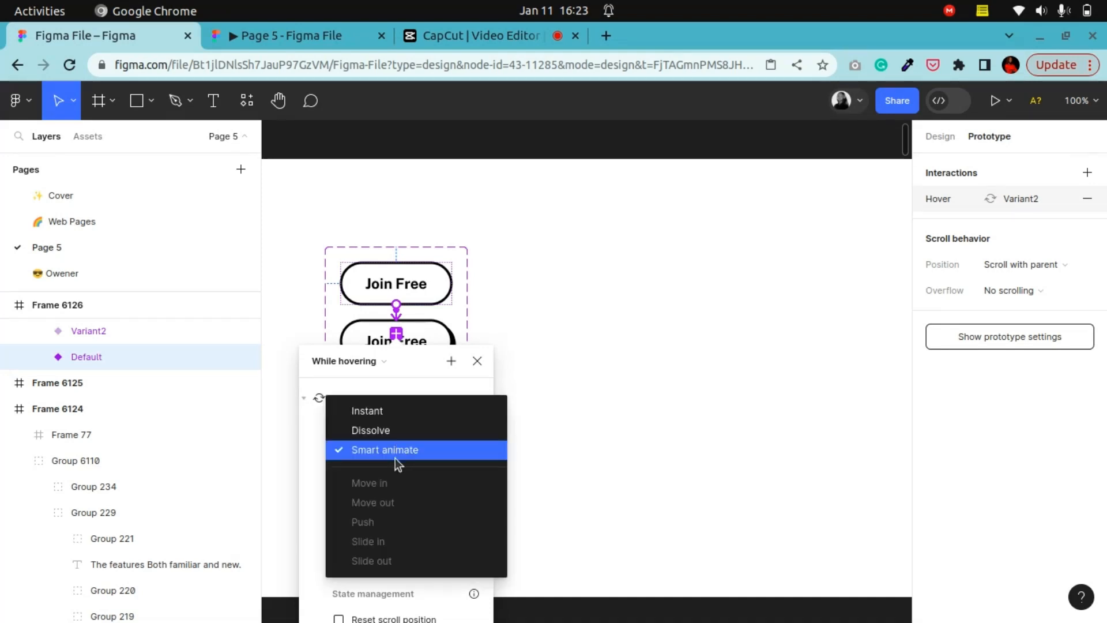
click(396, 411)
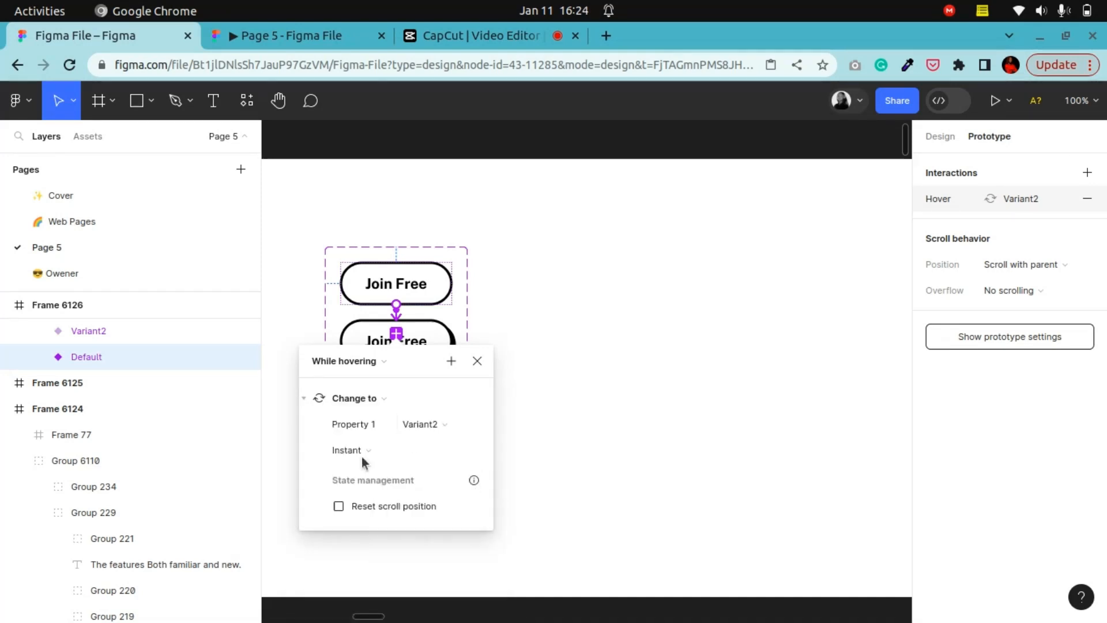
click(477, 360)
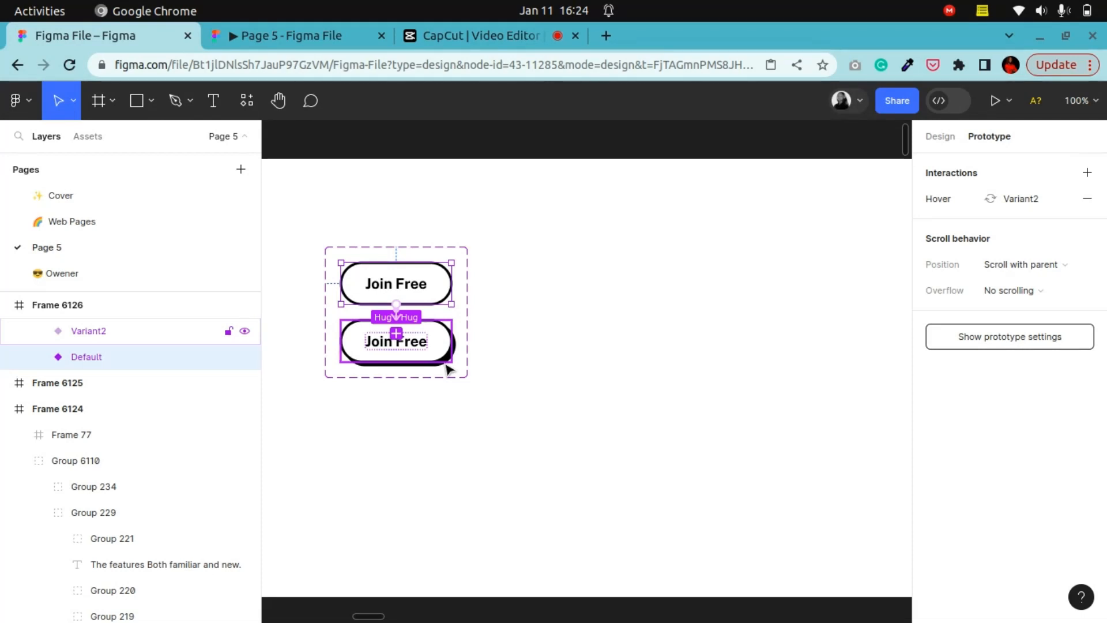
Step: Compare the Join Free variants in Frame 6126 with the buttons in Frames 6117 and 6119
key(minus)
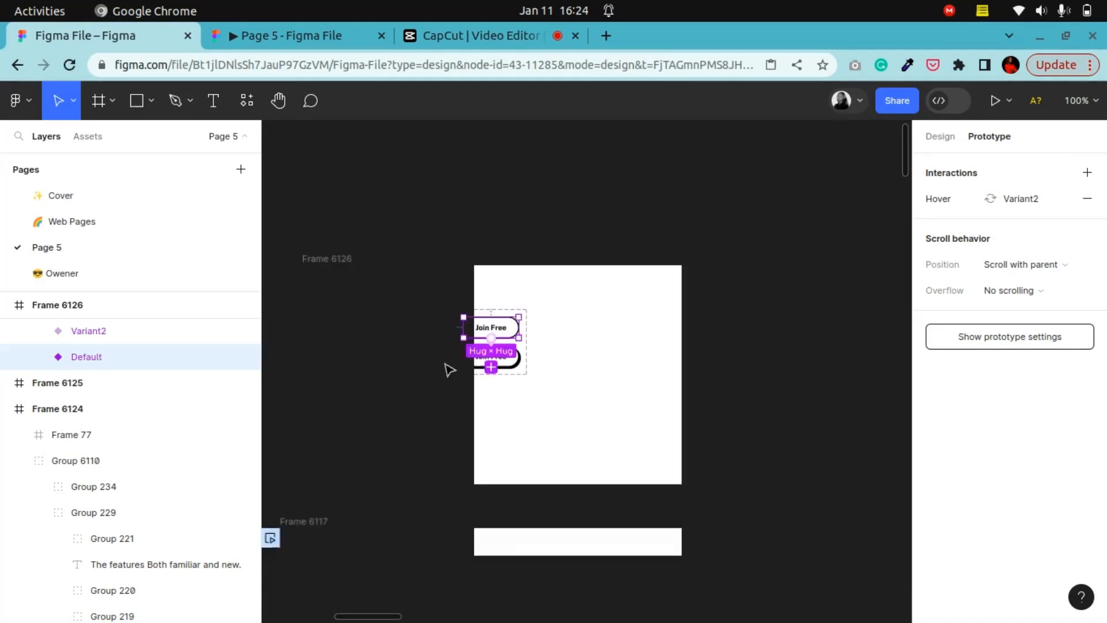
click(927, 136)
scroll(757, 411, down, 2)
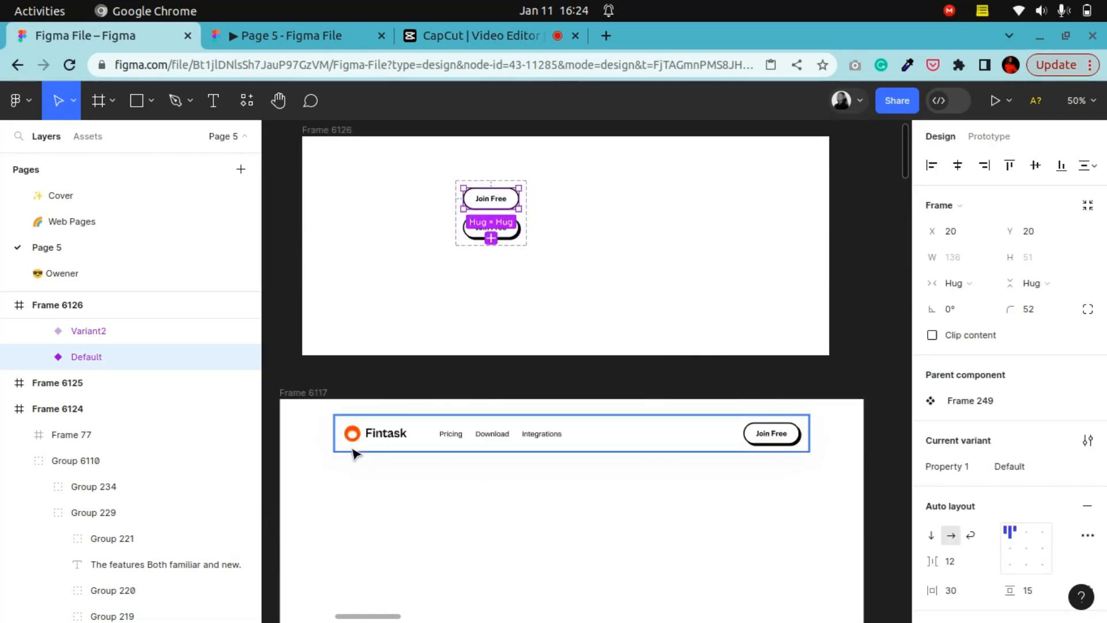
key(minus)
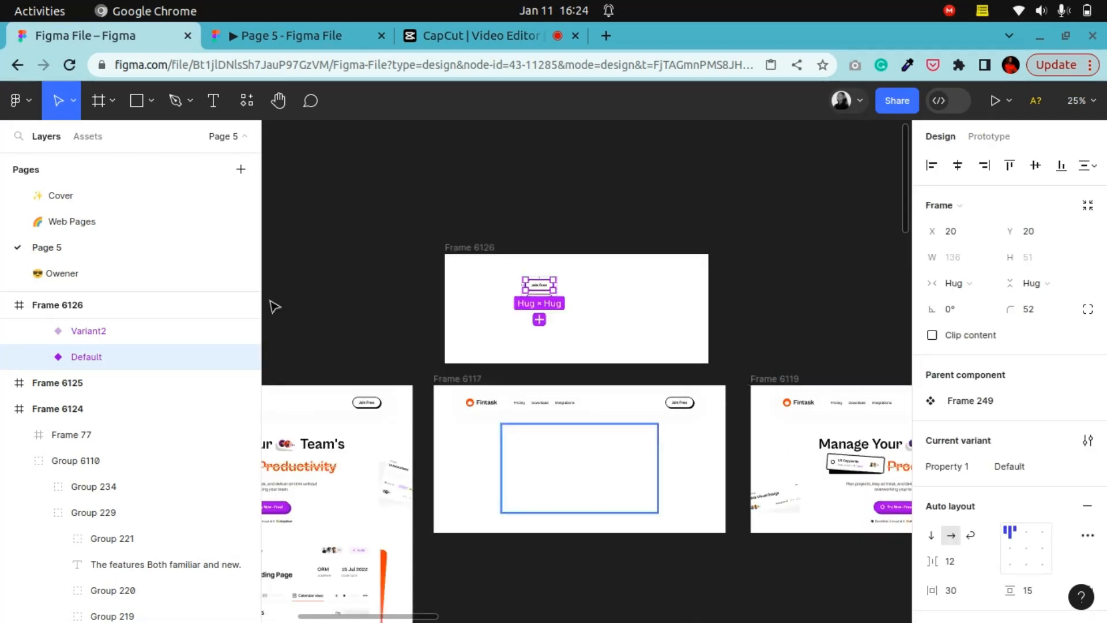
click(279, 100)
drag(588, 455, 386, 450)
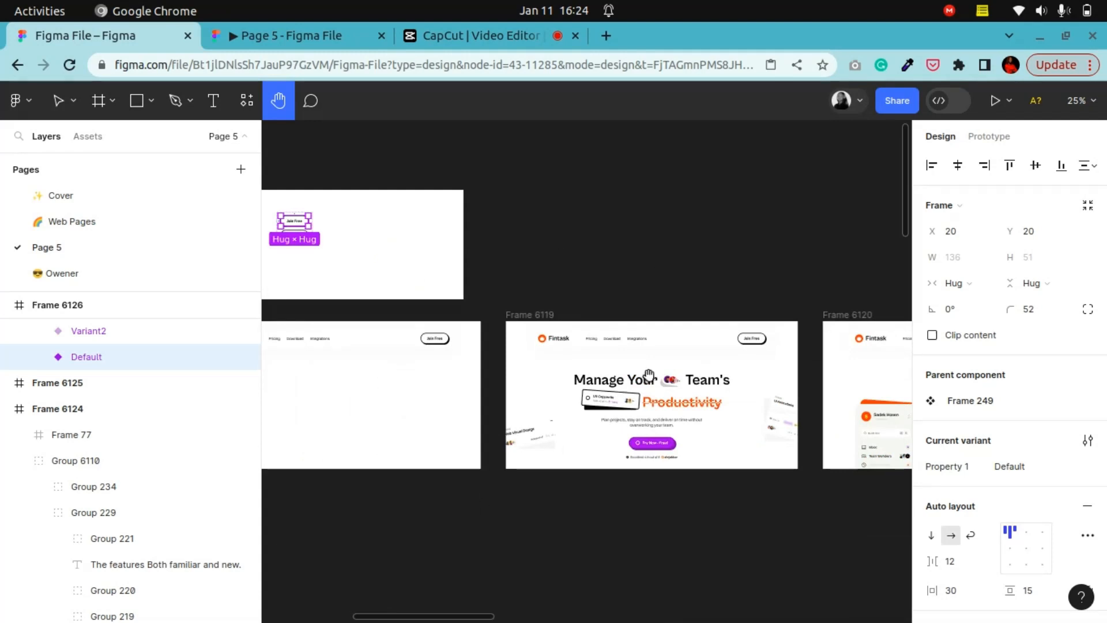
drag(518, 361, 512, 346)
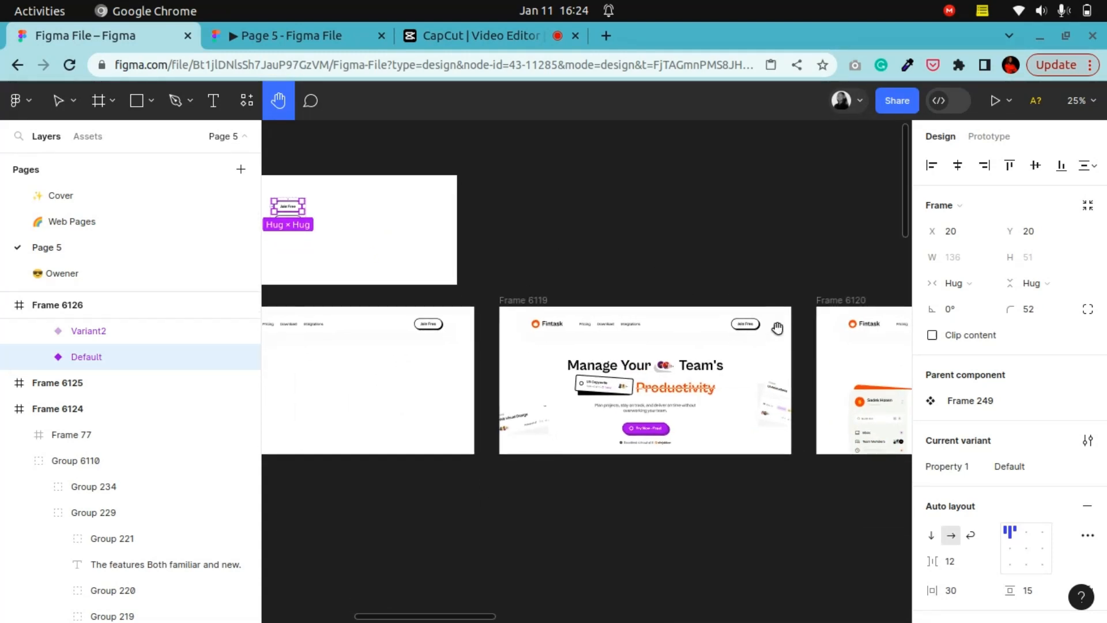
drag(657, 377, 780, 384)
drag(621, 405, 676, 458)
key(ctrl+plus)
drag(359, 280, 524, 585)
key(ctrl+plus)
drag(376, 472, 519, 416)
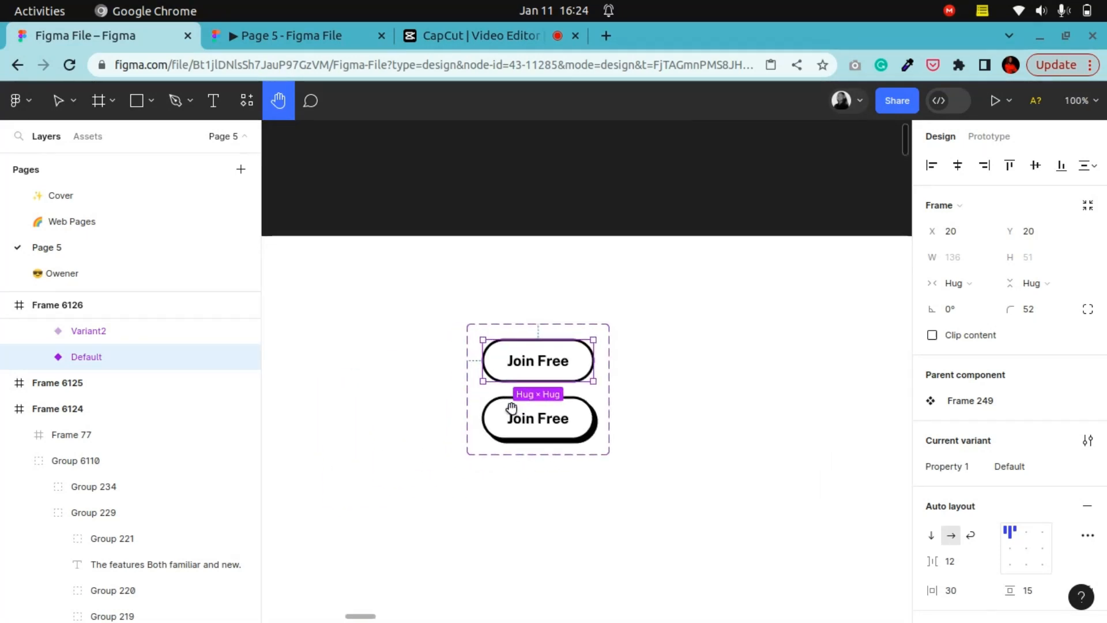
drag(483, 362, 398, 265)
key(ctrl+minus)
key(ctrl+minus)
drag(490, 349, 308, 173)
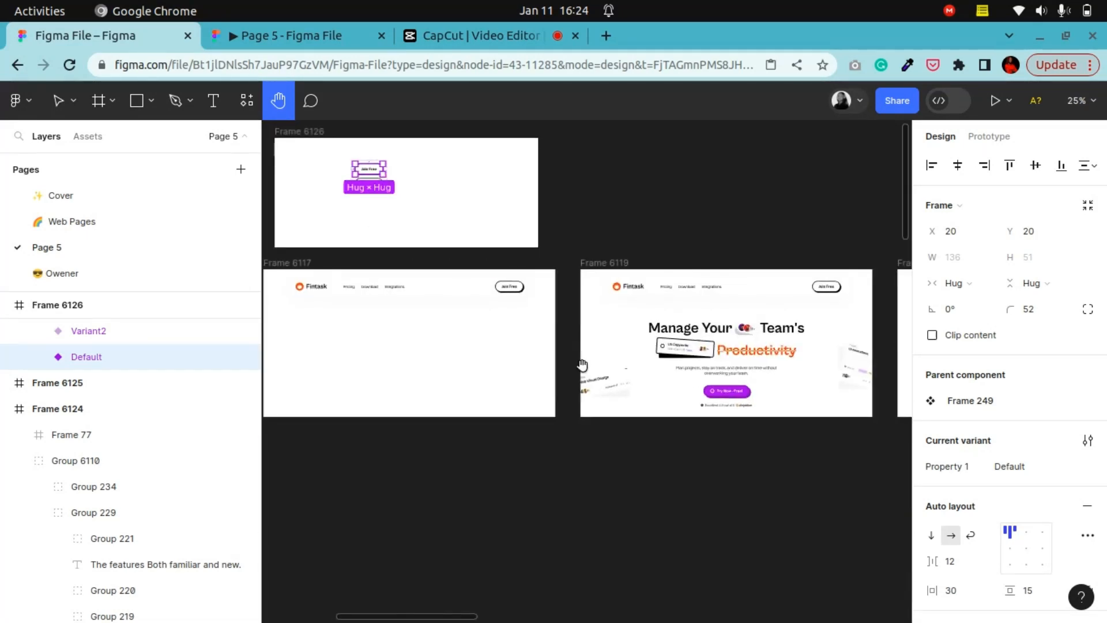
Step: Copy the Try Now - Free! button from the hero section of Frame 6119
drag(591, 384, 435, 439)
drag(497, 407, 498, 368)
key(ctrl+plus)
key(ctrl+plus)
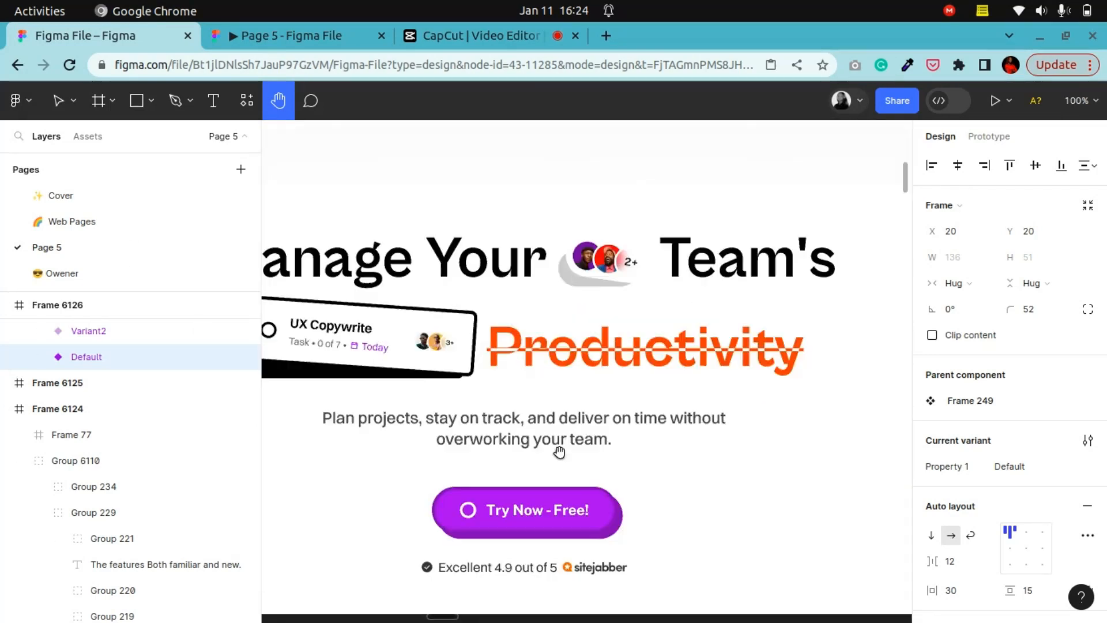
drag(558, 452, 602, 374)
click(64, 106)
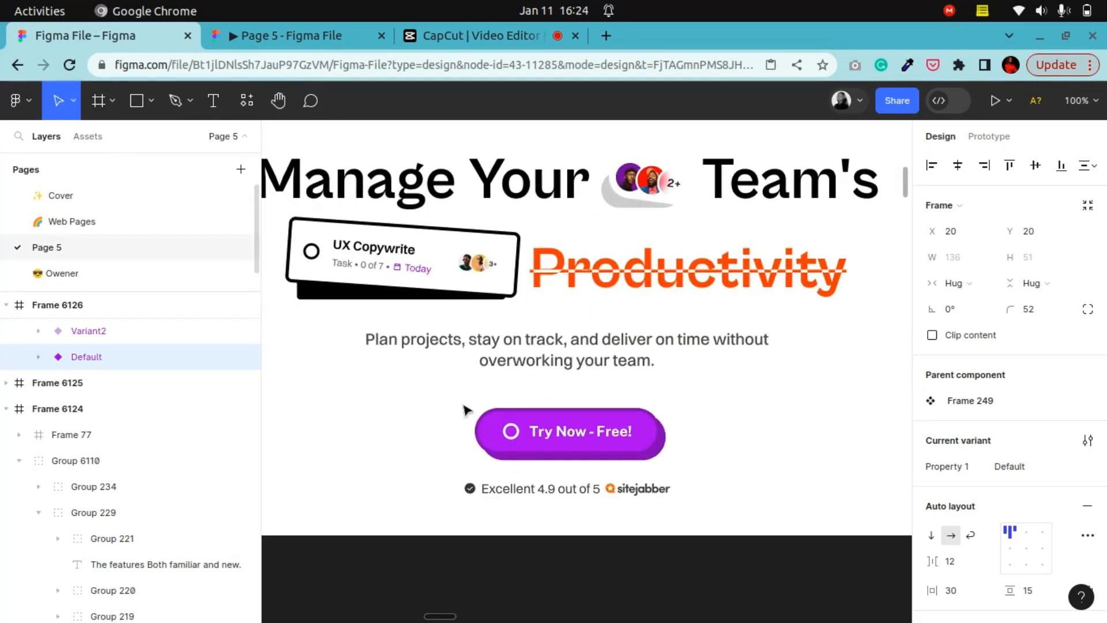
click(549, 440)
double_click(552, 444)
click(660, 585)
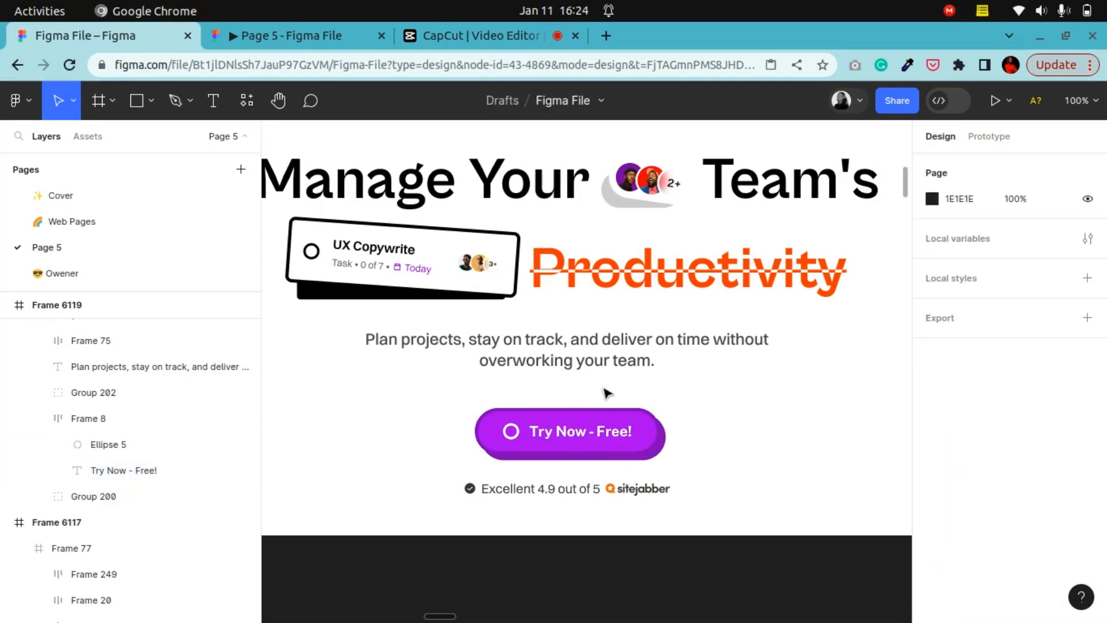
click(588, 434)
right_click(580, 433)
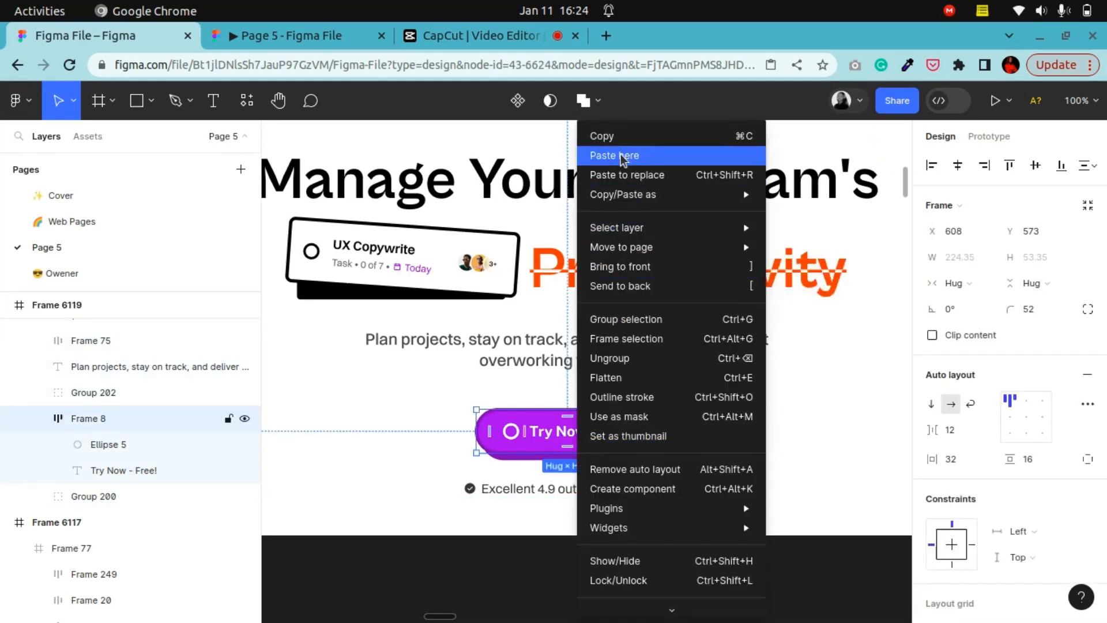
click(621, 138)
Step: Paste the Try Now - Free! button into Frame 6126 and place it beside the Join Free variants
key(ctrl+minus)
key(ctrl+minus)
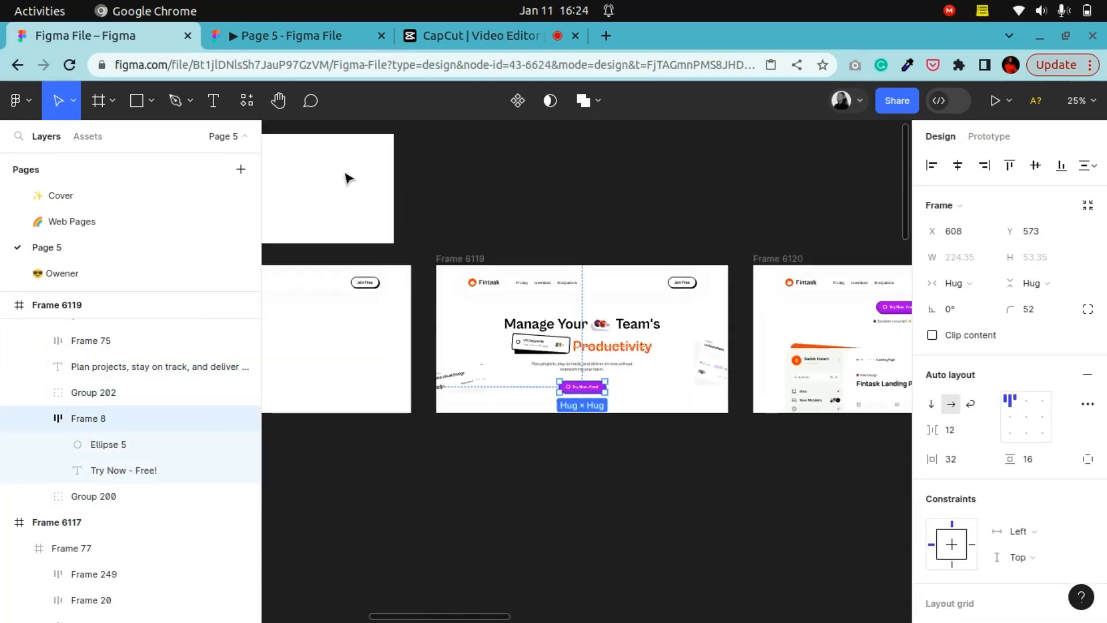
click(278, 103)
drag(433, 328, 602, 521)
drag(402, 314, 562, 346)
key(ctrl+plus)
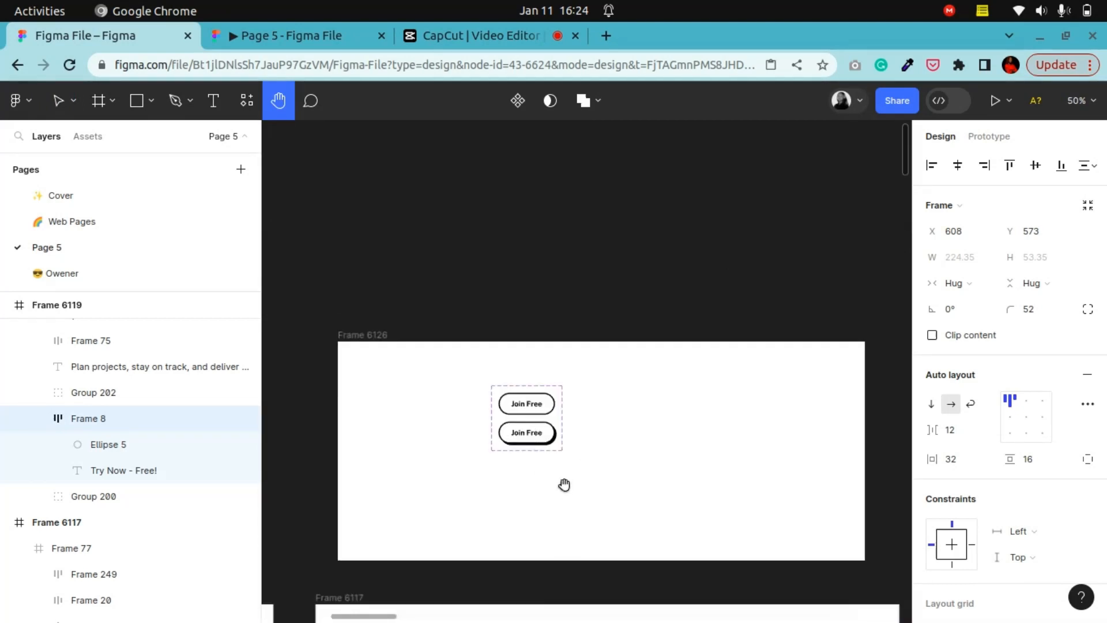
key(ctrl+plus)
click(59, 99)
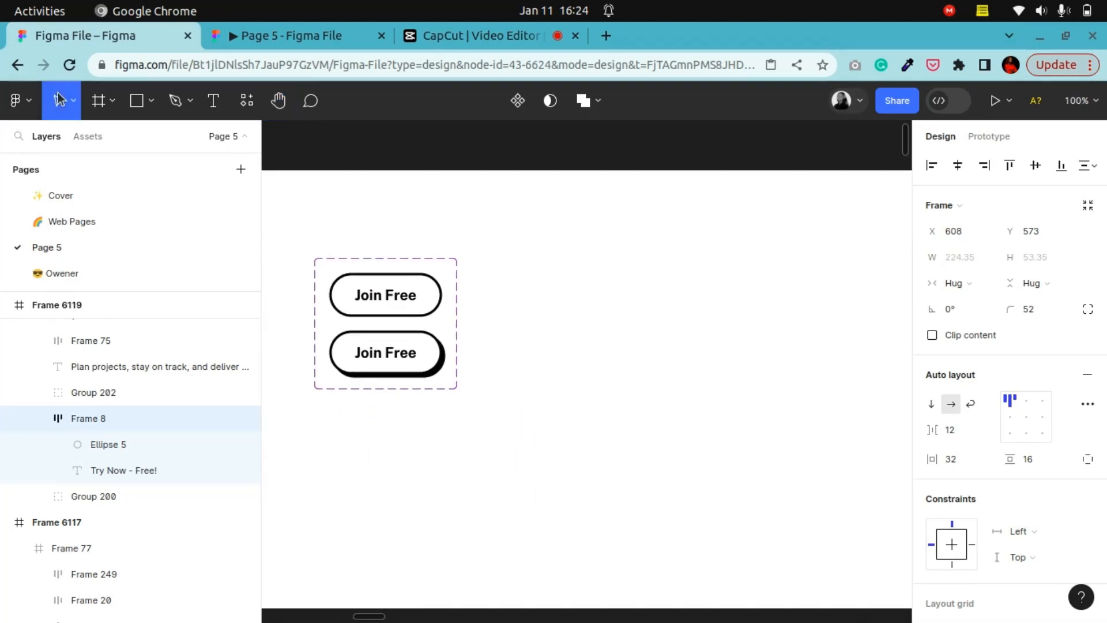
right_click(461, 150)
click(467, 154)
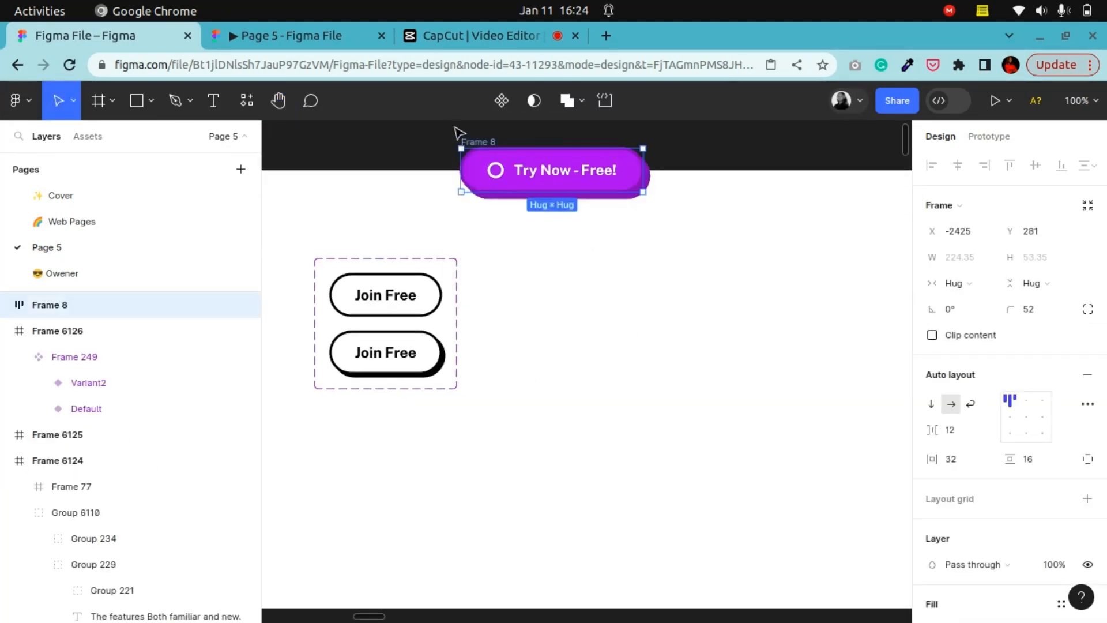
drag(469, 154, 516, 247)
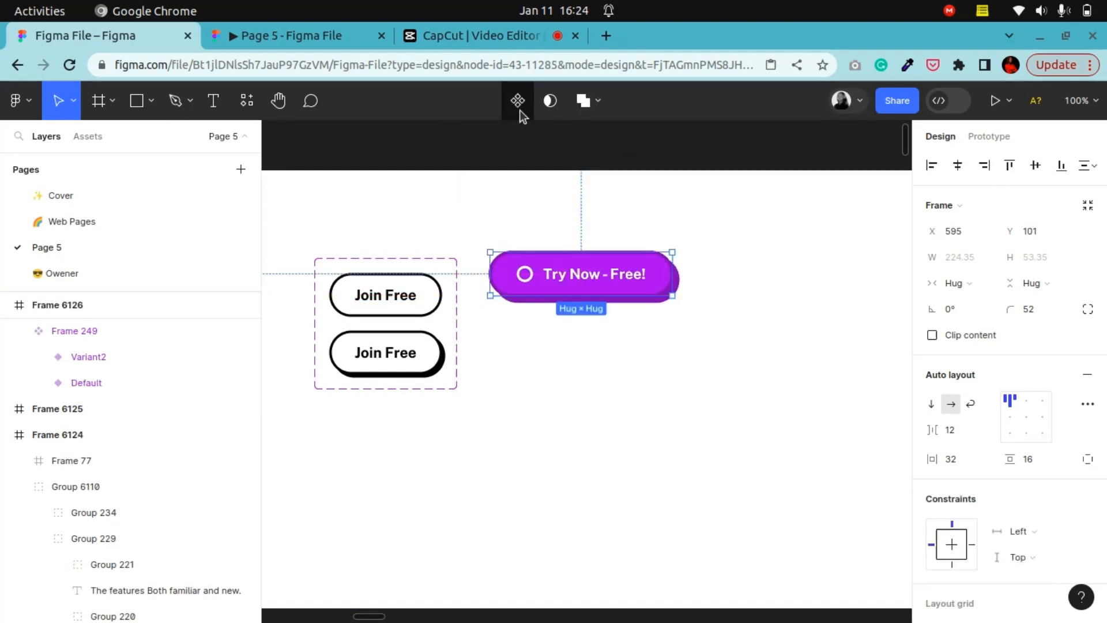
Step: Turn the Try Now - Free! button in Frame 6126 into a component and add a second variant to it
click(517, 101)
right_click(594, 278)
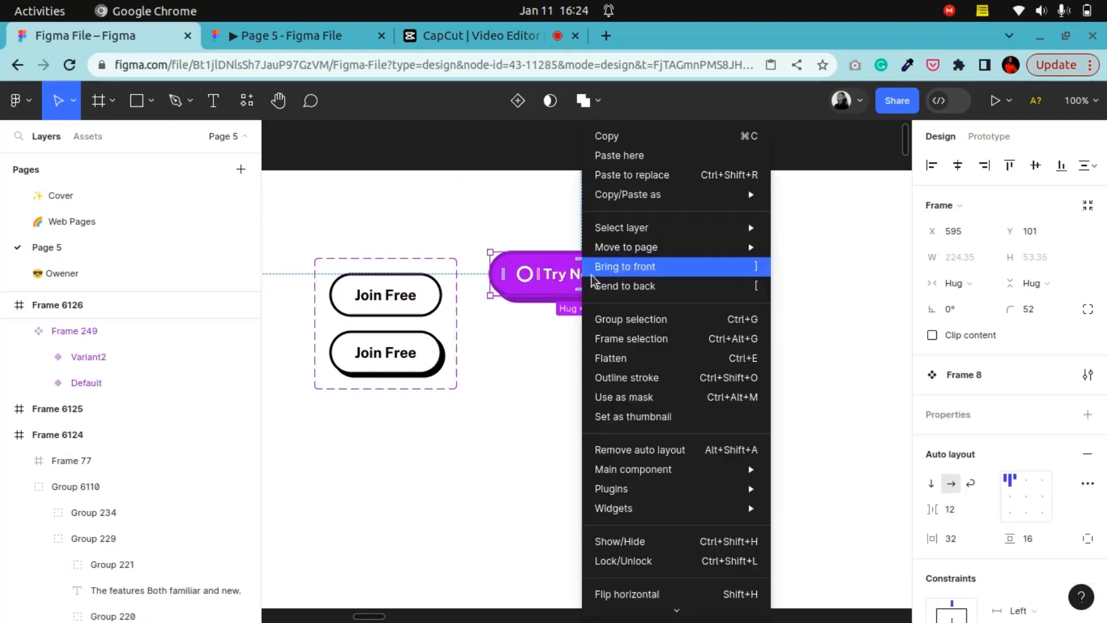
mouse_move(756, 477)
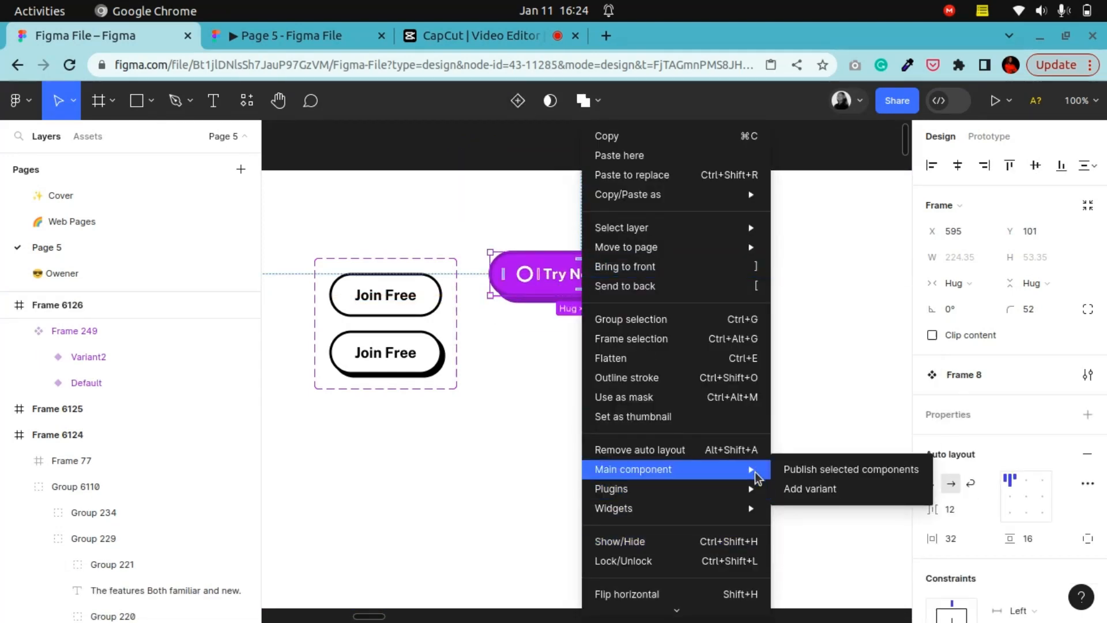
click(798, 489)
Step: Hide the drop shadow effect on the Default variant of the Try Now - Free! button
click(608, 286)
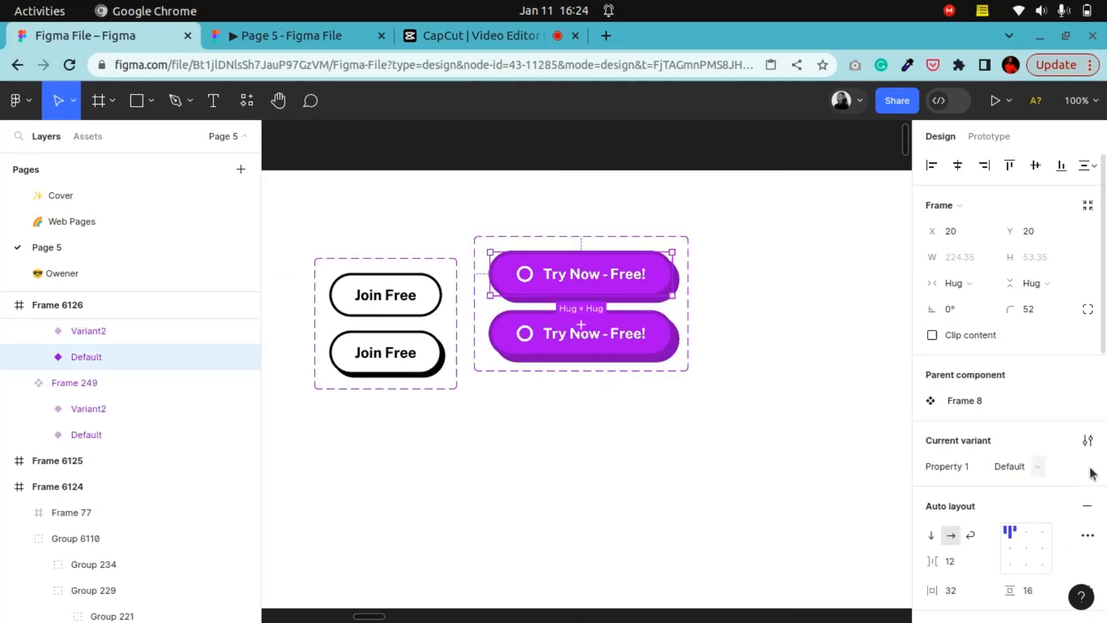
scroll(1014, 473, down, 10)
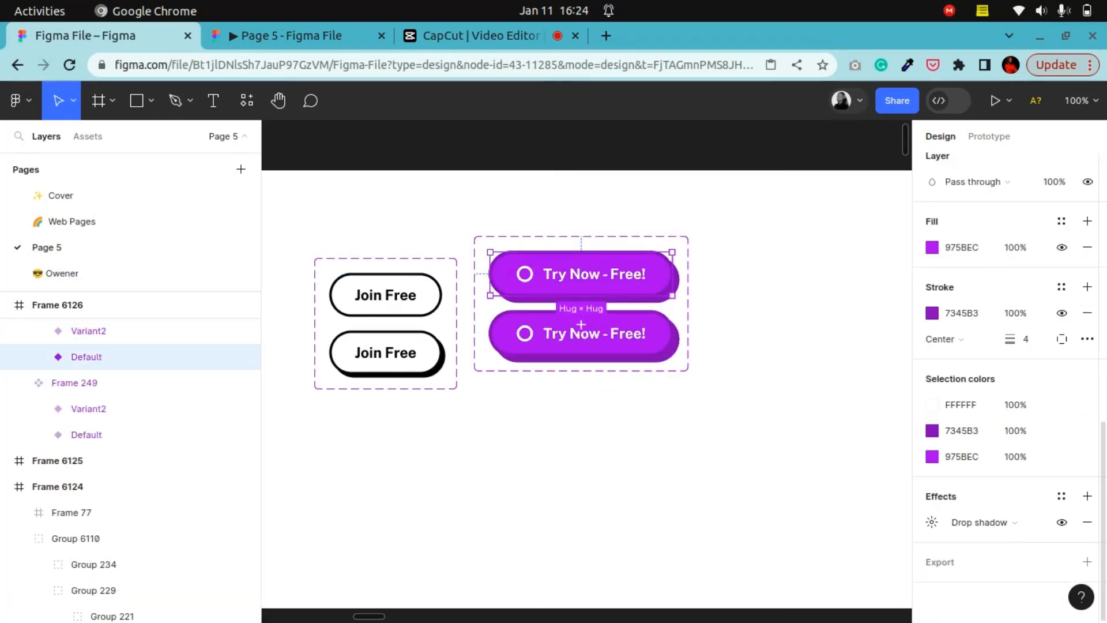
click(1062, 523)
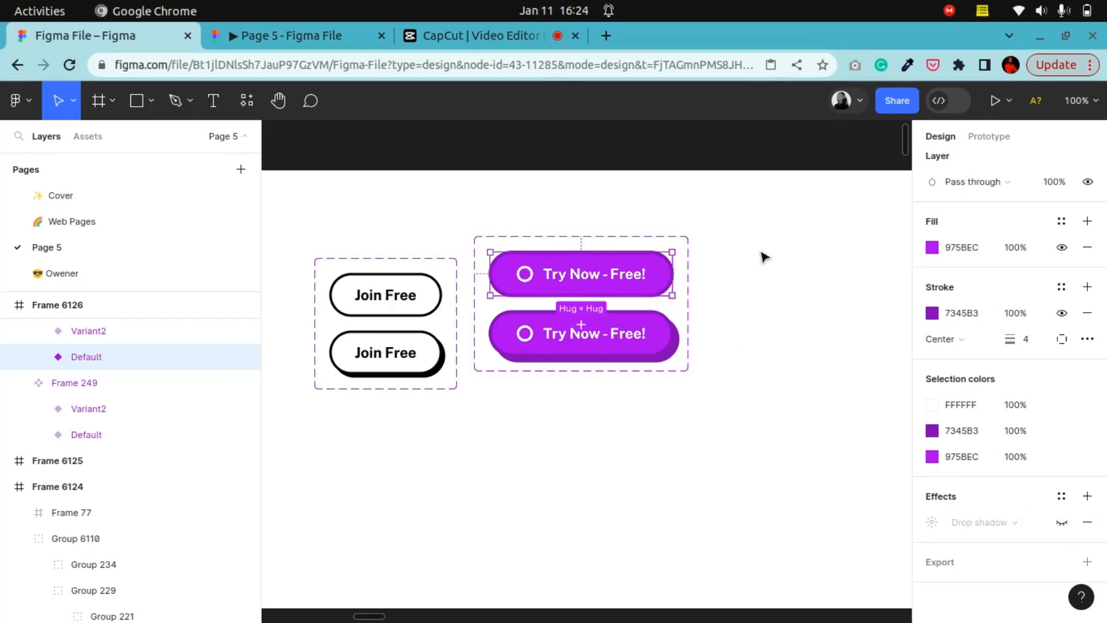
Step: Connect the Default Try Now - Free! variant to Variant2 with a While hovering, Change to interaction using the Instant animation
click(988, 139)
drag(581, 295, 579, 332)
click(539, 353)
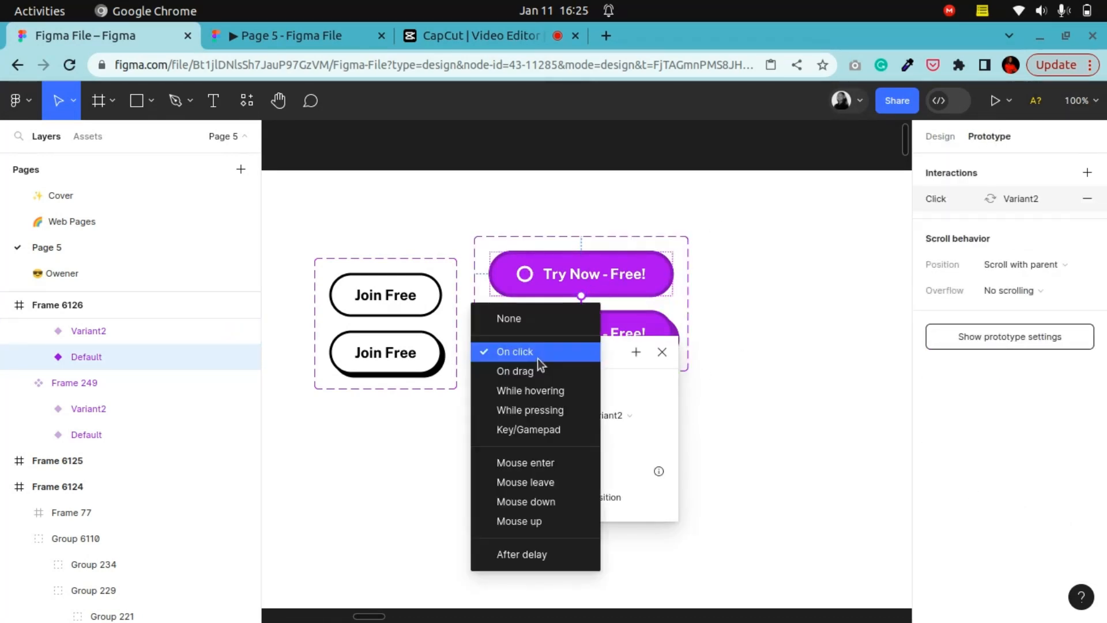
click(549, 390)
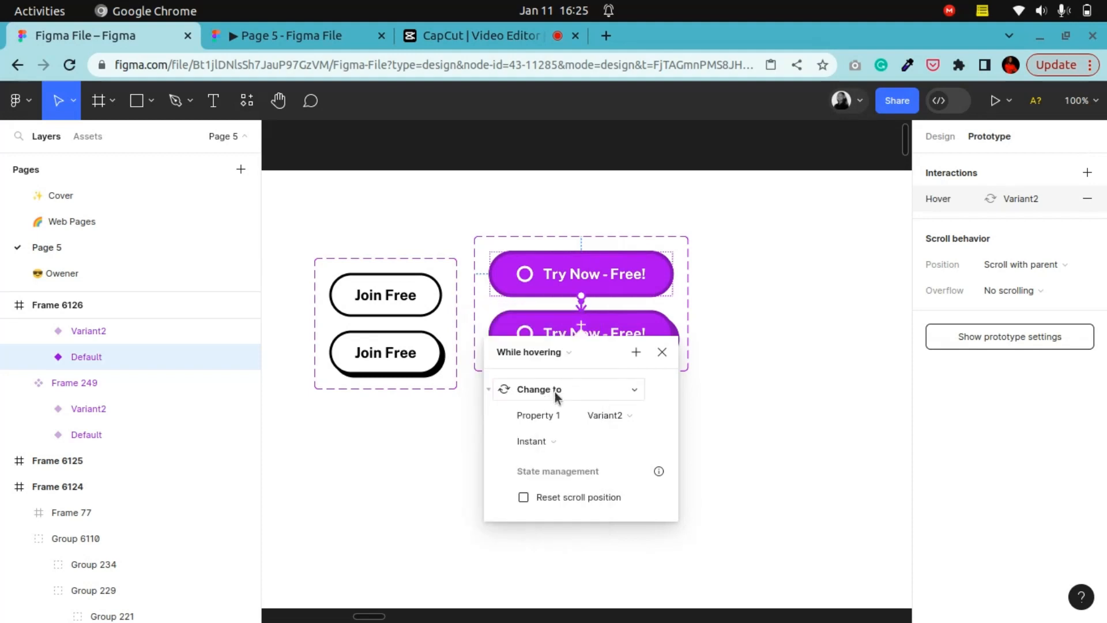
click(754, 367)
Step: Place one instance each of the Join Free and Try Now - Free! local components below their variants in Frame 6126
key(ctrl+minus)
key(ctrl+minus)
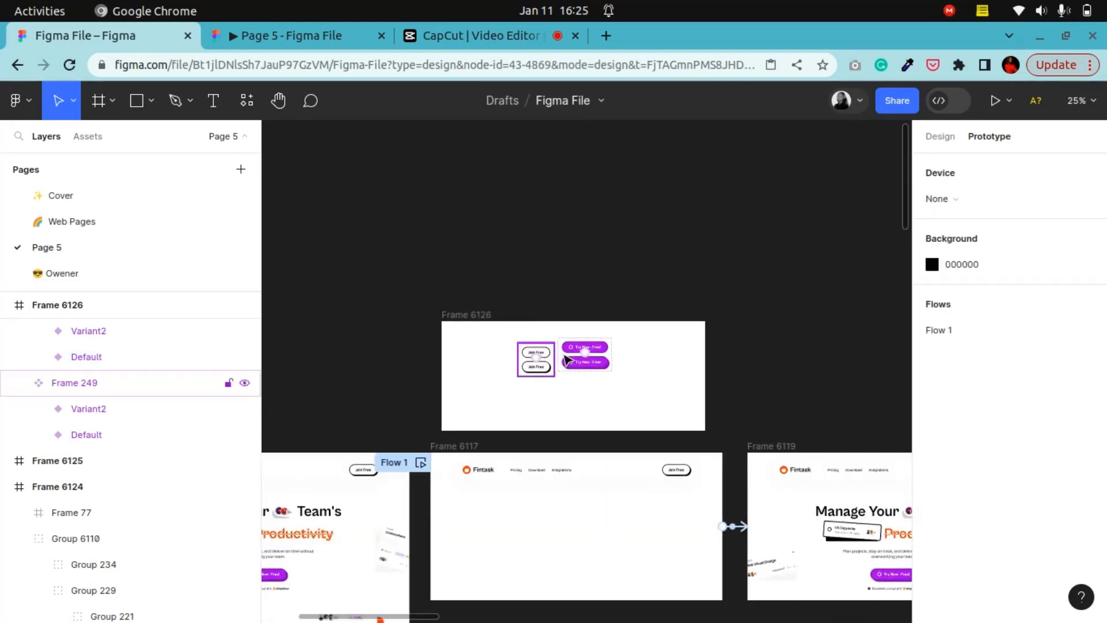
key(ctrl+plus)
click(88, 137)
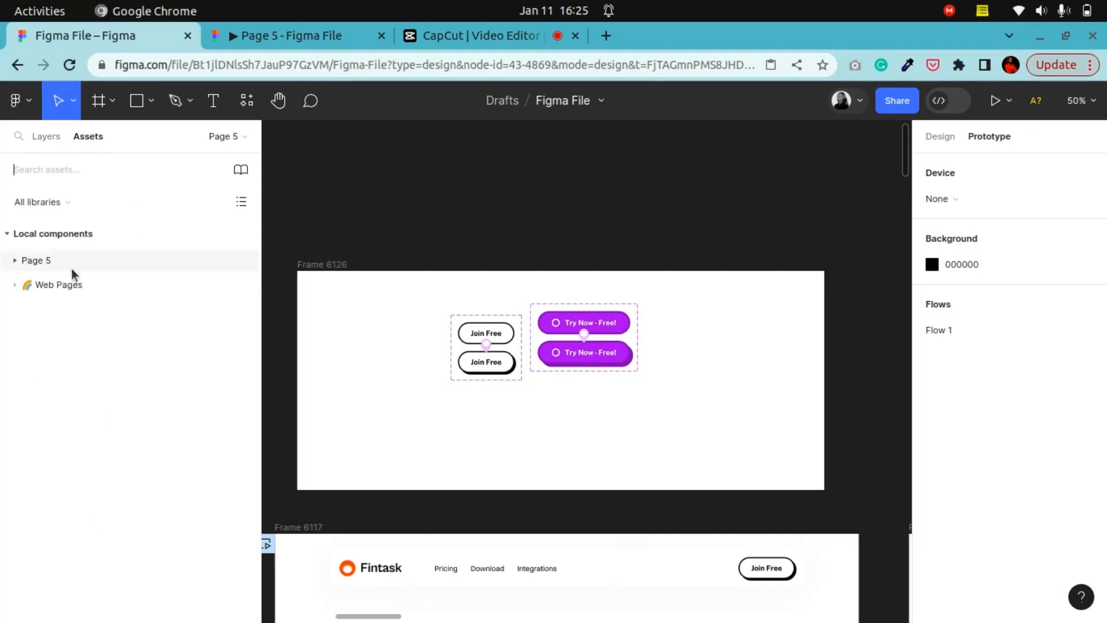
click(14, 264)
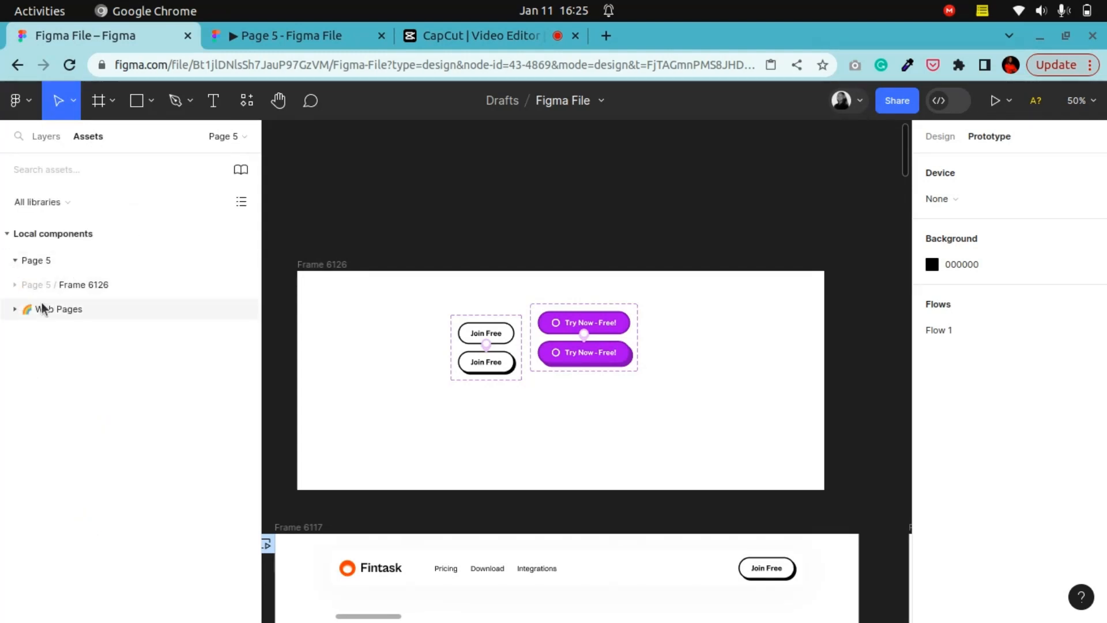
click(16, 286)
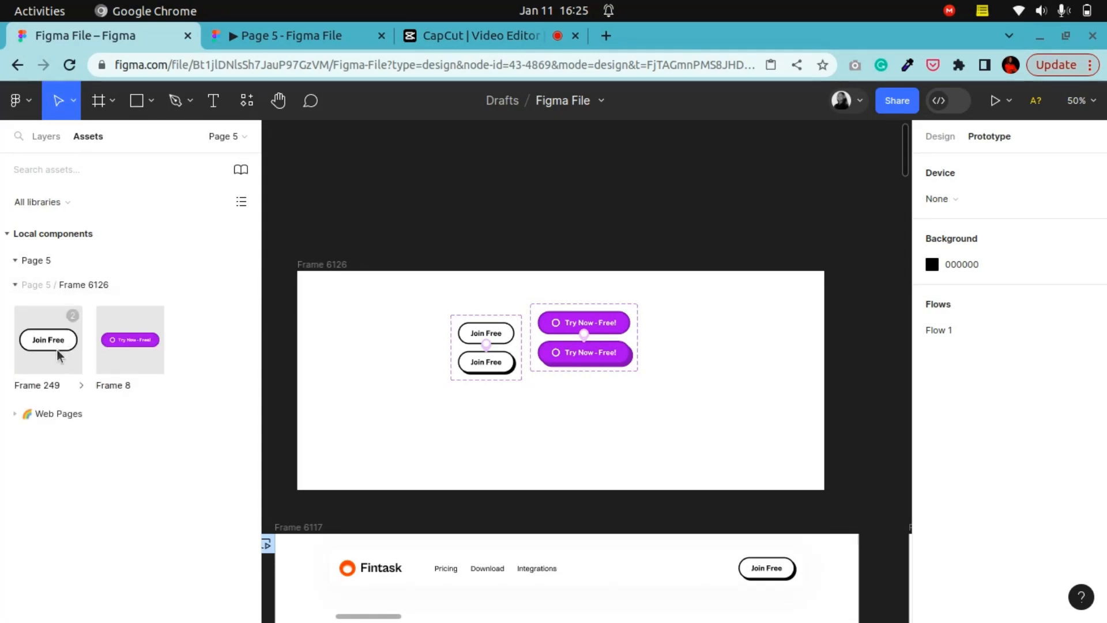
drag(57, 350, 479, 445)
drag(143, 351, 669, 439)
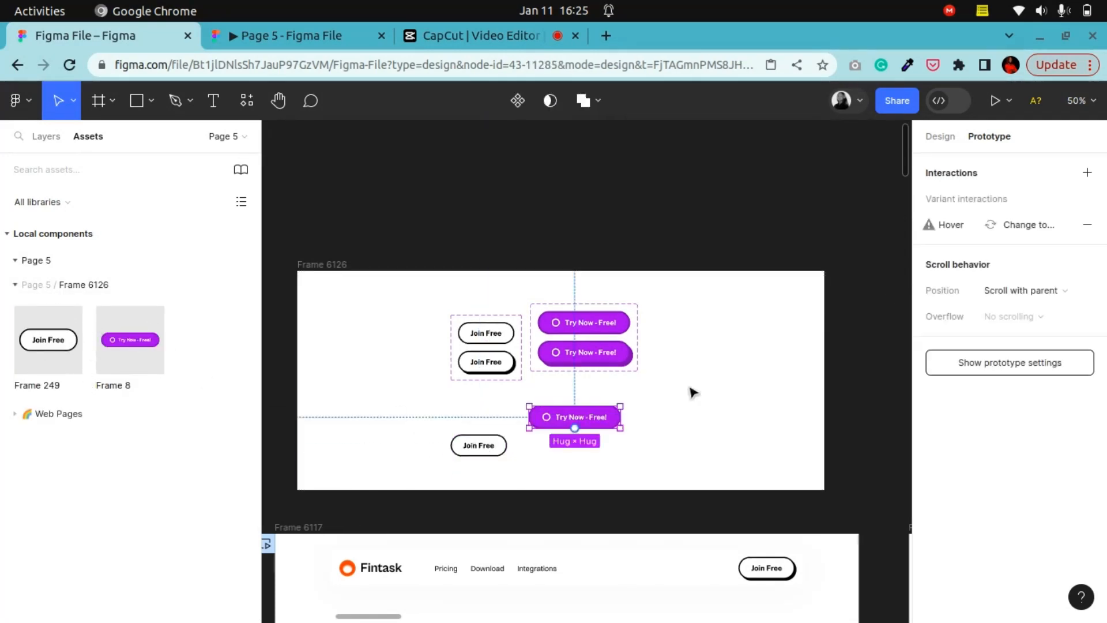
Step: Replace the Join Free button in Frame 6119's header with a copy of the Join Free component instance
click(940, 136)
scroll(793, 304, down, 5)
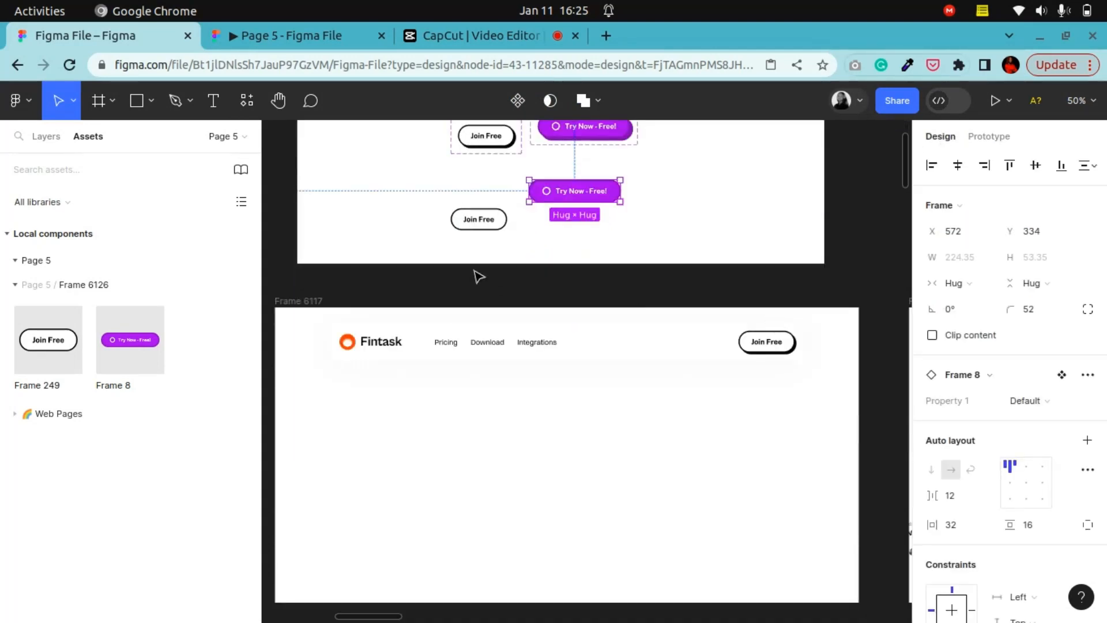
click(474, 222)
right_click(474, 222)
click(495, 139)
click(247, 101)
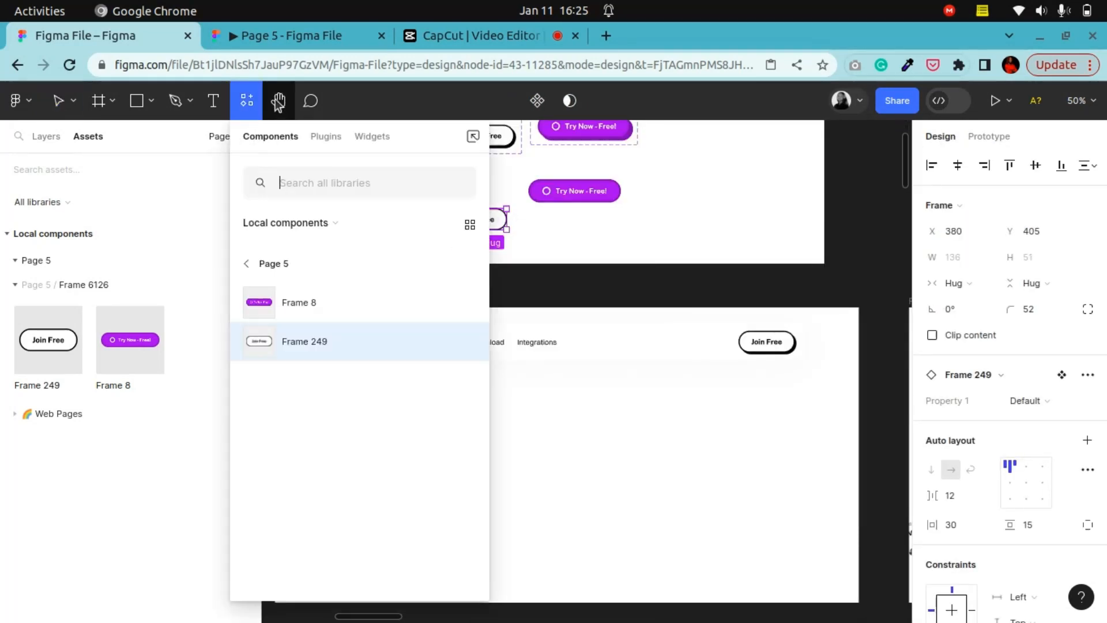
click(279, 101)
drag(650, 435, 481, 379)
drag(418, 352, 510, 350)
click(56, 104)
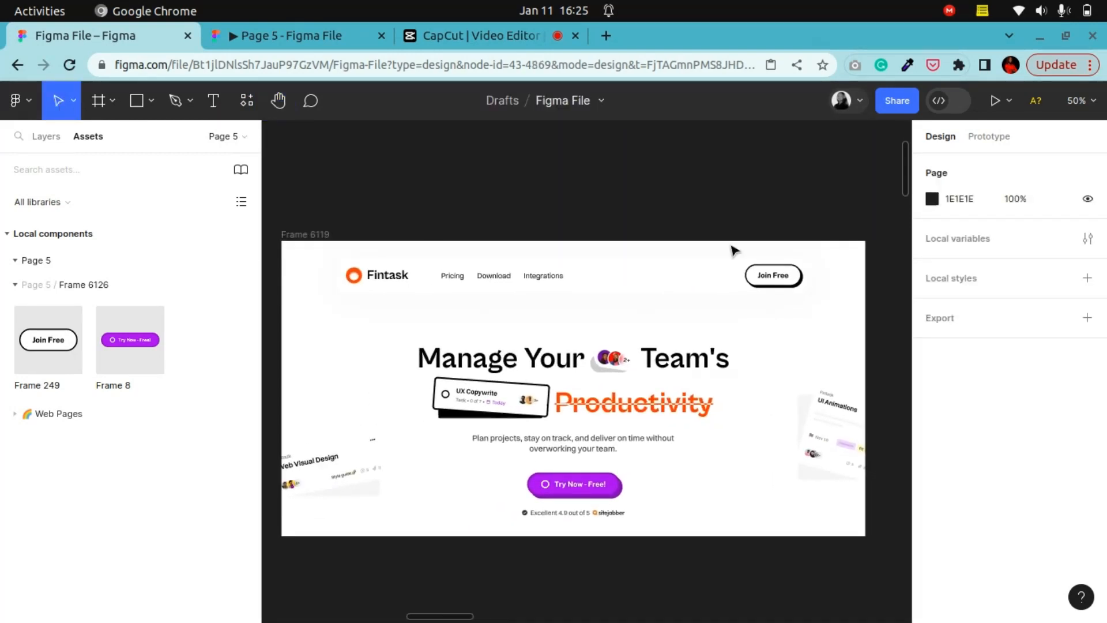
double_click(779, 280)
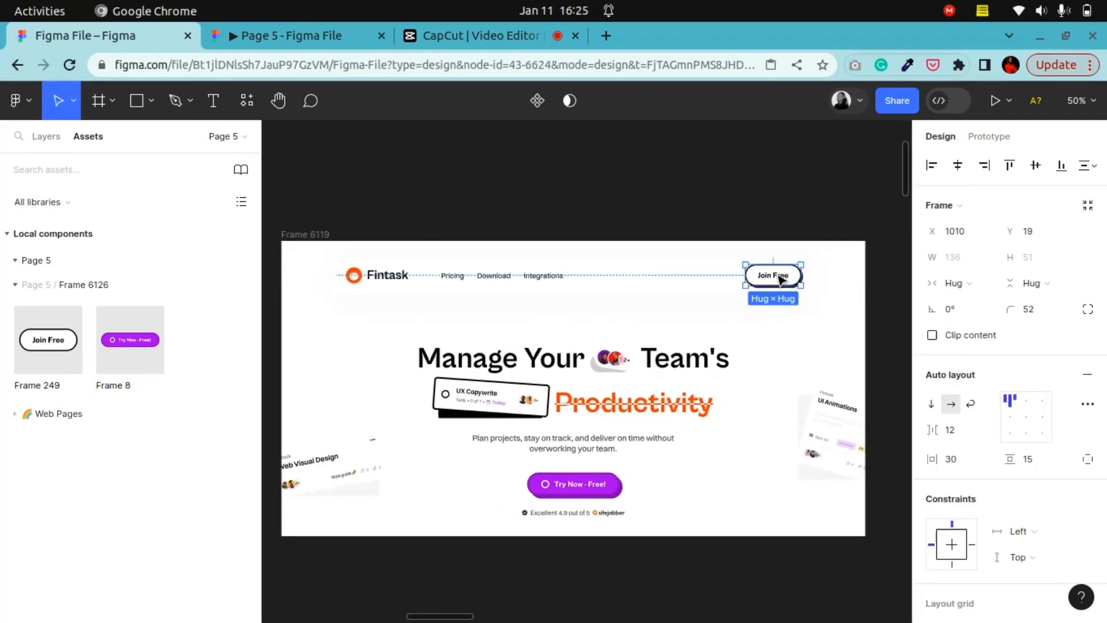
right_click(778, 277)
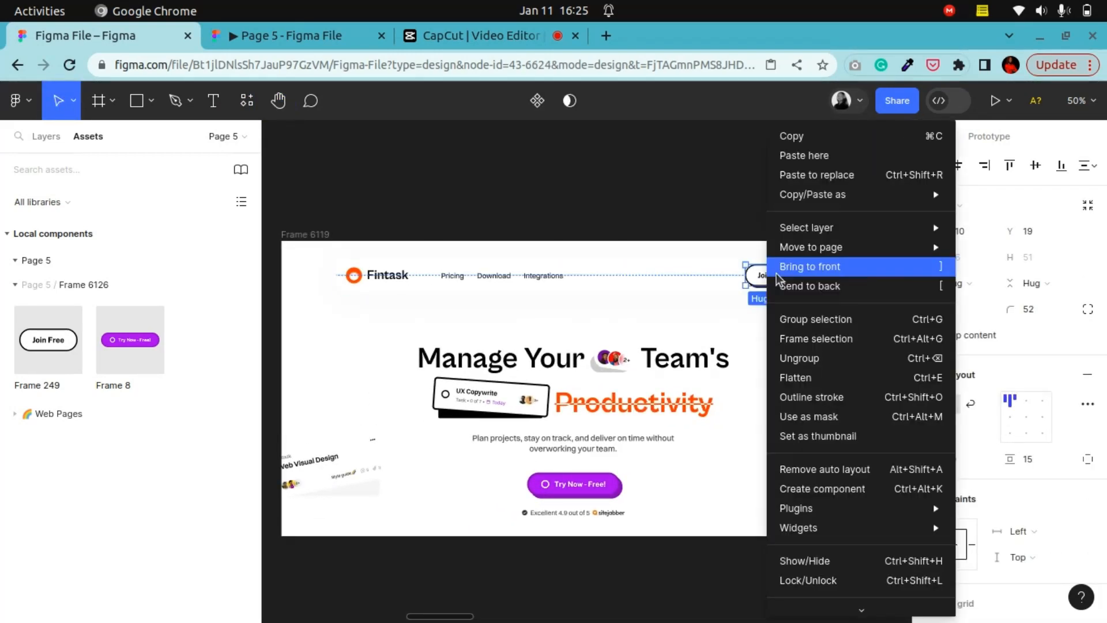
click(859, 179)
Step: Replace the Try Now - Free! button in Frame 6119 with a copy of its component instance from Frame 6126
click(279, 101)
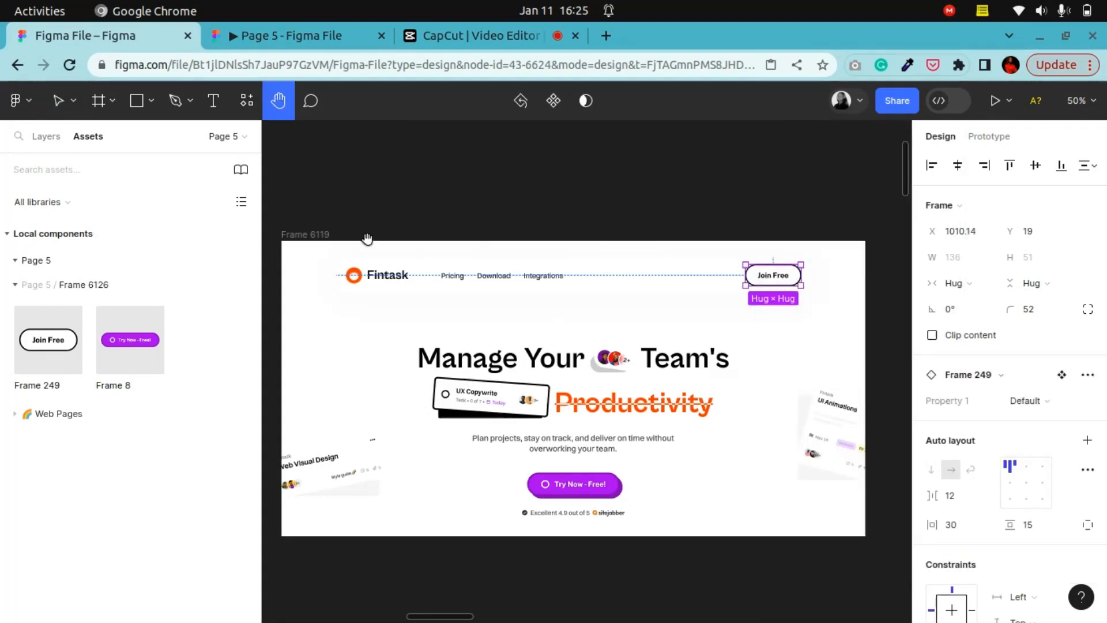
drag(368, 239, 773, 423)
drag(537, 333, 740, 253)
click(59, 100)
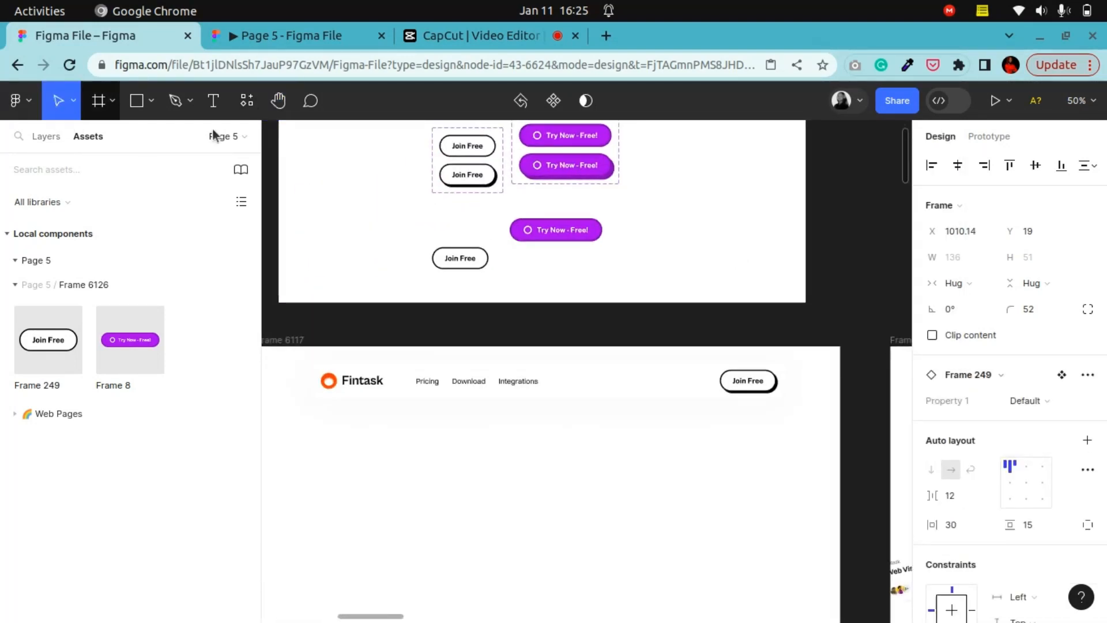
click(542, 231)
right_click(545, 233)
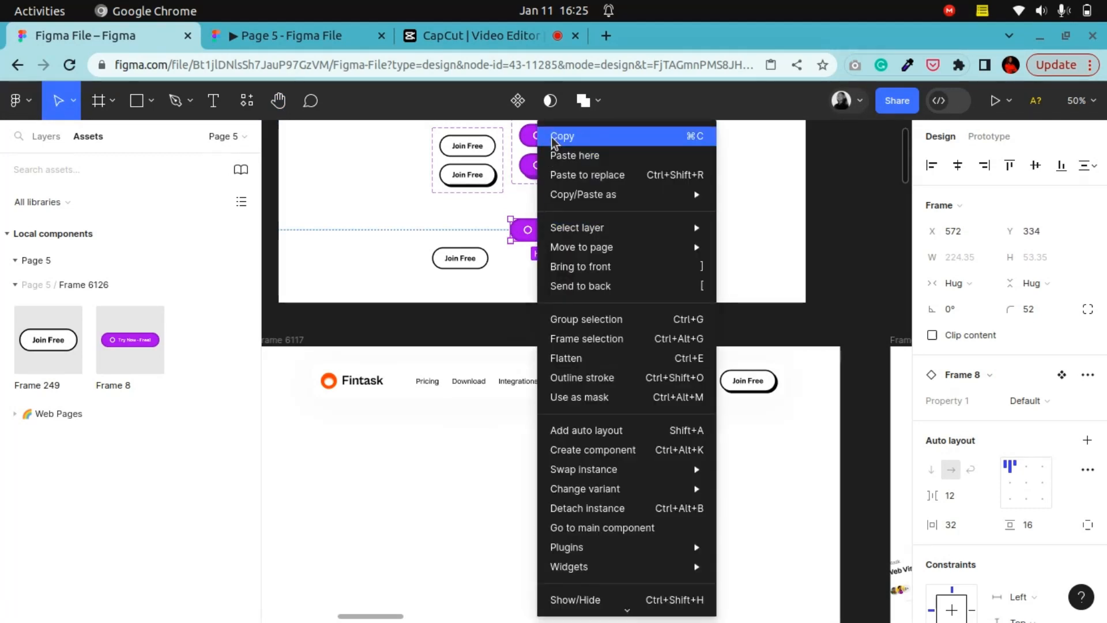
click(562, 136)
click(310, 100)
click(279, 109)
drag(877, 565, 366, 420)
click(55, 100)
click(593, 410)
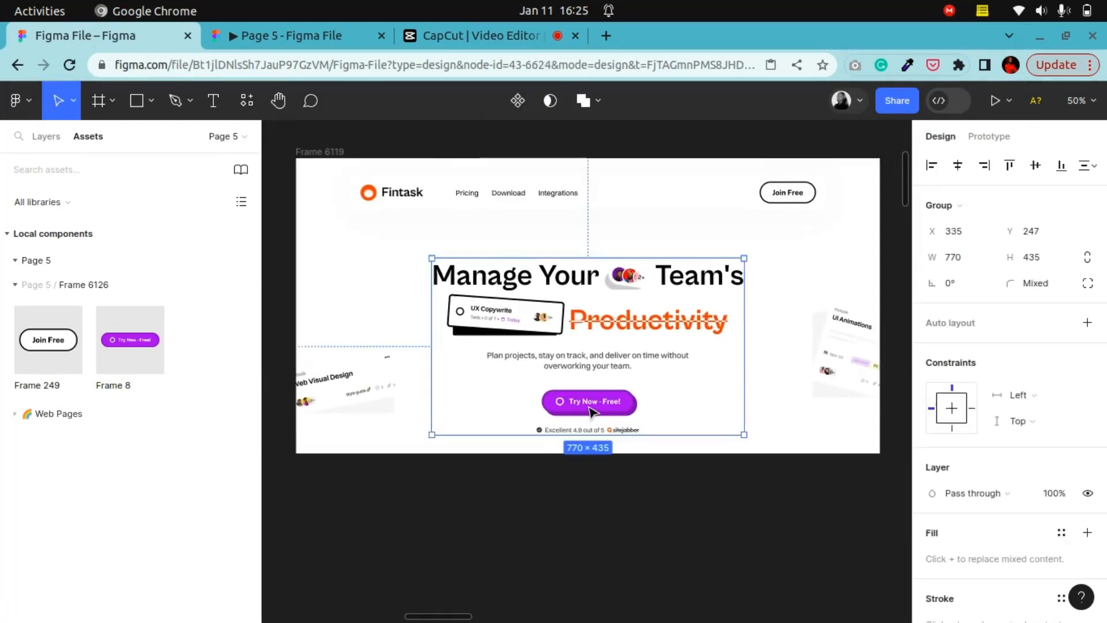
click(591, 411)
right_click(594, 410)
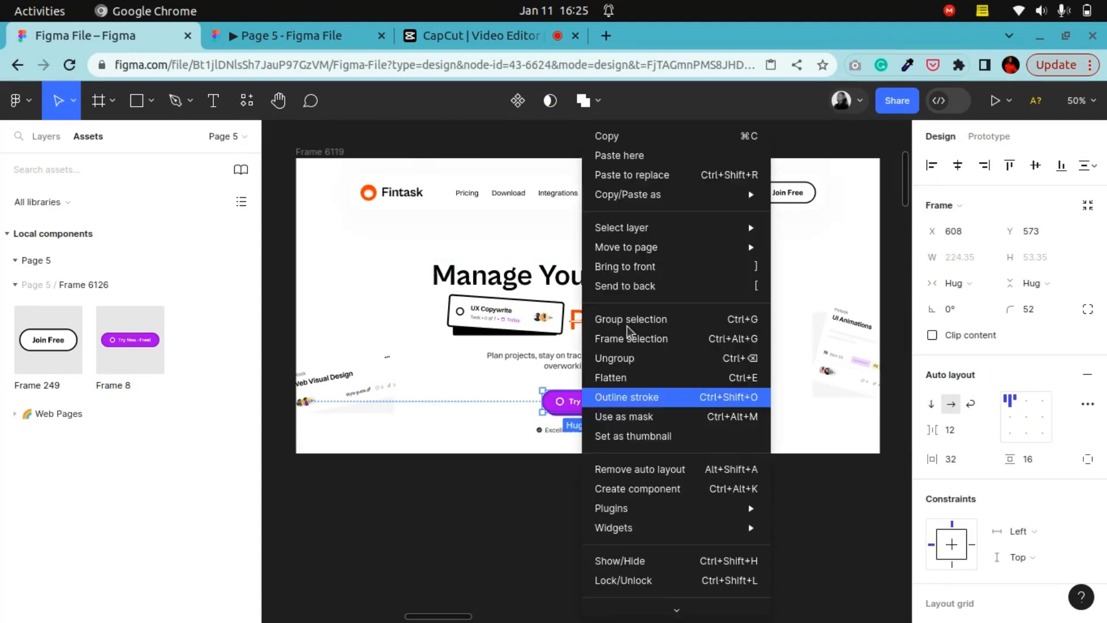
click(662, 174)
click(657, 536)
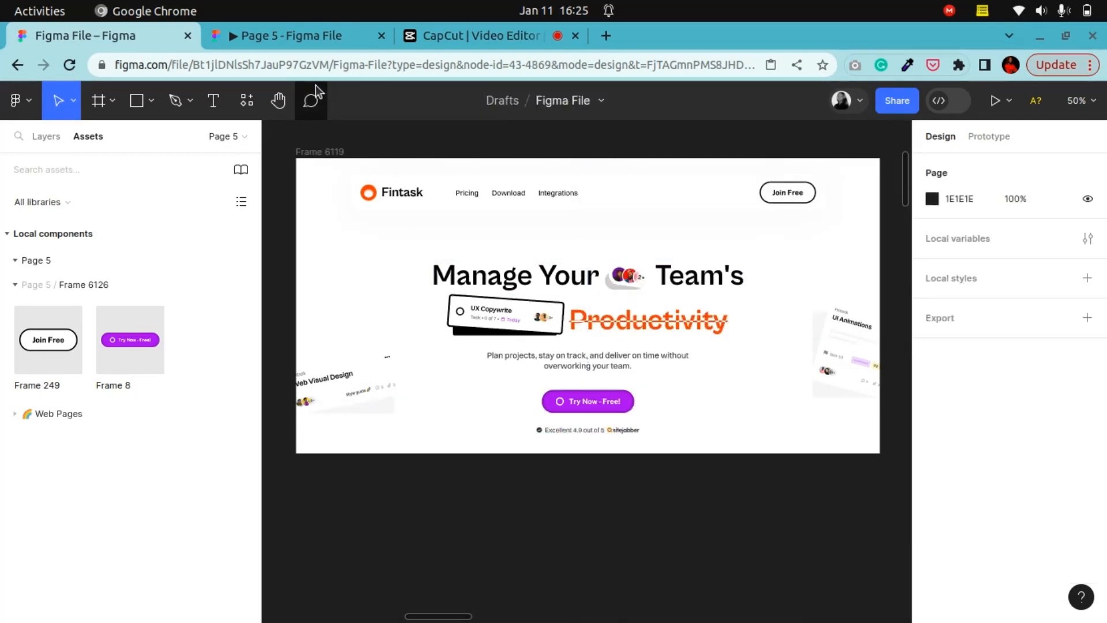
Step: Switch to the running prototype and test the button hover states and the drag-triggered scrolling from the hero screen onward
click(281, 110)
drag(559, 254, 564, 218)
click(309, 36)
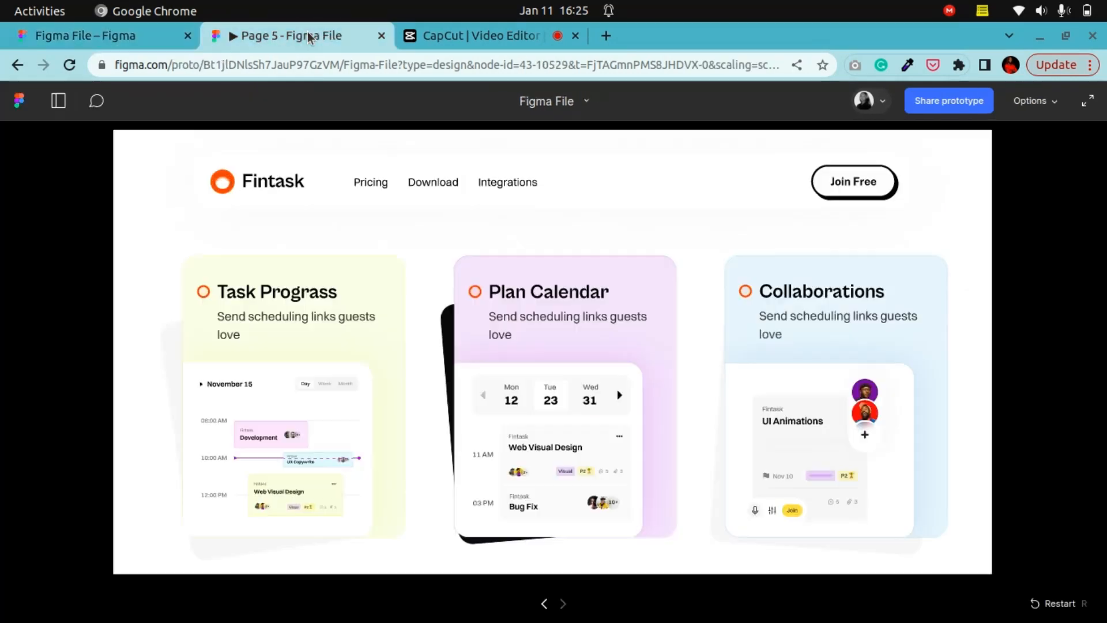
click(546, 604)
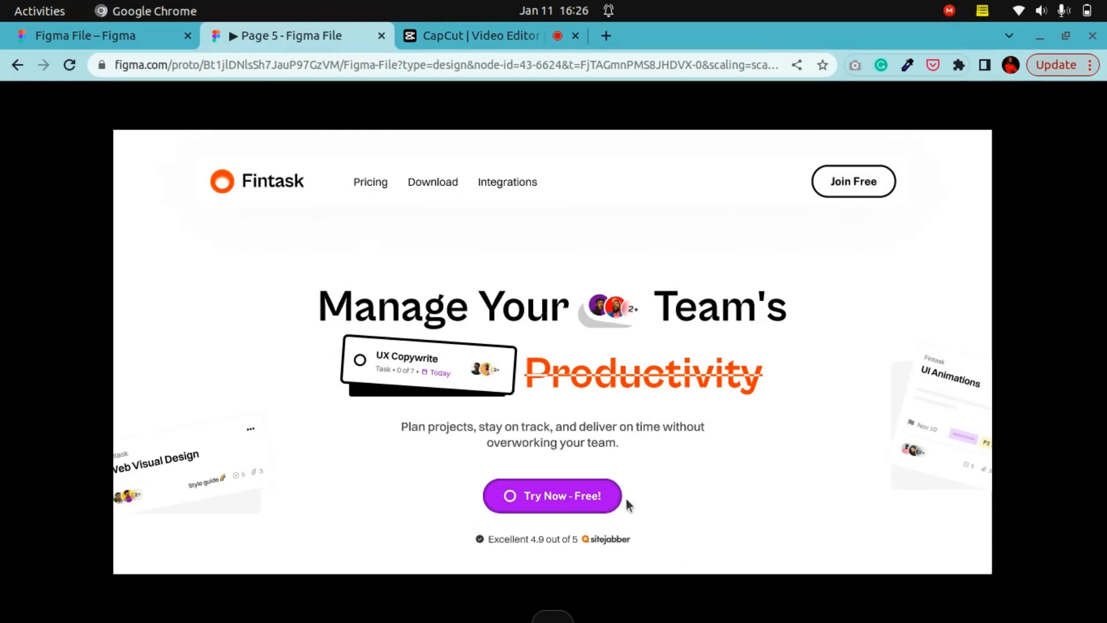
drag(752, 554, 741, 445)
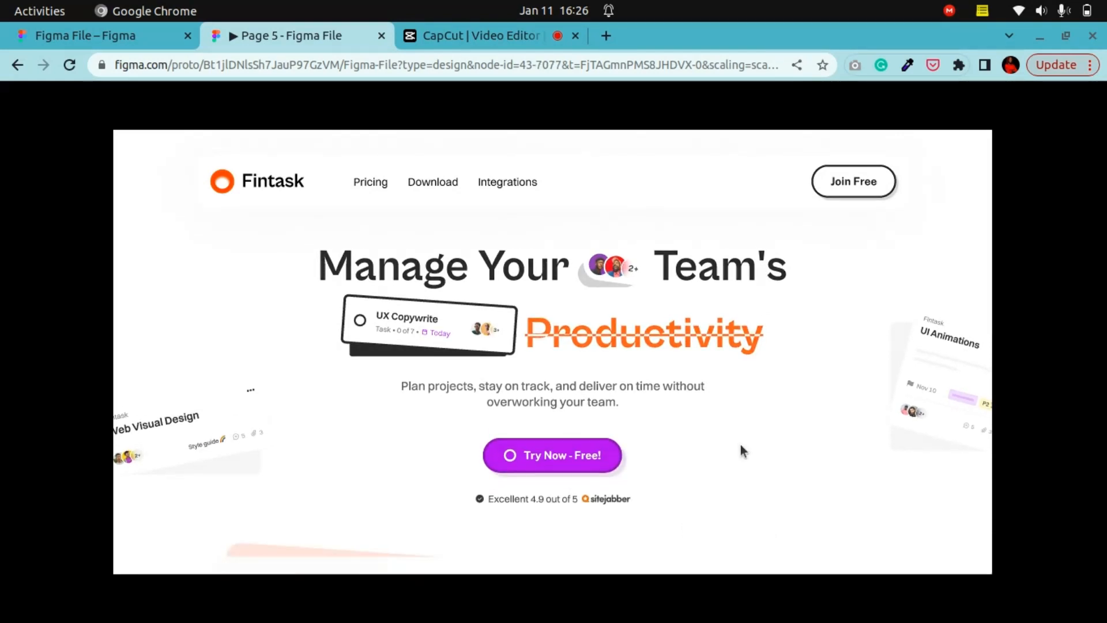
scroll(740, 444, down, 5)
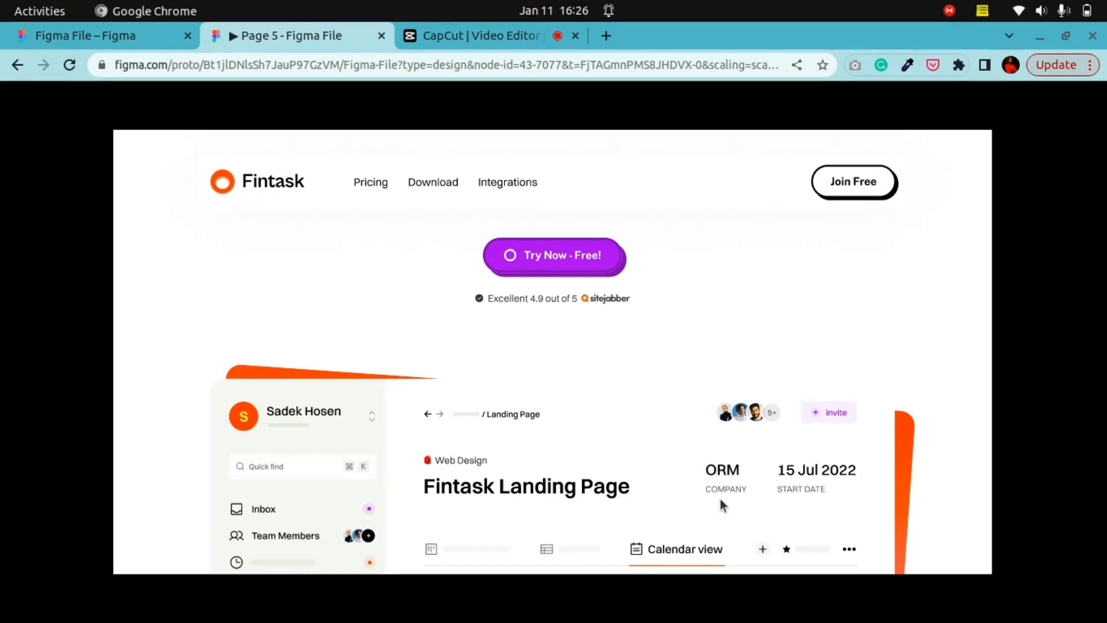
drag(715, 502, 677, 236)
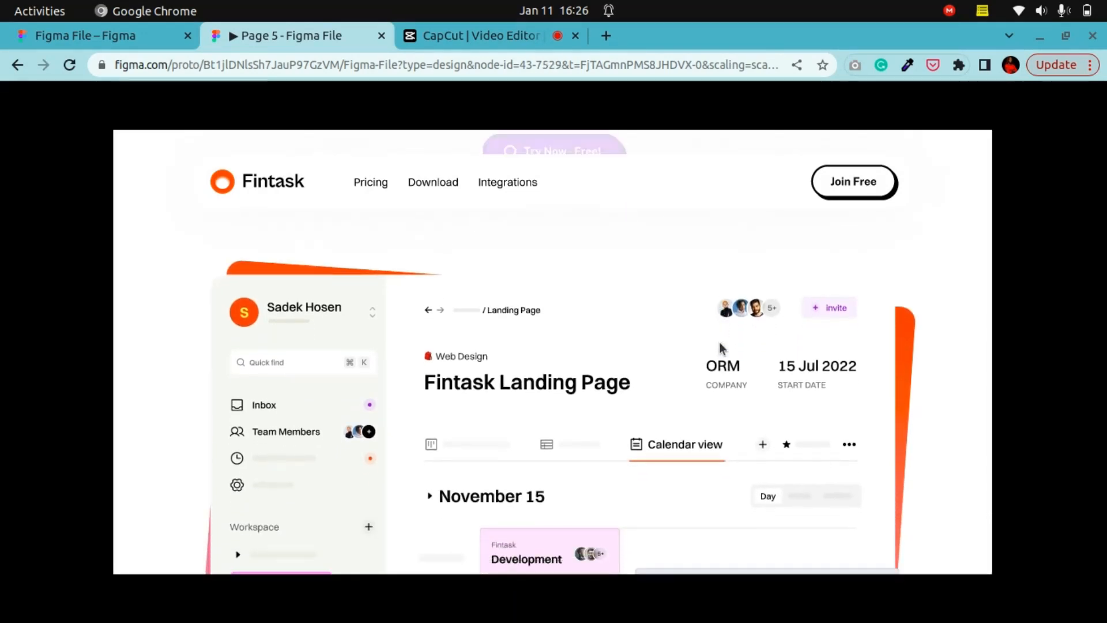
drag(669, 439, 651, 273)
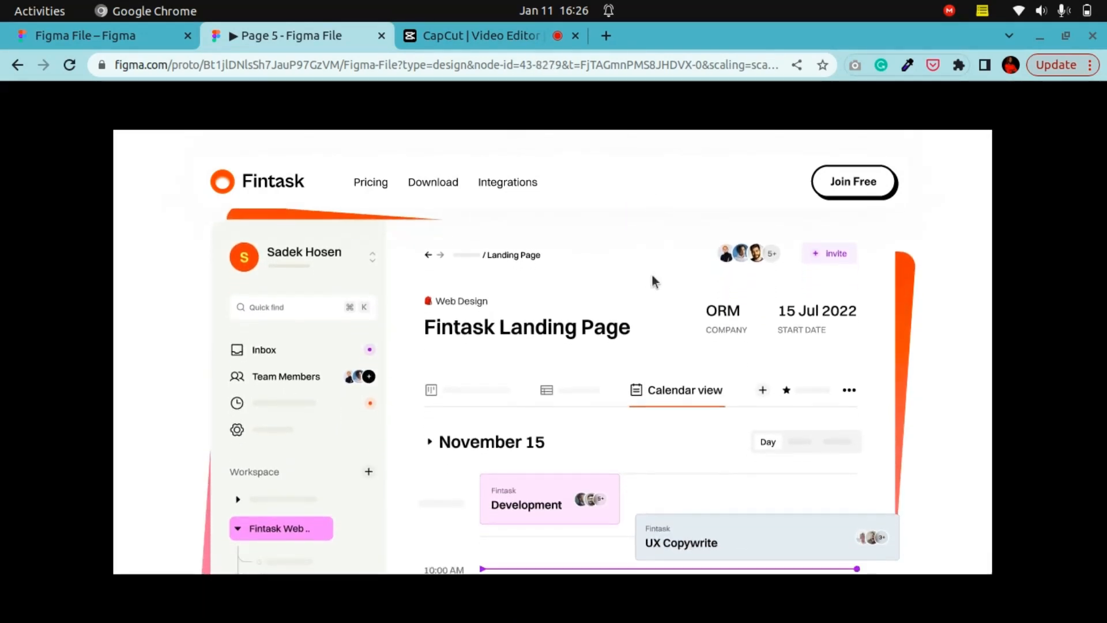